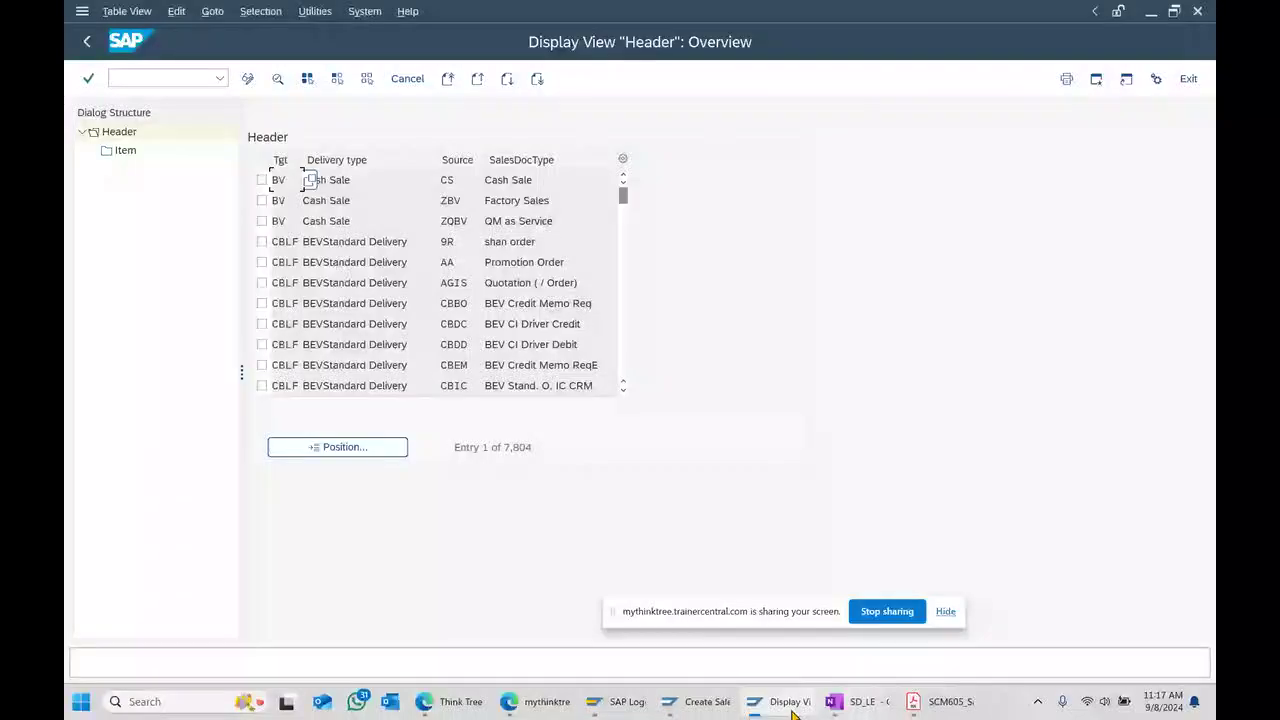
- Switch to the SD_LE page in OneNote and add the bullet "Create sales order with document type Z010" below the copy control list
left_click(858, 705)
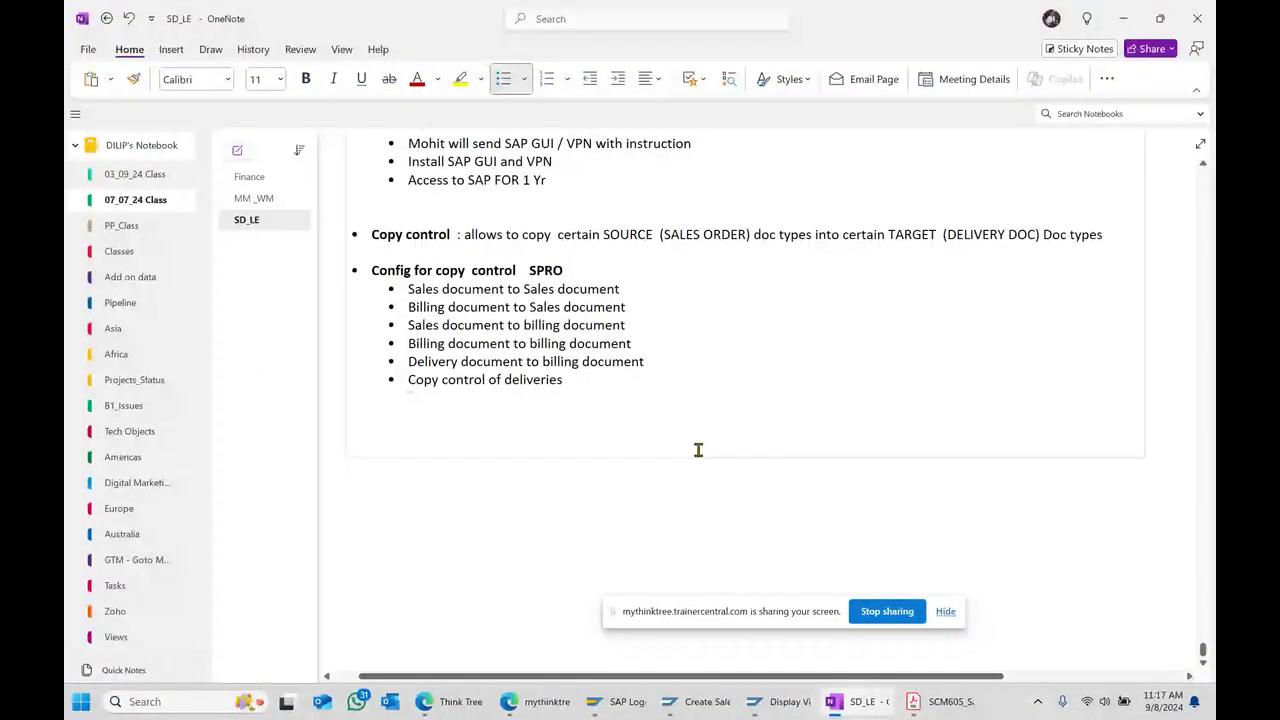
key("Return")
key("Return")
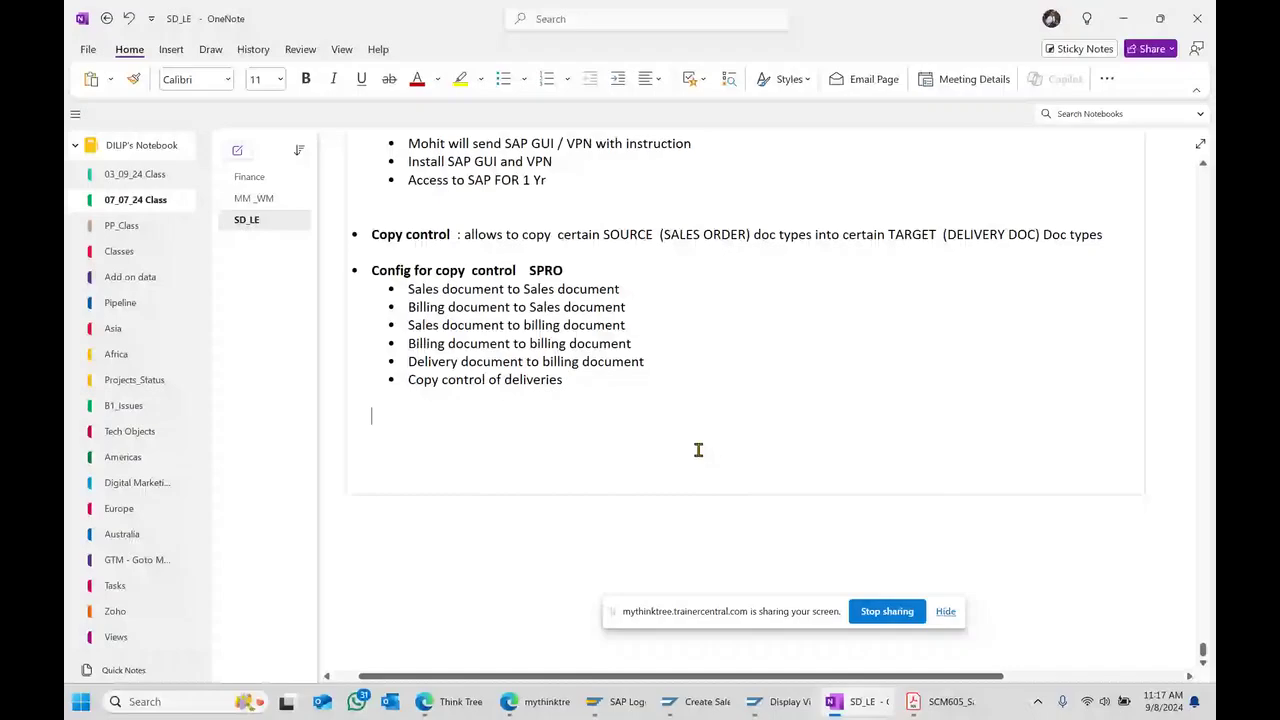
key("ctrl+period")
type("Cre")
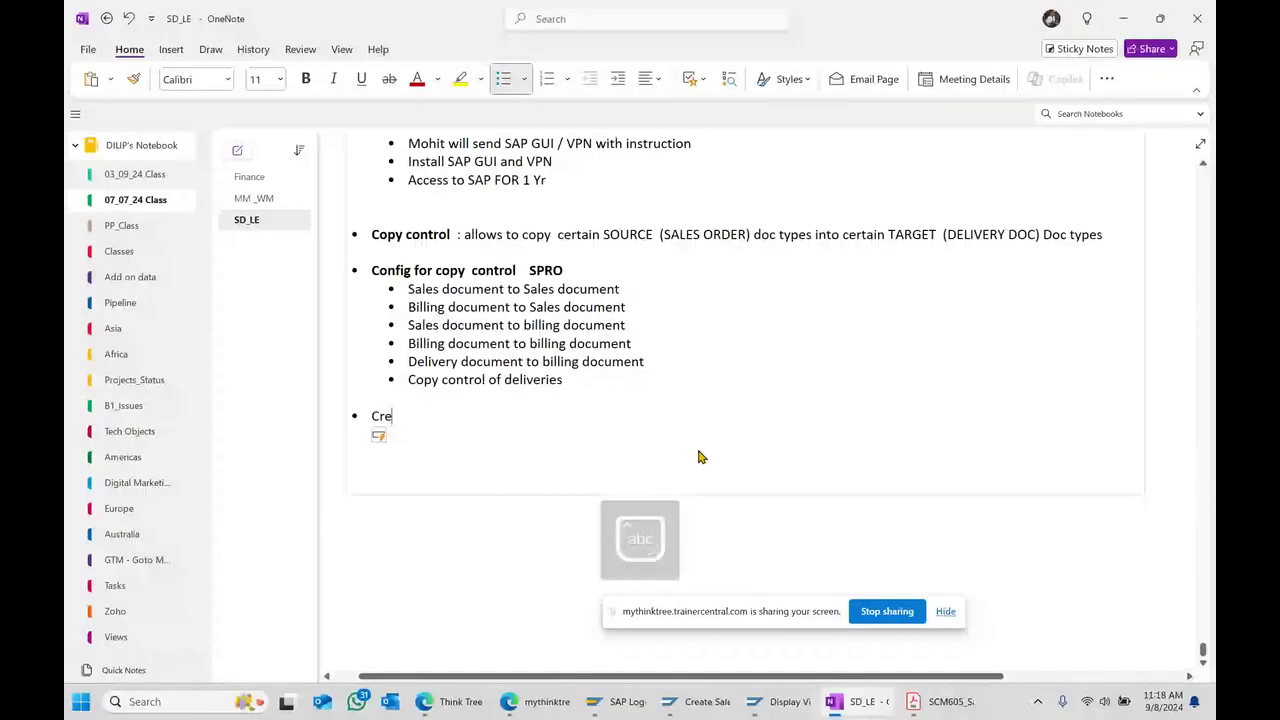
type("ate sales order wit")
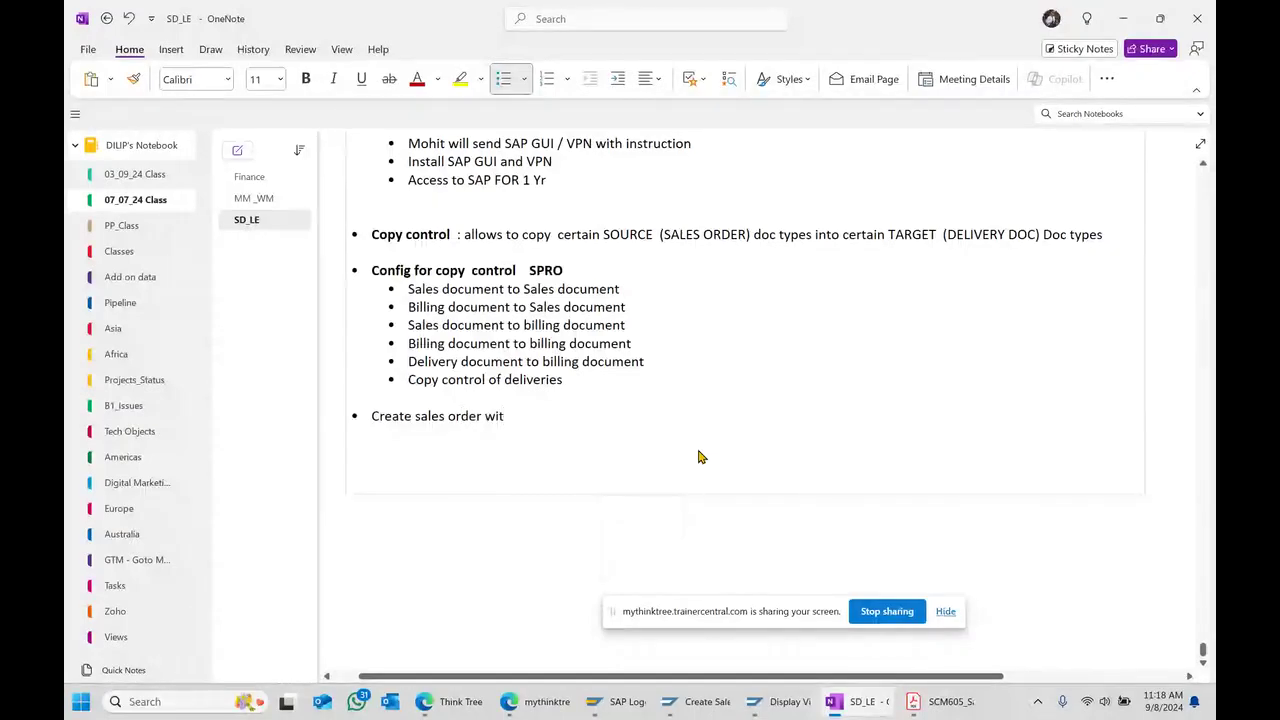
type("h document ")
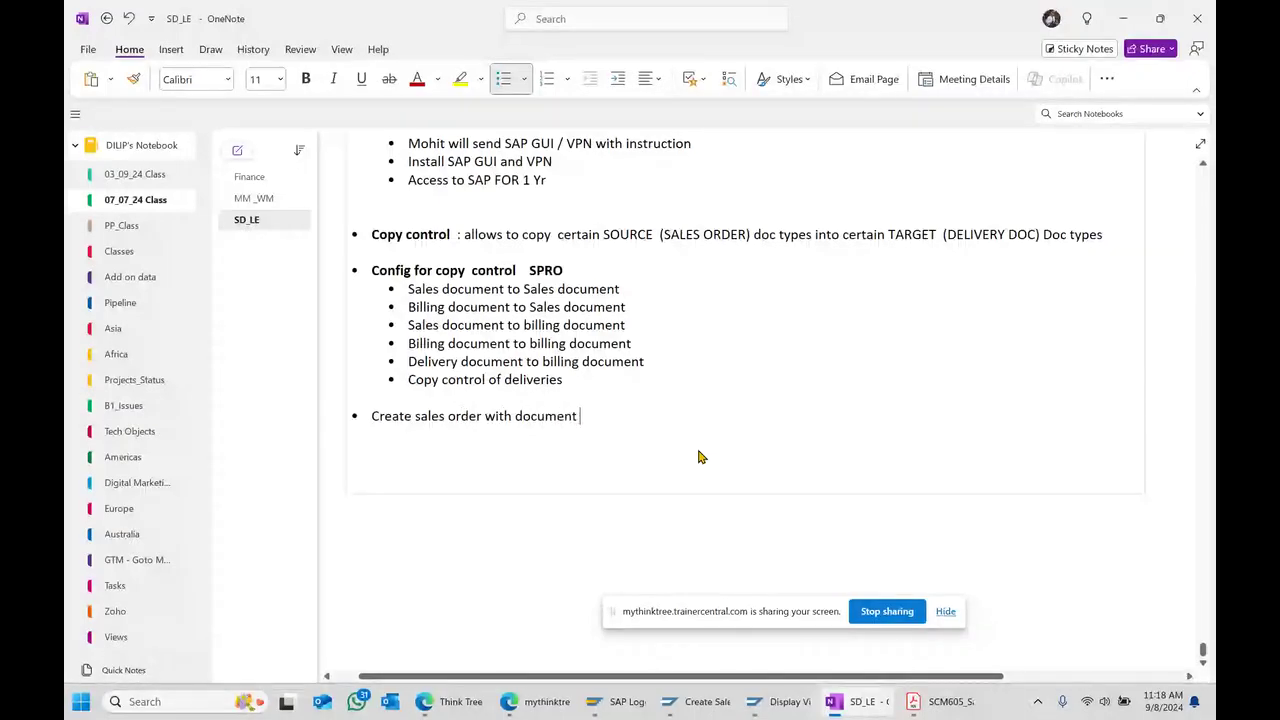
type("type Z010")
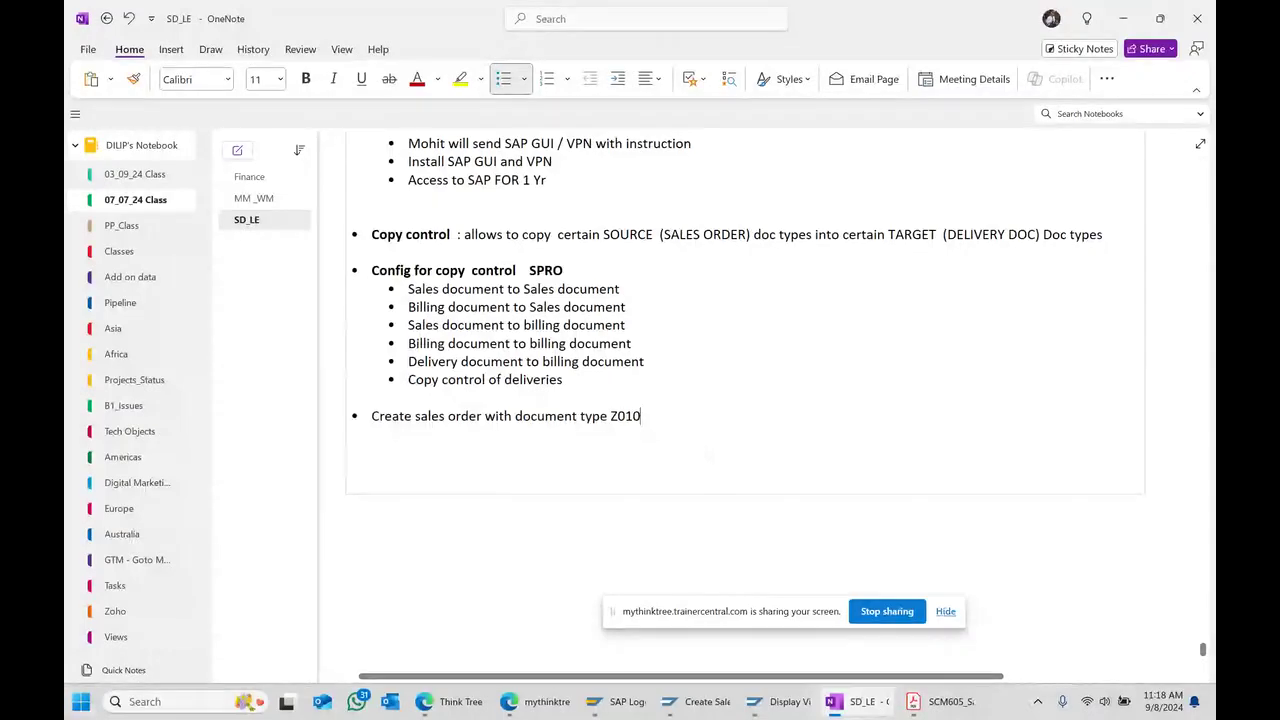
- Switch to SAP sales order creation, dismiss the reference dialog, and start a Z010 order with the sold-to party's customer number
left_click(700, 701)
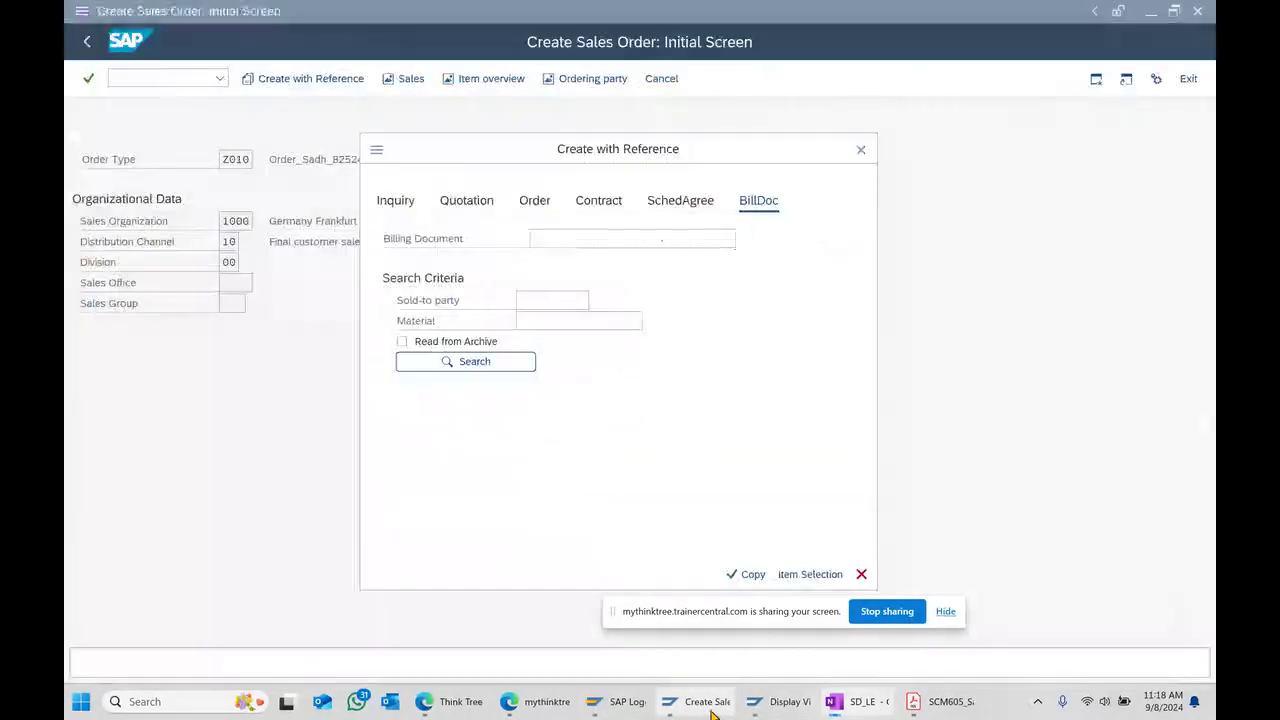
left_click(860, 151)
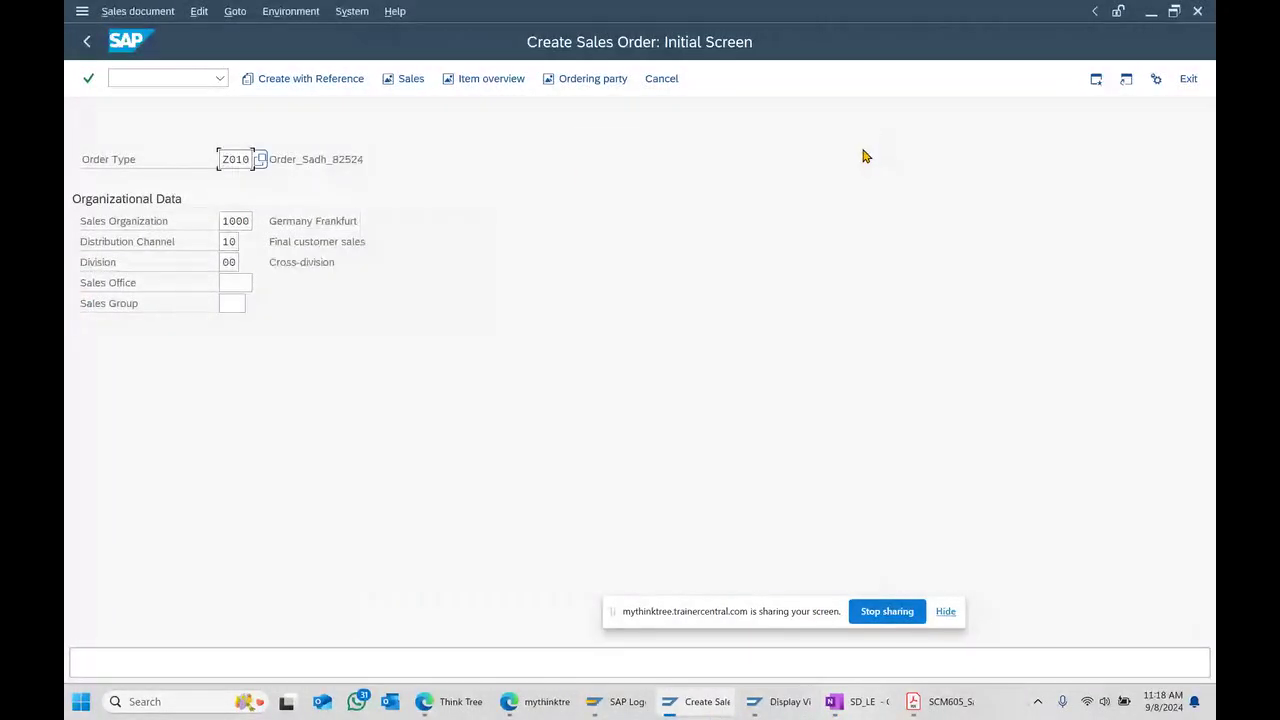
double_click(225, 161)
key("Return")
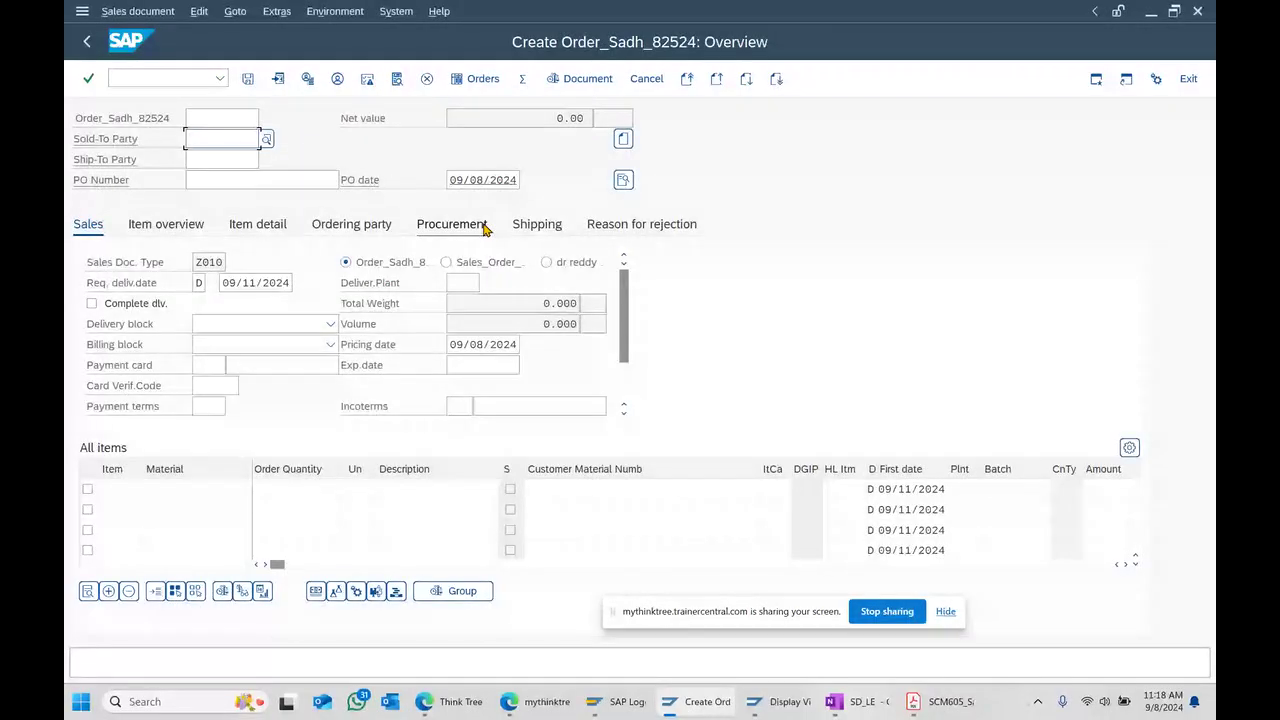
type("100541")
key("Return")
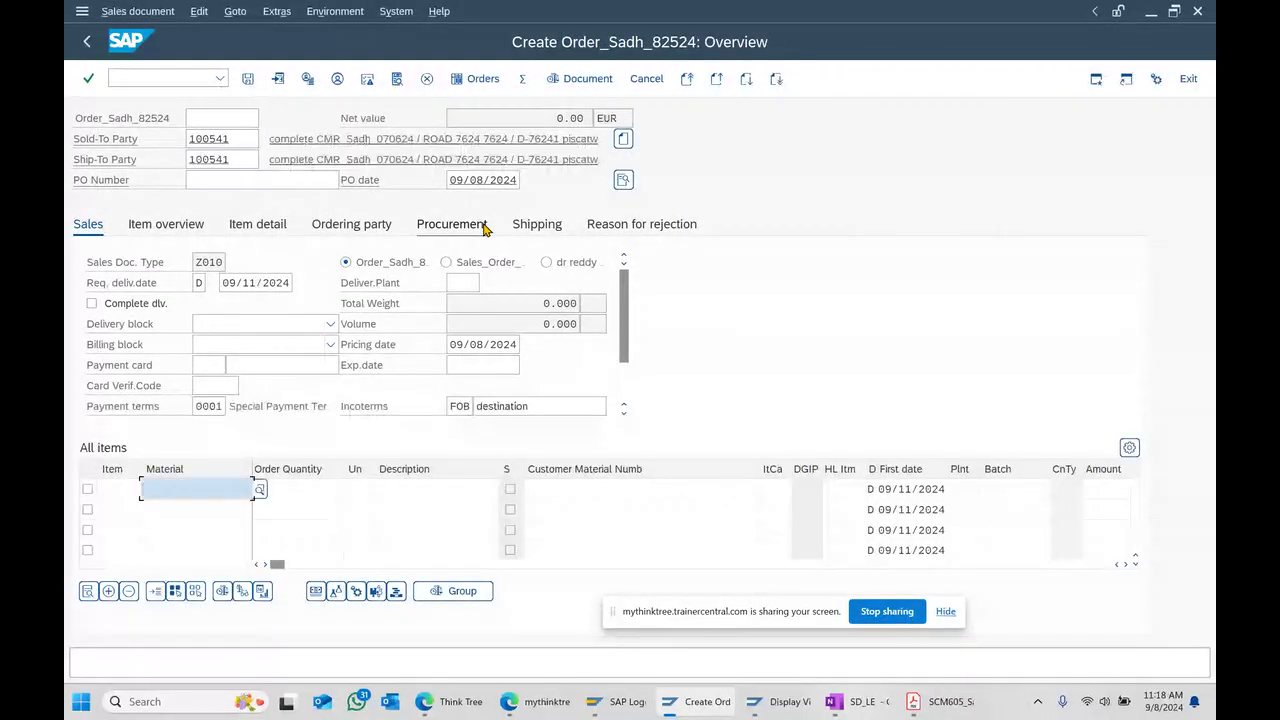
- Add material 50067048 with an order quantity of 10 as an item and save the sales order
type("50067048")
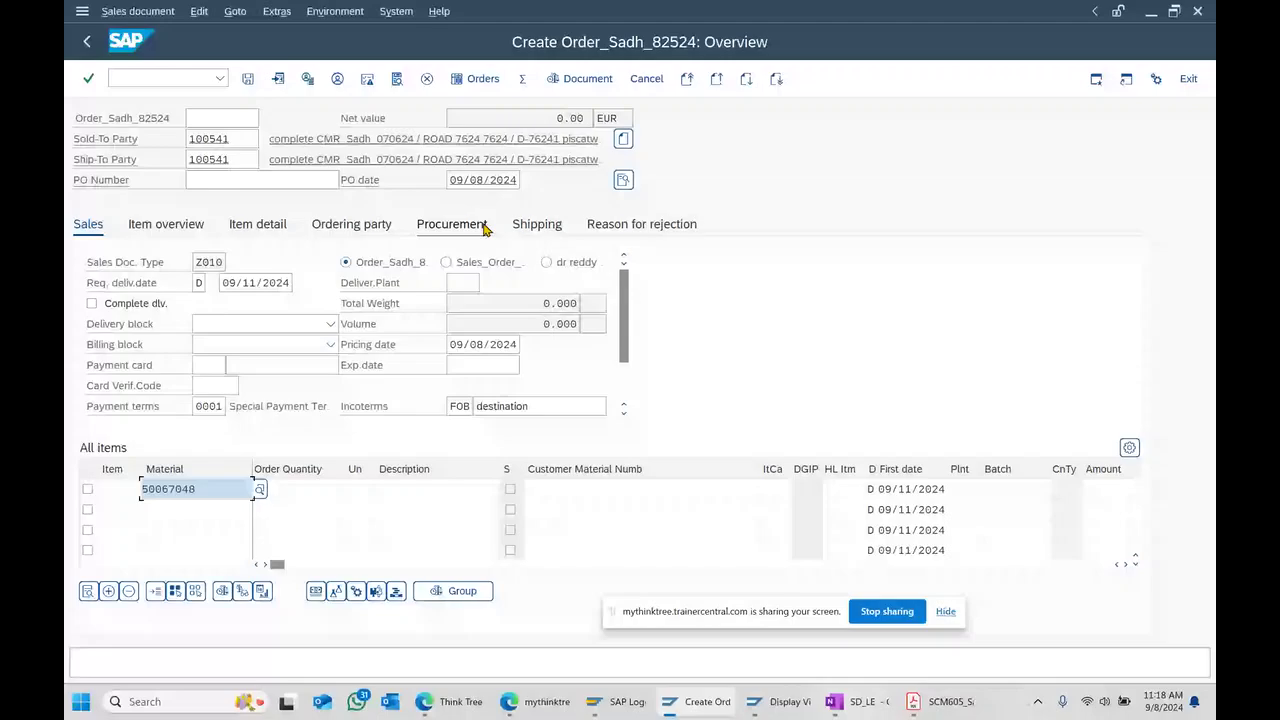
key("Tab")
type("10")
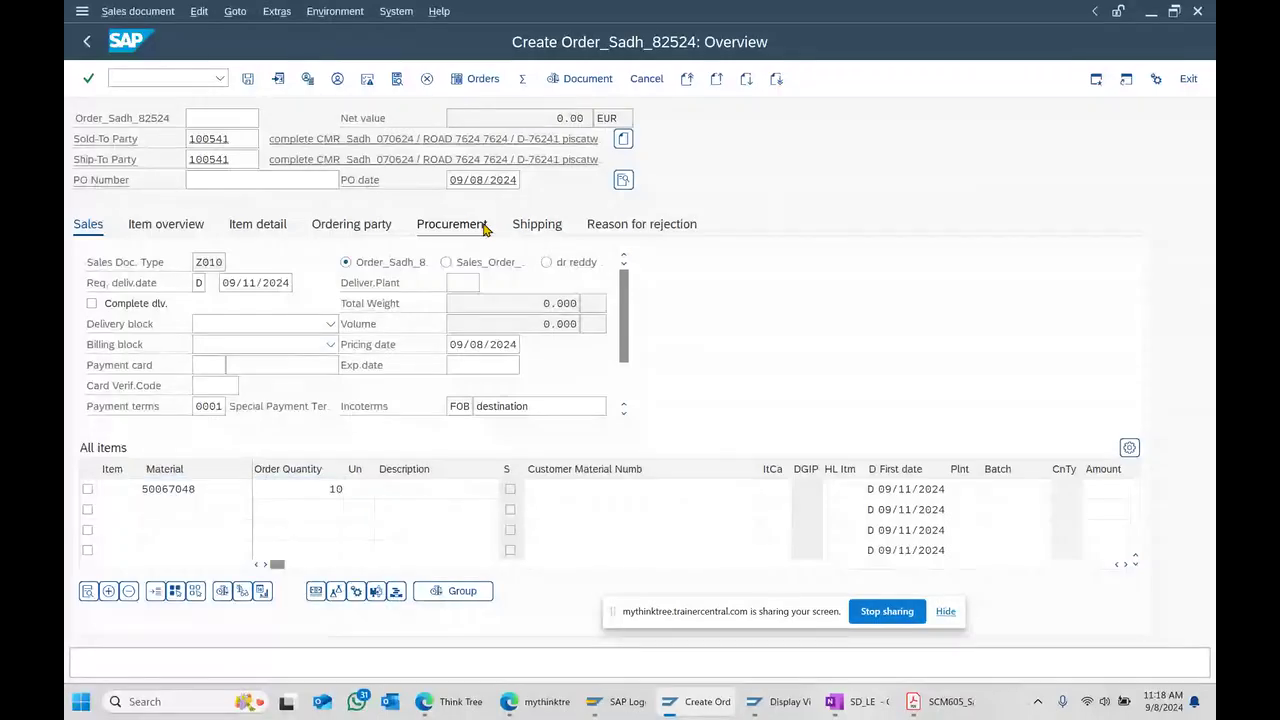
key("Return")
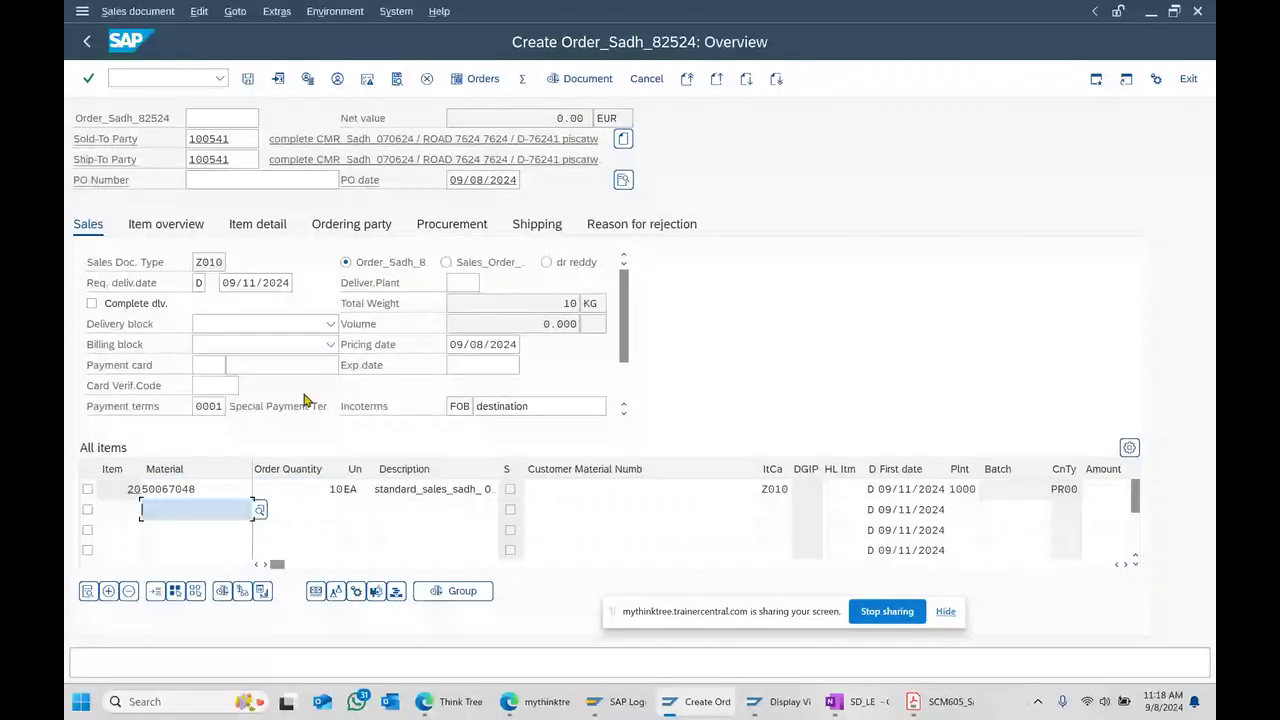
left_click(249, 84)
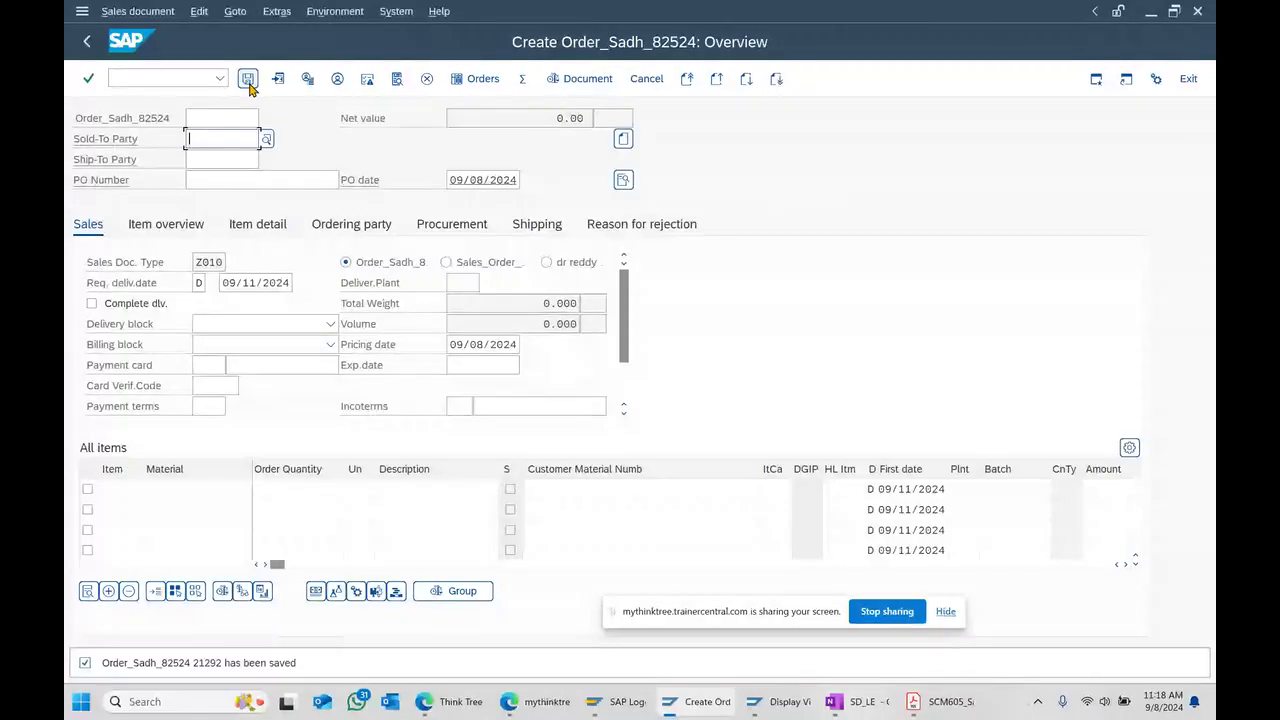
- Leave order creation and open transaction VL01N for an outbound delivery with reference to a sales order
left_click(78, 43)
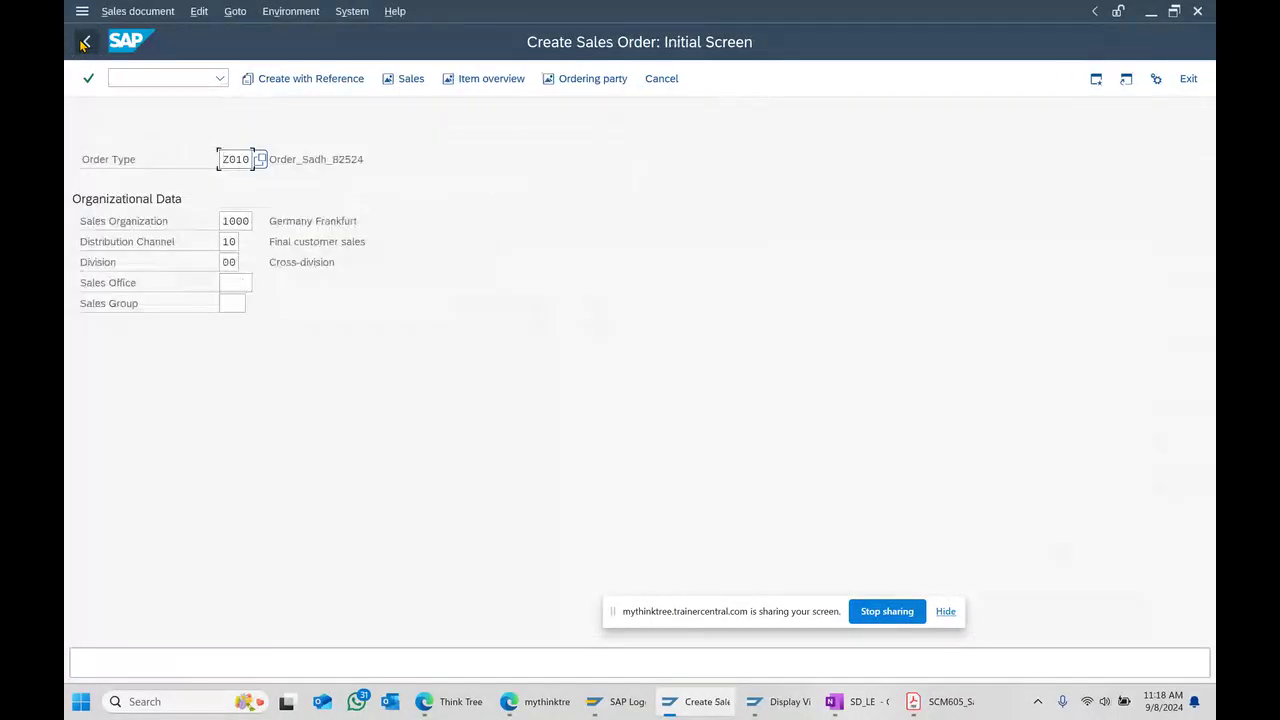
left_click(84, 42)
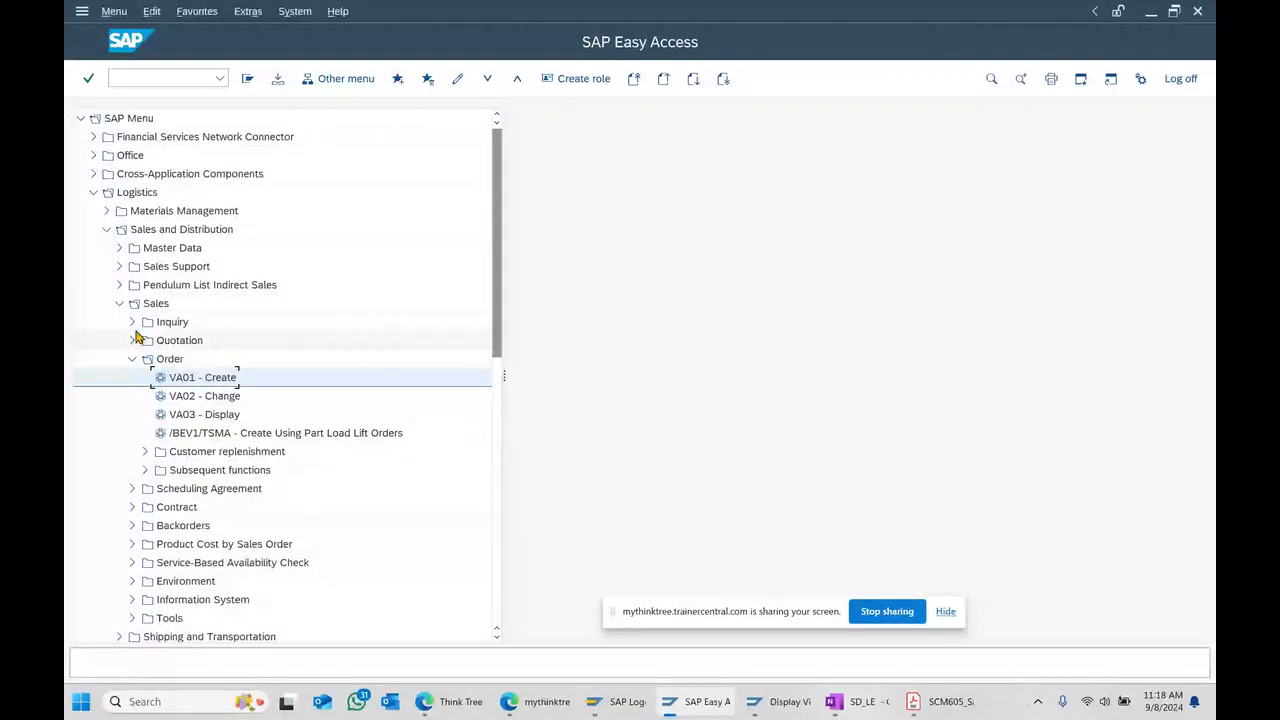
left_click(117, 304)
left_click(120, 322)
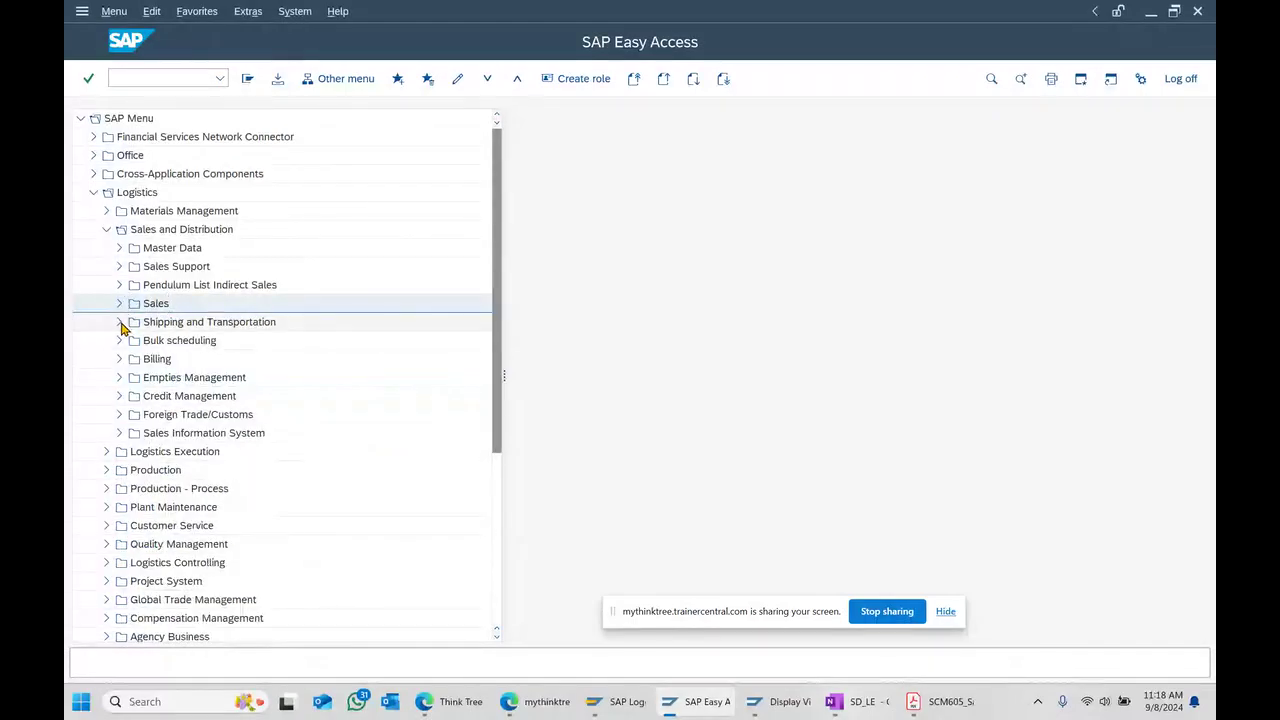
left_click(132, 341)
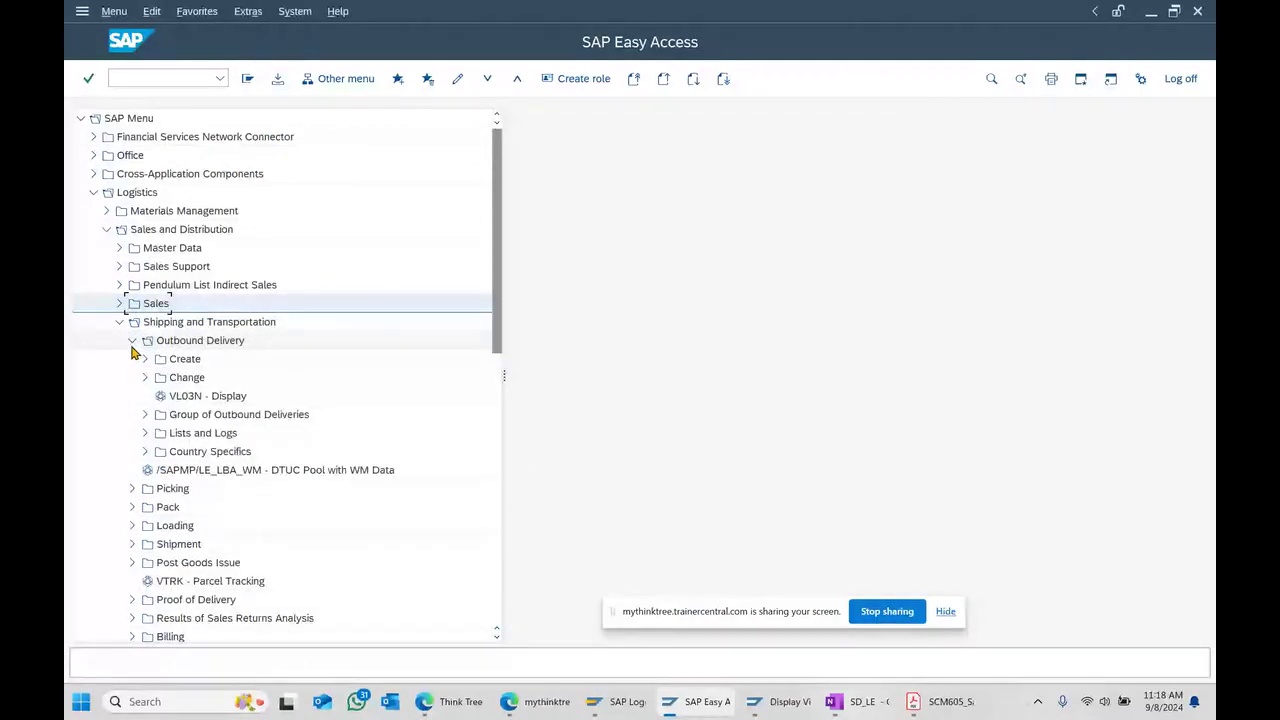
left_click(145, 359)
left_click(157, 377)
left_click(228, 396)
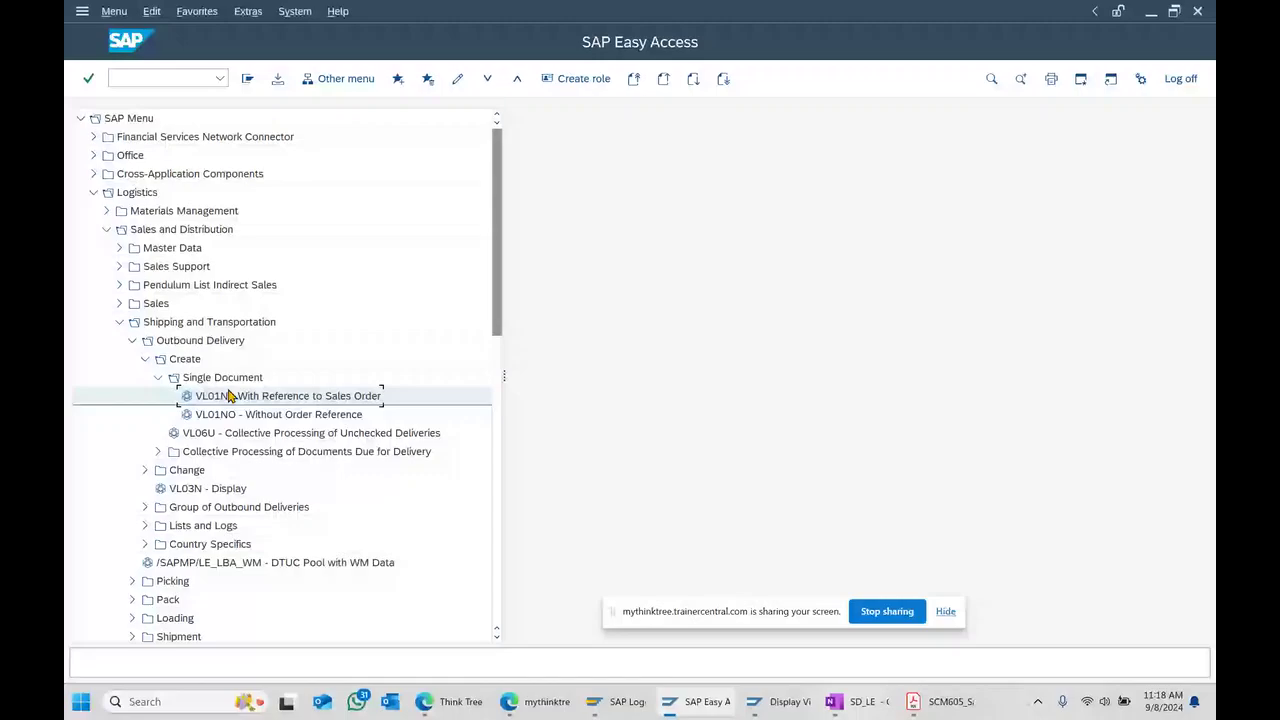
double_click(228, 396)
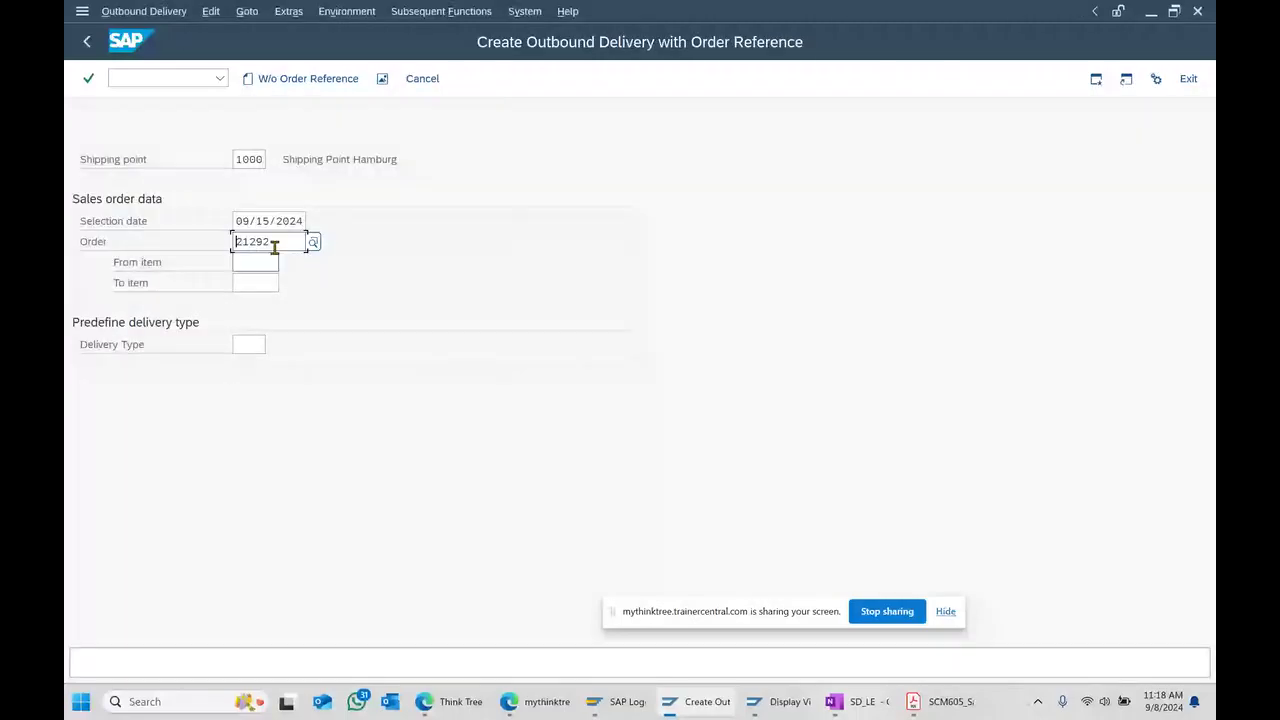
- Try to create the outbound delivery for the saved order and examine the header and item messages in the log
key("Return")
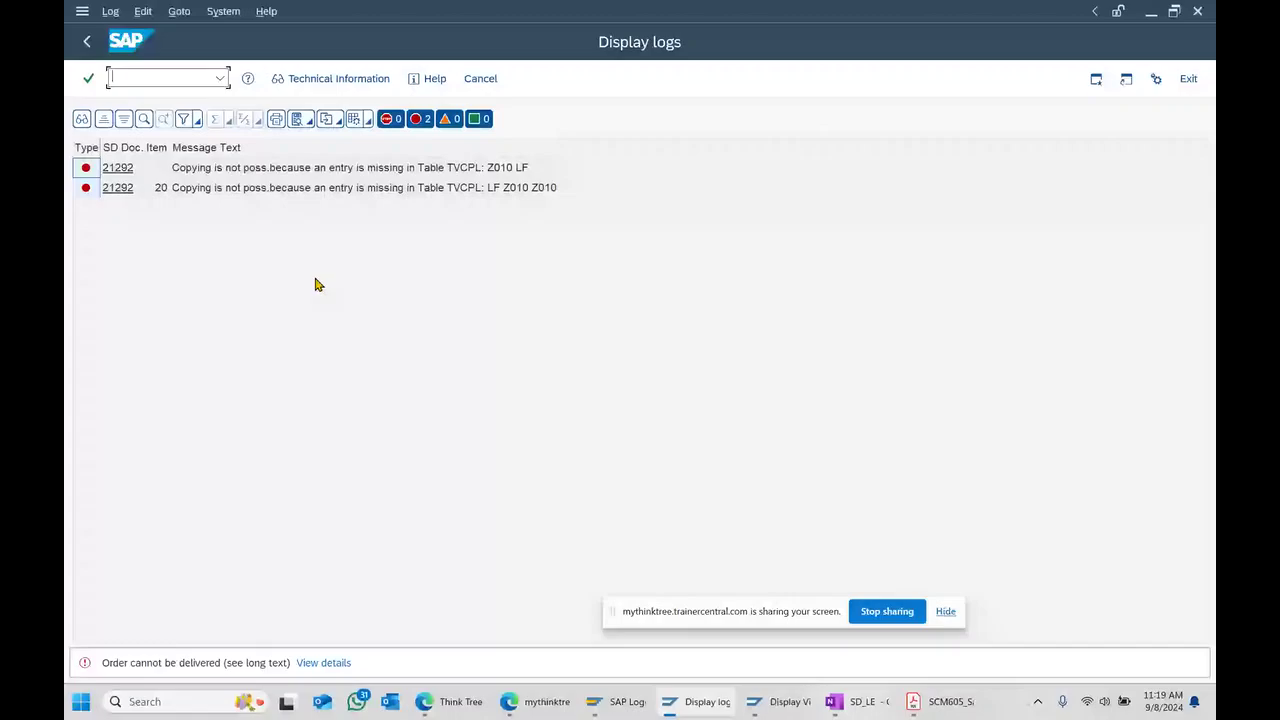
left_click(228, 170)
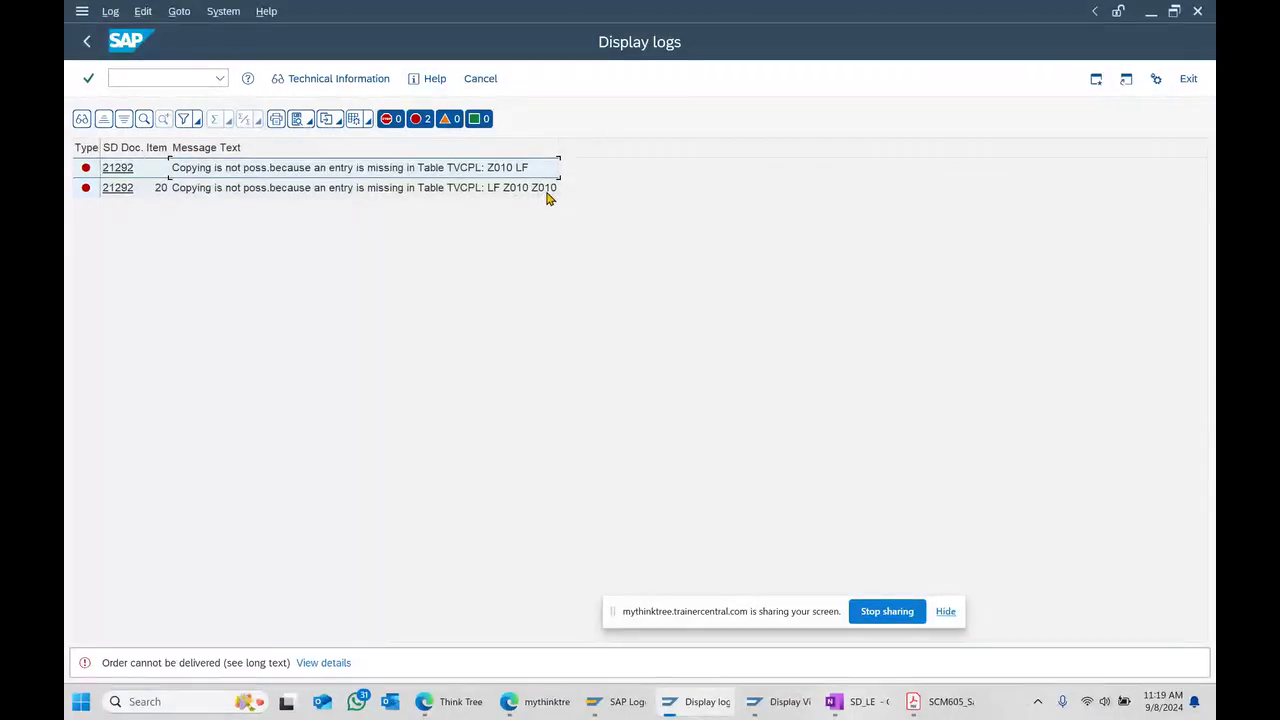
left_click(325, 193)
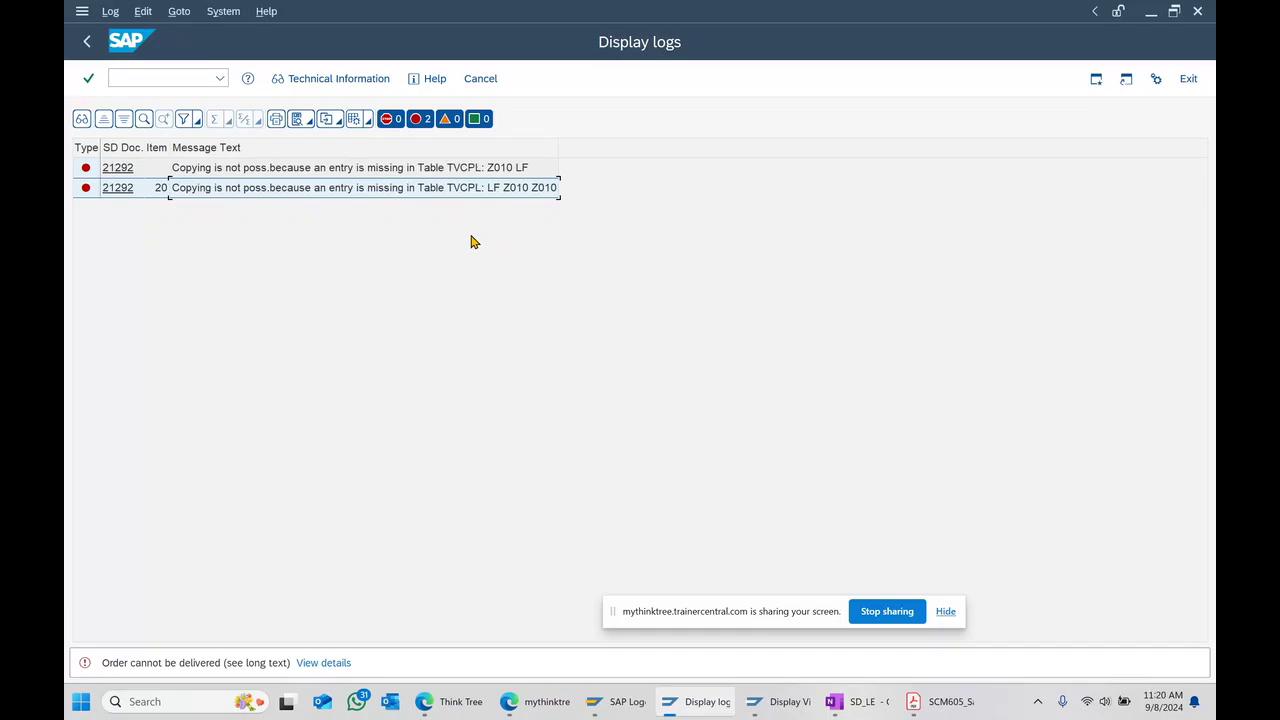
left_click(522, 173)
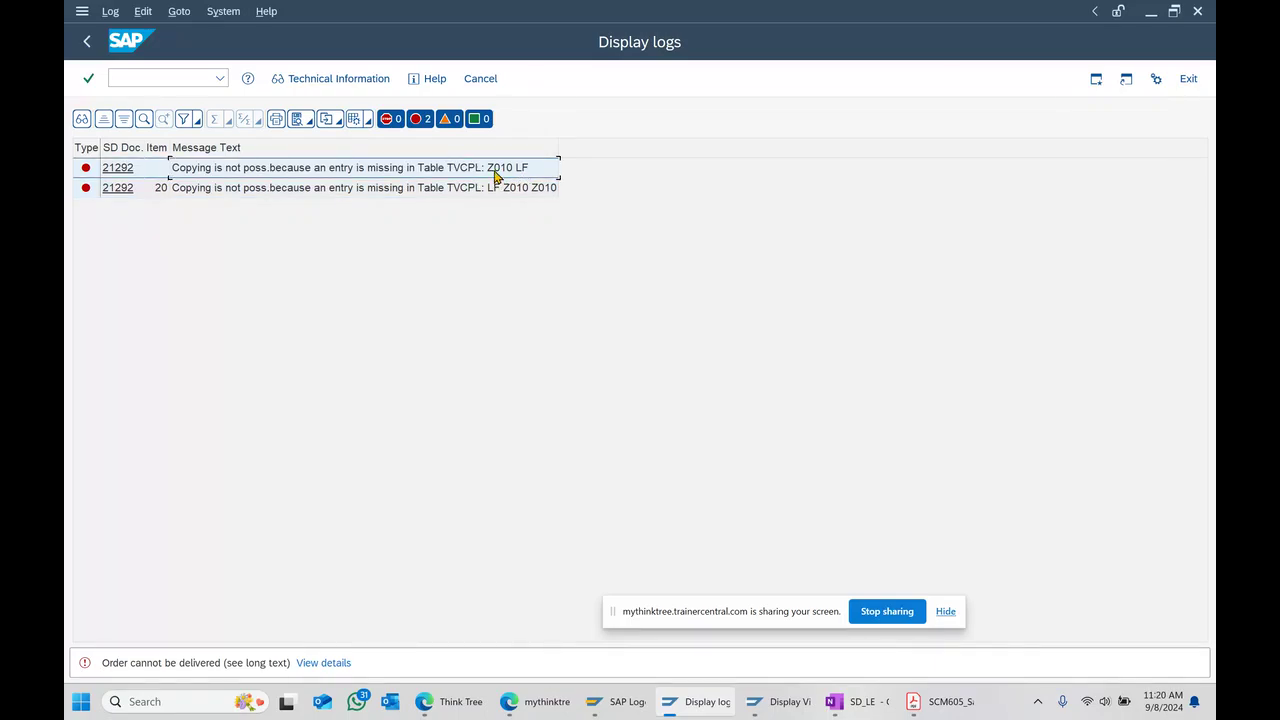
left_click(310, 196)
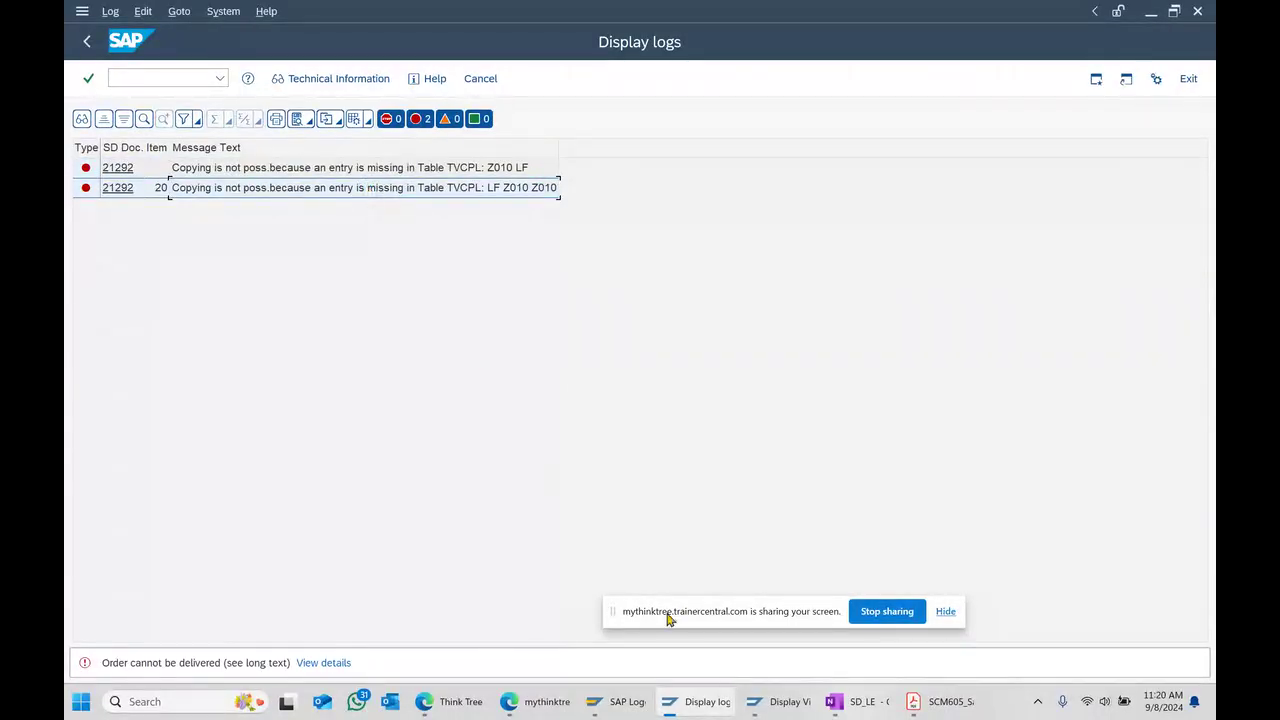
- Switch back to the OneNote page and add a new bullet "COPY CONTROL" below the sales order line
left_click(866, 702)
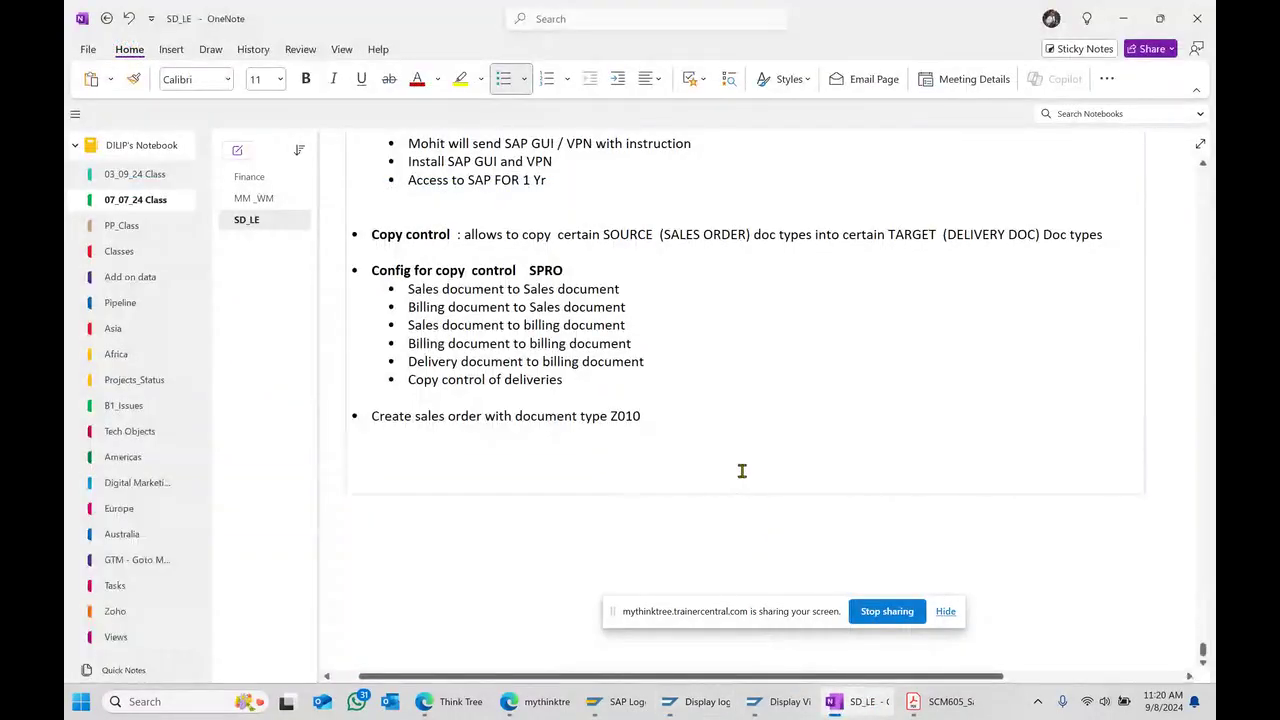
key("Return")
key("Return")
key("Return")
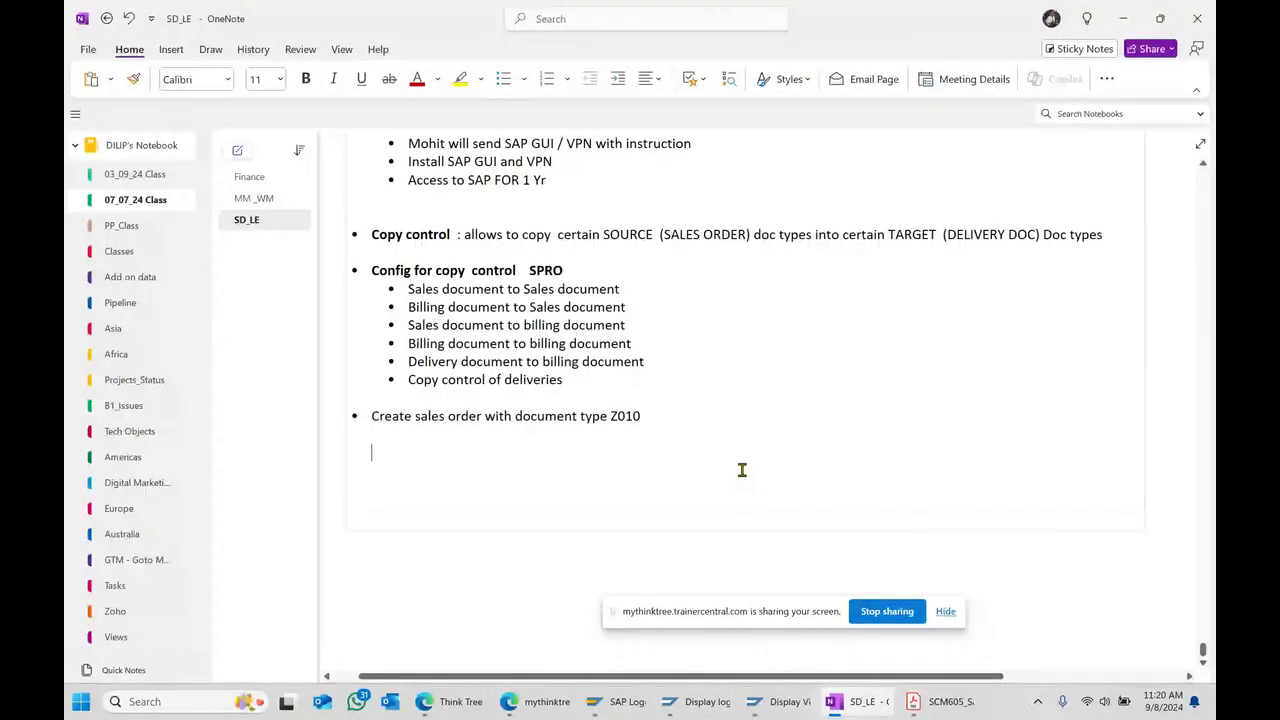
key("ctrl+period")
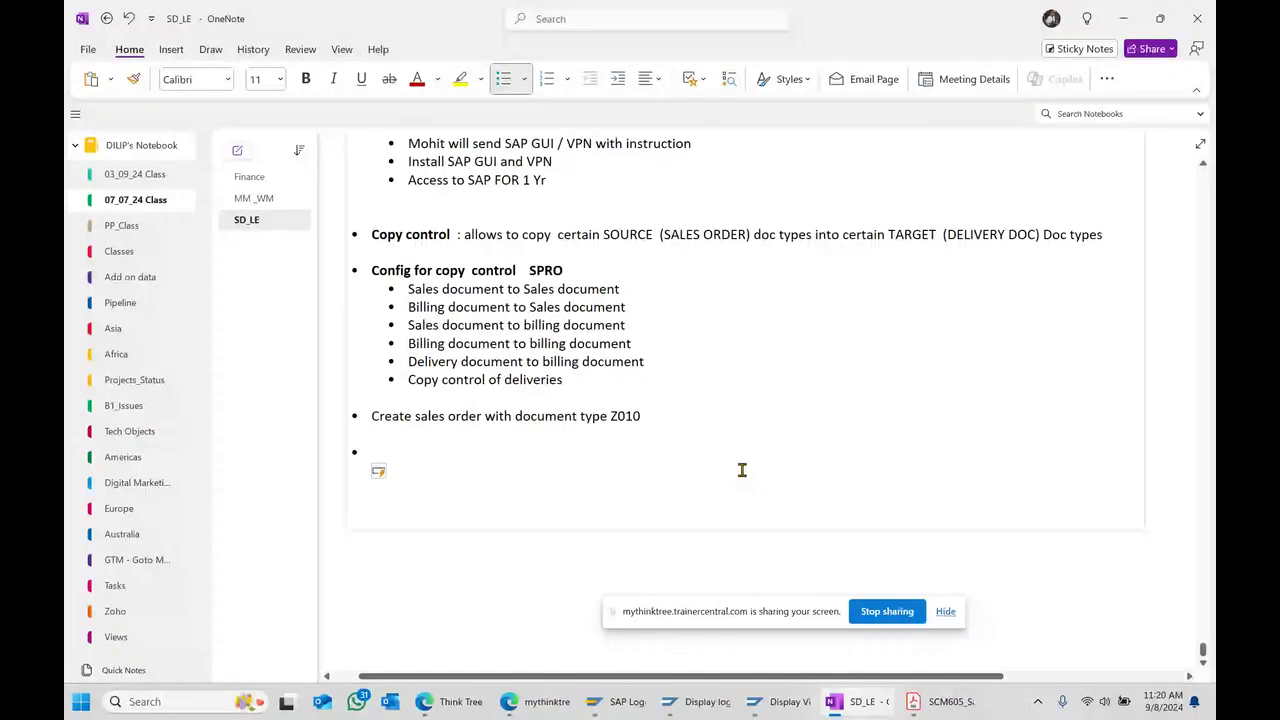
type("COPY DOC")
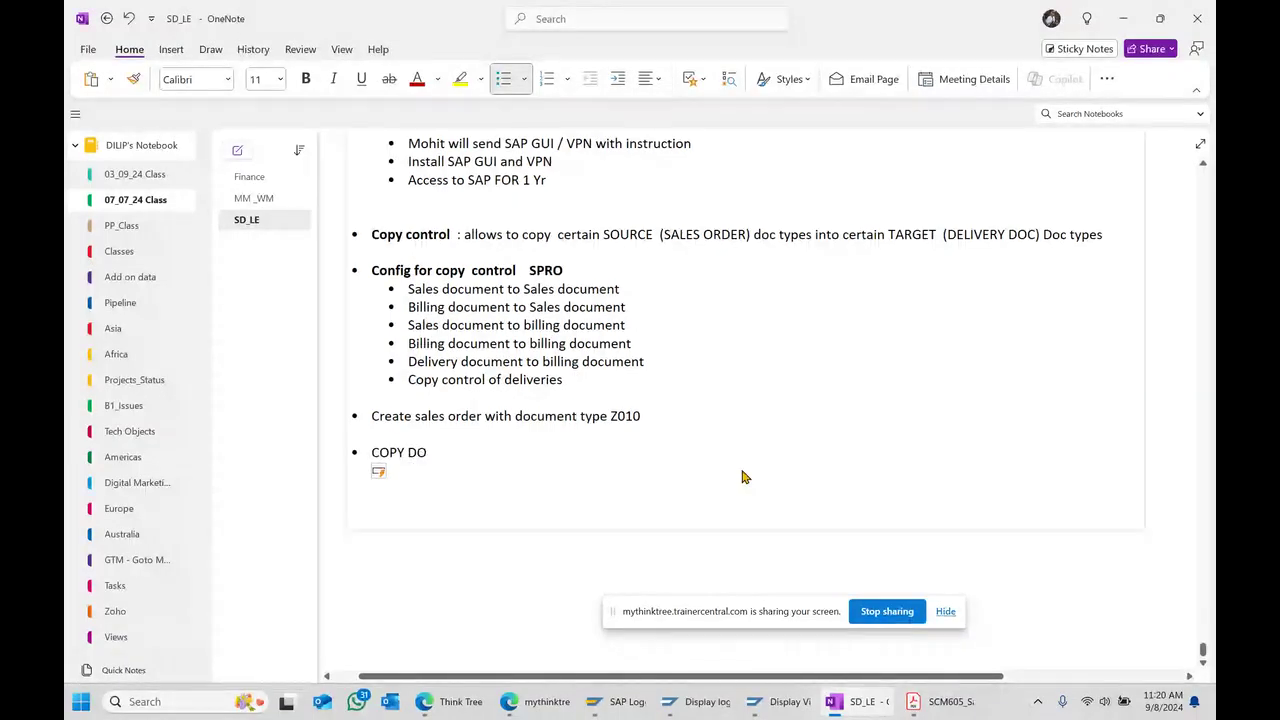
key("BackSpace")
key("BackSpace")
key("BackSpace")
key("BackSpace")
type("CONTRO")
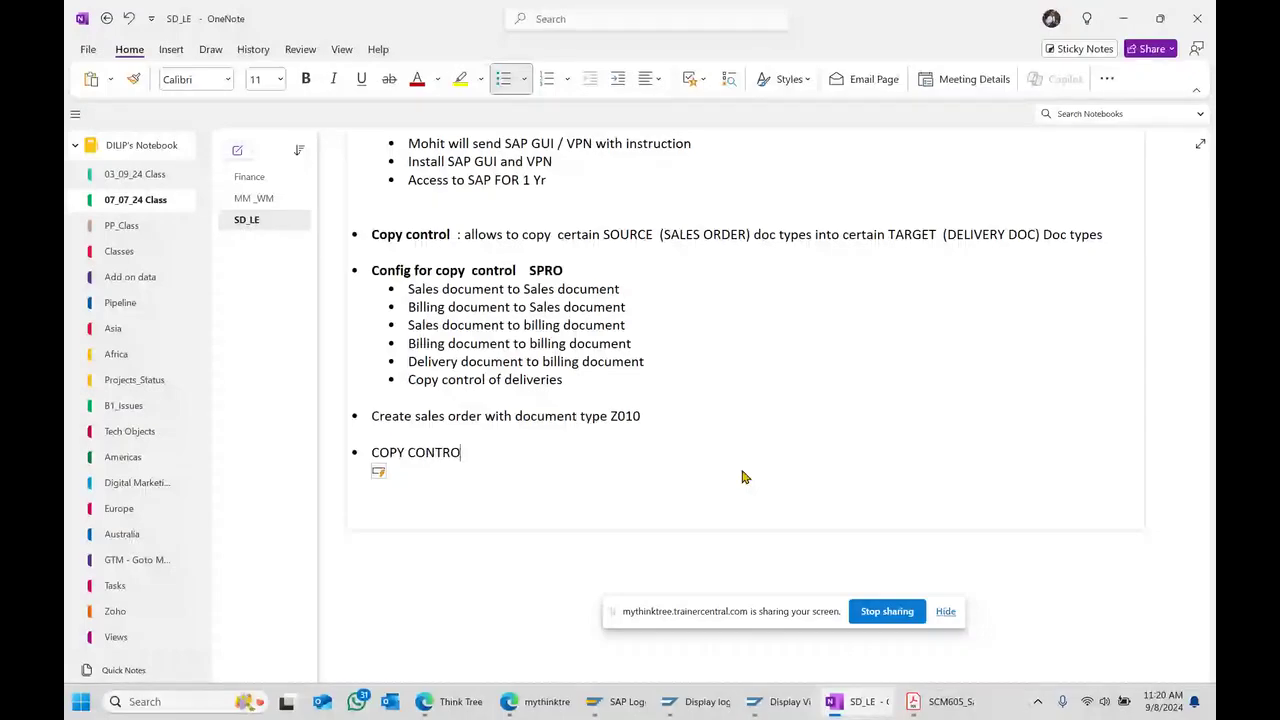
type("L")
key("Return")
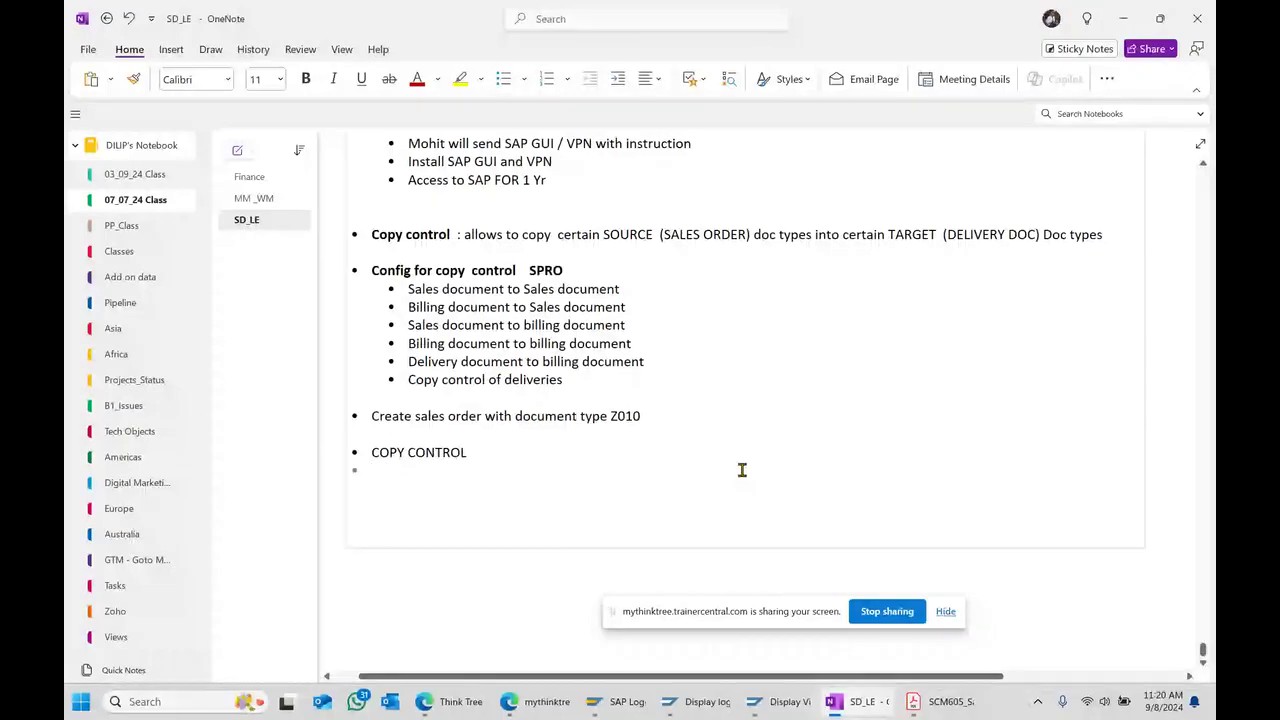
- Add the sub-bullet "Doc type to Doc type" under COPY CONTROL
key("Tab")
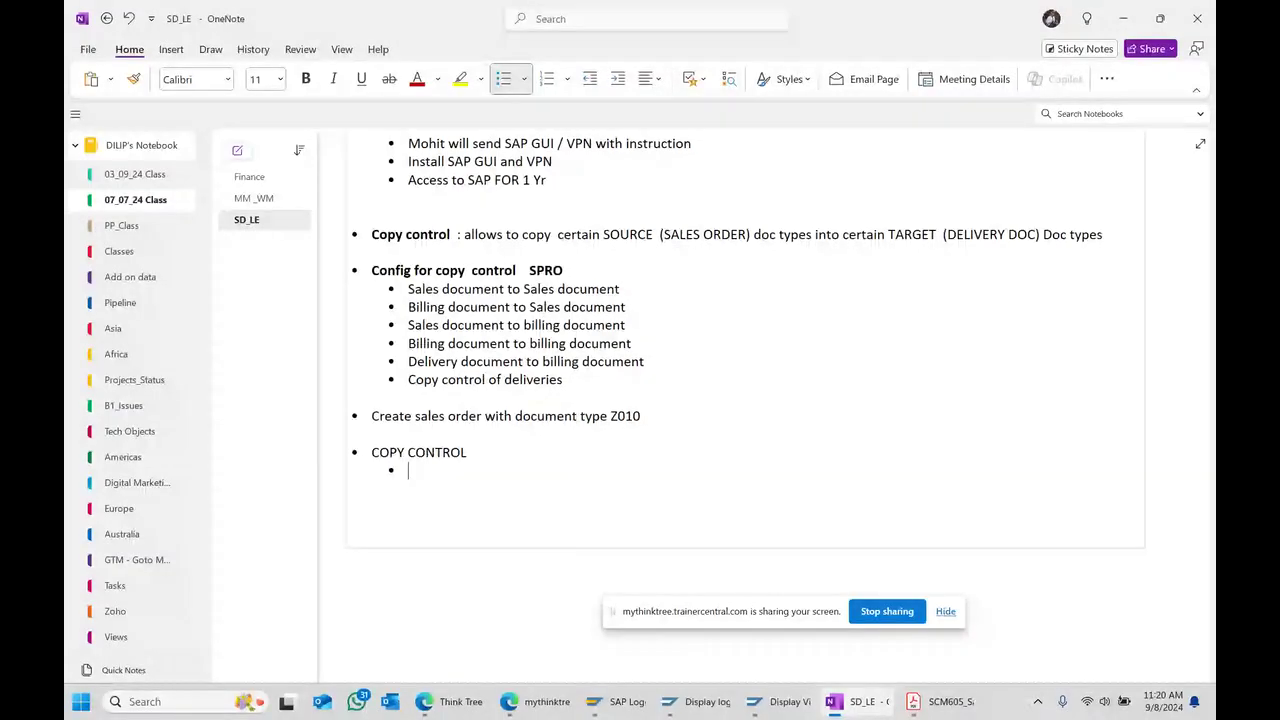
type("Doc ty")
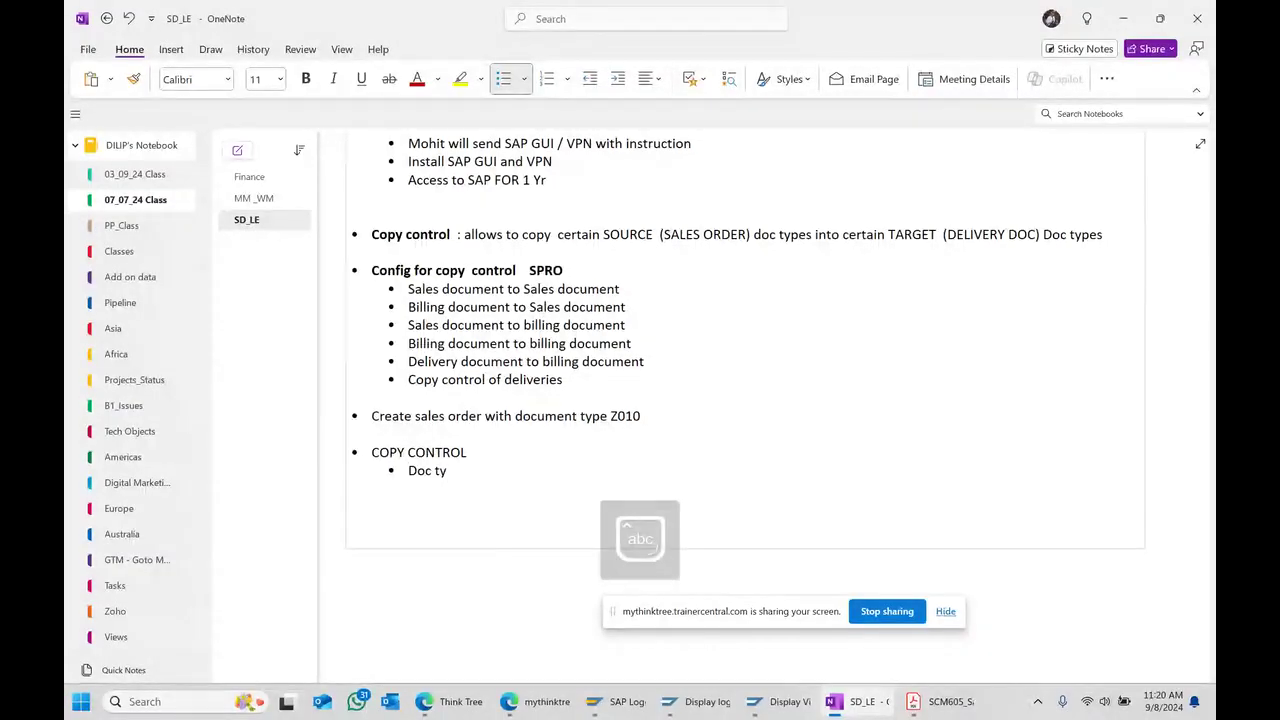
type("pe to Doc")
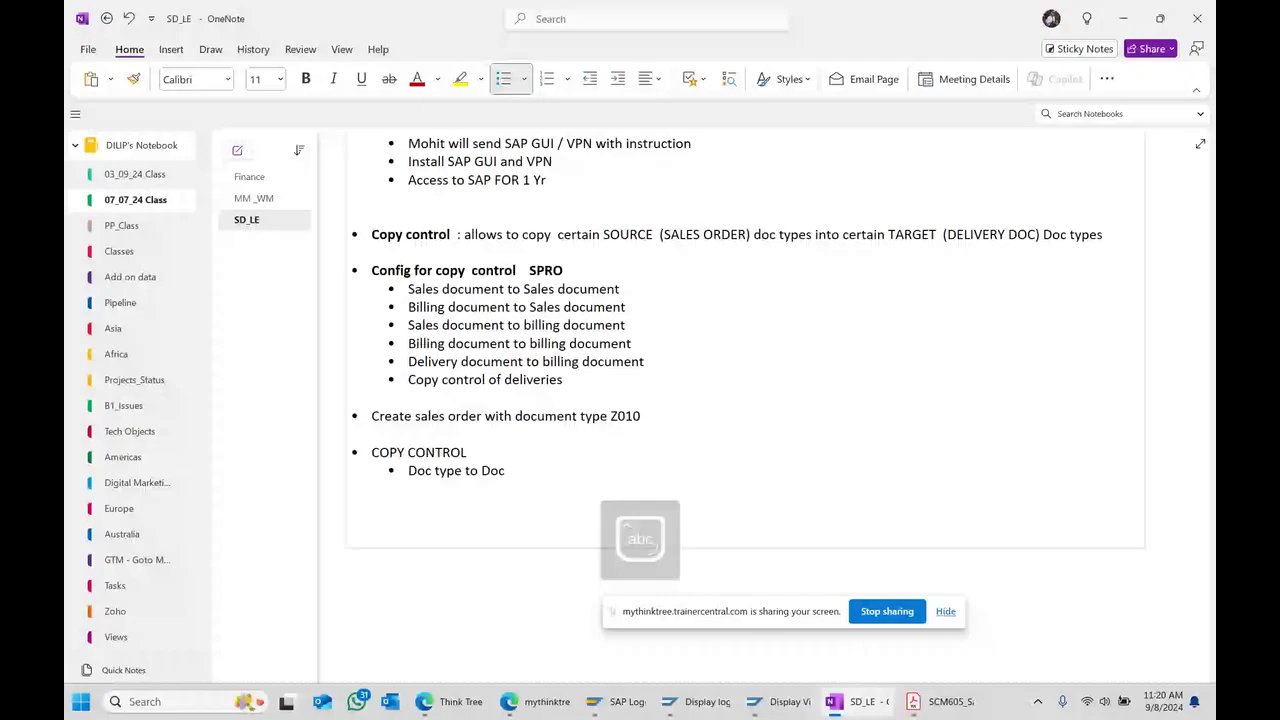
type(" type")
key("Return")
- Add a second sub-bullet "Item category to Item category" and correct the misspelled word with the suggested spelling
type("Item ca")
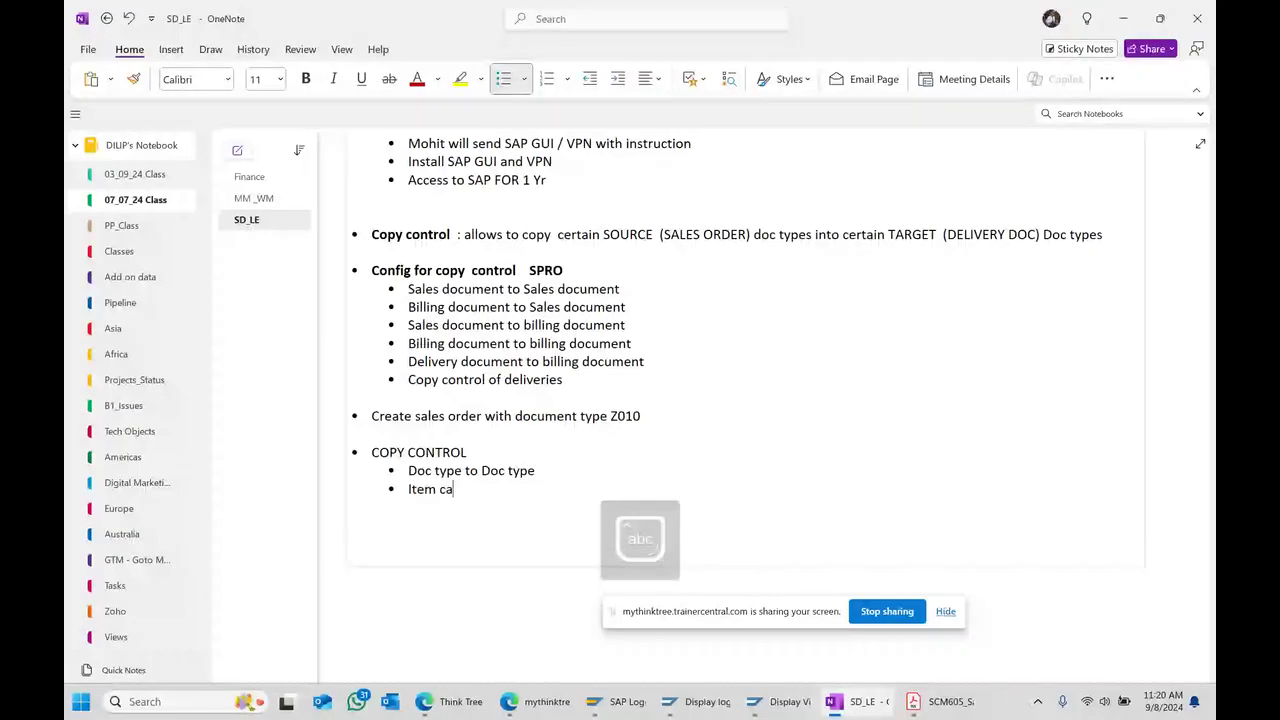
type("tegorty")
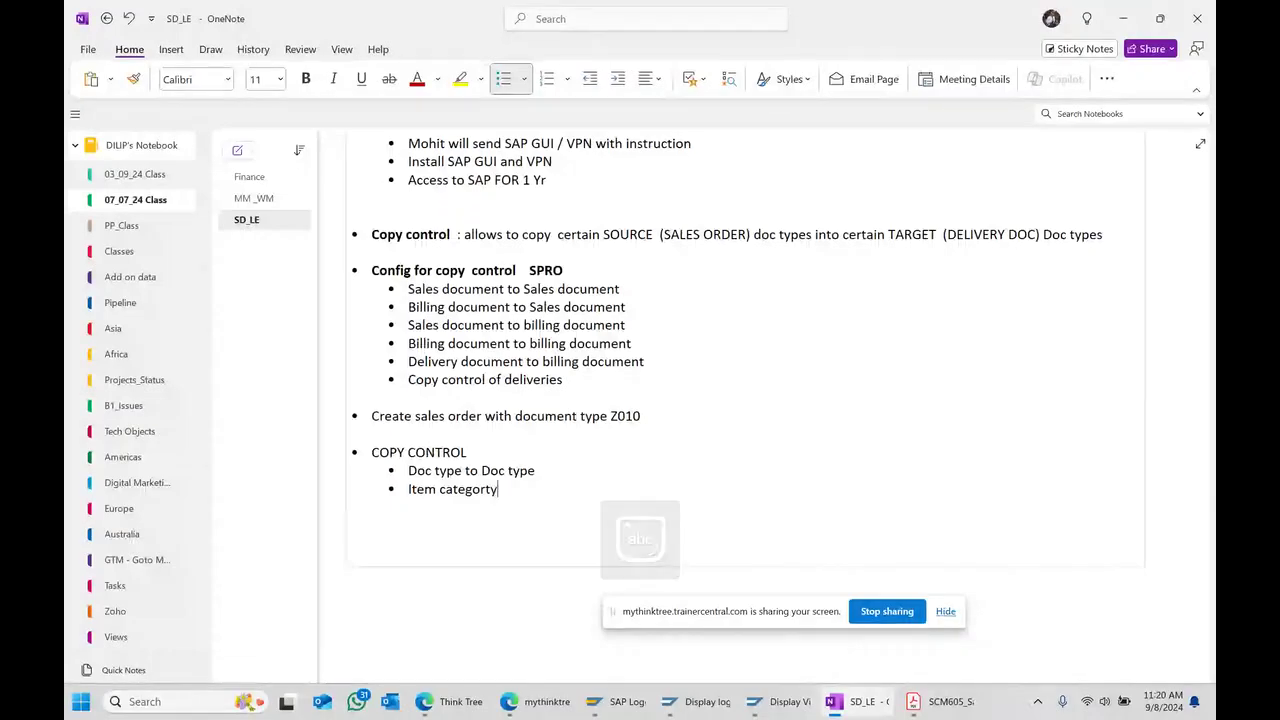
type(" to")
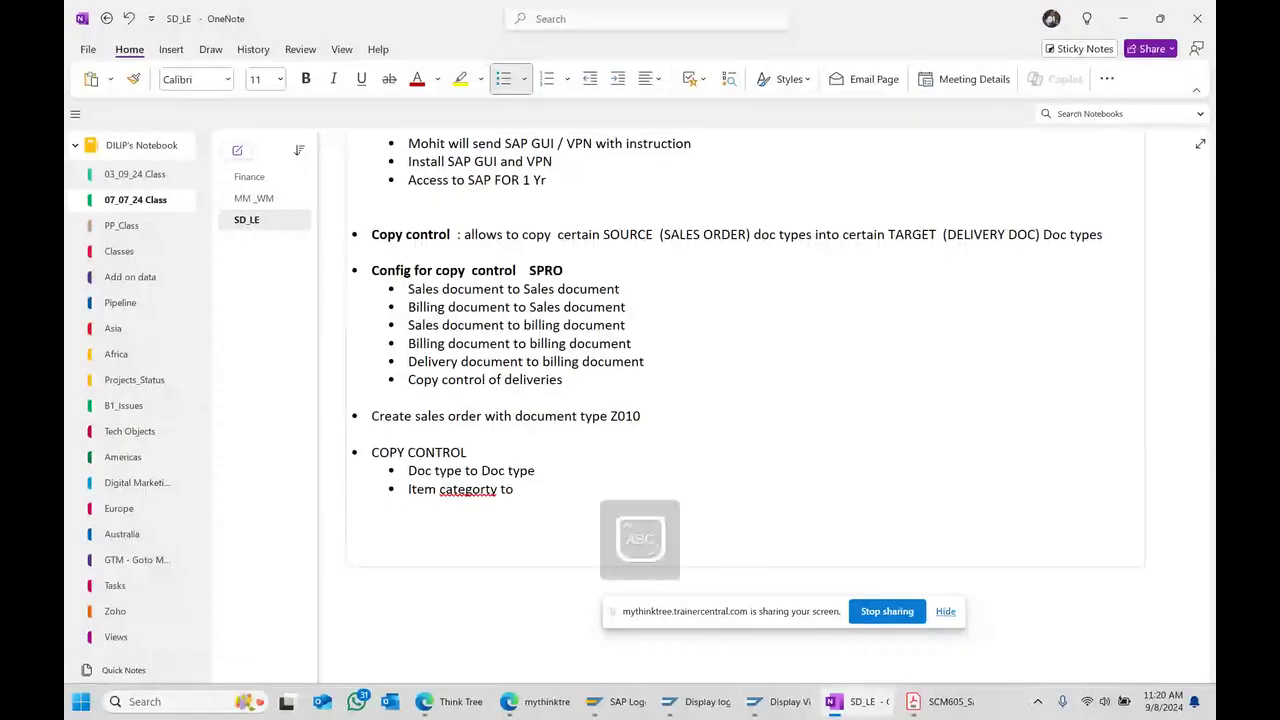
type(" Item cate")
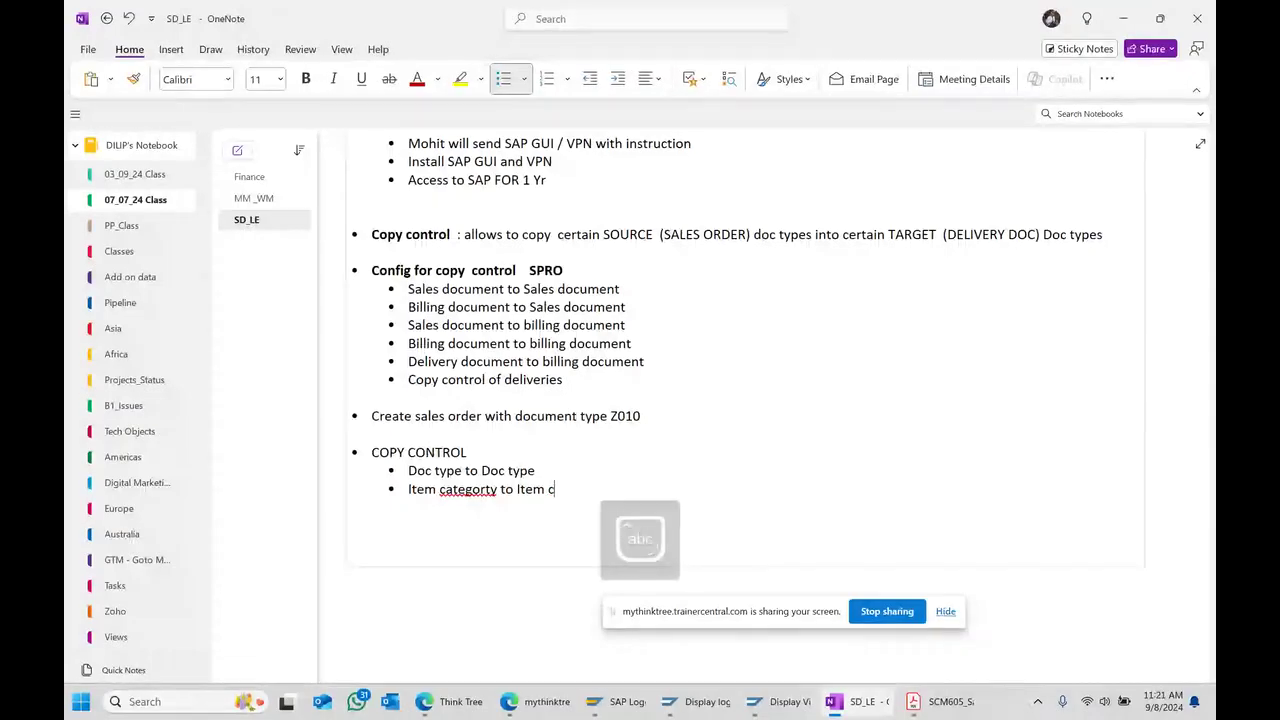
type("gory")
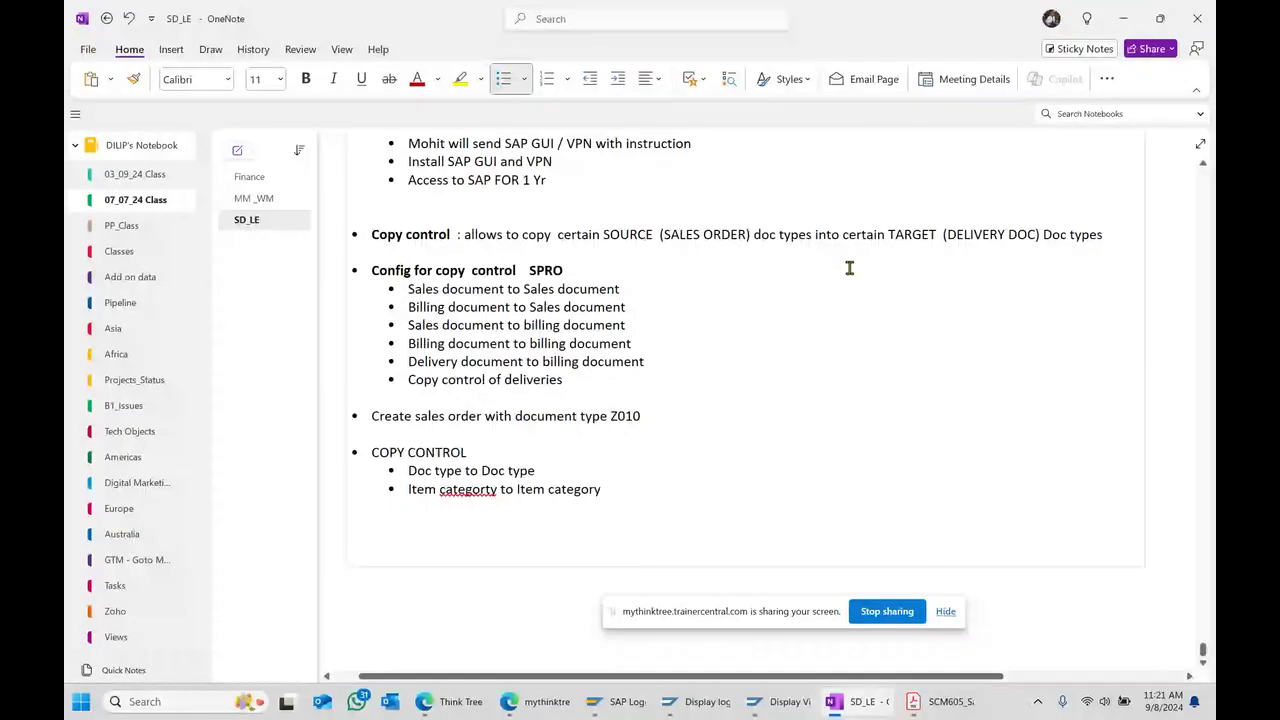
right_click(467, 492)
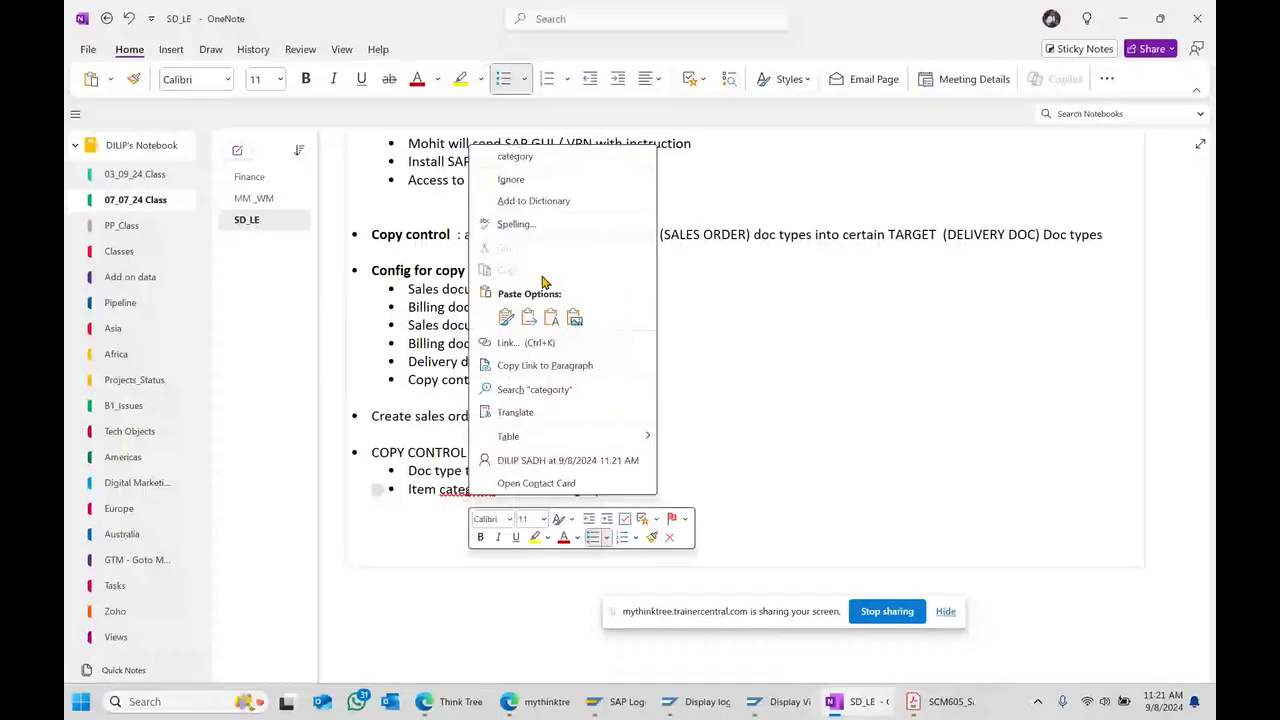
left_click(515, 156)
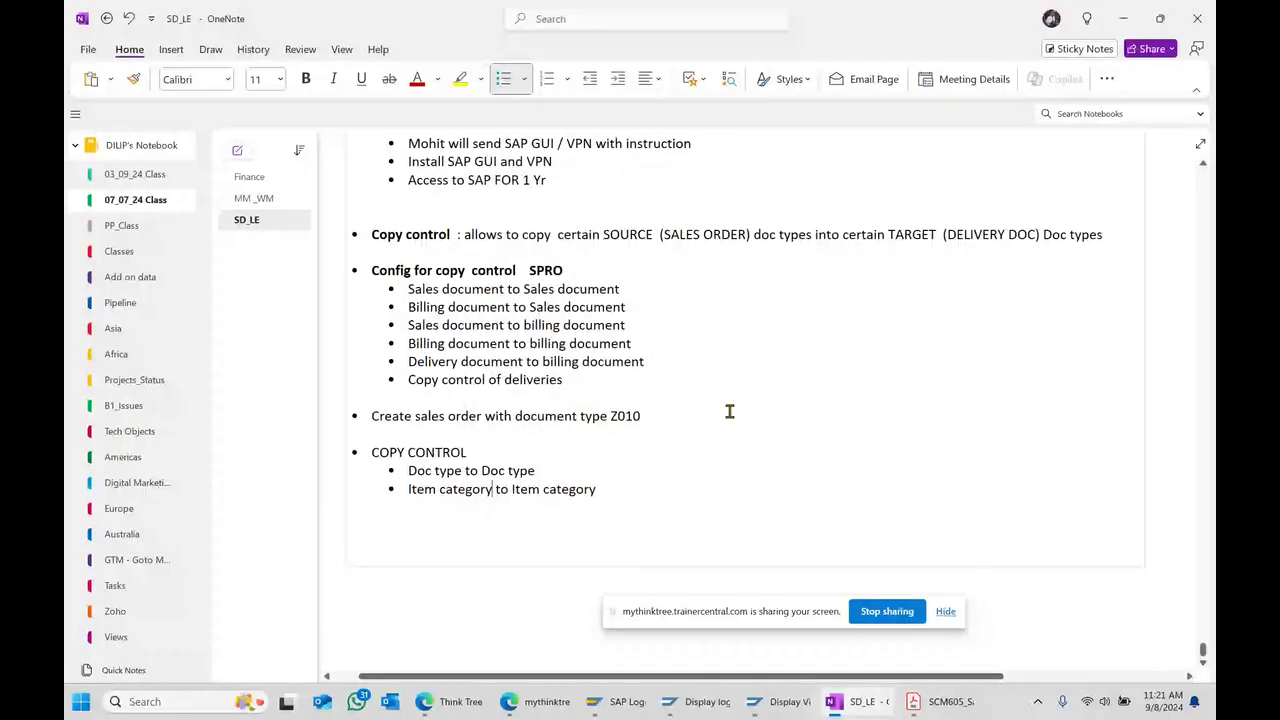
- Switch to the SAP delivery log and examine the header and item messages about table TVCPL
left_click(700, 701)
left_click(296, 174)
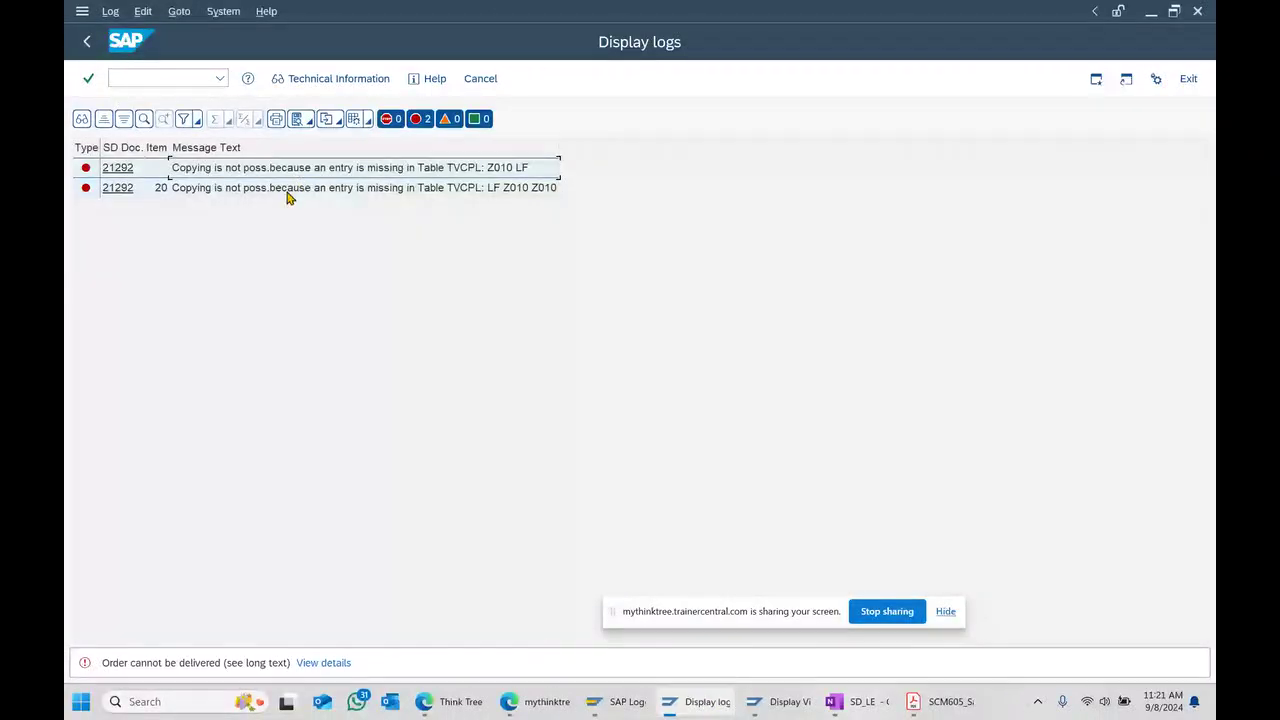
left_click(292, 189)
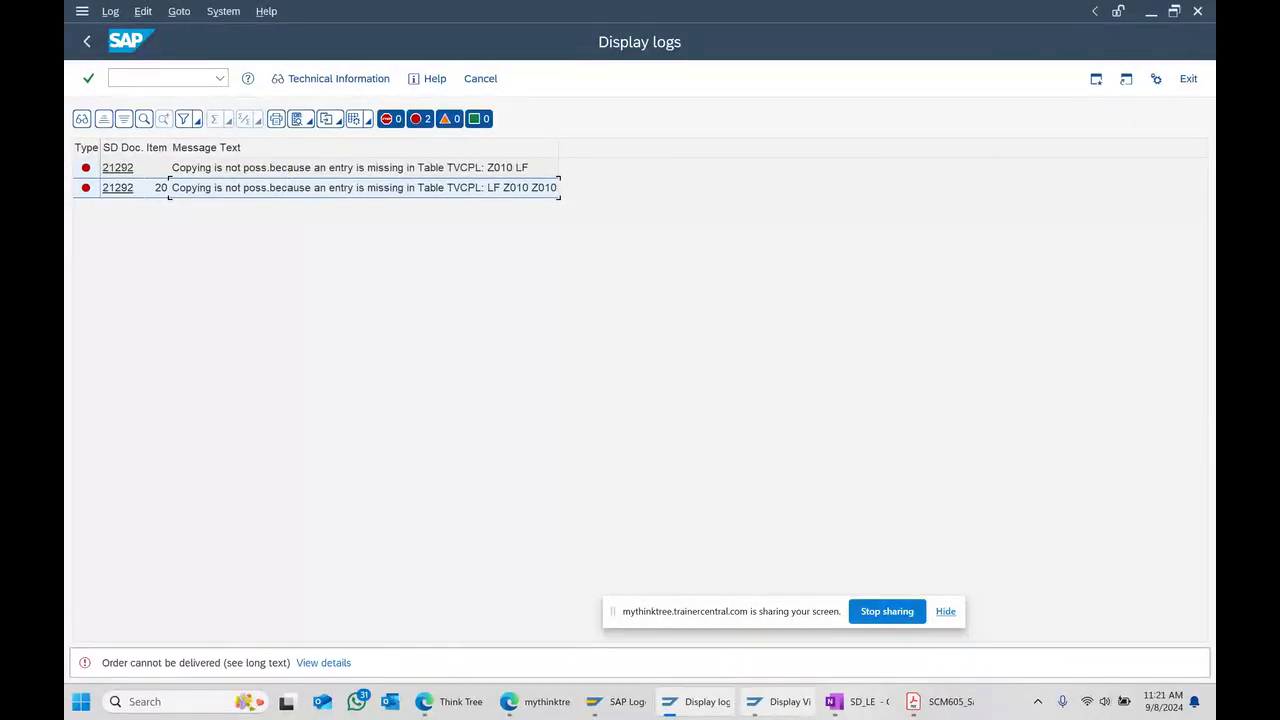
- Switch to the copy control header overview in SAP and change it from display to change mode, rechecking the delivery log meanwhile
left_click(785, 701)
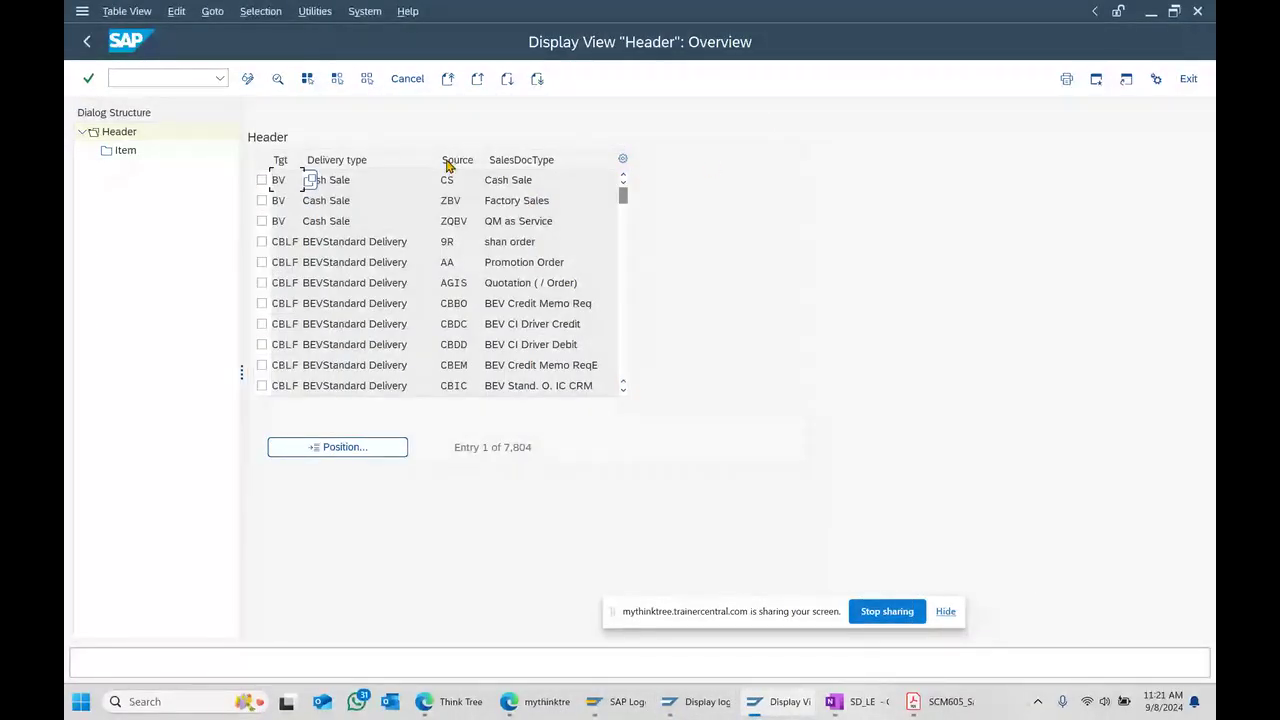
left_click(247, 80)
left_click(711, 701)
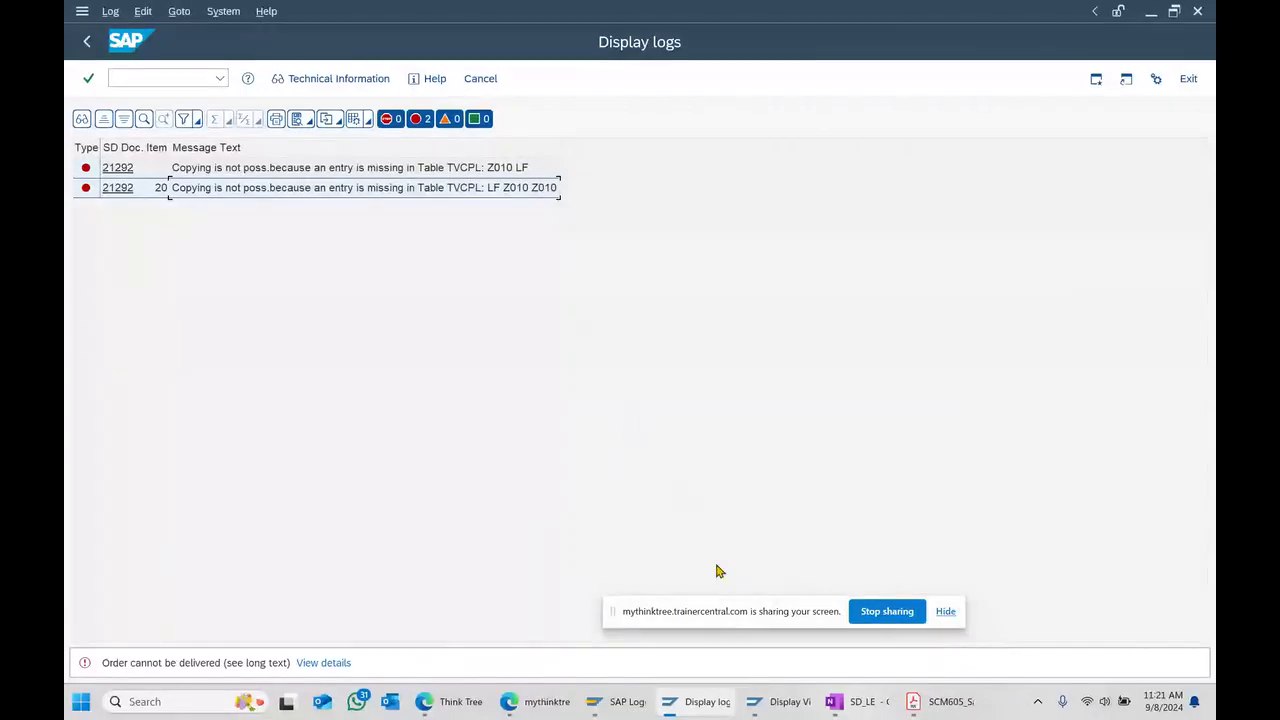
left_click(781, 696)
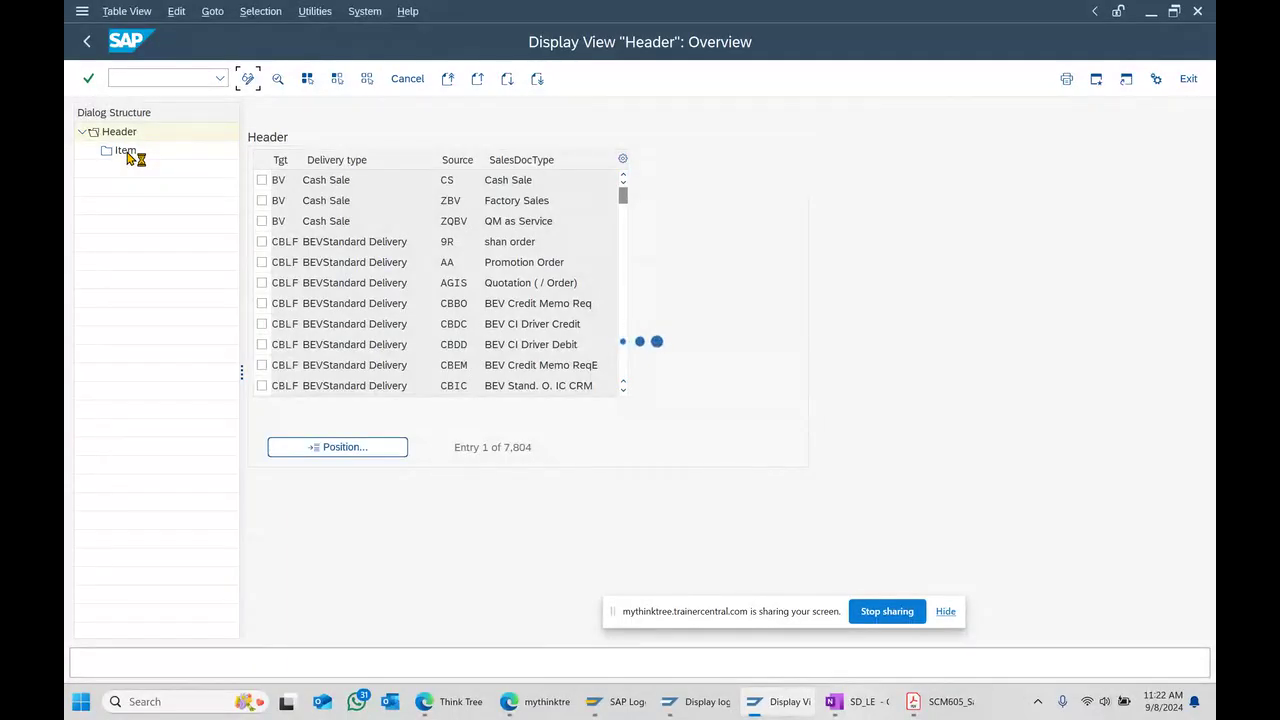
- Switch to SCM605_Sales.pdf and read the Maintain Copy Control in SD section, including the procedure and IMG paths
left_click(940, 701)
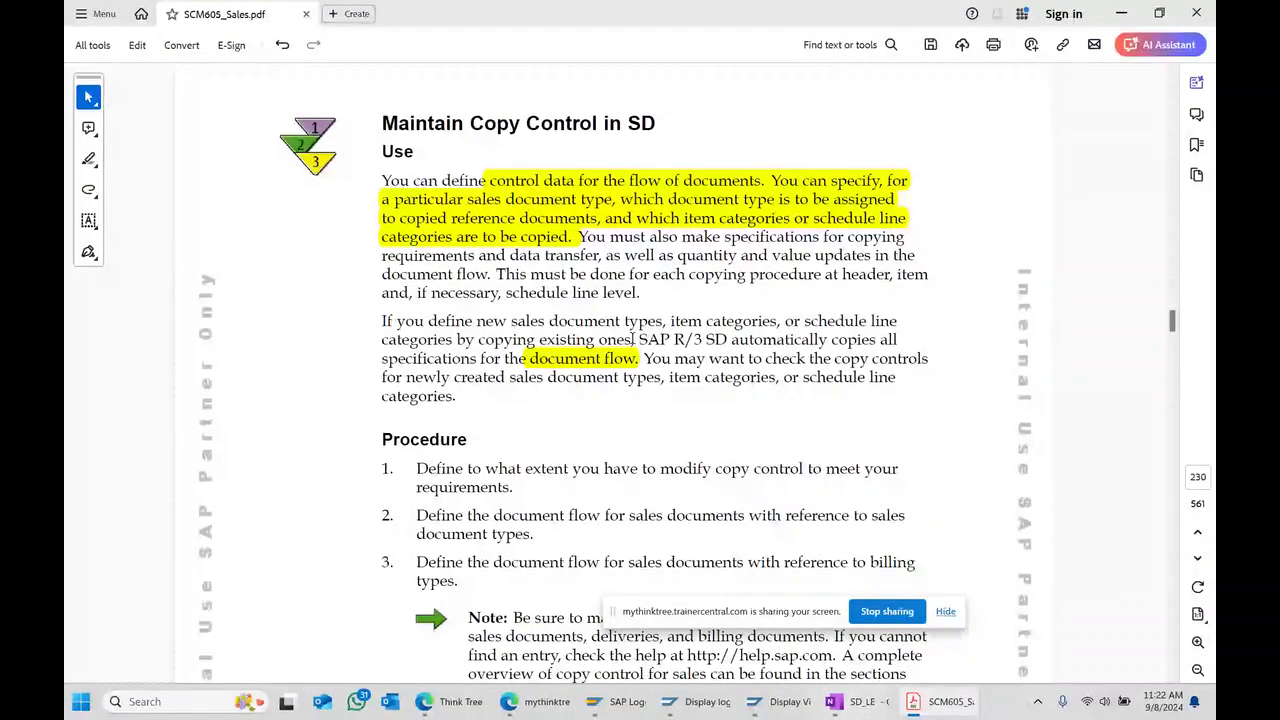
scroll(632, 340, "down", 2)
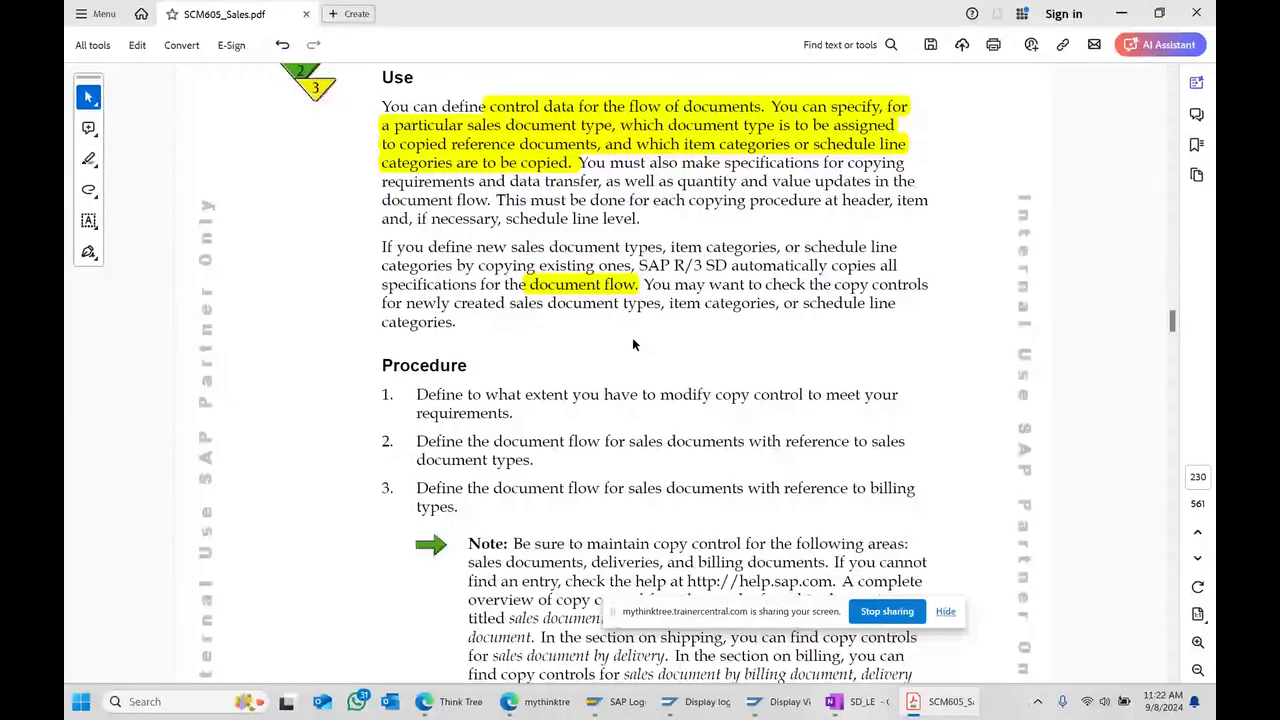
scroll(632, 340, "down", 2)
scroll(632, 340, "down", 1)
scroll(632, 337, "down", 3)
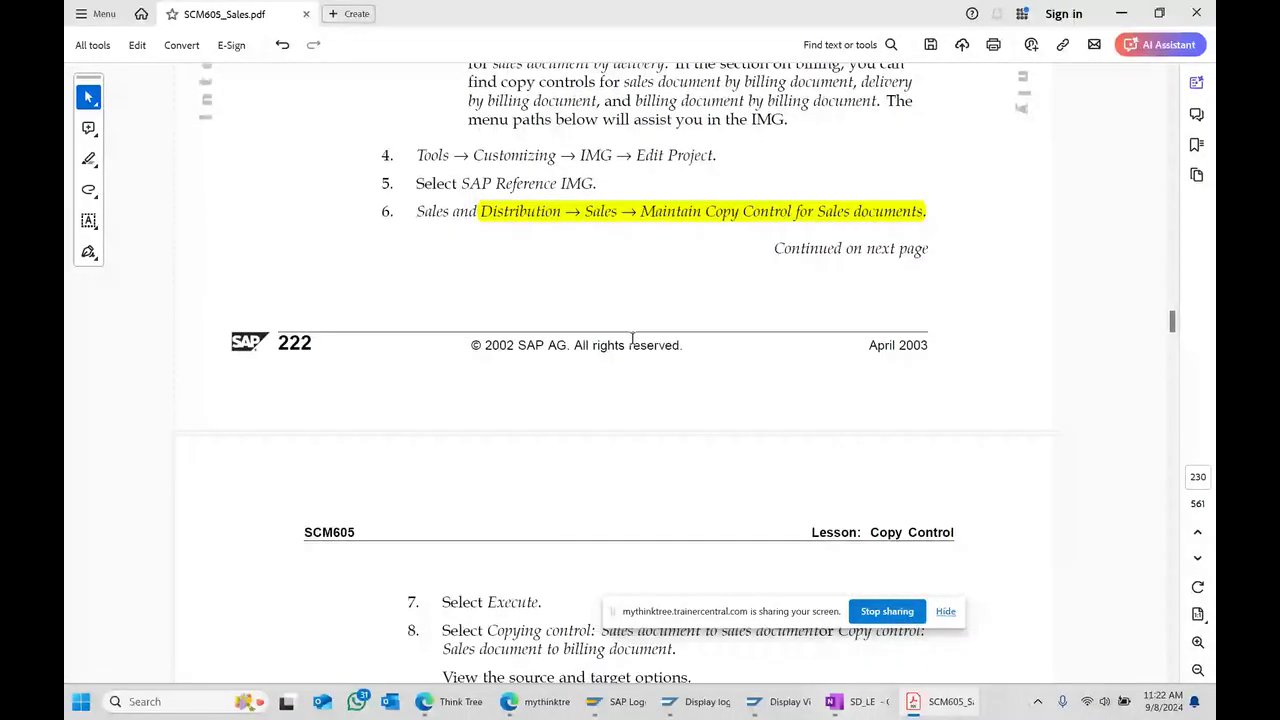
scroll(632, 340, "down", 1)
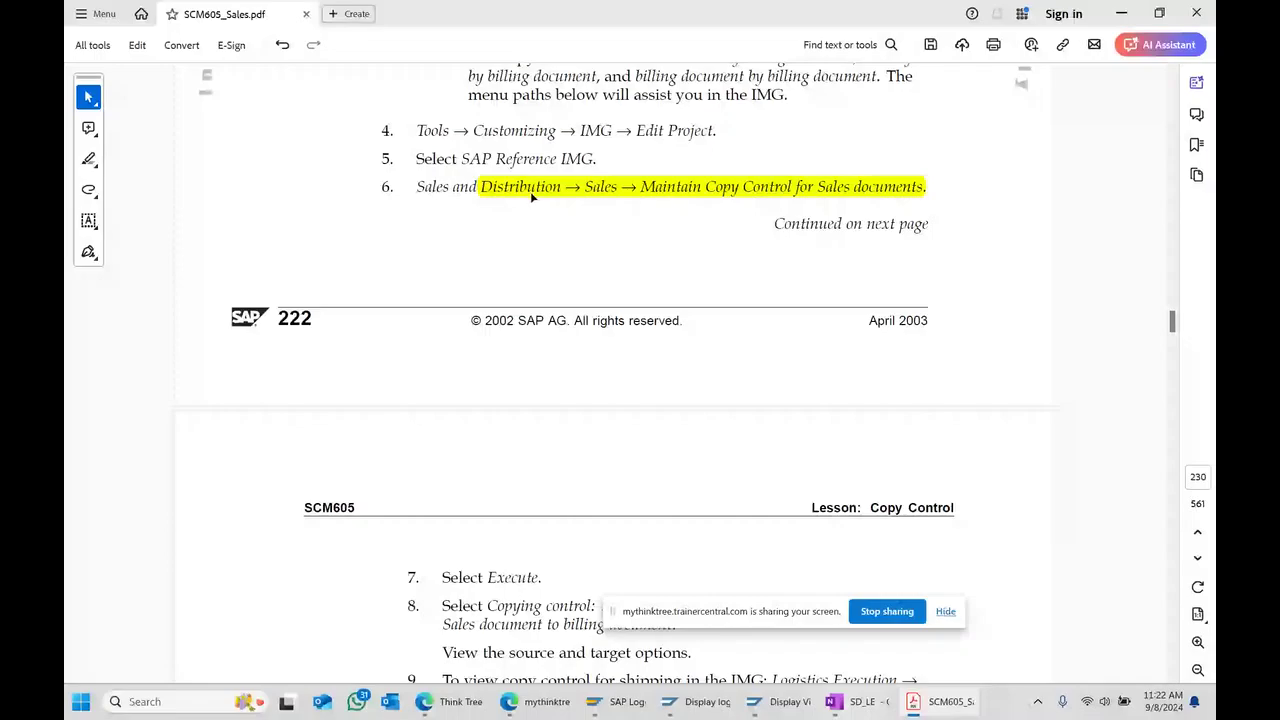
scroll(756, 293, "down", 2)
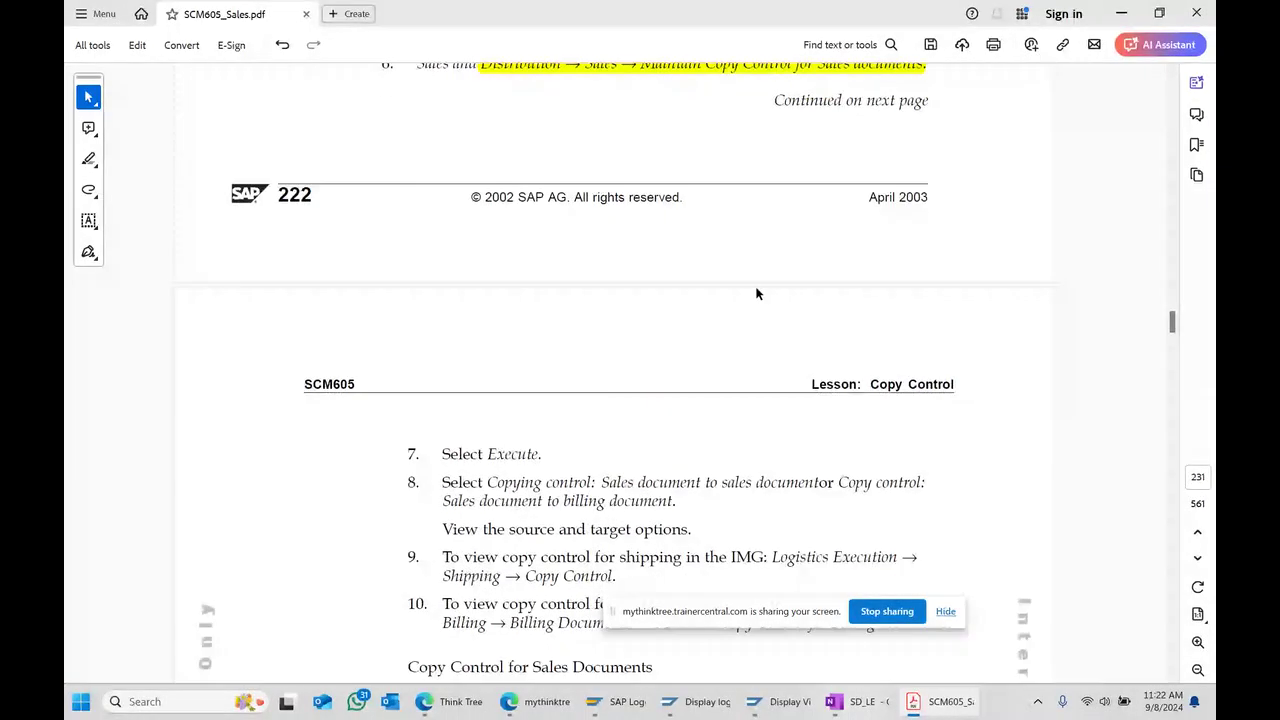
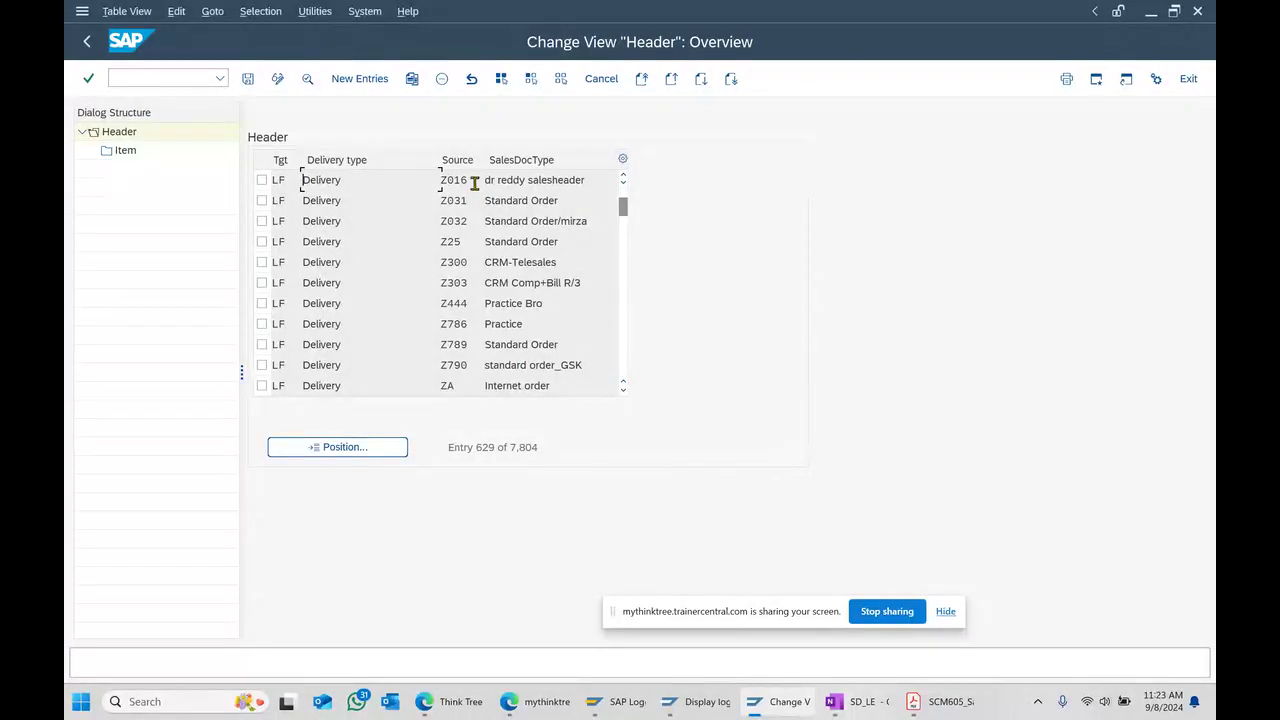
- Position the header list on the entry with delivery type LF and sales document type OR, and check its target and source
left_click_drag(475, 183, 406, 187)
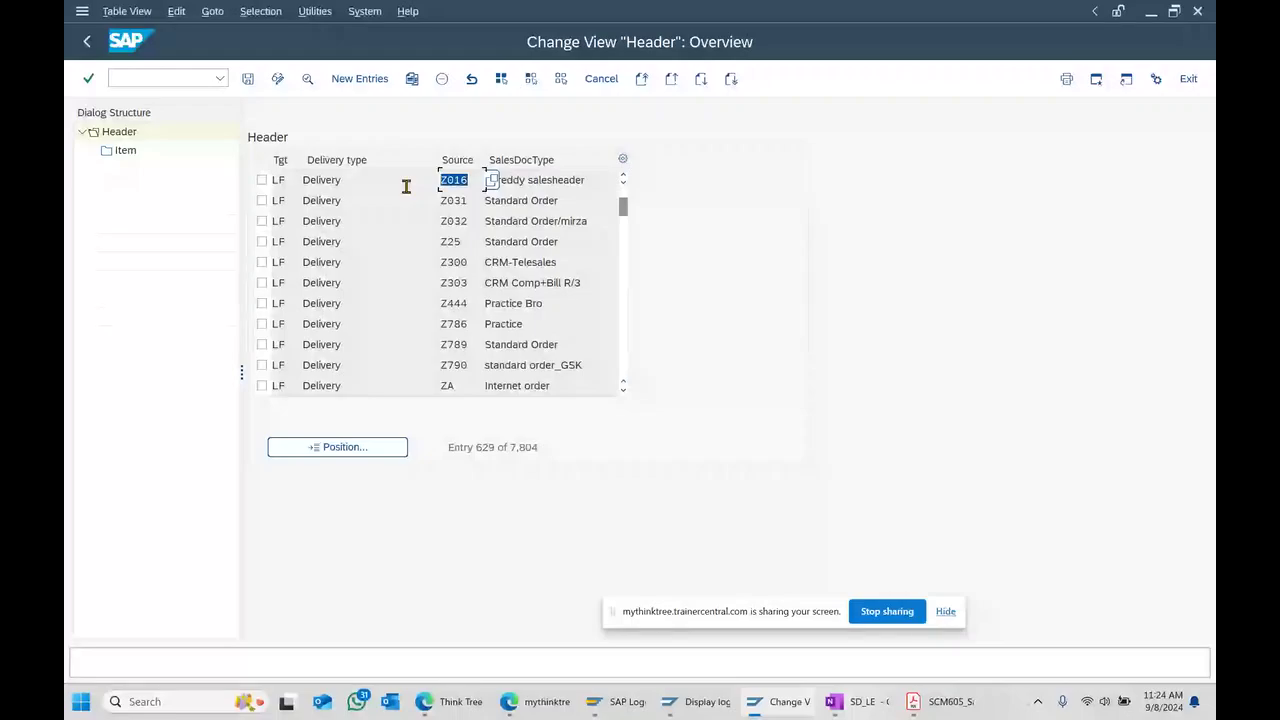
left_click(368, 450)
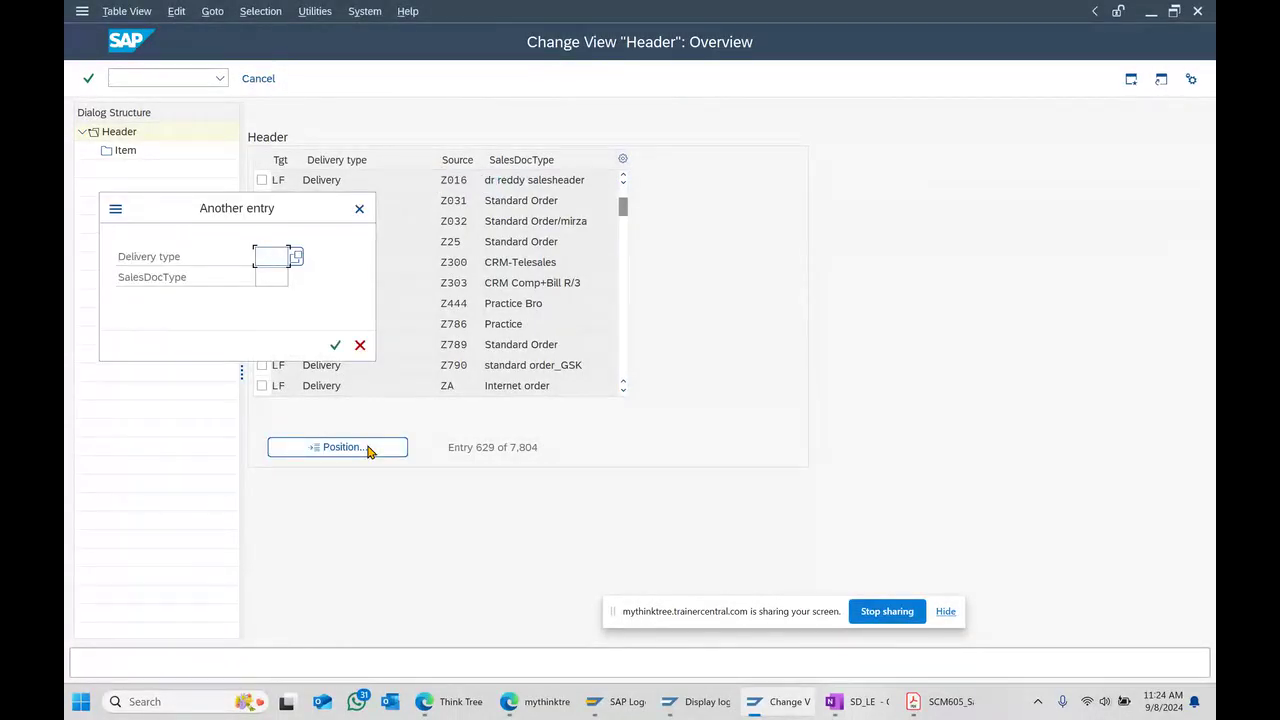
type("lf")
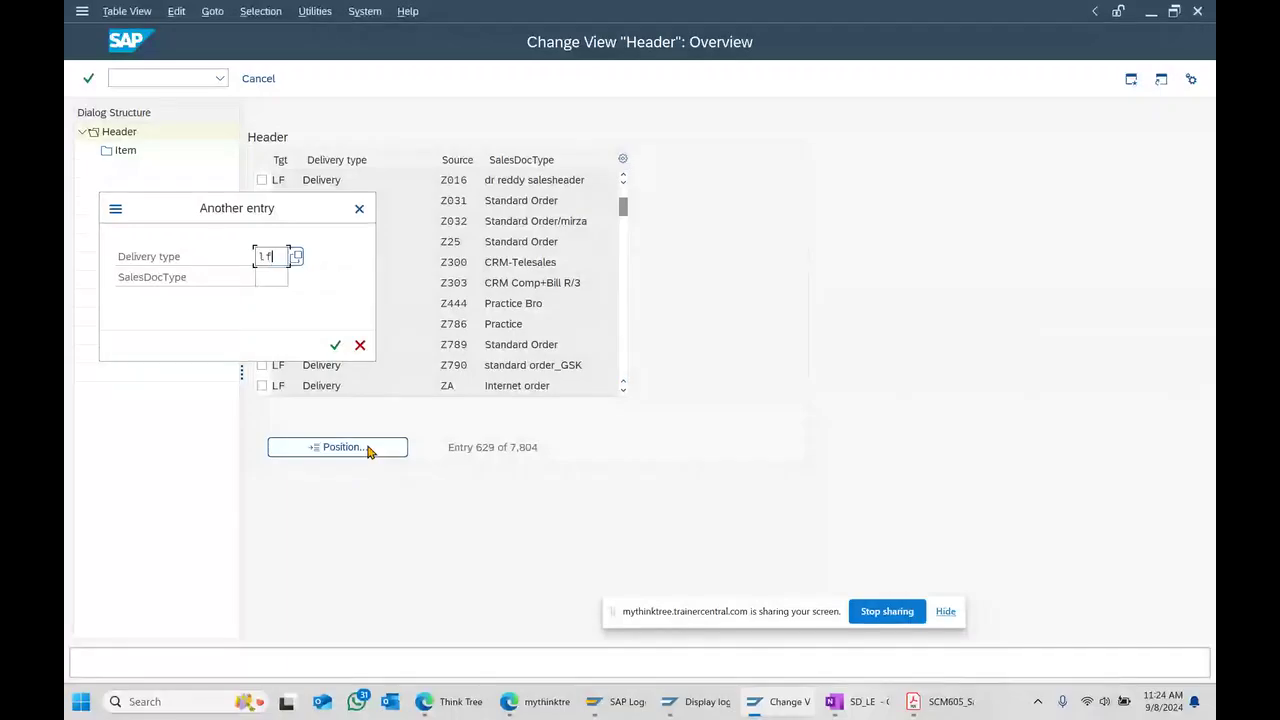
key("Tab")
type("or")
key("Return")
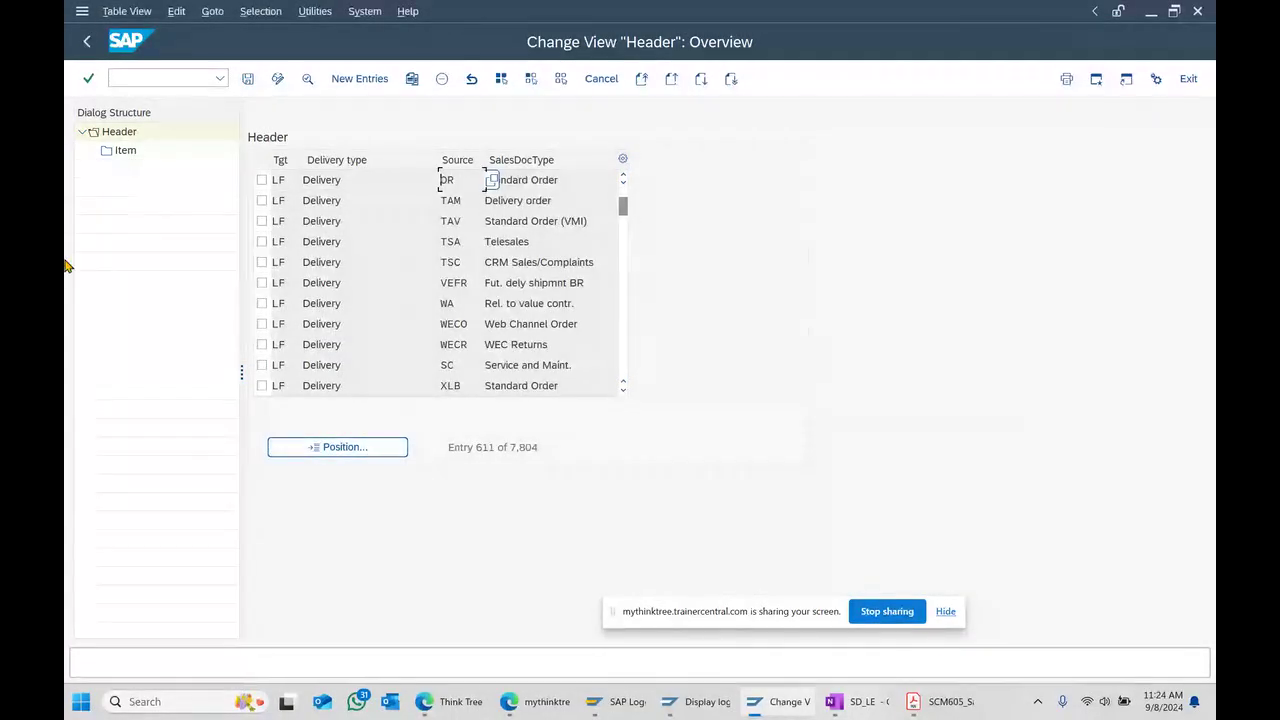
left_click(282, 180)
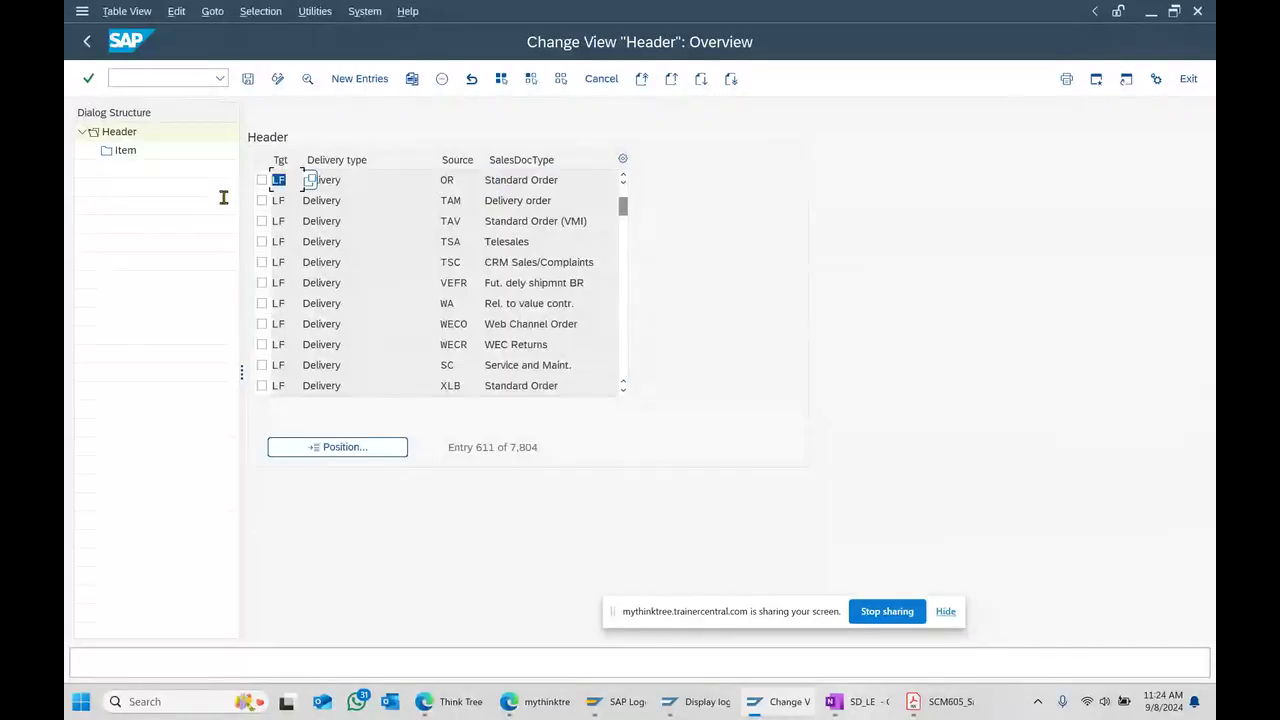
left_click(447, 180)
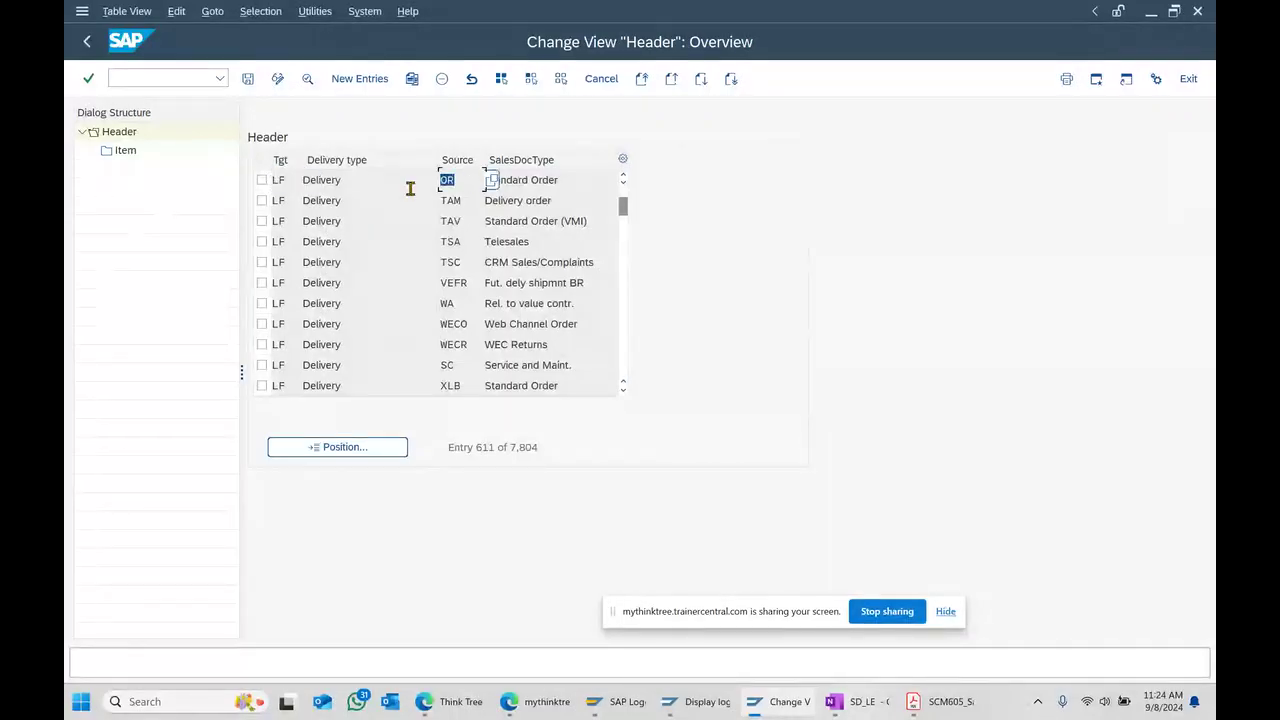
- Copy the LF/OR header entry to source sales document type Z010, copying only the entry itself, and save it in the customizing request
left_click(262, 181)
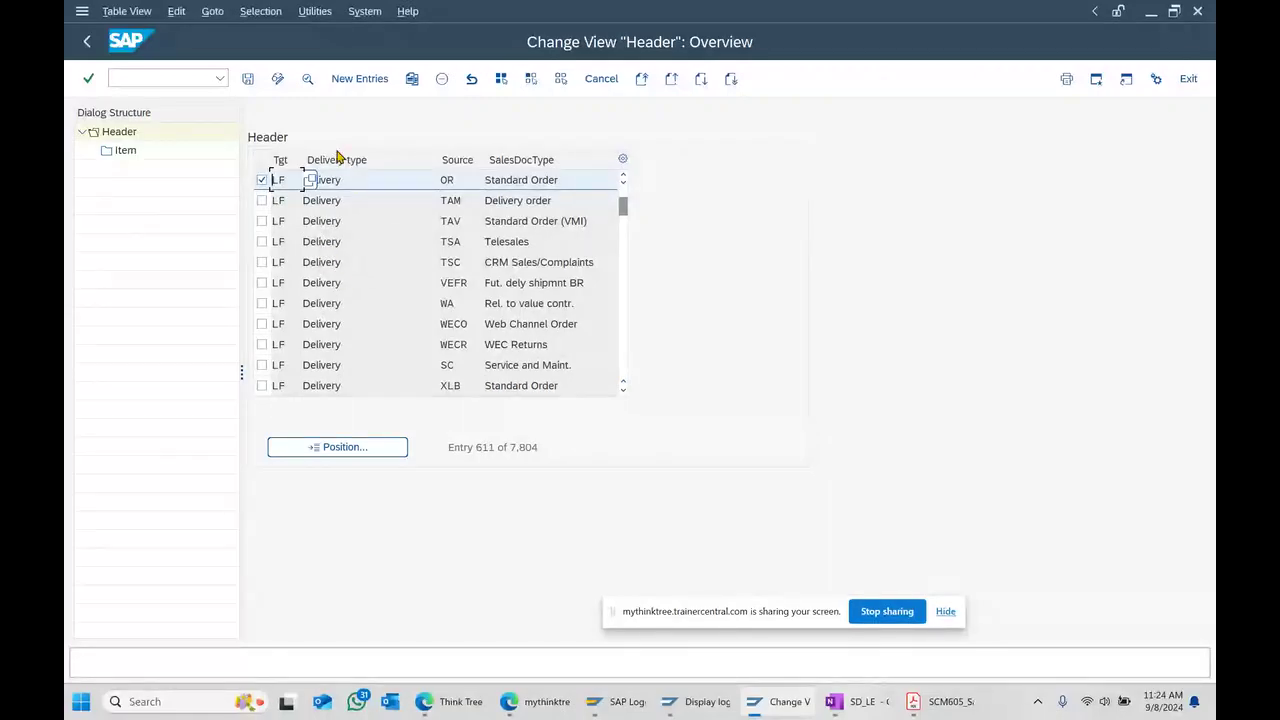
left_click(412, 82)
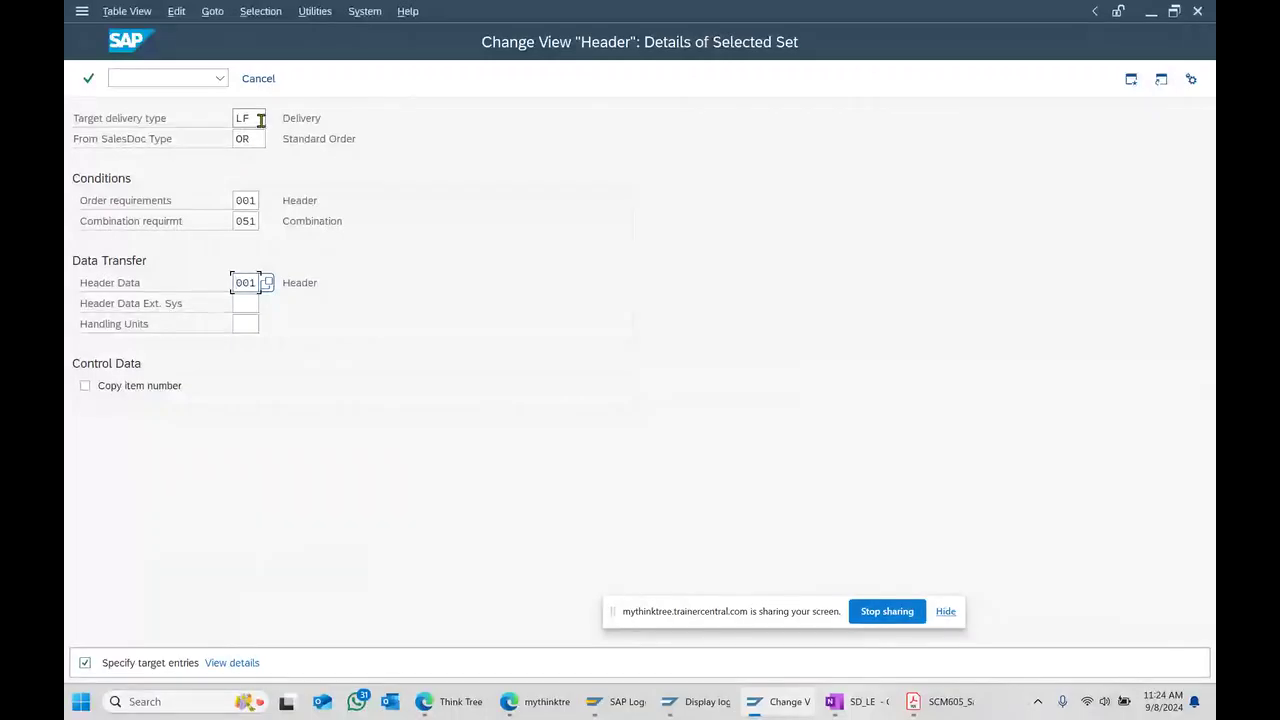
left_click(264, 139)
double_click(264, 139)
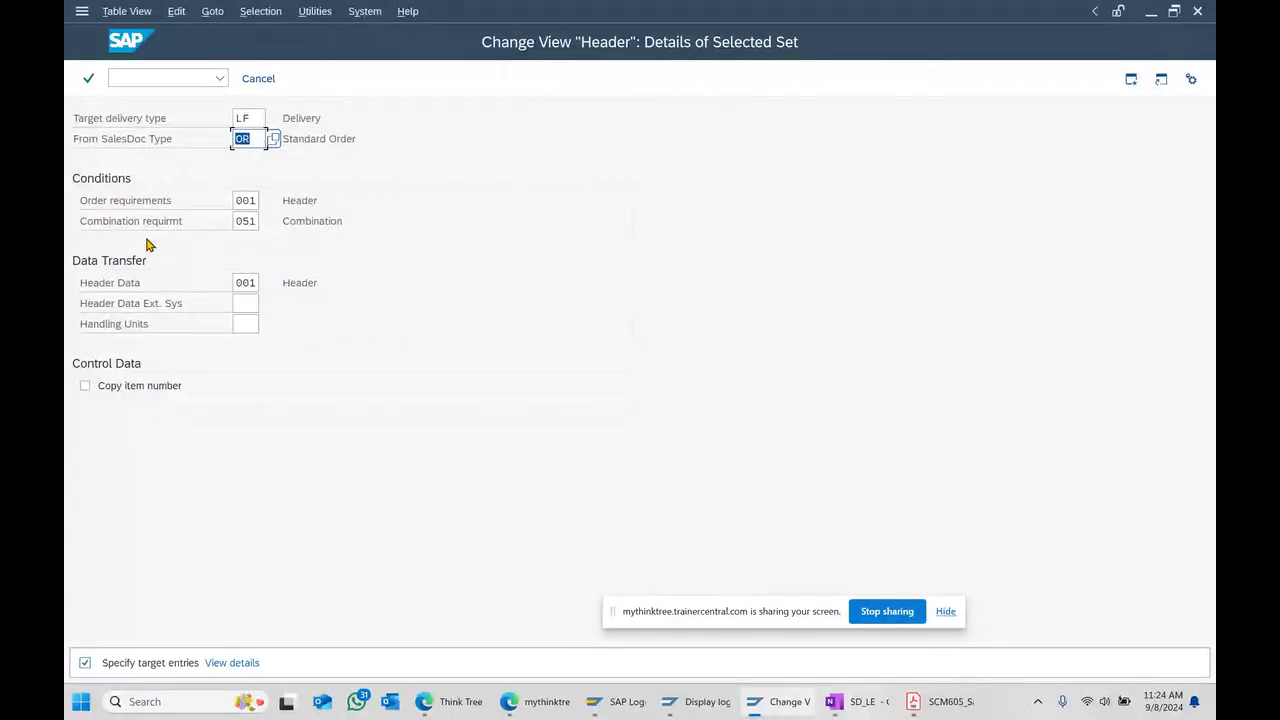
key("Caps_Lock")
type("Z010")
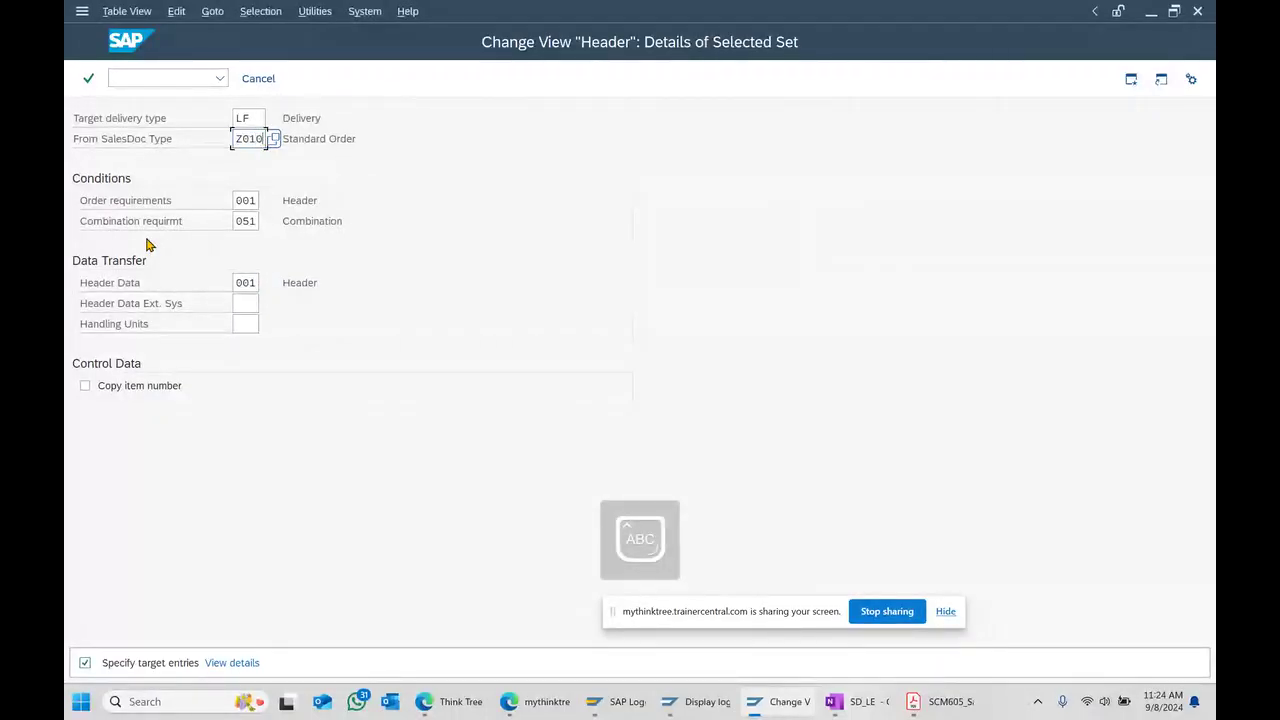
key("Return")
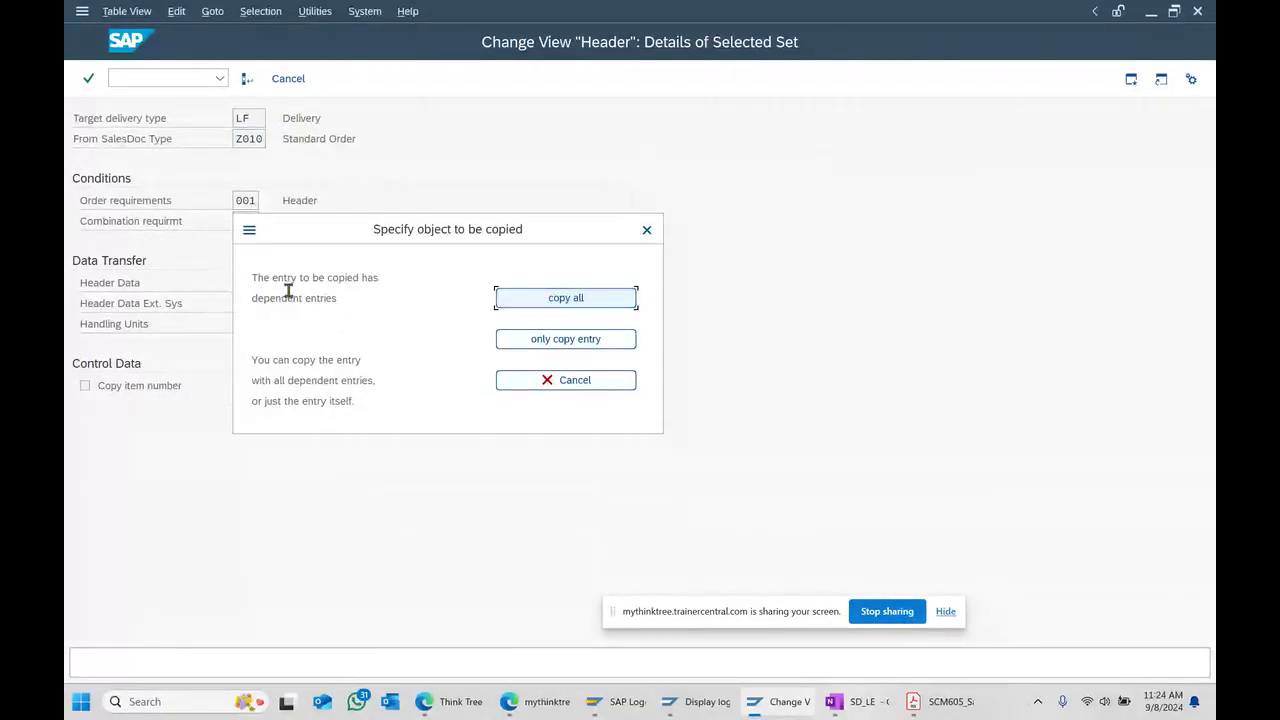
left_click(565, 343)
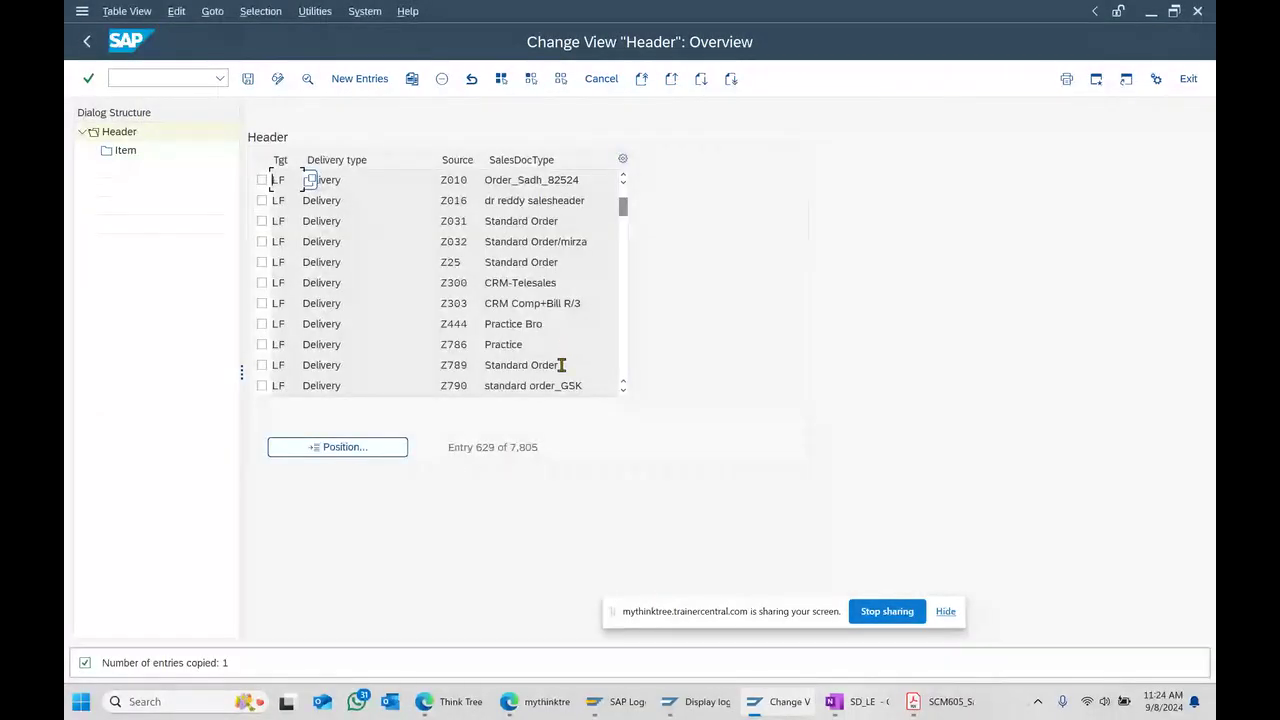
left_click(248, 78)
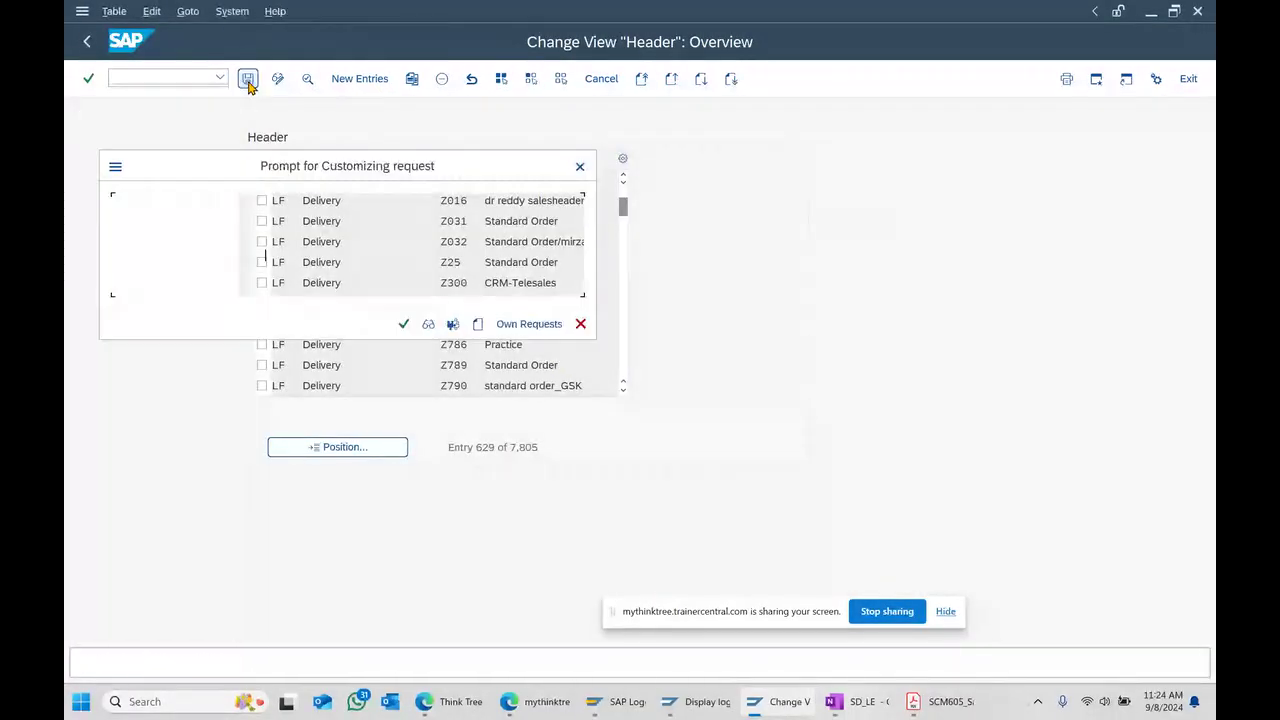
left_click(403, 324)
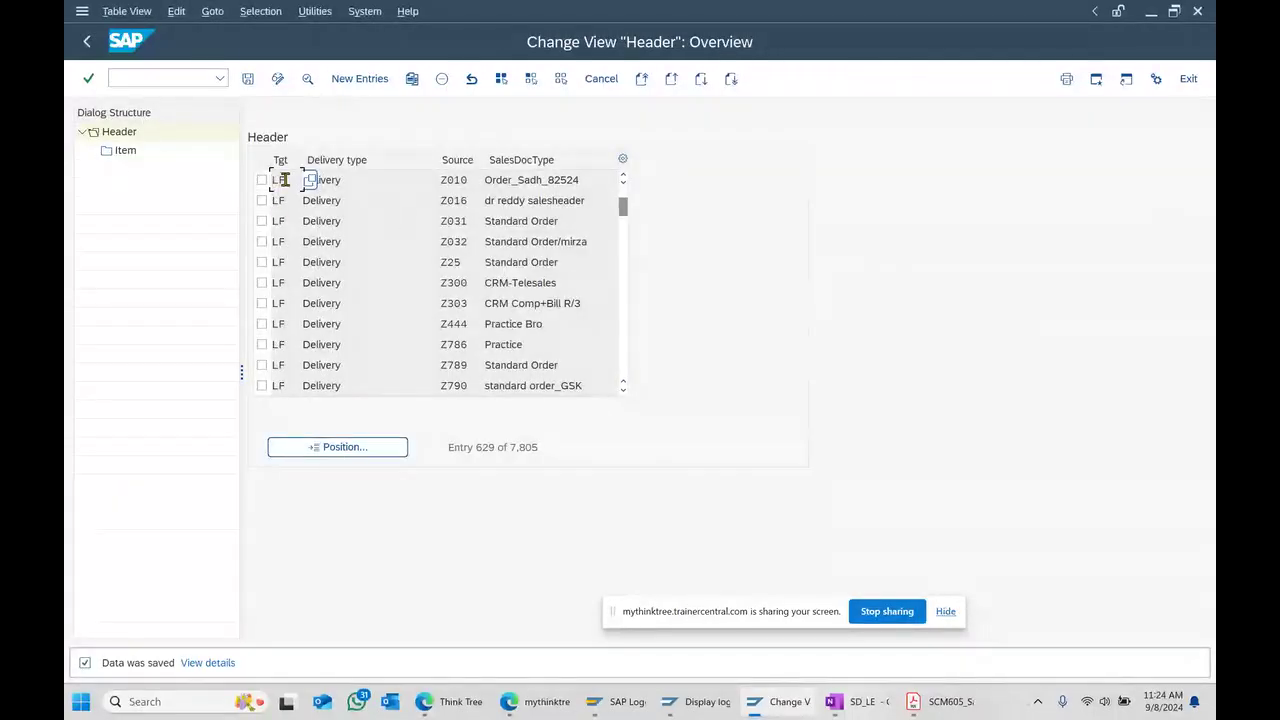
- Open the details of the LF/Z010 header entry and check its target delivery type and source sales document type
left_click_drag(468, 180, 250, 195)
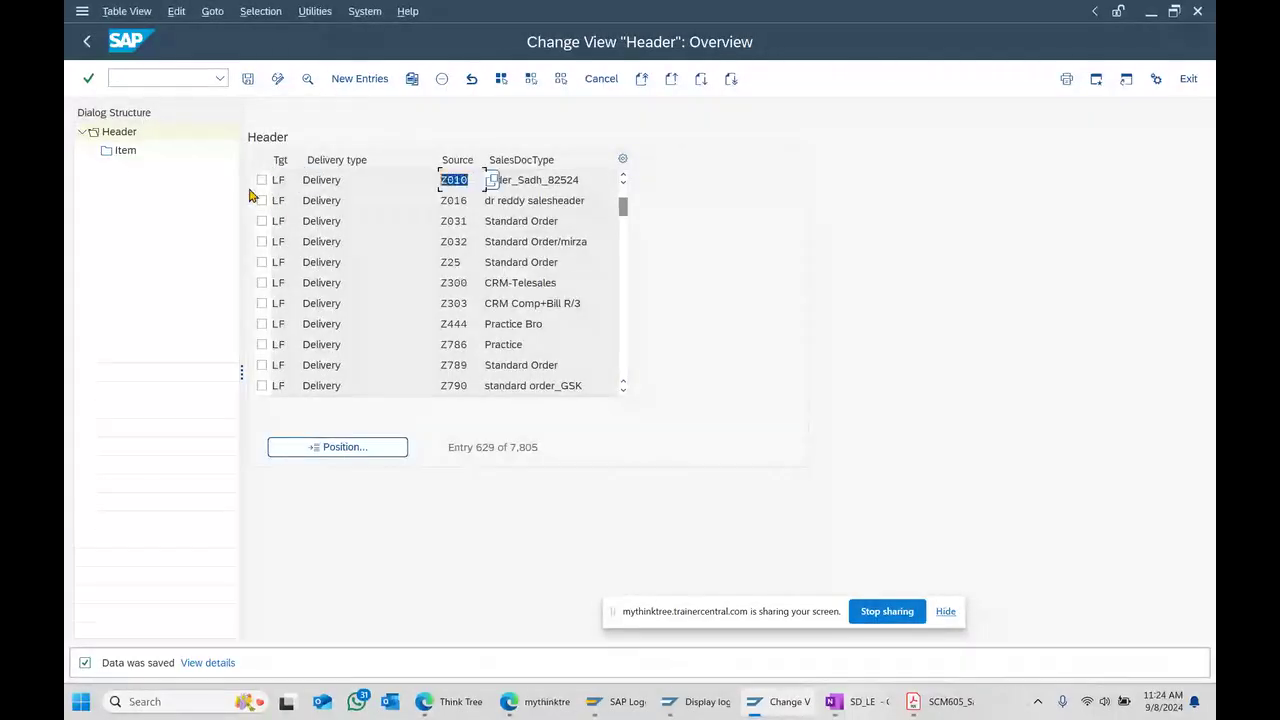
left_click(262, 180)
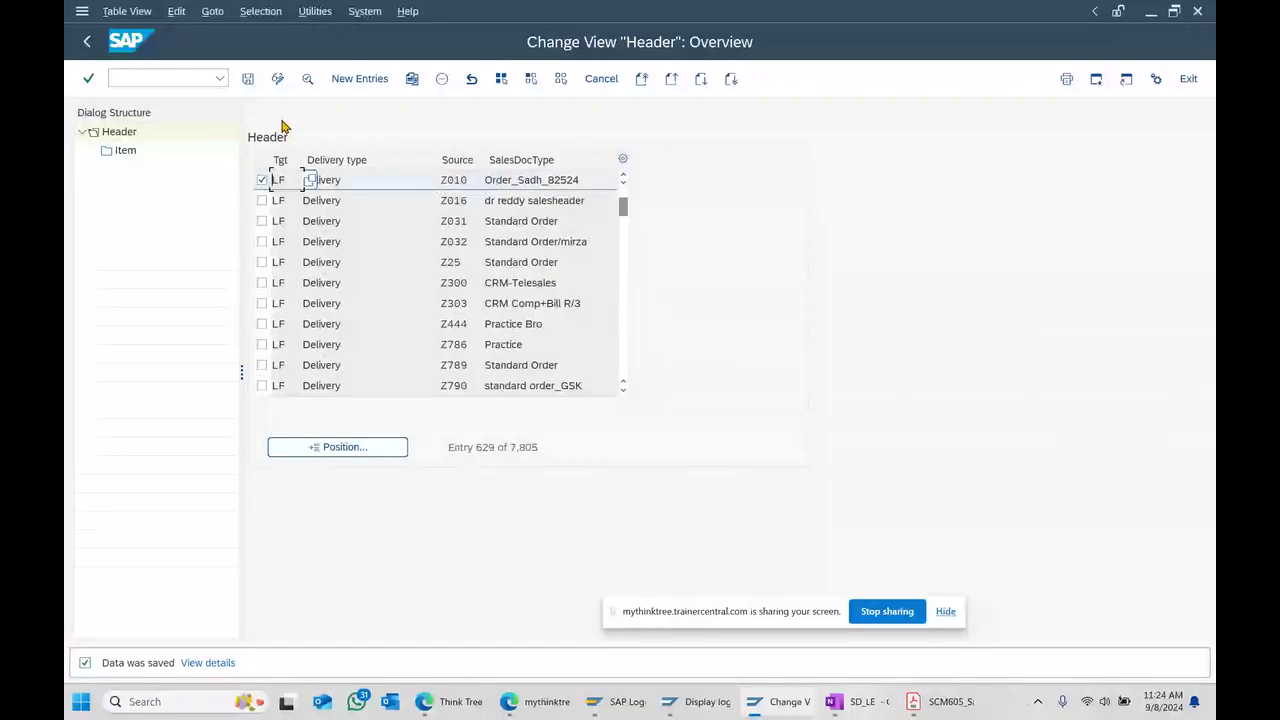
left_click(307, 78)
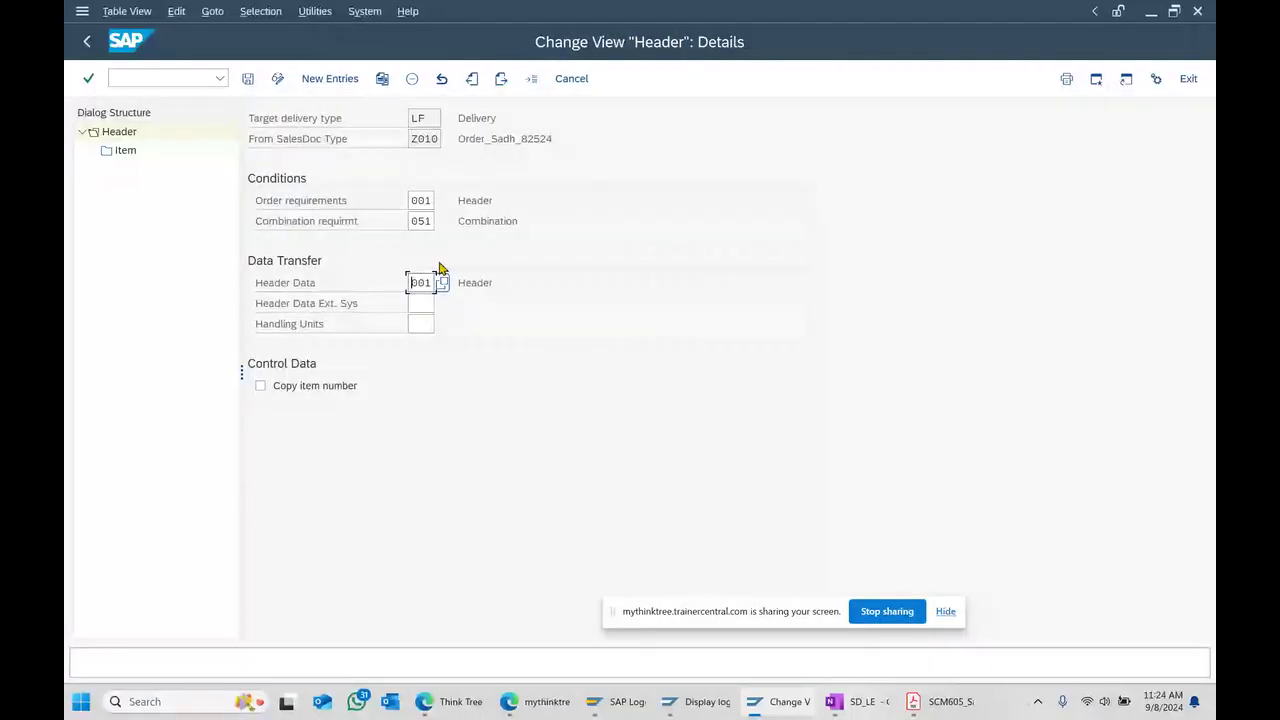
double_click(418, 118)
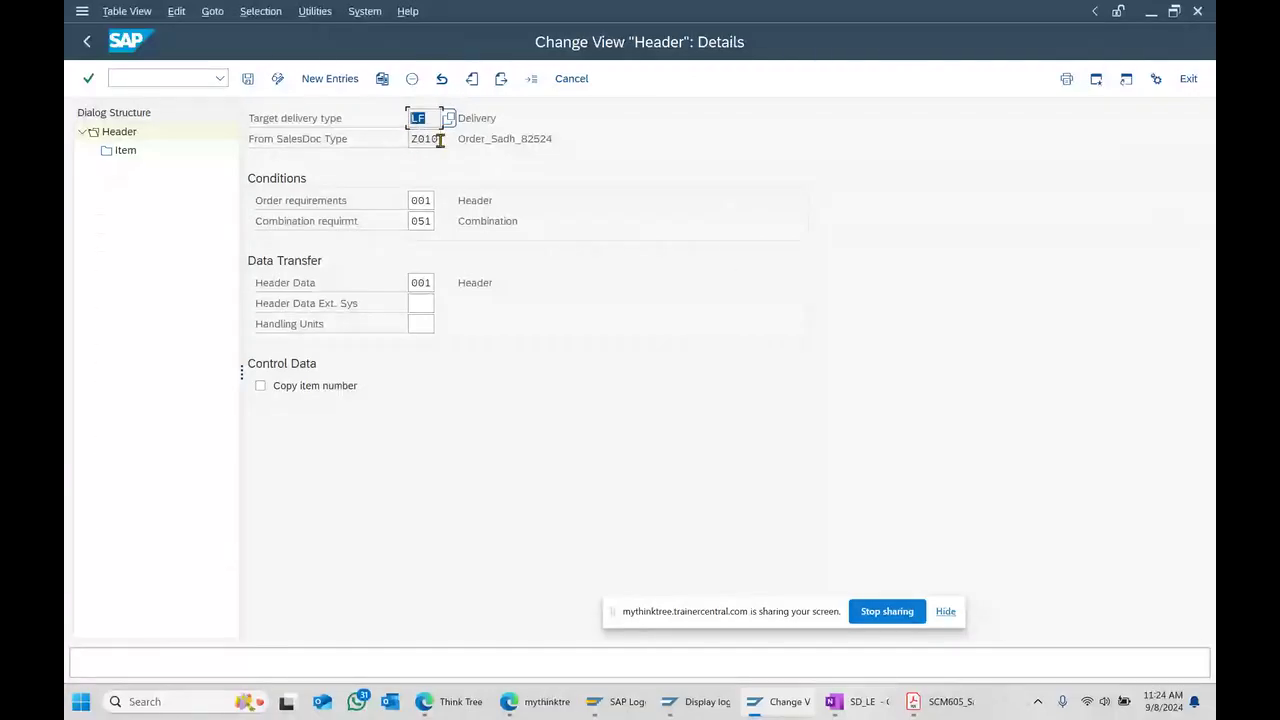
left_click_drag(434, 139, 413, 146)
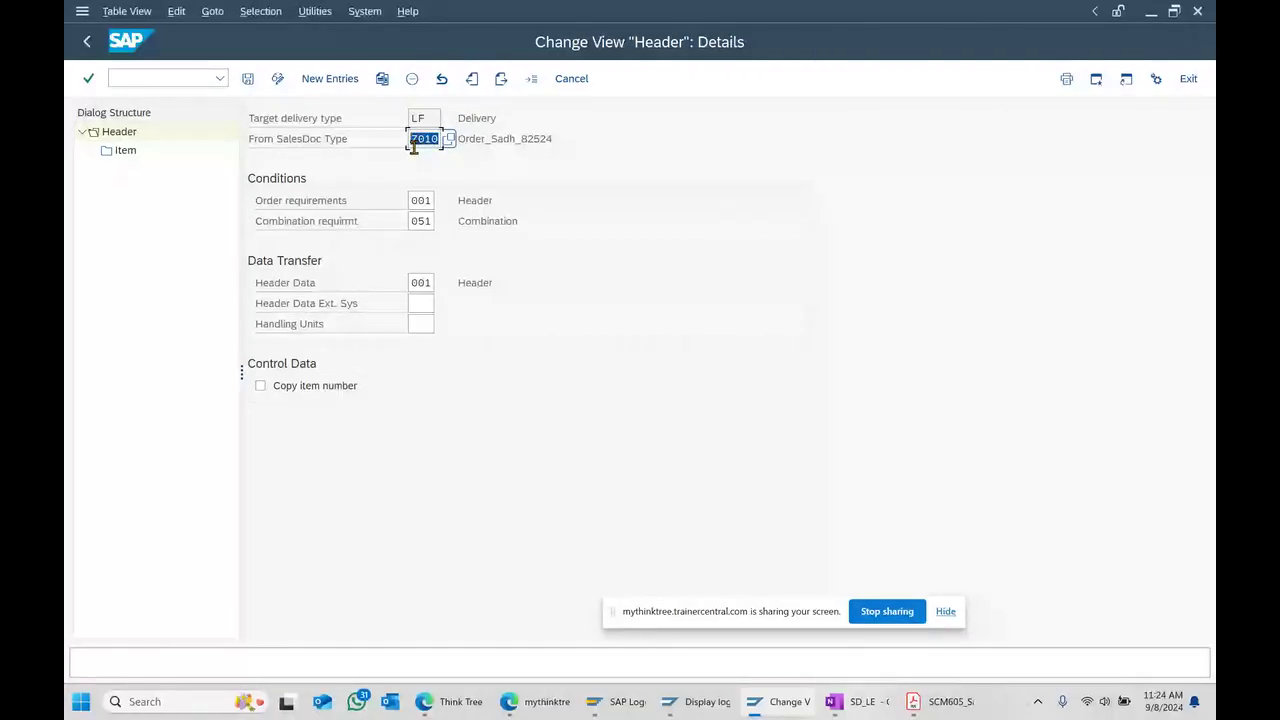
- Switch to the SD_LE notes in OneNote and add the bullet "CONFIGURED Copy control between SALES DOC TYPE Z010 and delivery doc type LF"
left_click(858, 701)
scroll(717, 477, "down", 2)
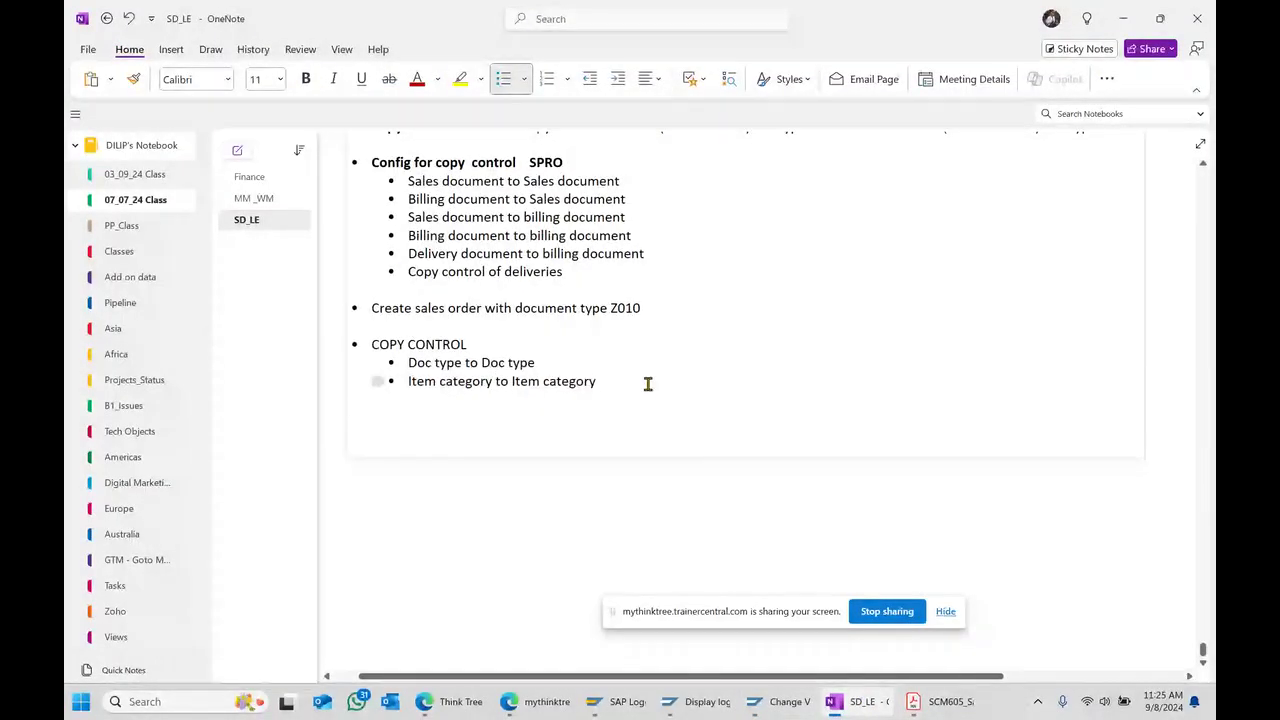
key("Return")
key("Return")
key("ctrl+period")
type("CONFIGURED")
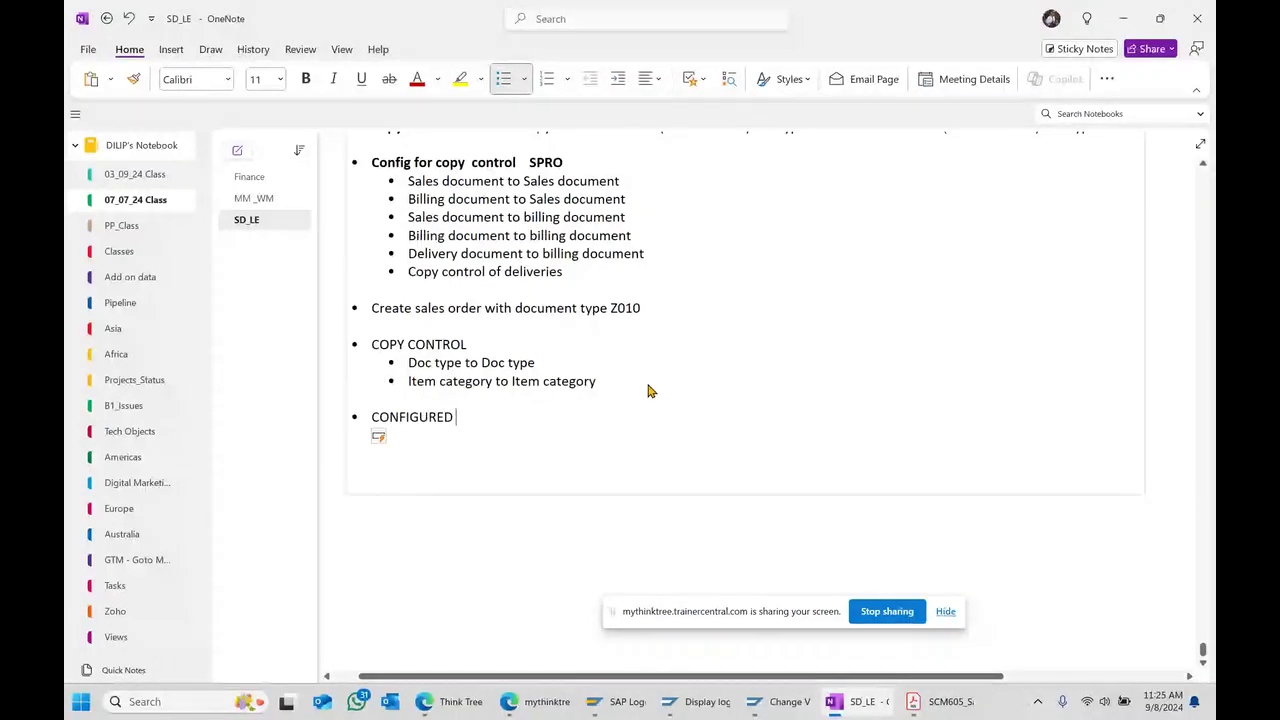
type("  Copy c")
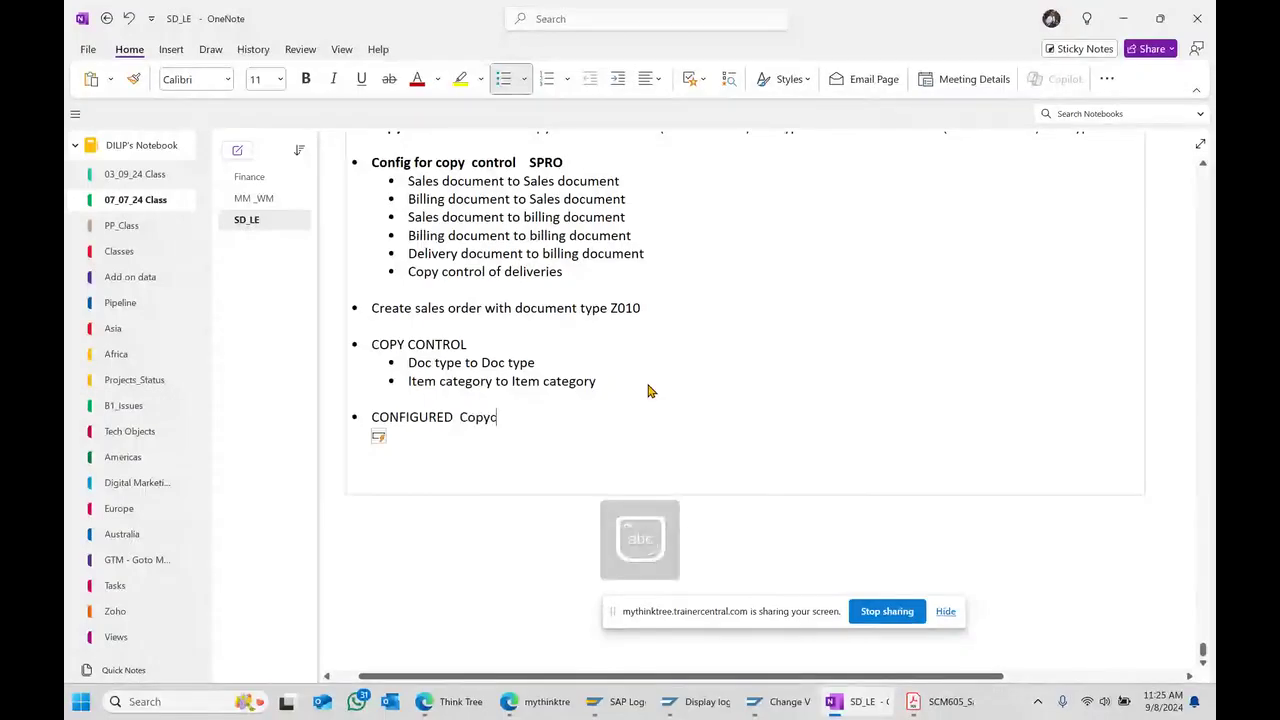
key("BackSpace")
type("cont")
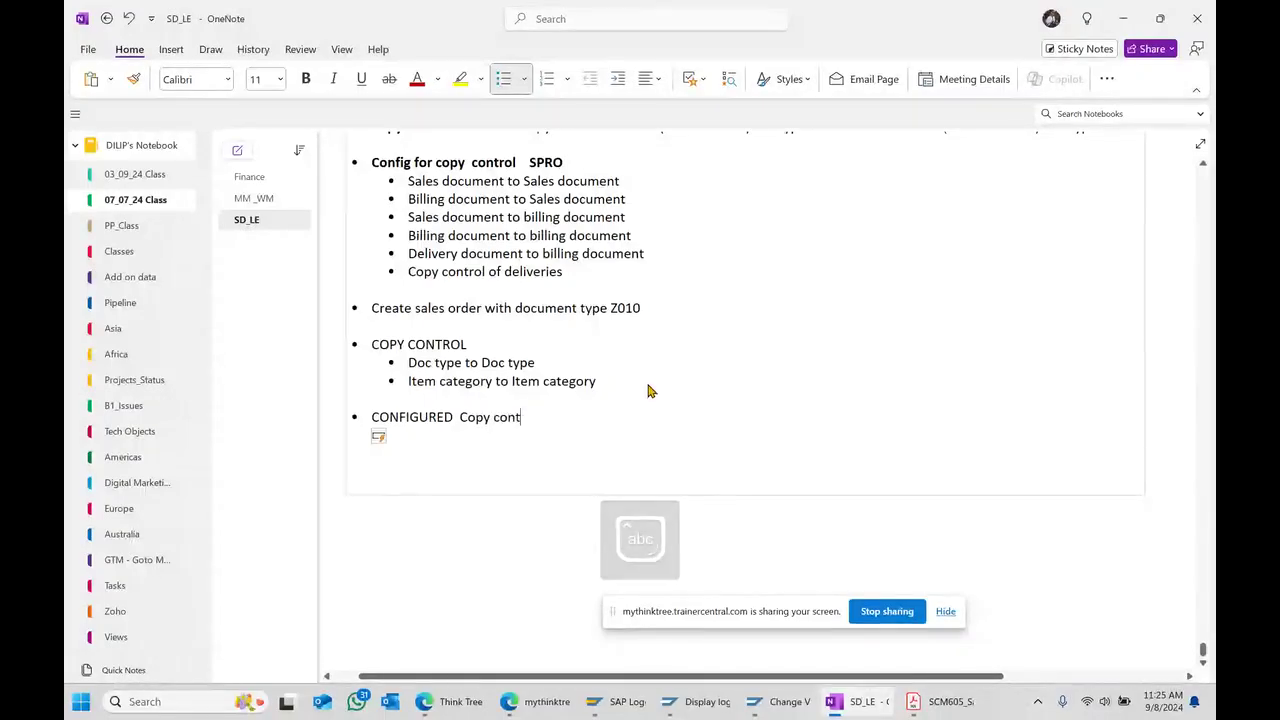
type("rol be")
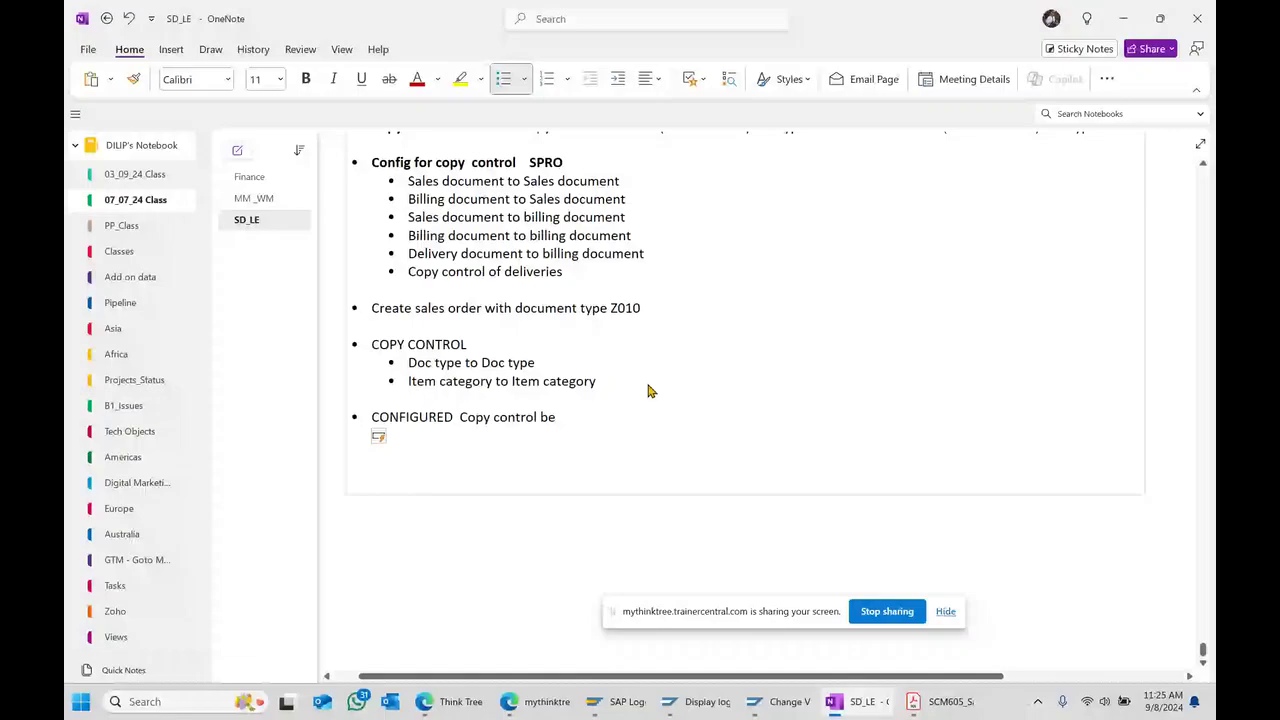
type("tween SALES DOC TYPE Z010 and ")
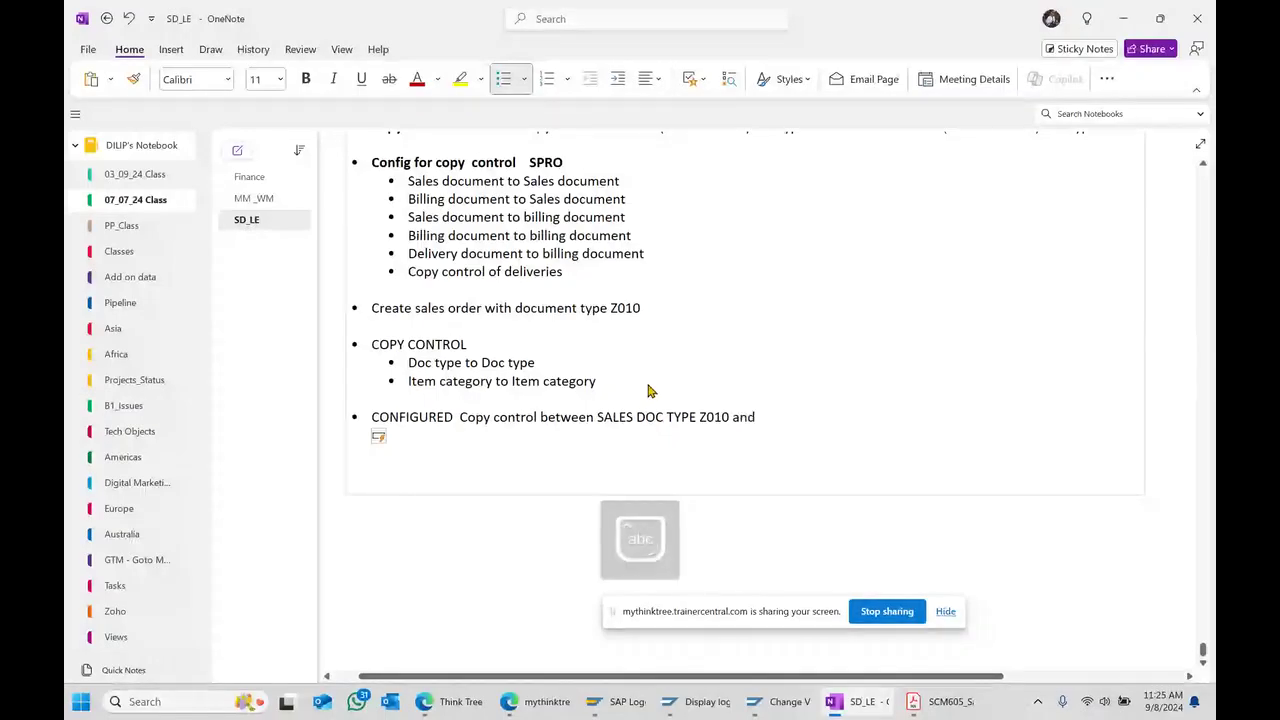
type("deli")
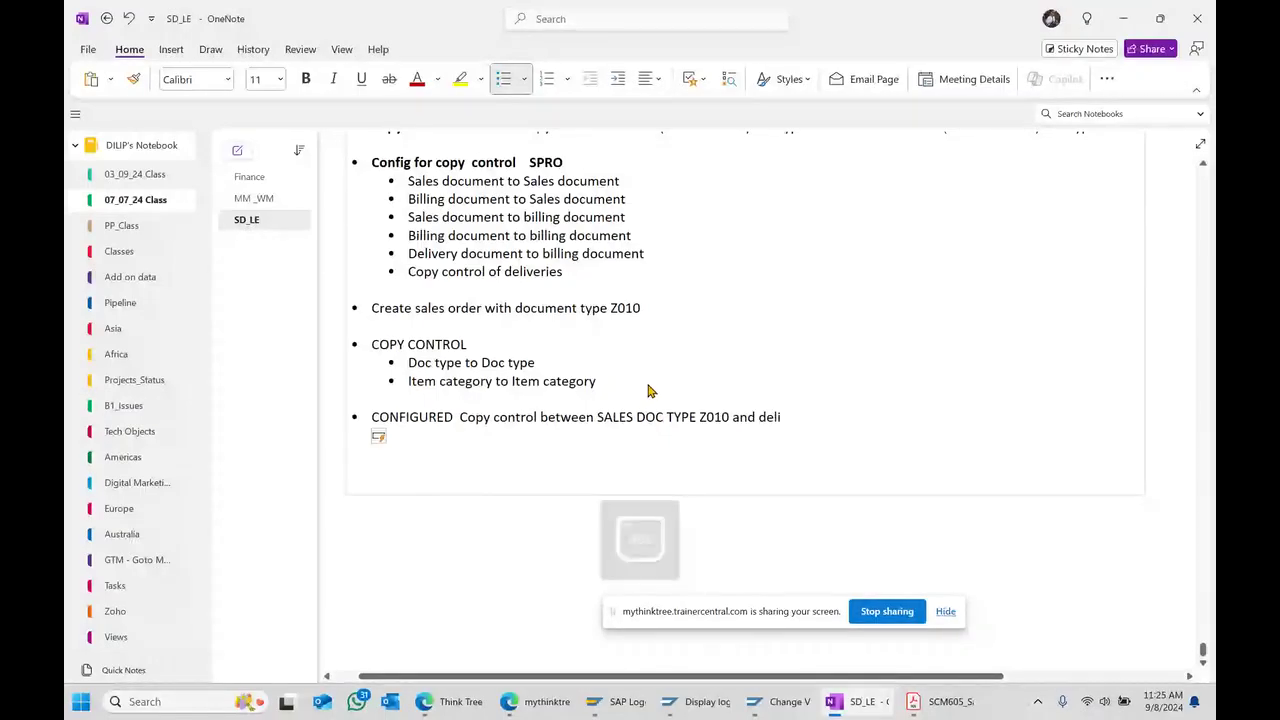
type("very doc ")
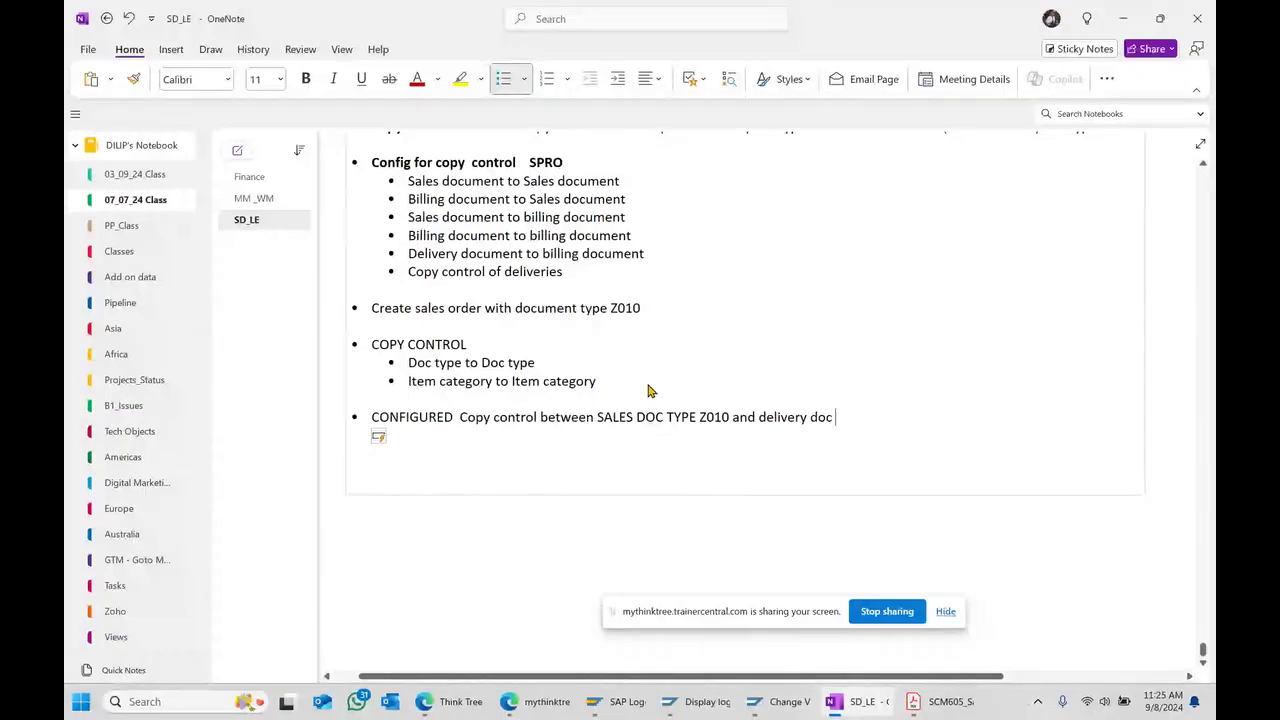
type("type ")
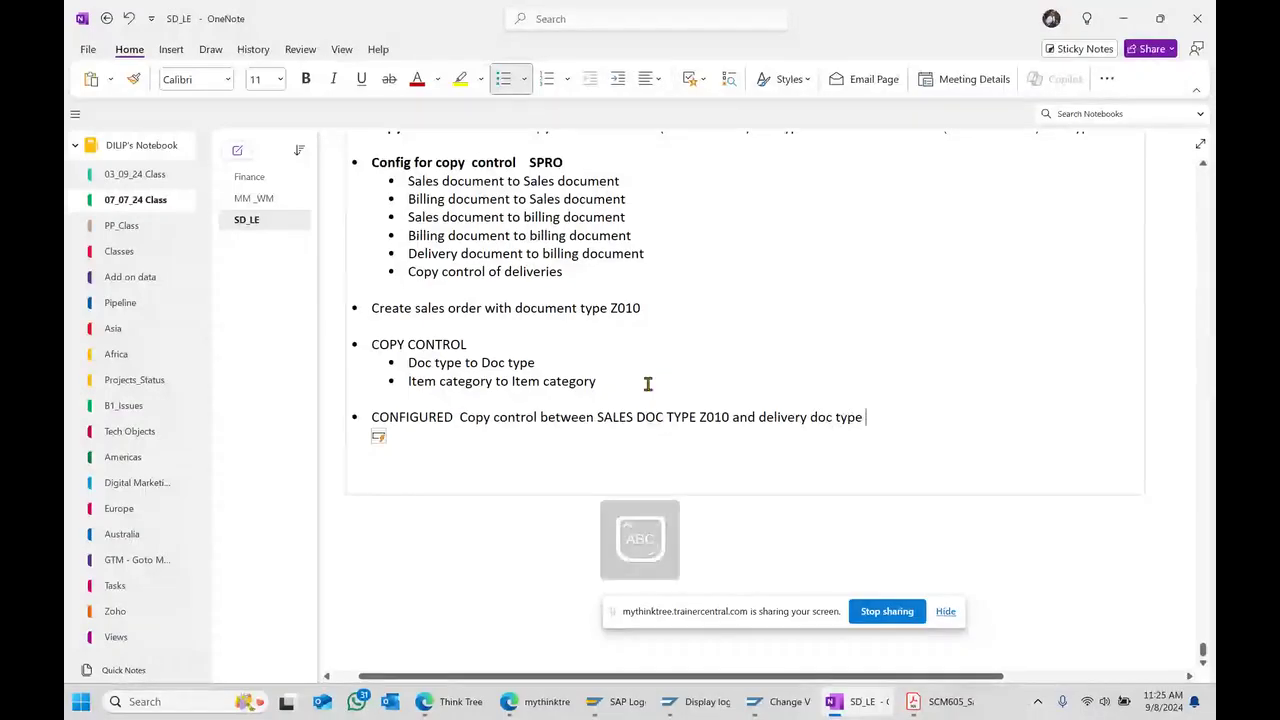
type("LF")
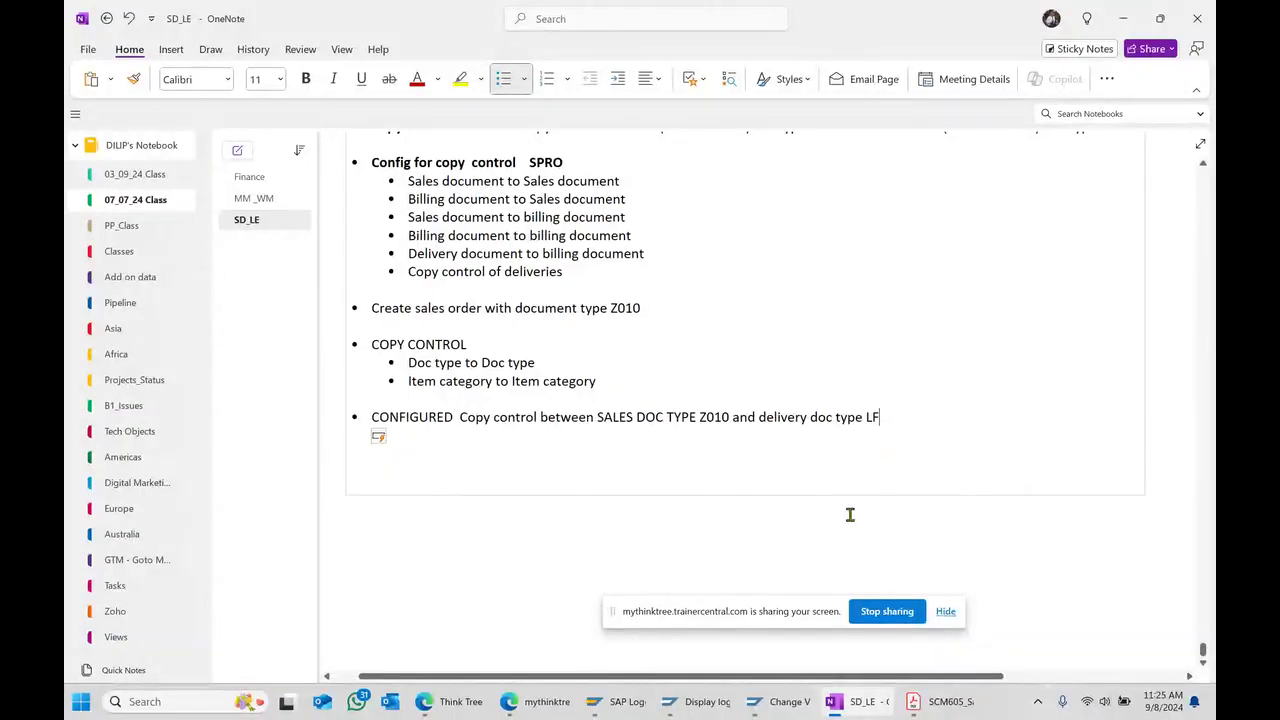
- Switch back to SAP, check the item entries under the LF/Z010 header, and return to the header overview with that entry deselected
left_click(780, 701)
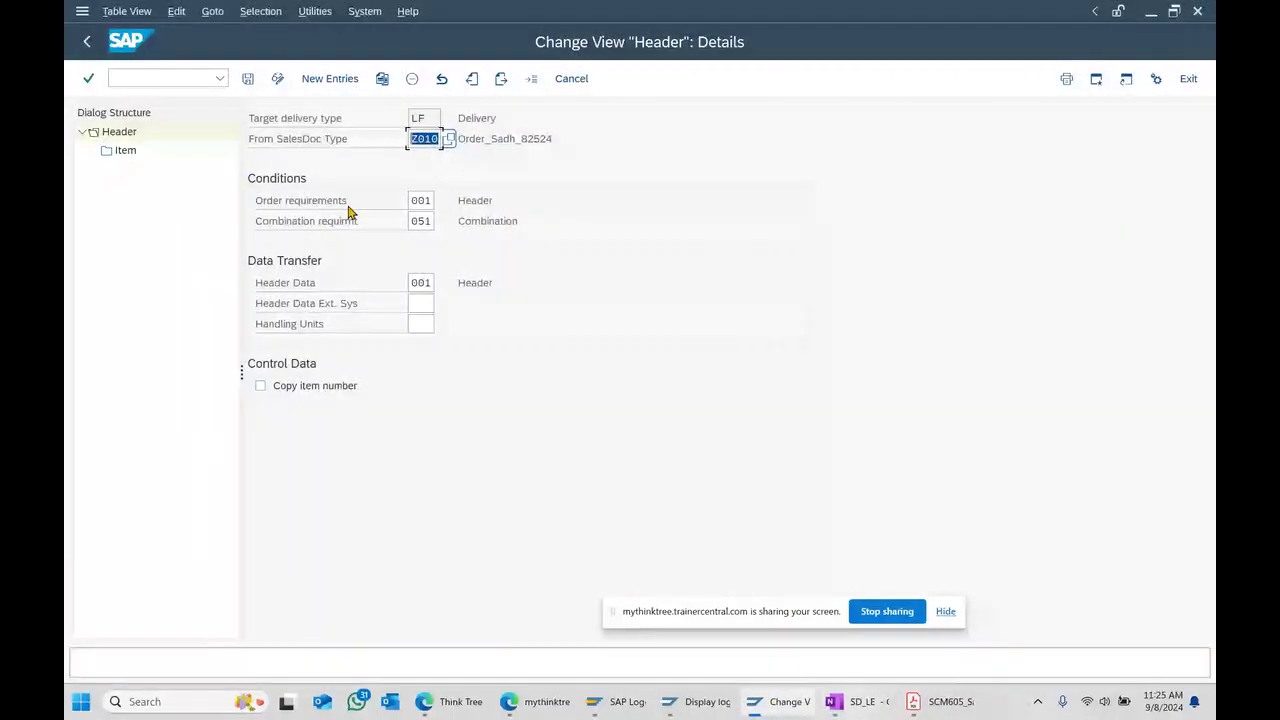
left_click(130, 152)
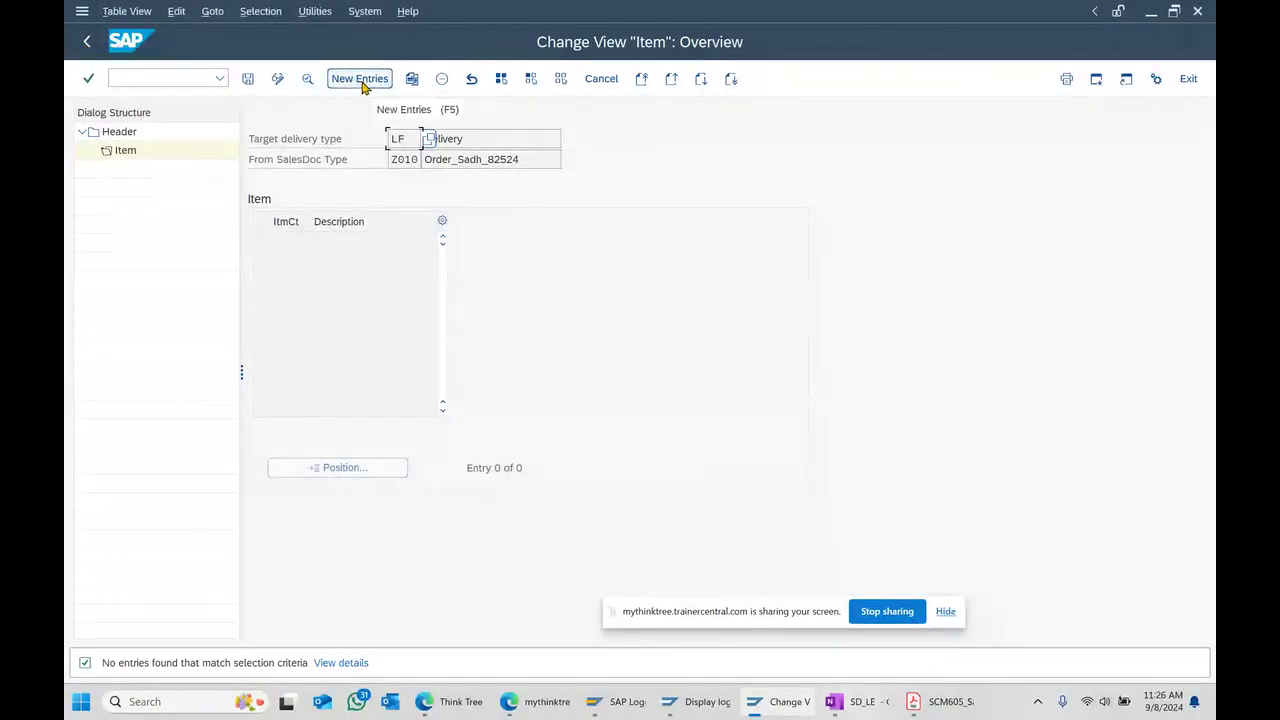
left_click(87, 50)
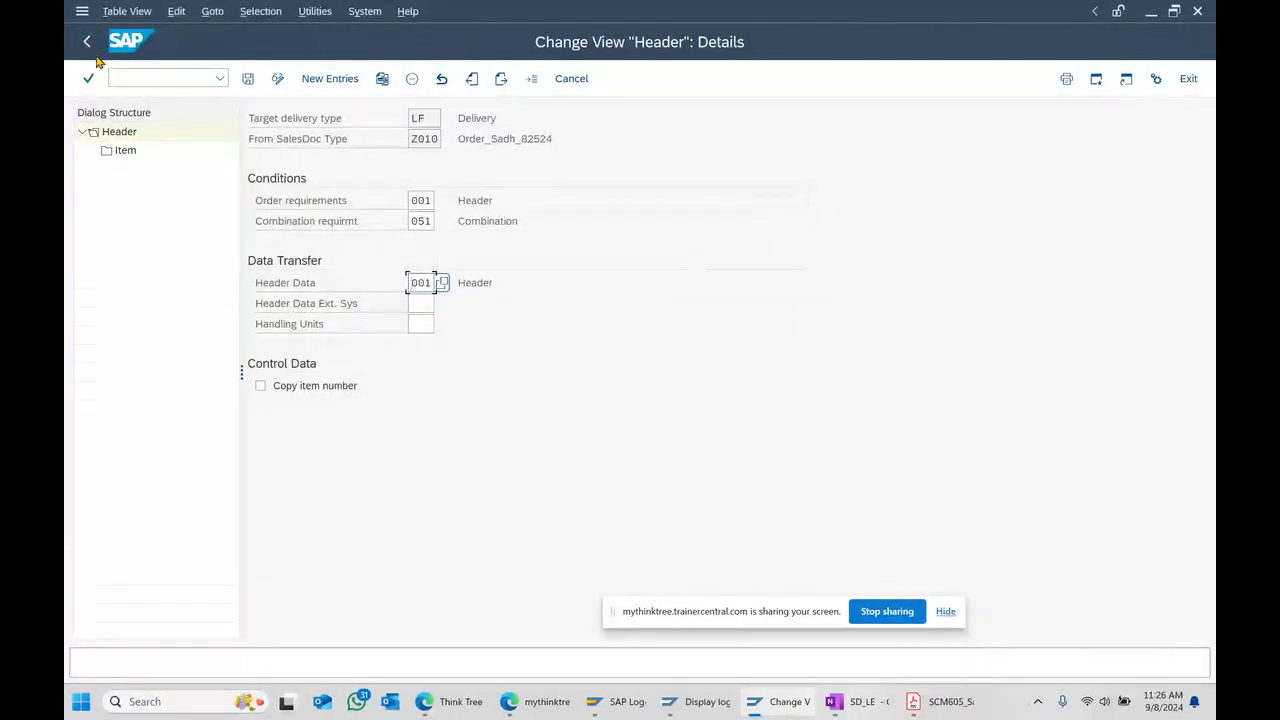
left_click(86, 44)
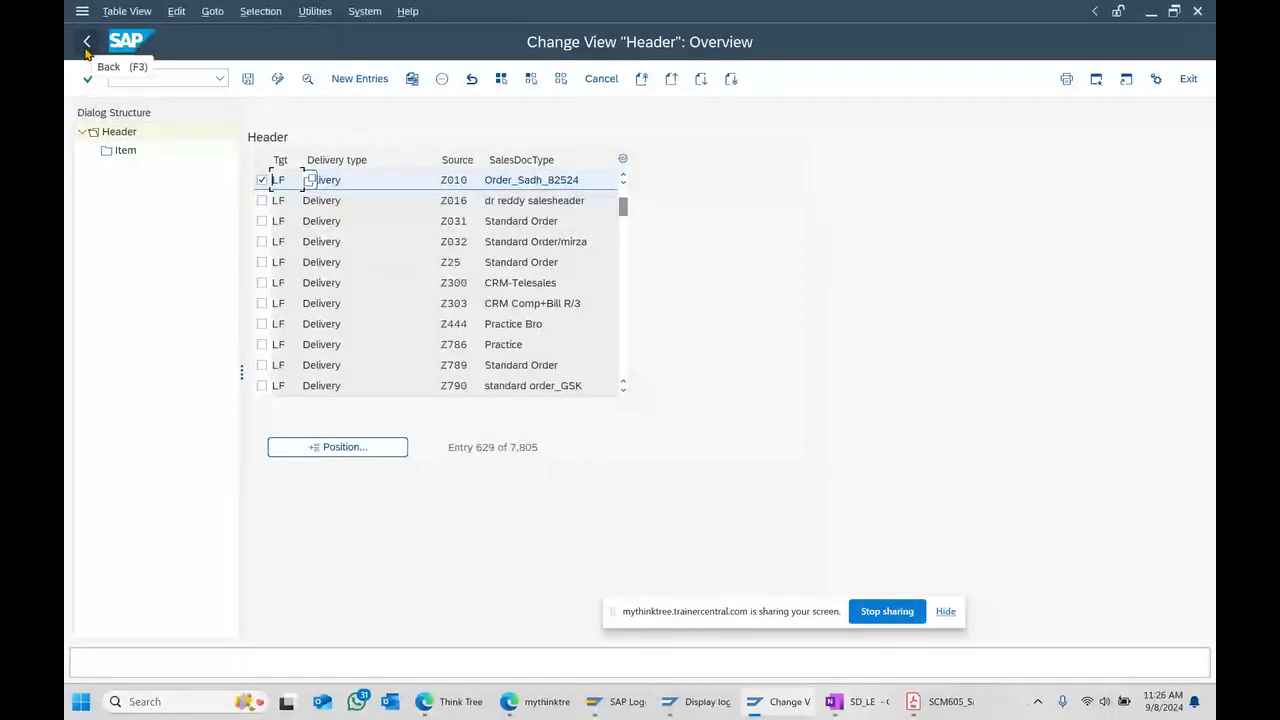
left_click(262, 180)
- Position the header list on delivery type LF with sales document type Z010
left_click(362, 450)
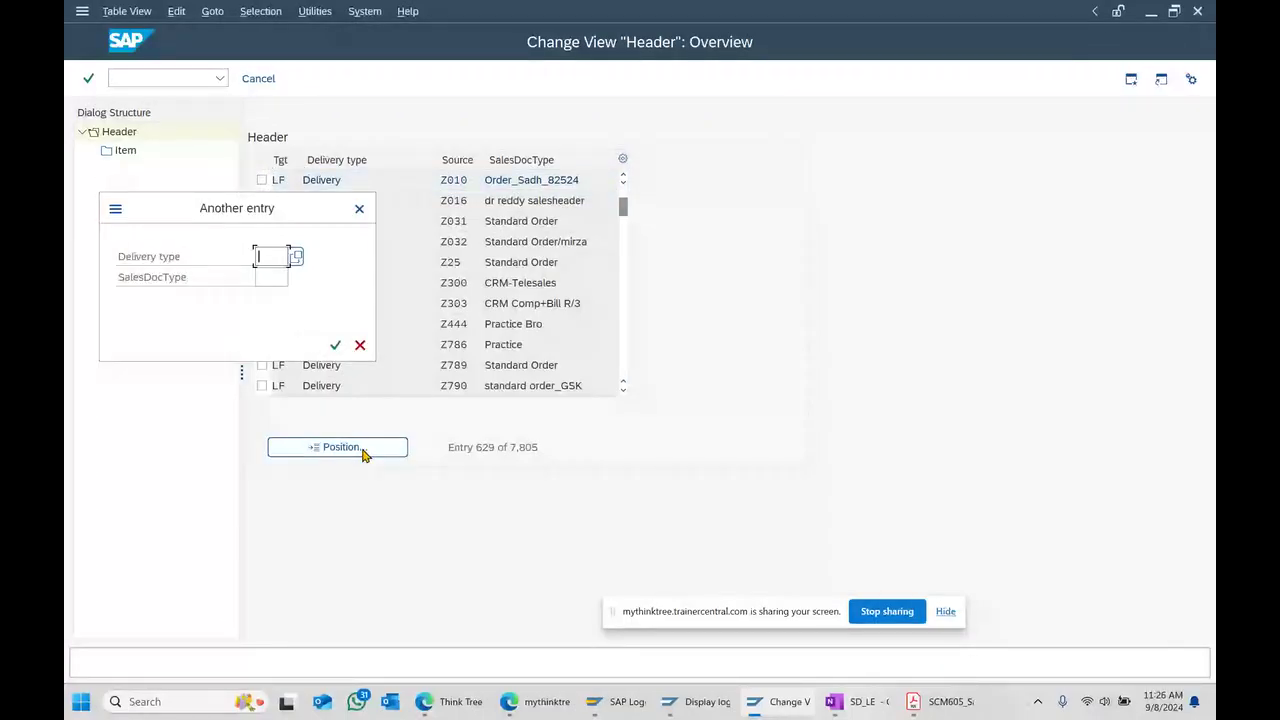
type("LF")
key("Tab")
type("Z")
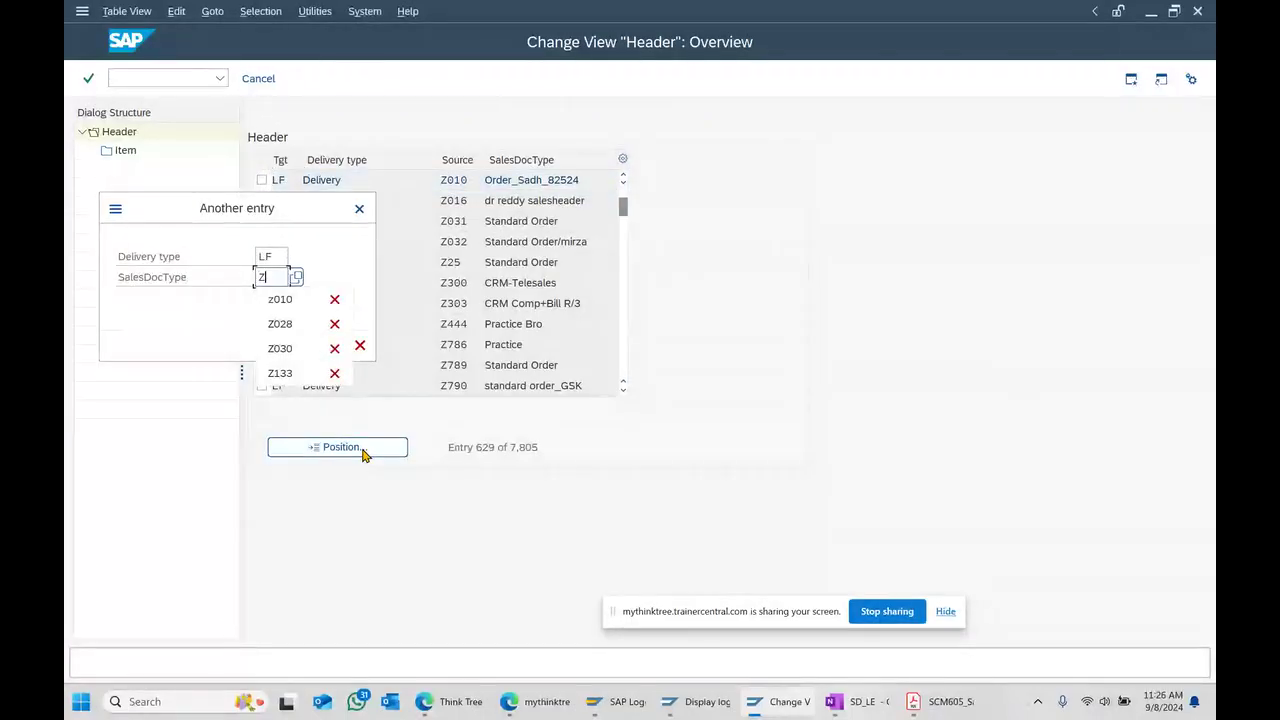
type("010")
key("Return")
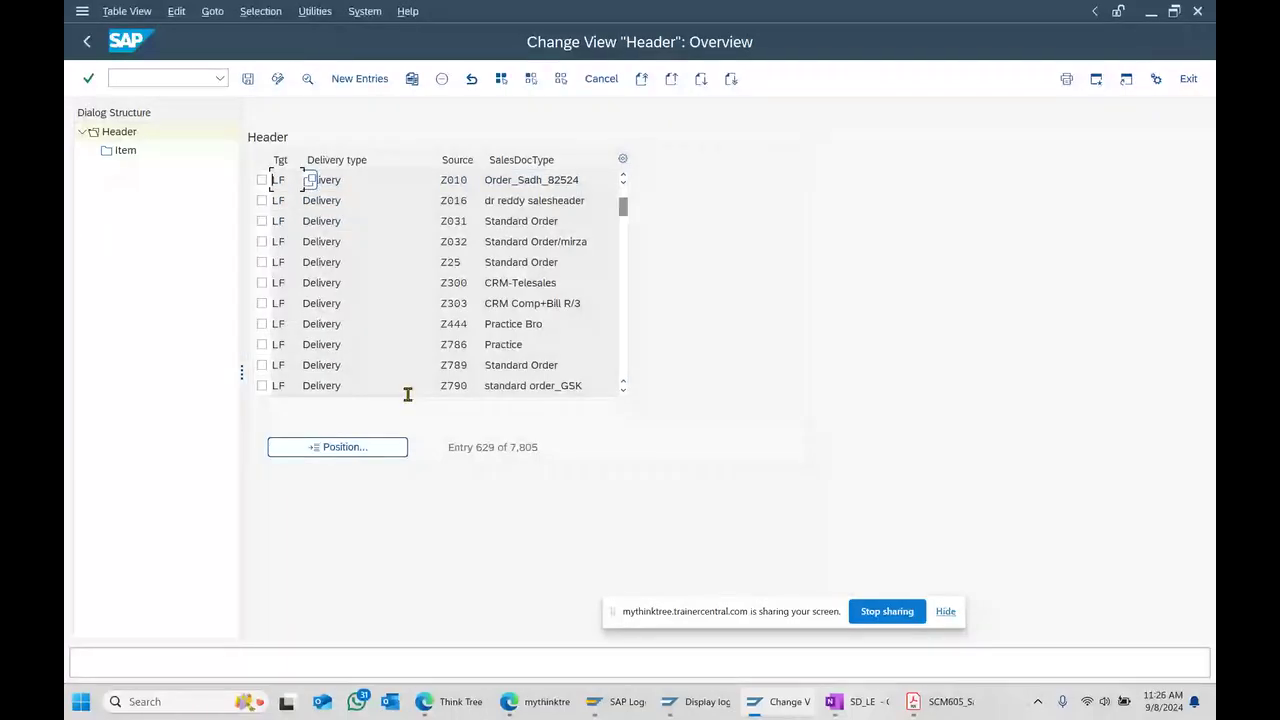
- Try to position the header list on delivery type LF with sales document type OE
left_click(363, 450)
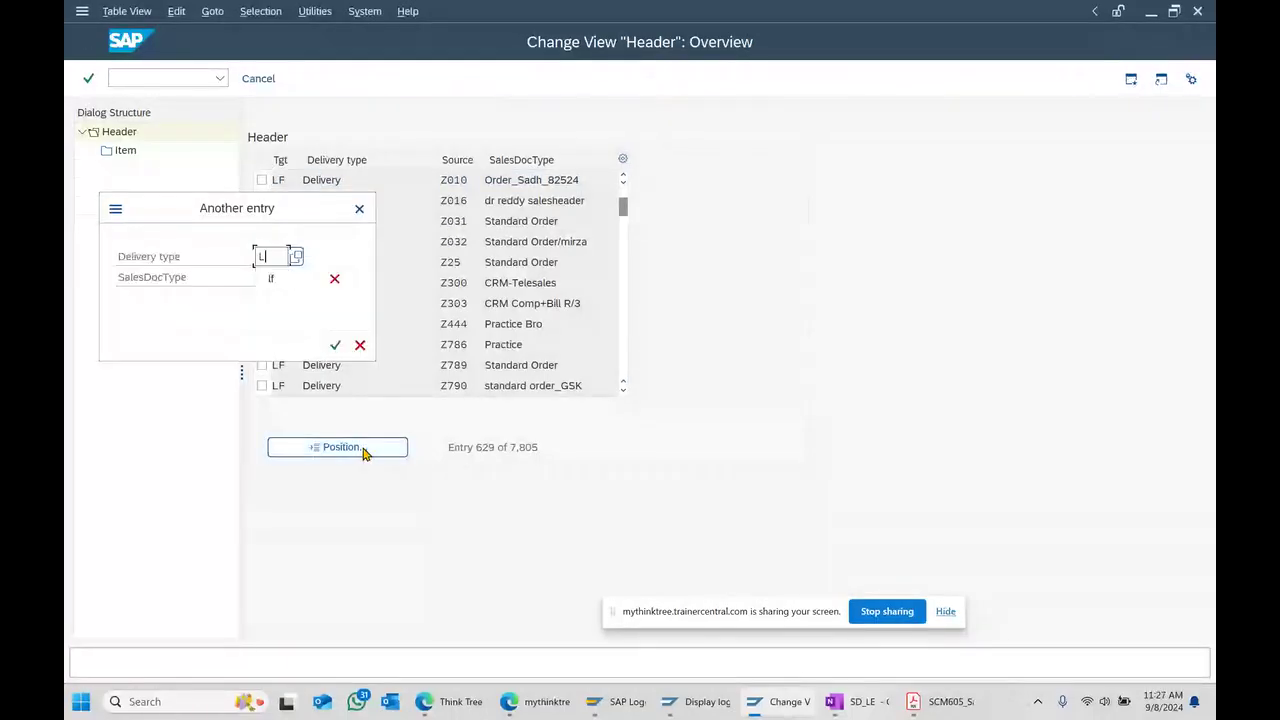
type("LF")
key("Tab")
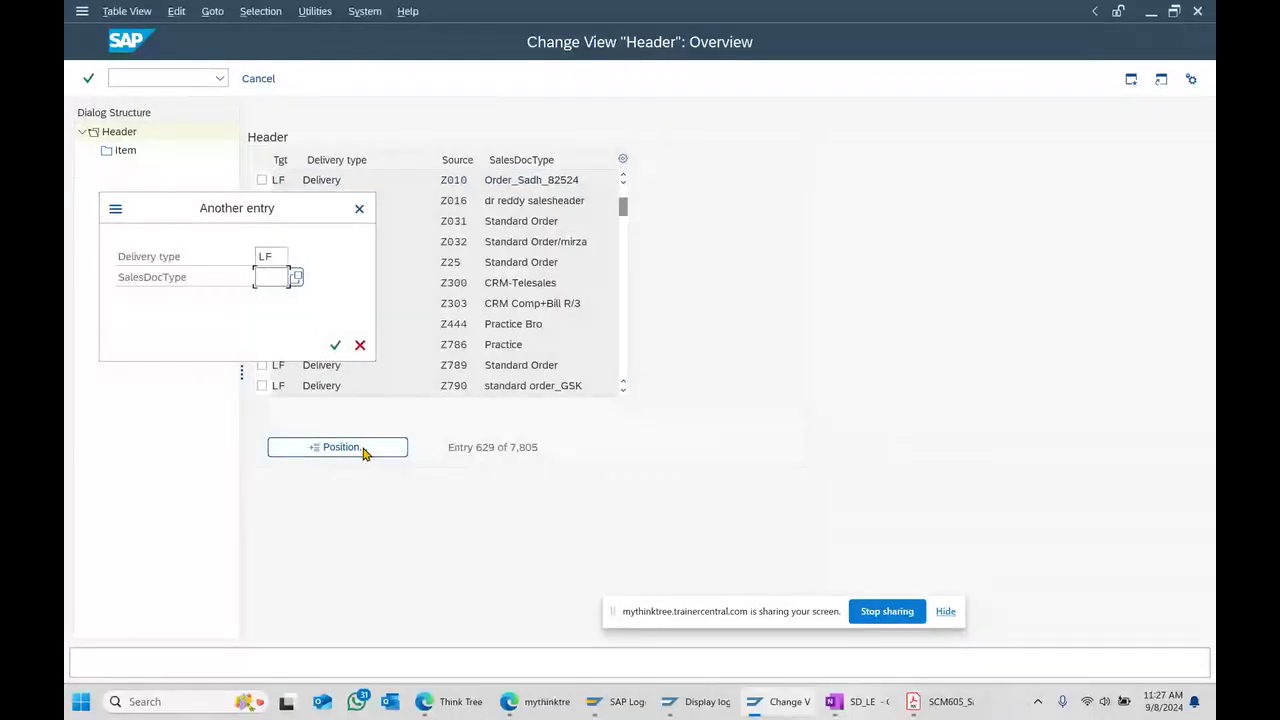
type("O")
key("BackSpace")
type("OE")
key("Return")
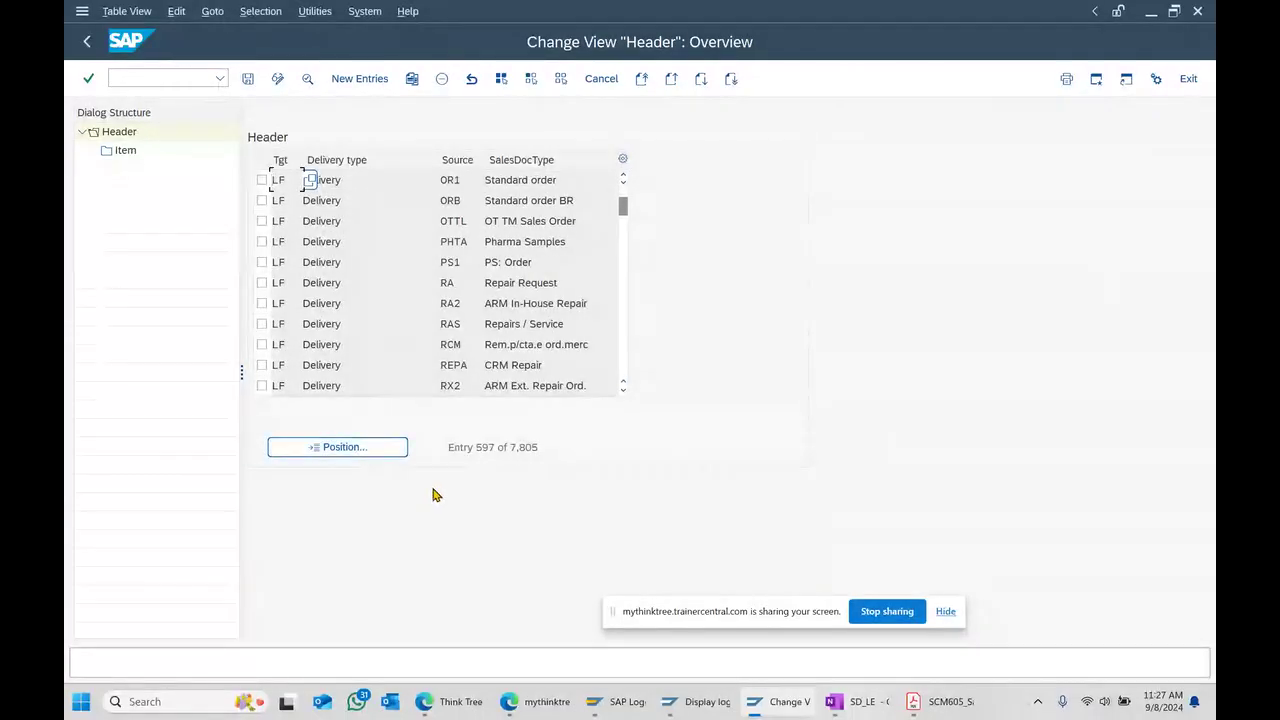
- Position the header list on delivery type LF with sales document type OR, and open the item entries of that header
left_click(380, 451)
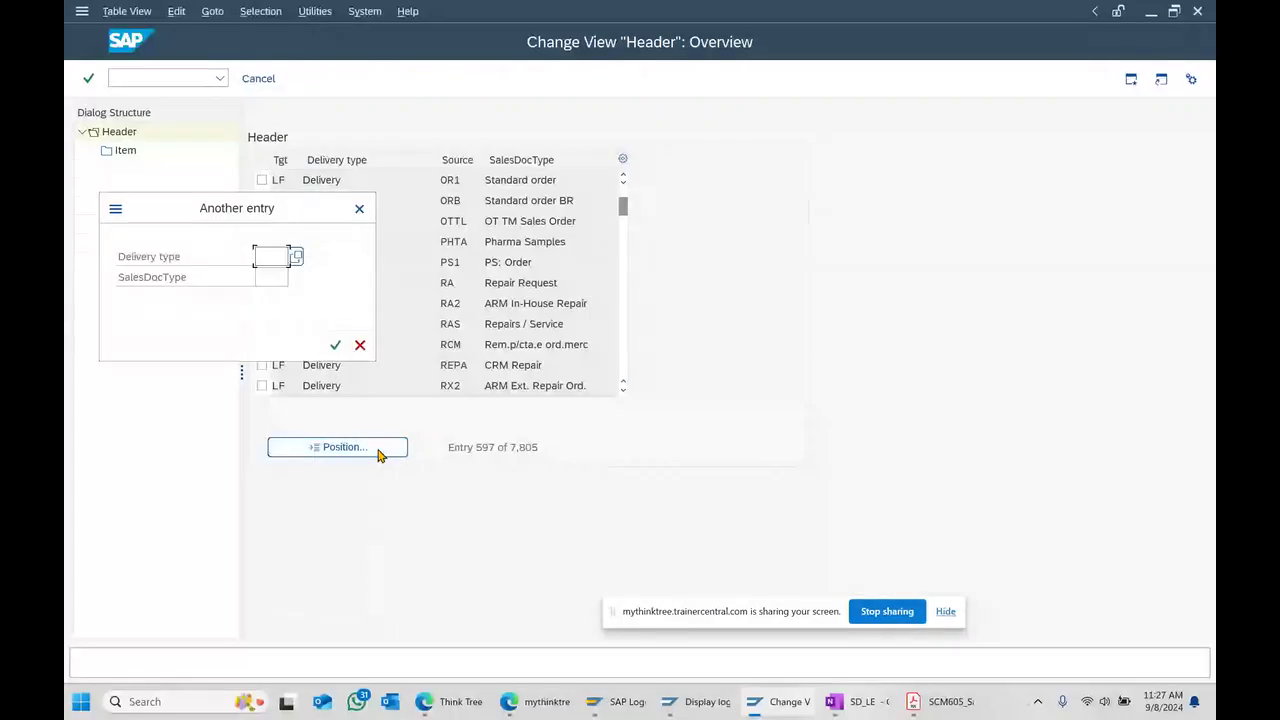
type("LF")
key("Tab")
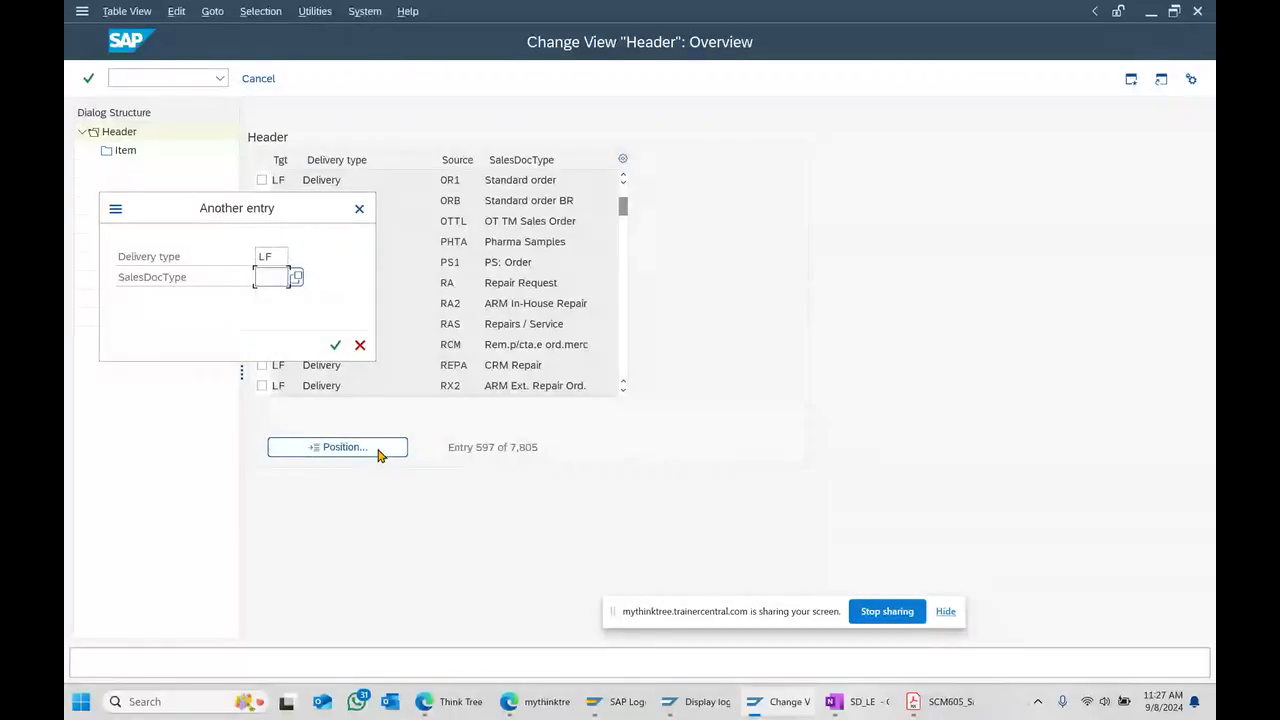
type("OR")
key("Return")
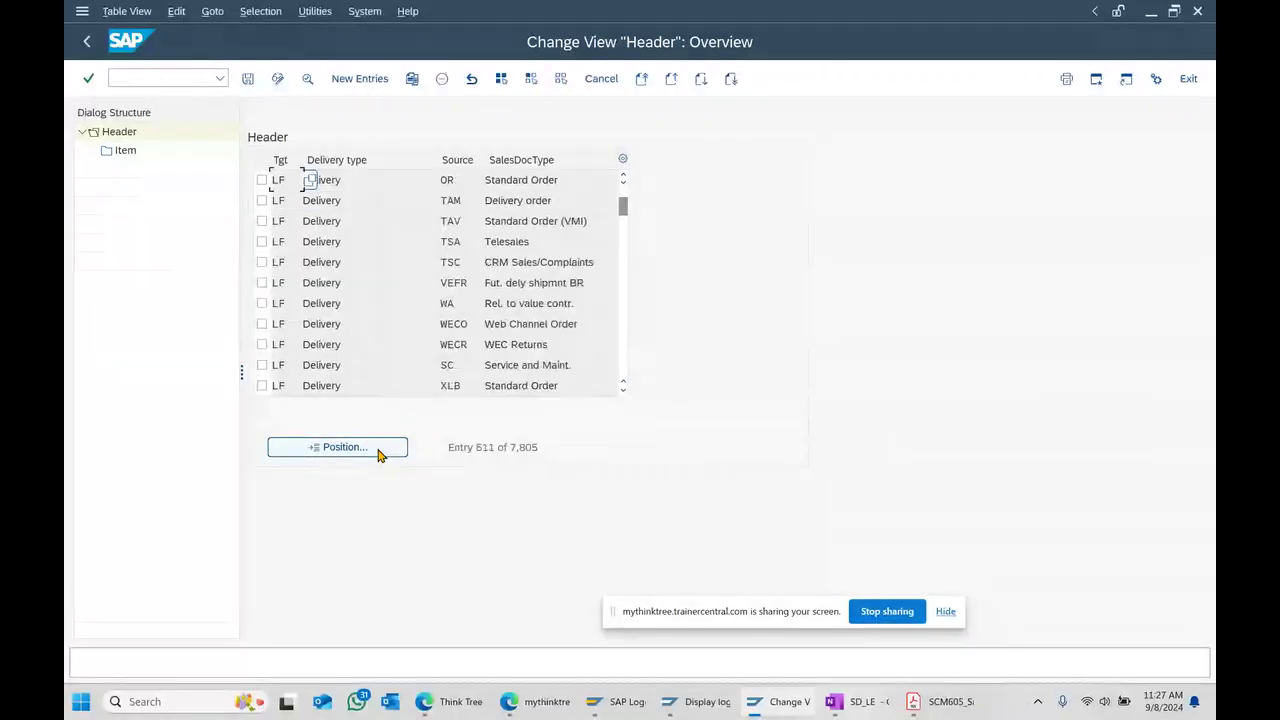
left_click(262, 180)
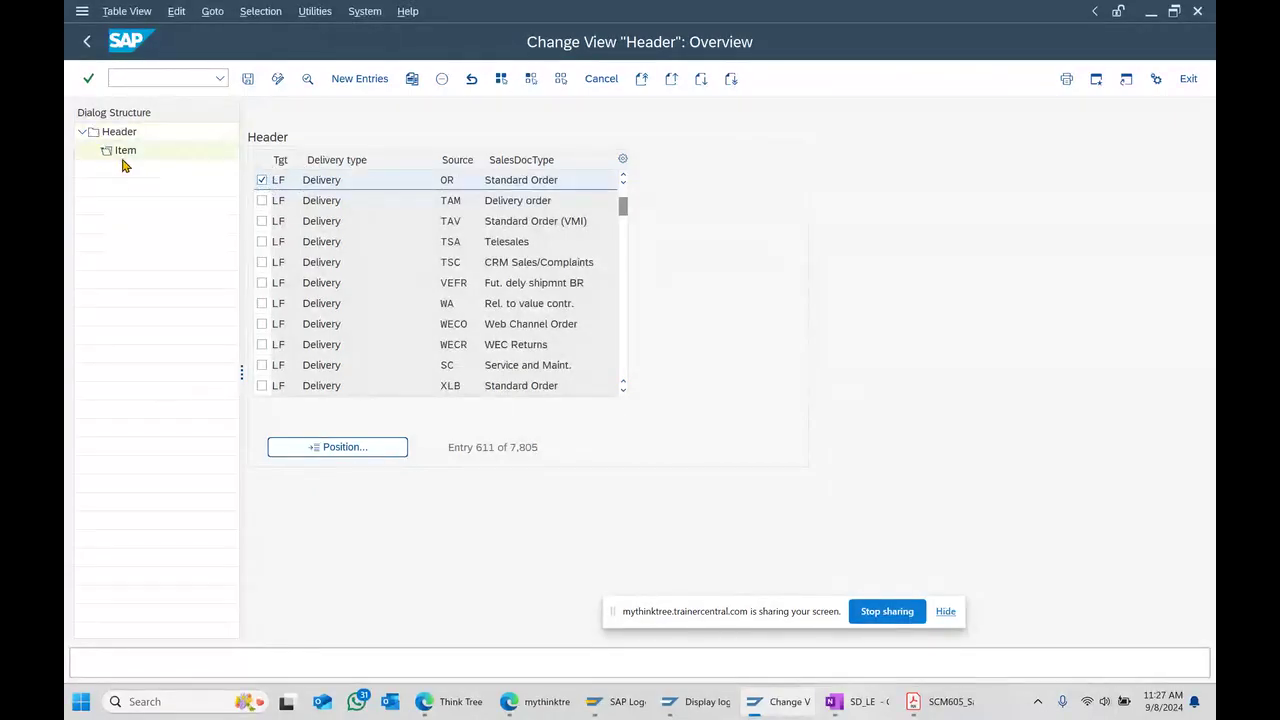
double_click(124, 158)
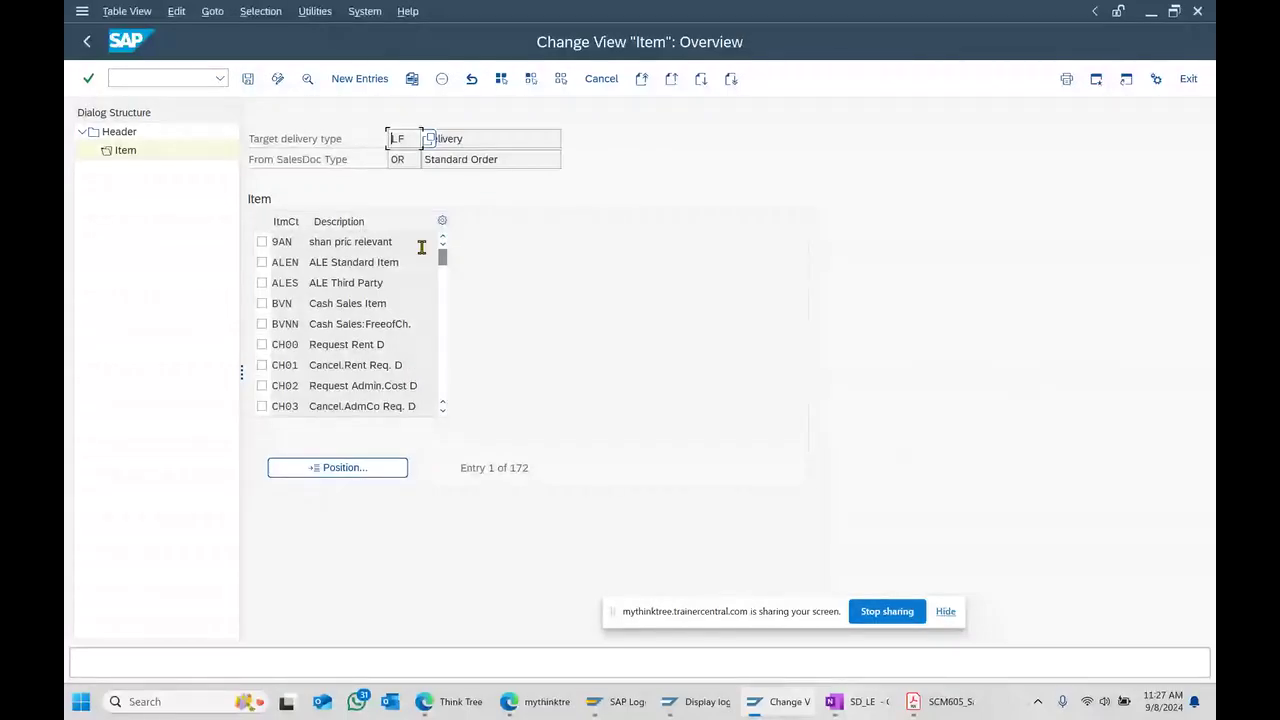
- Position the LF/OR item list on item category TAN and open that entry's details
double_click(516, 468)
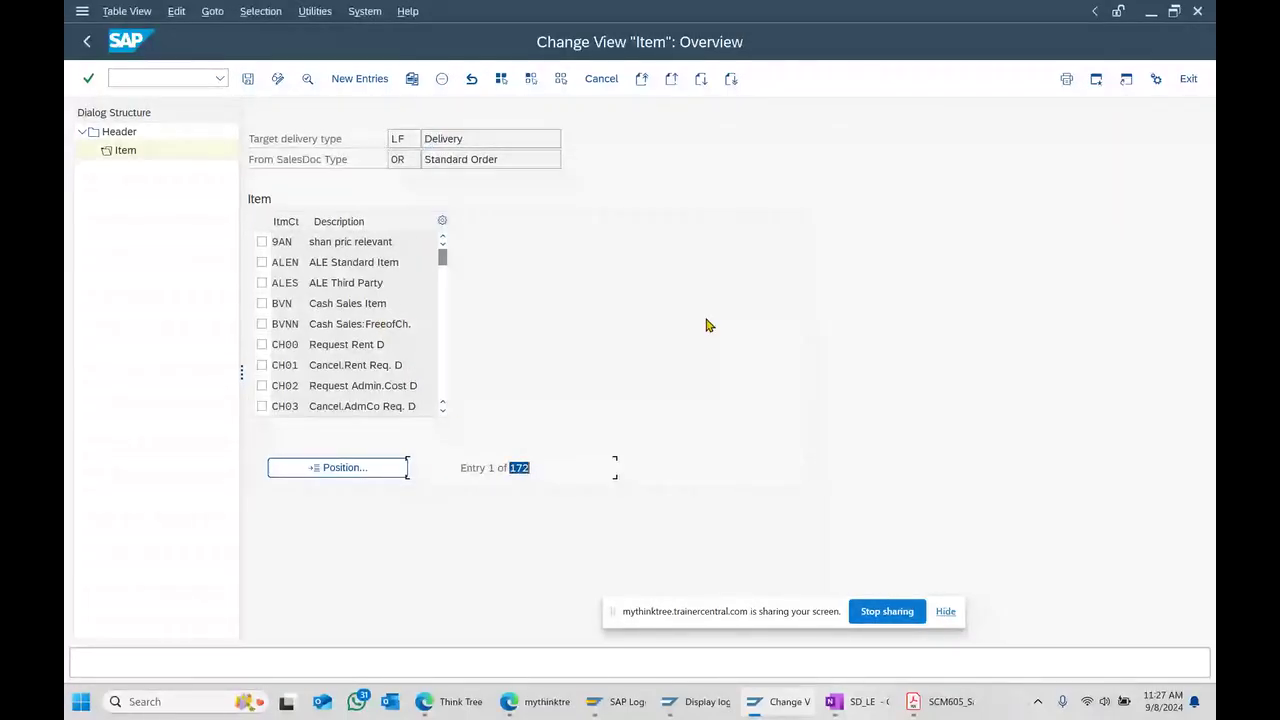
left_click(386, 476)
type("TAN")
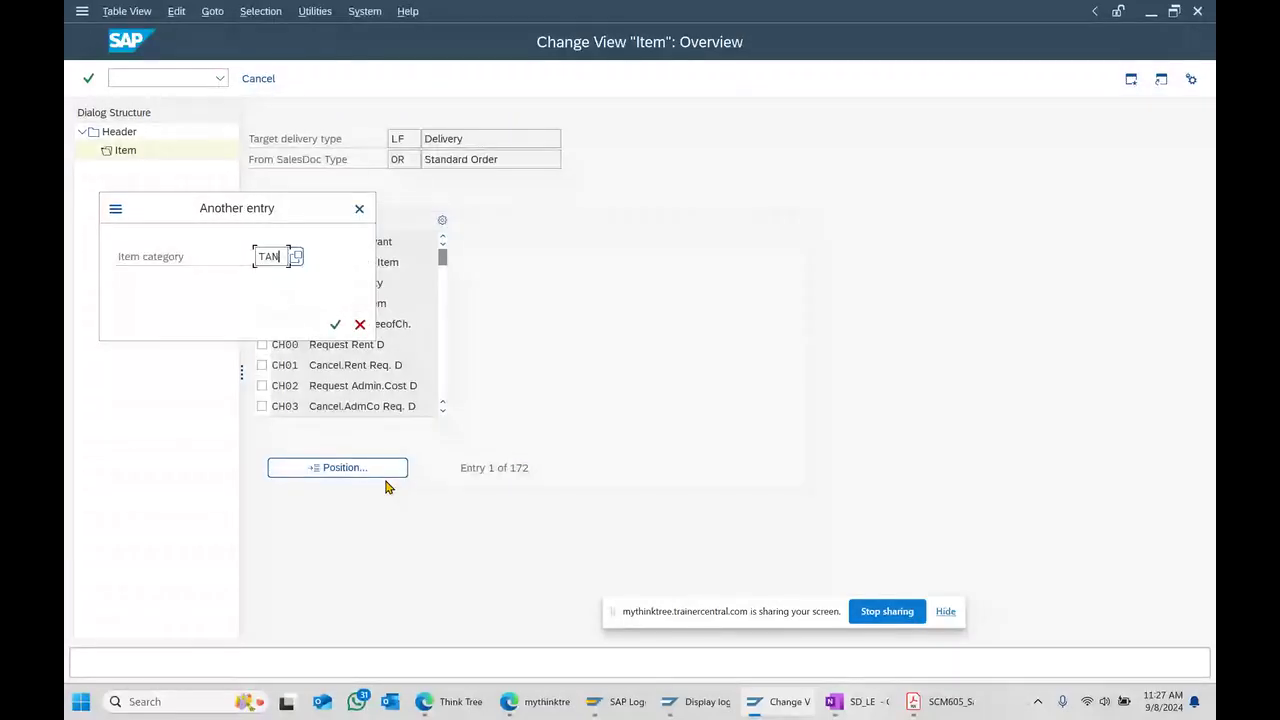
key("Return")
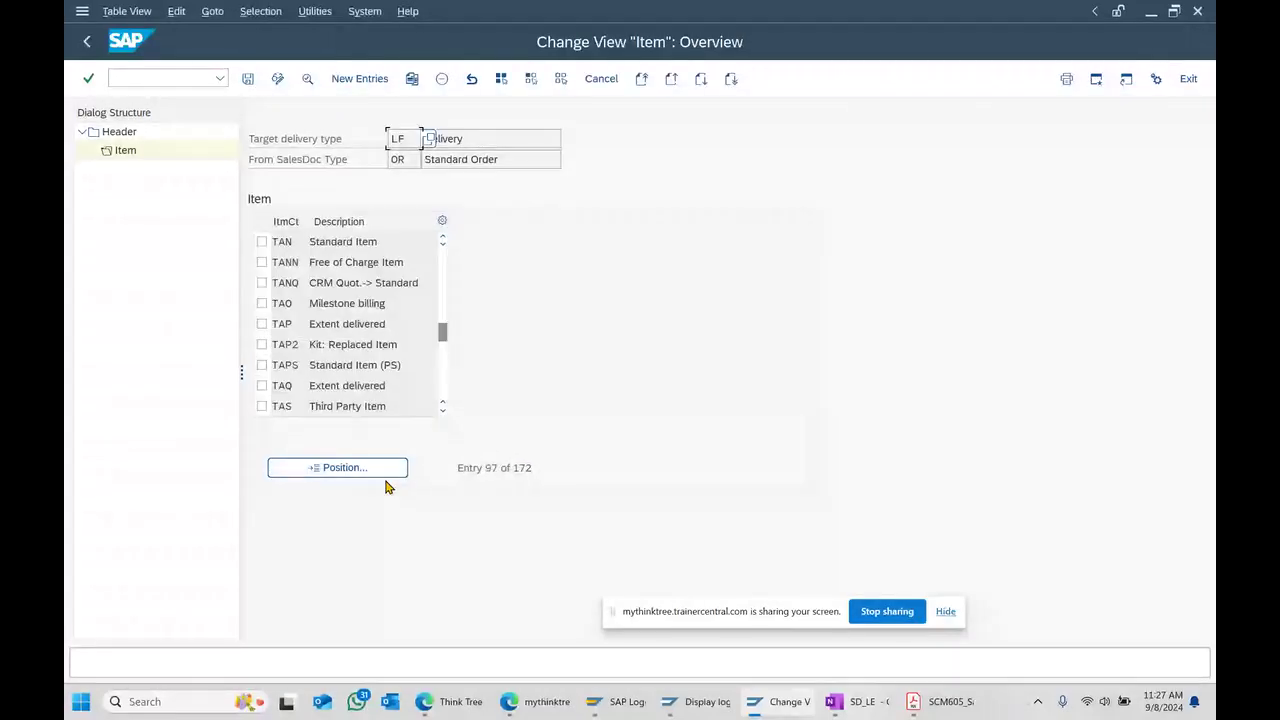
left_click(264, 243)
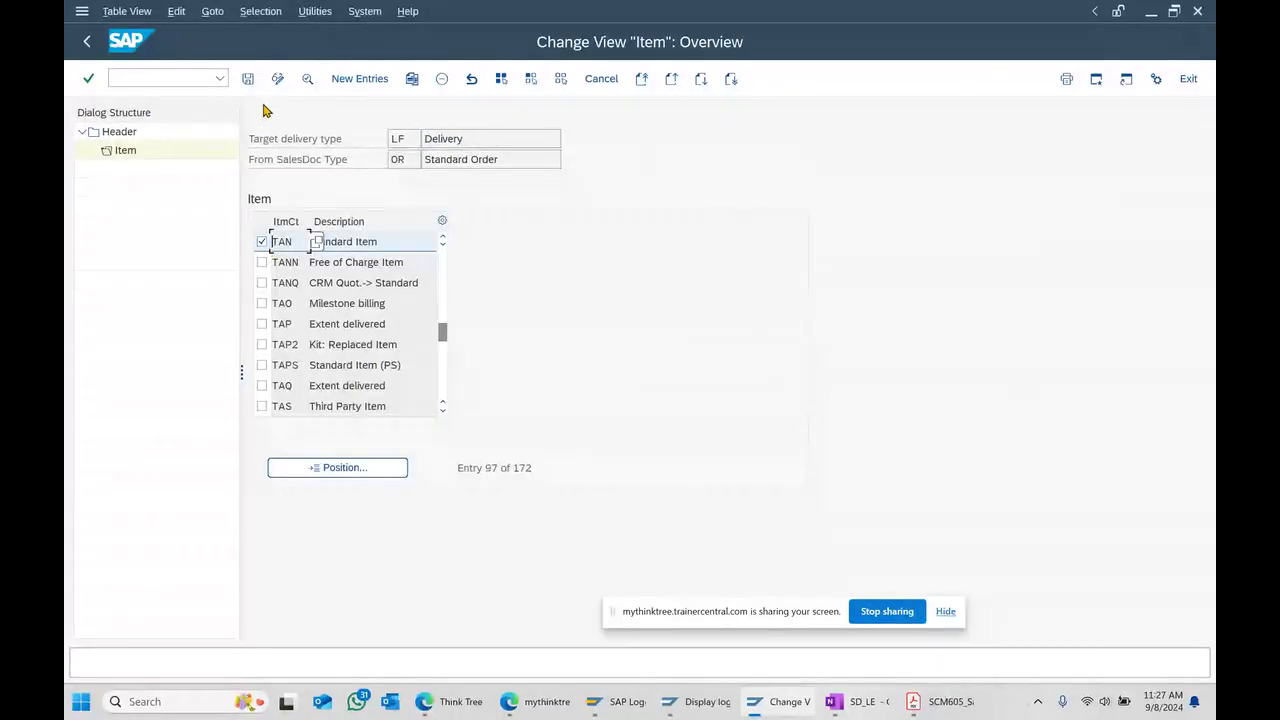
left_click(308, 78)
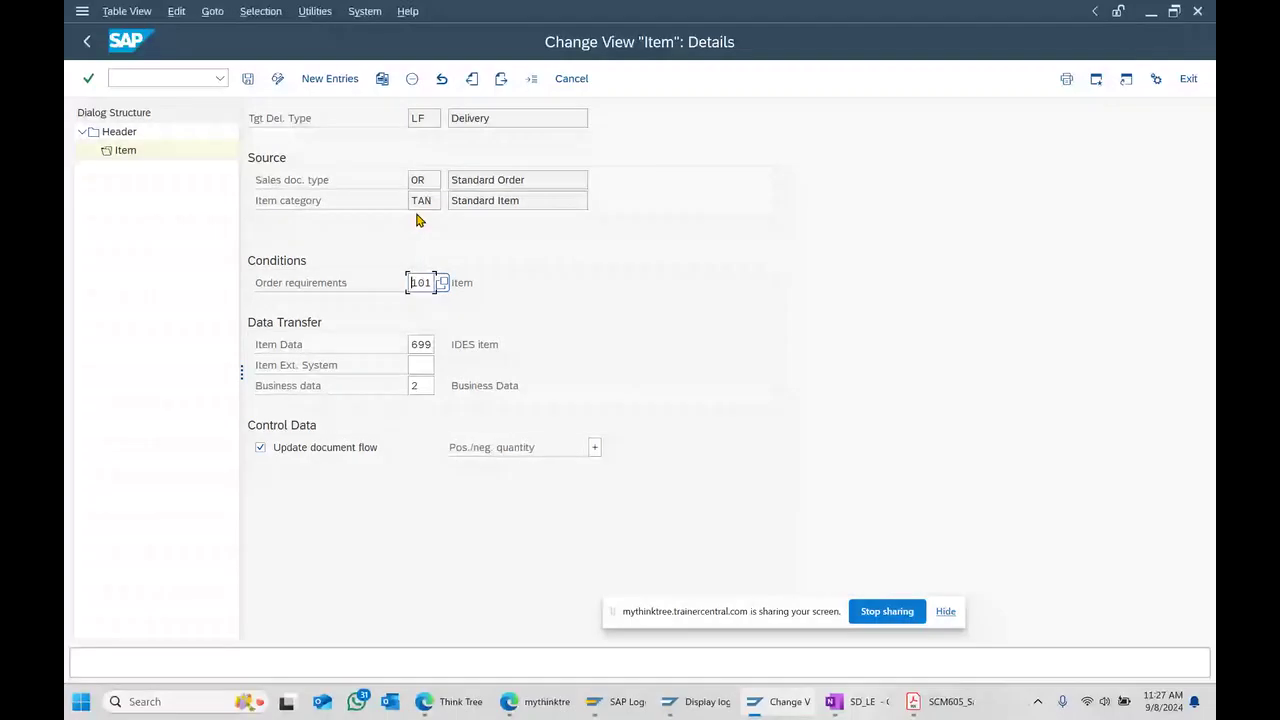
- Examine the delivery type, sales document type and item category fields of the LF/OR/TAN item entry
double_click(418, 118)
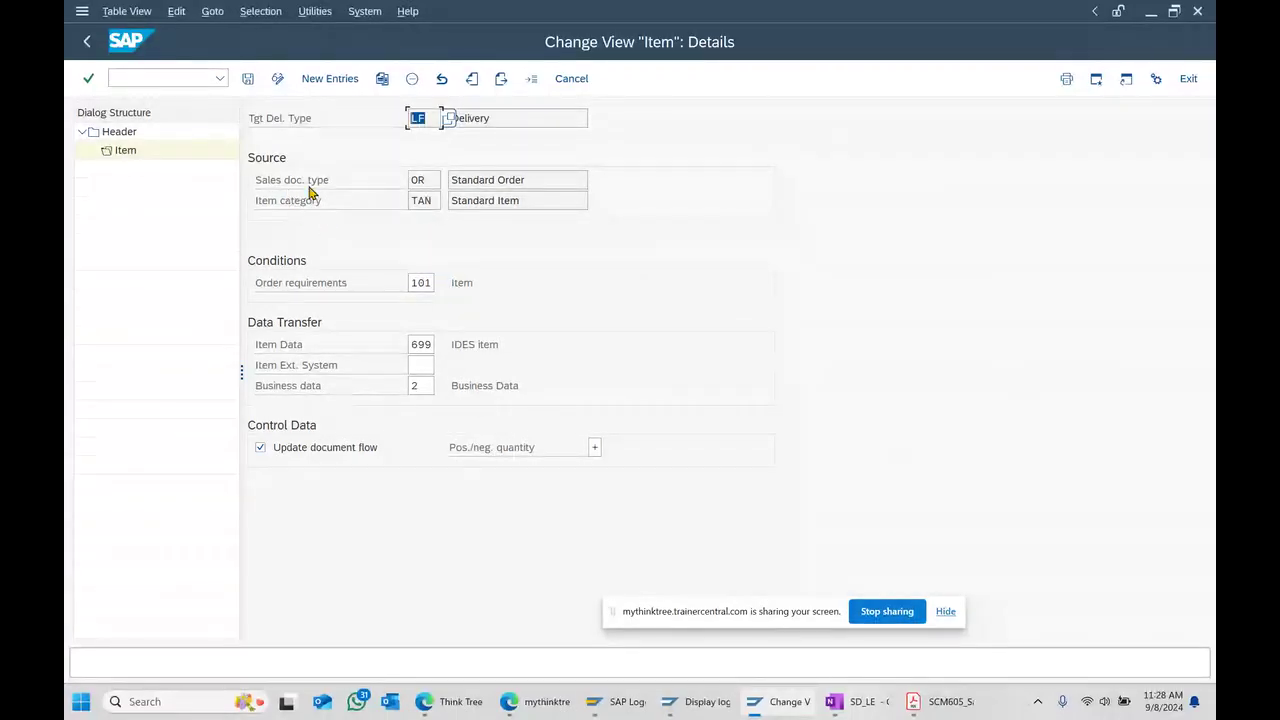
key("Tab")
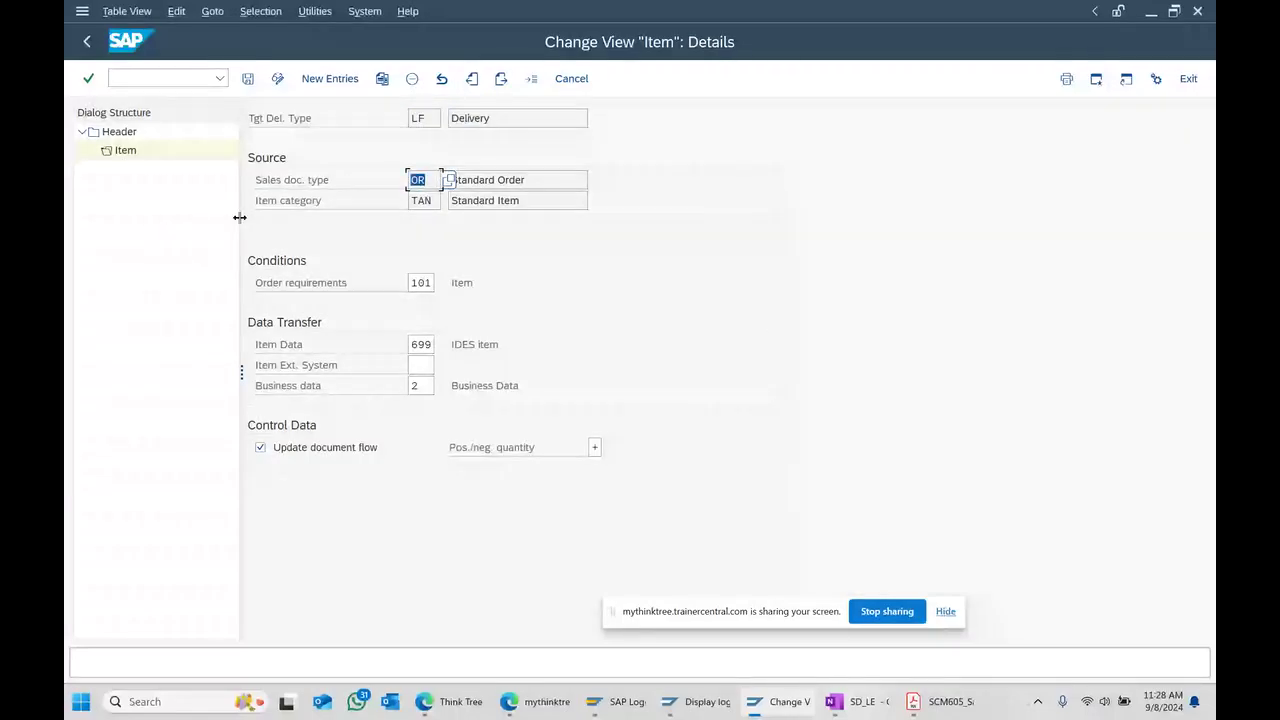
double_click(425, 201)
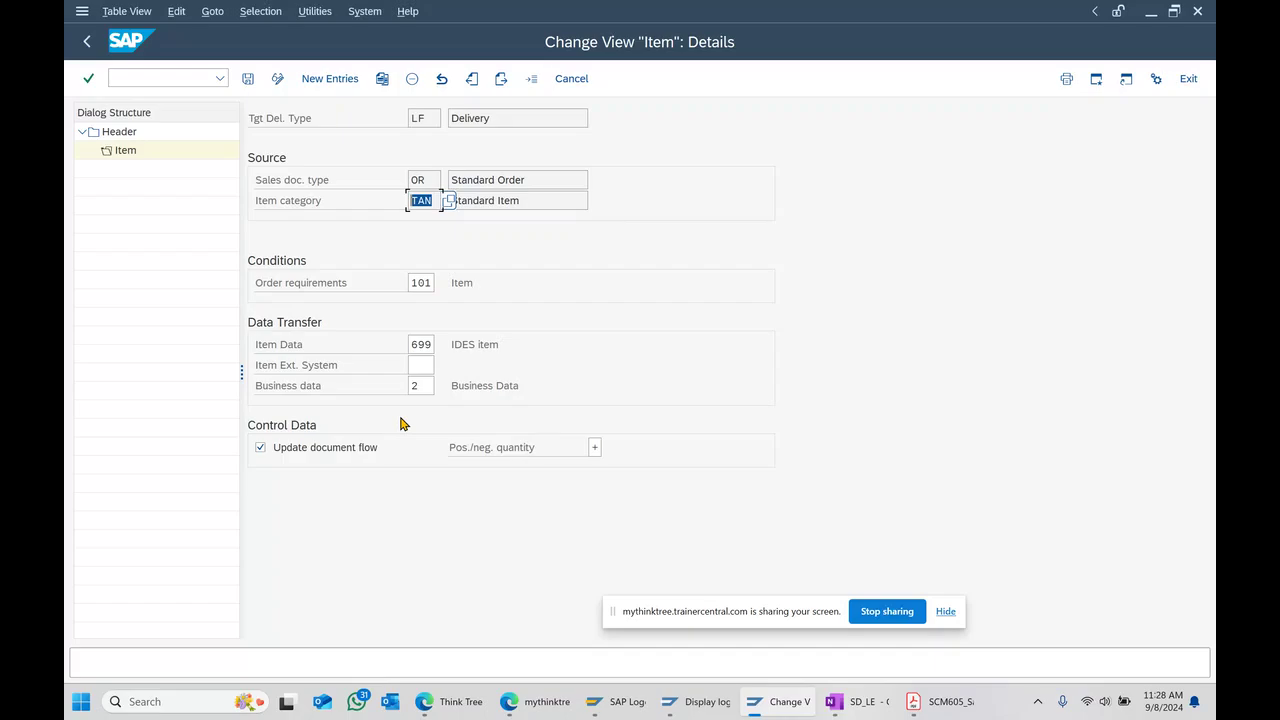
mouse_move(697, 701)
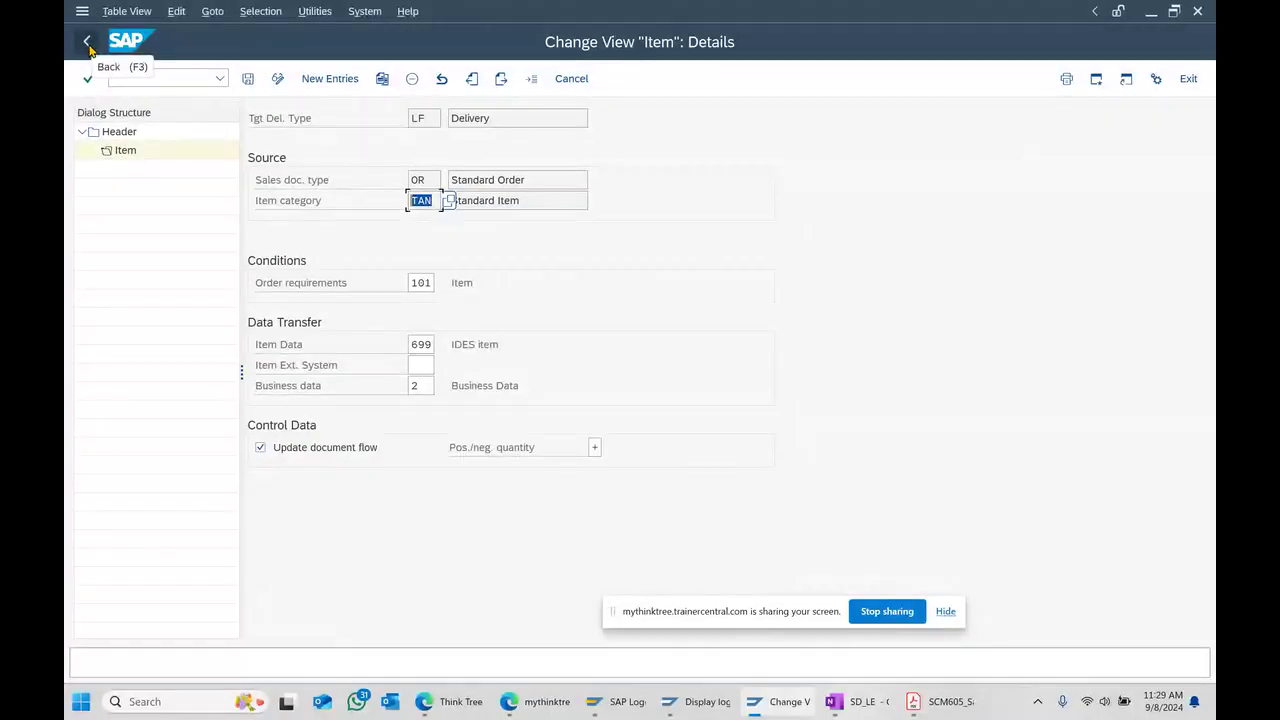
- Return to the header list, position it on delivery type LF with sales document type Z010, and open that header's item entries
left_click(87, 45)
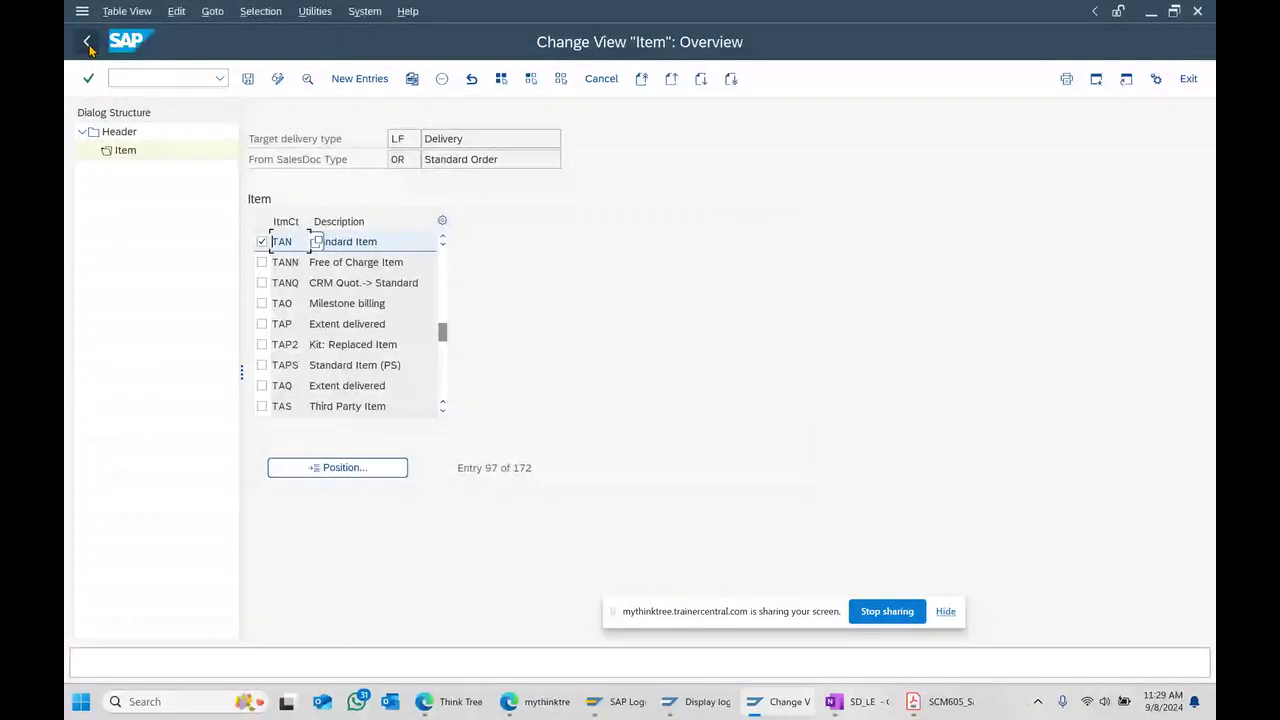
left_click(87, 43)
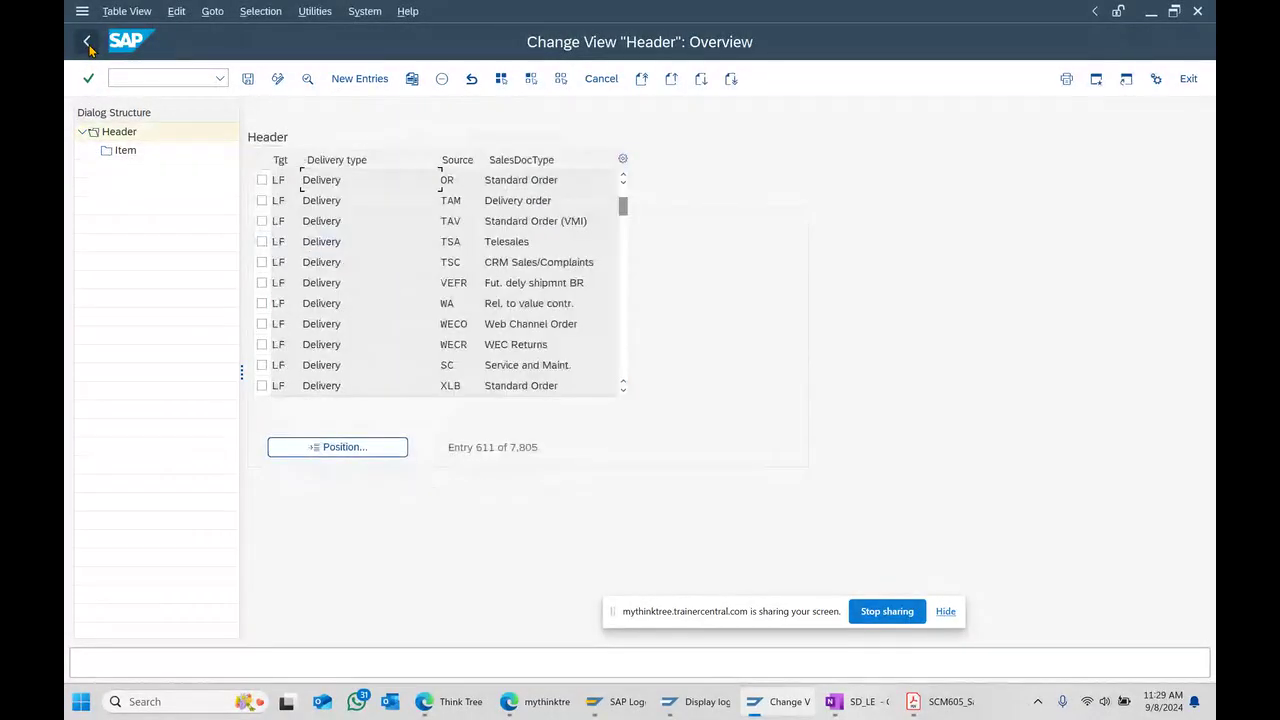
left_click(350, 450)
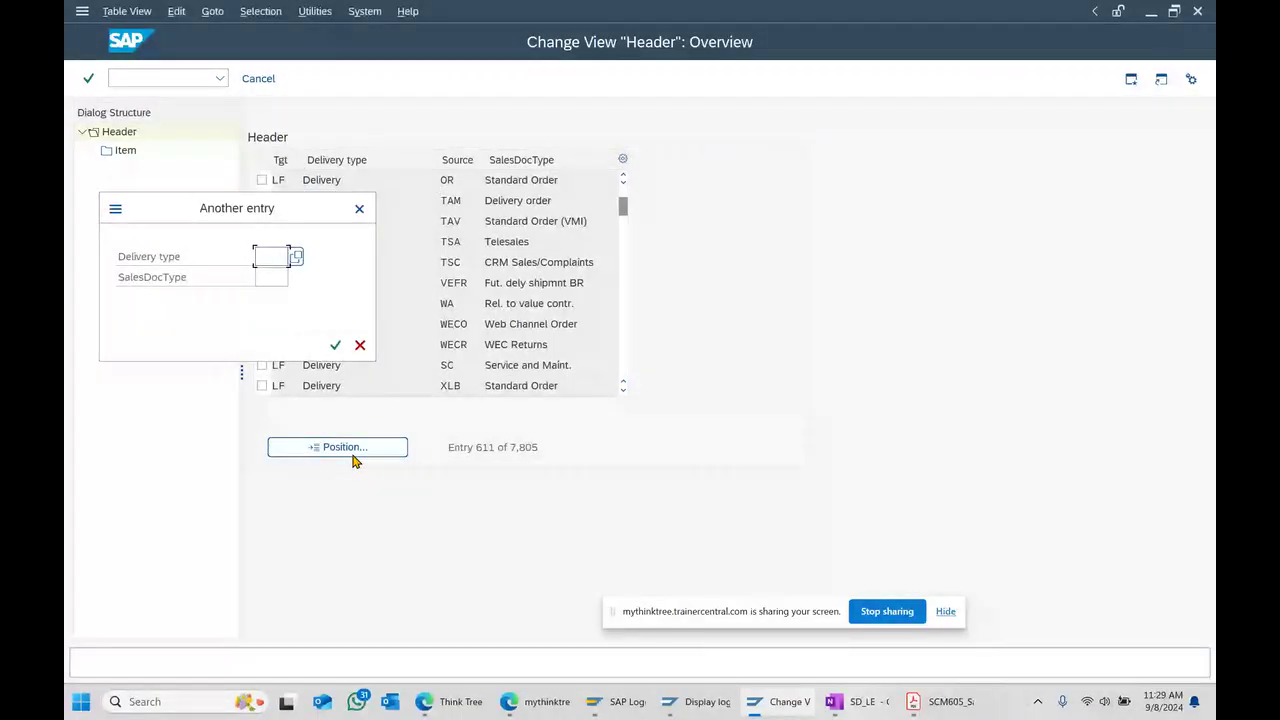
type("LF")
key("Tab")
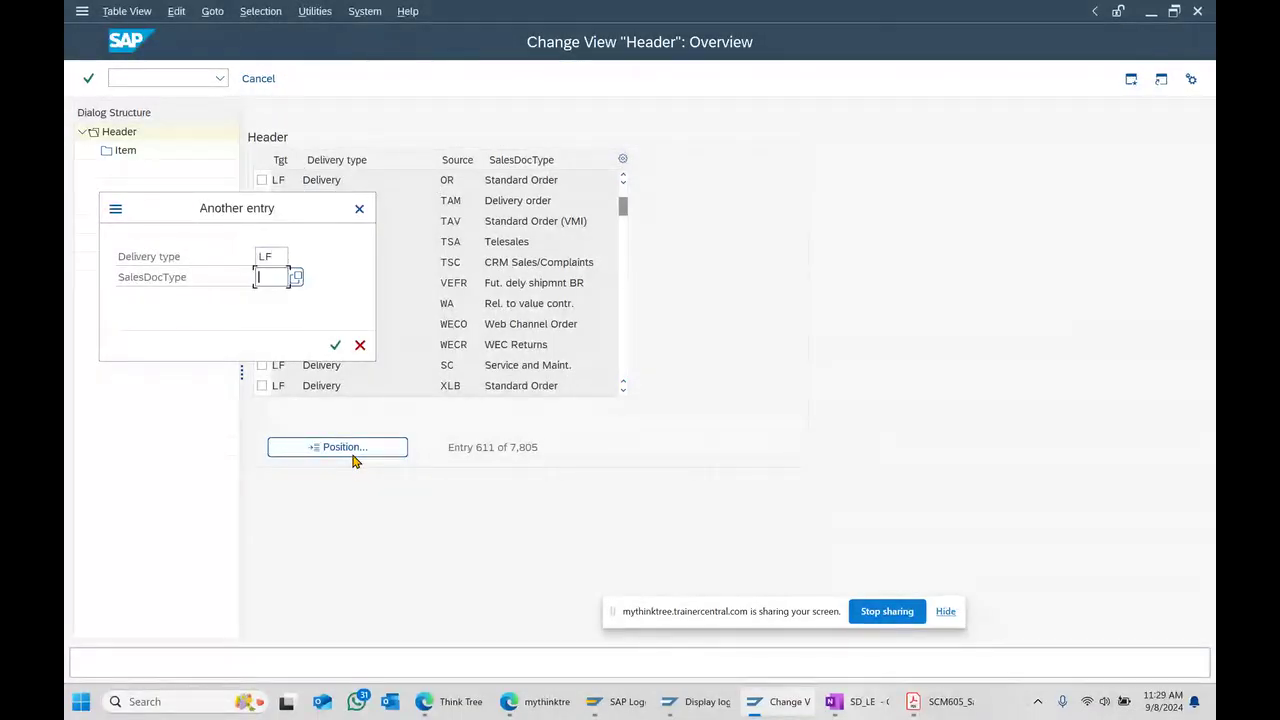
type("Z010")
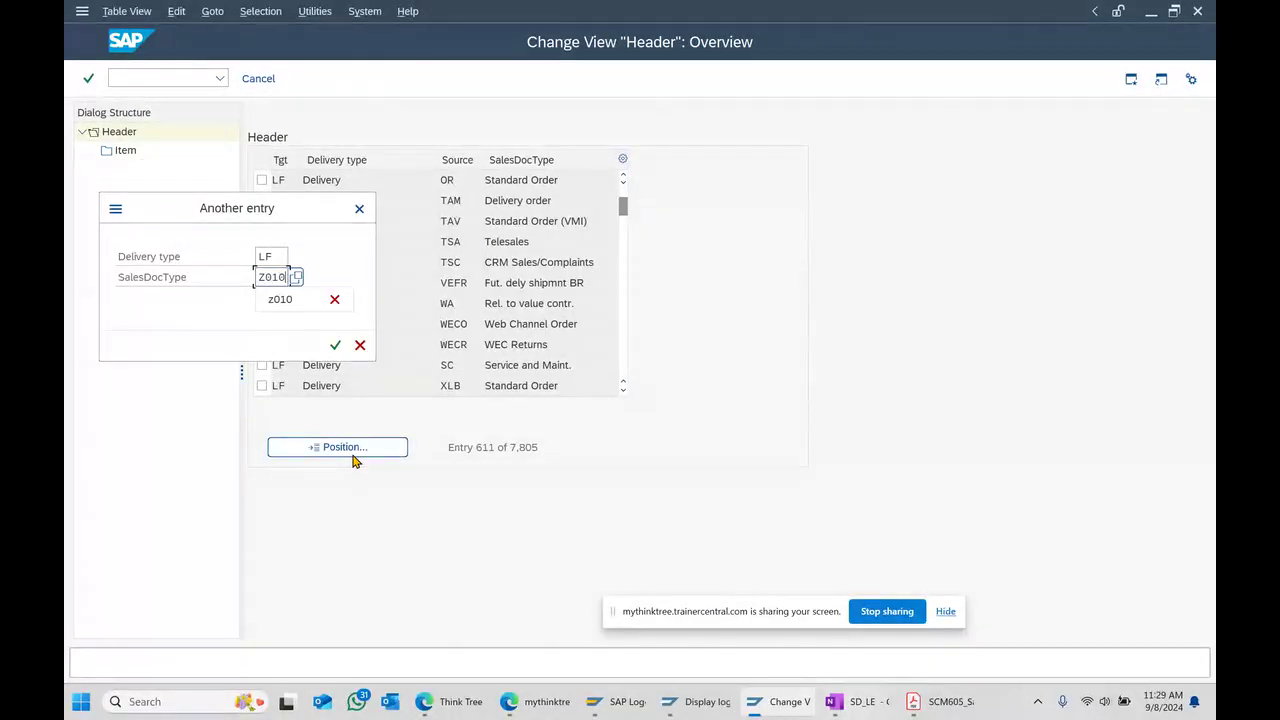
key("Return")
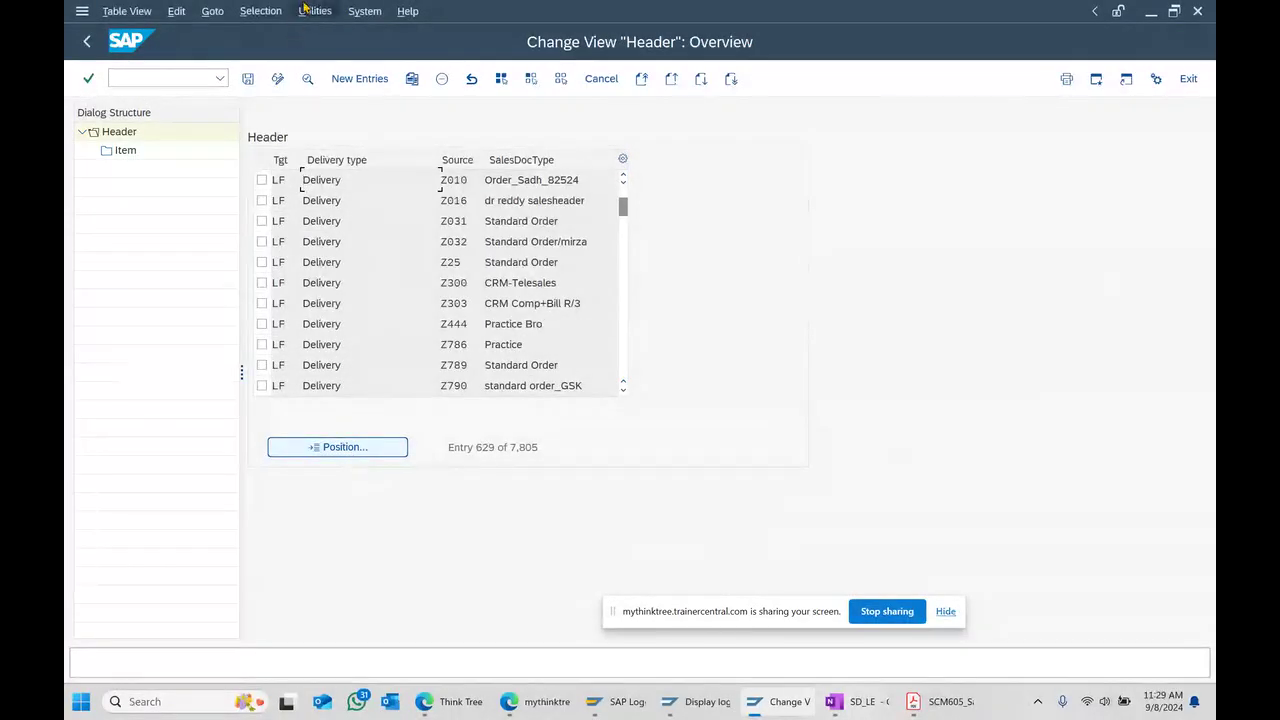
left_click(262, 180)
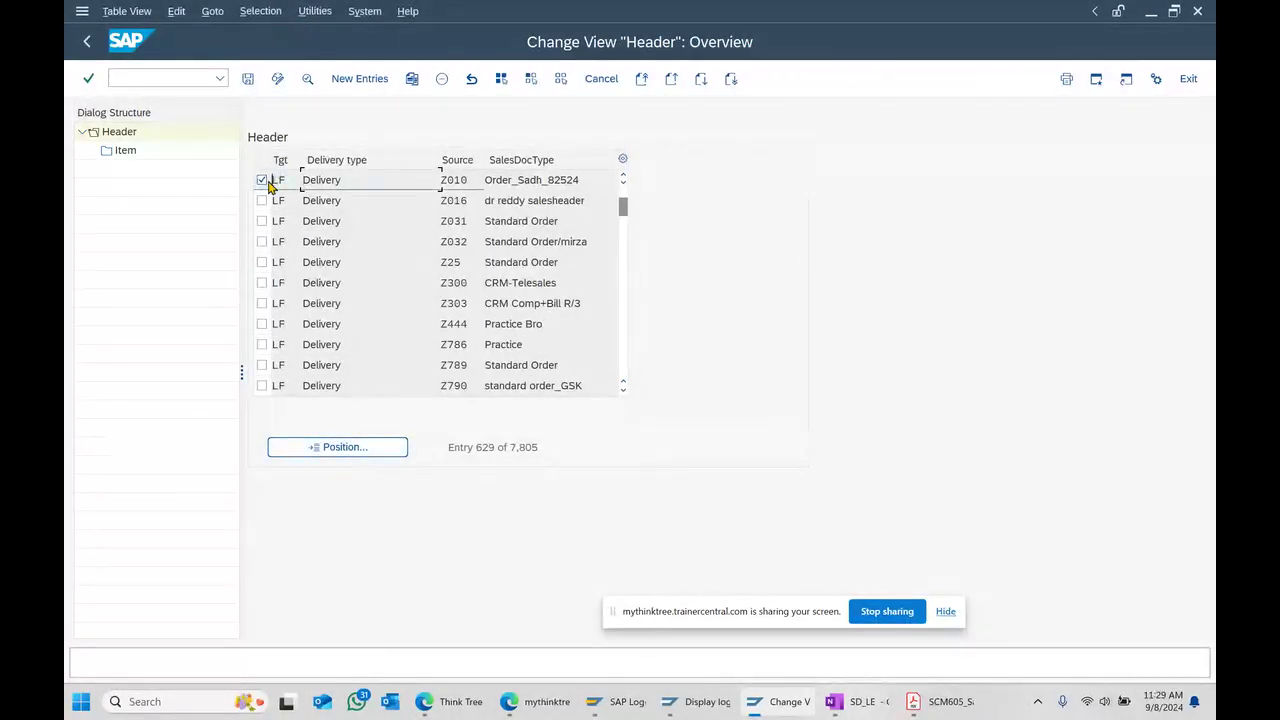
double_click(127, 155)
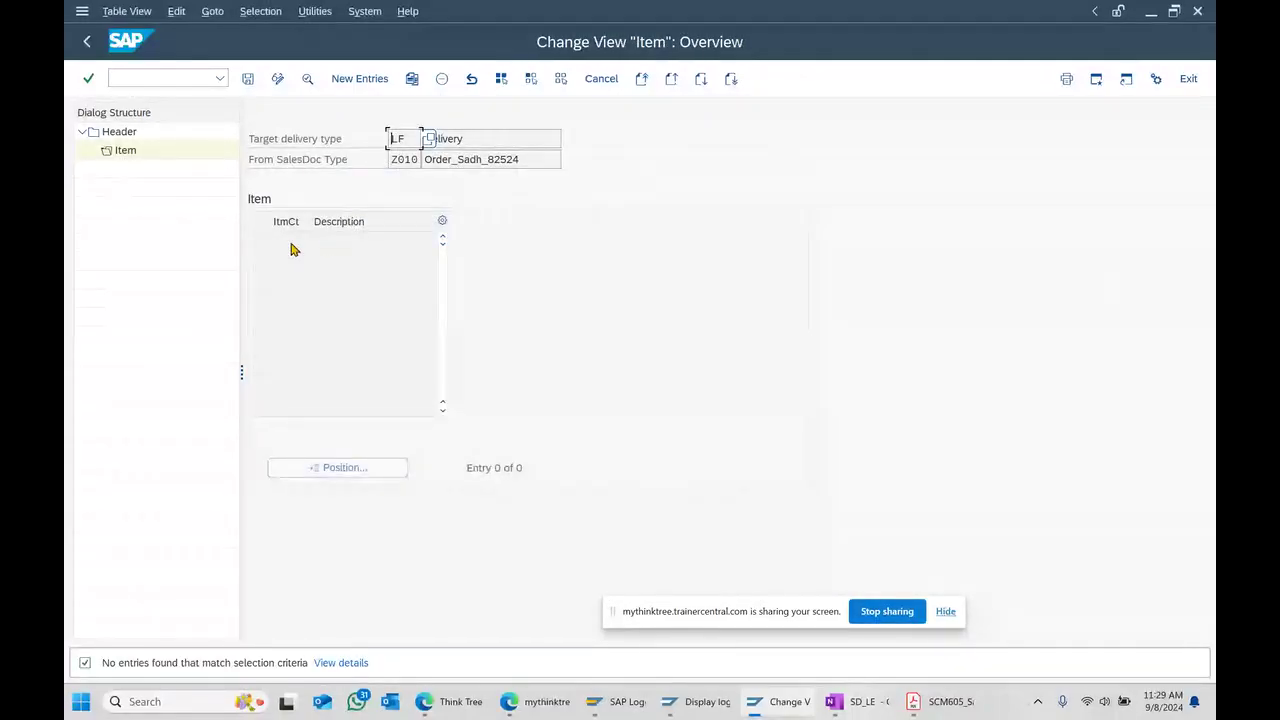
- Add a new item entry for item category Z010 with order requirements routine 101 (Item)
left_click(359, 82)
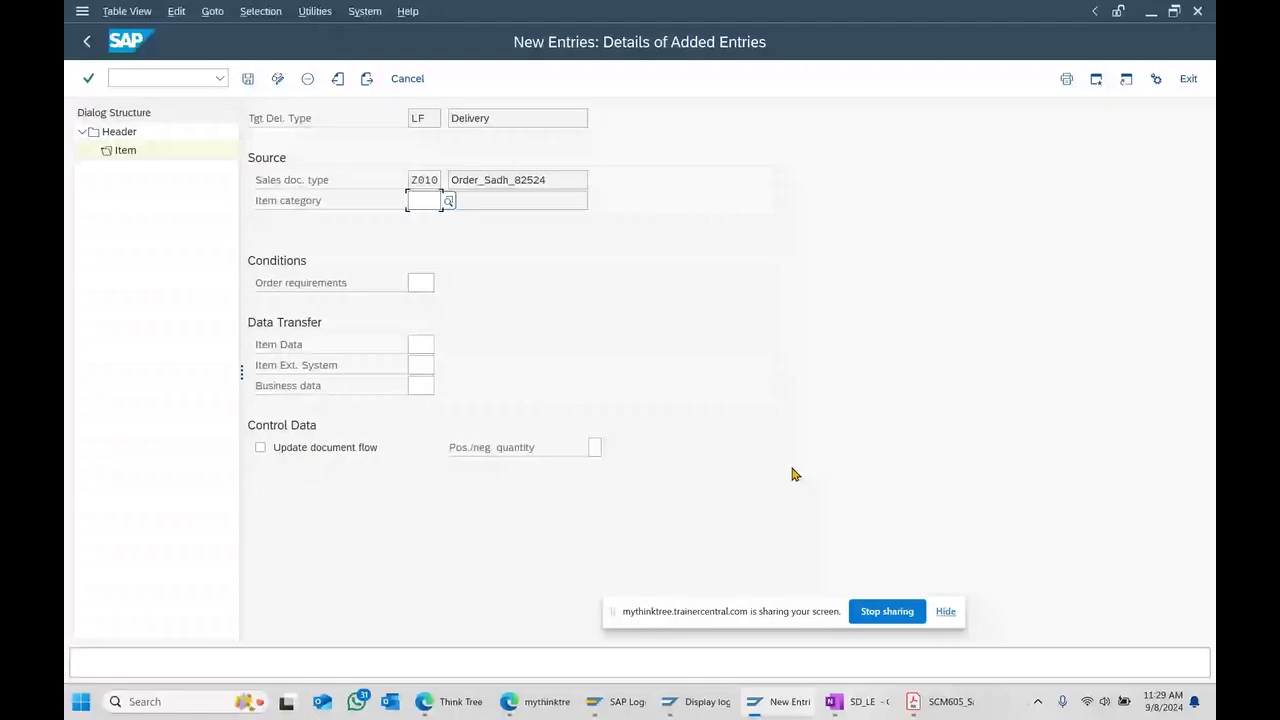
type("Z010")
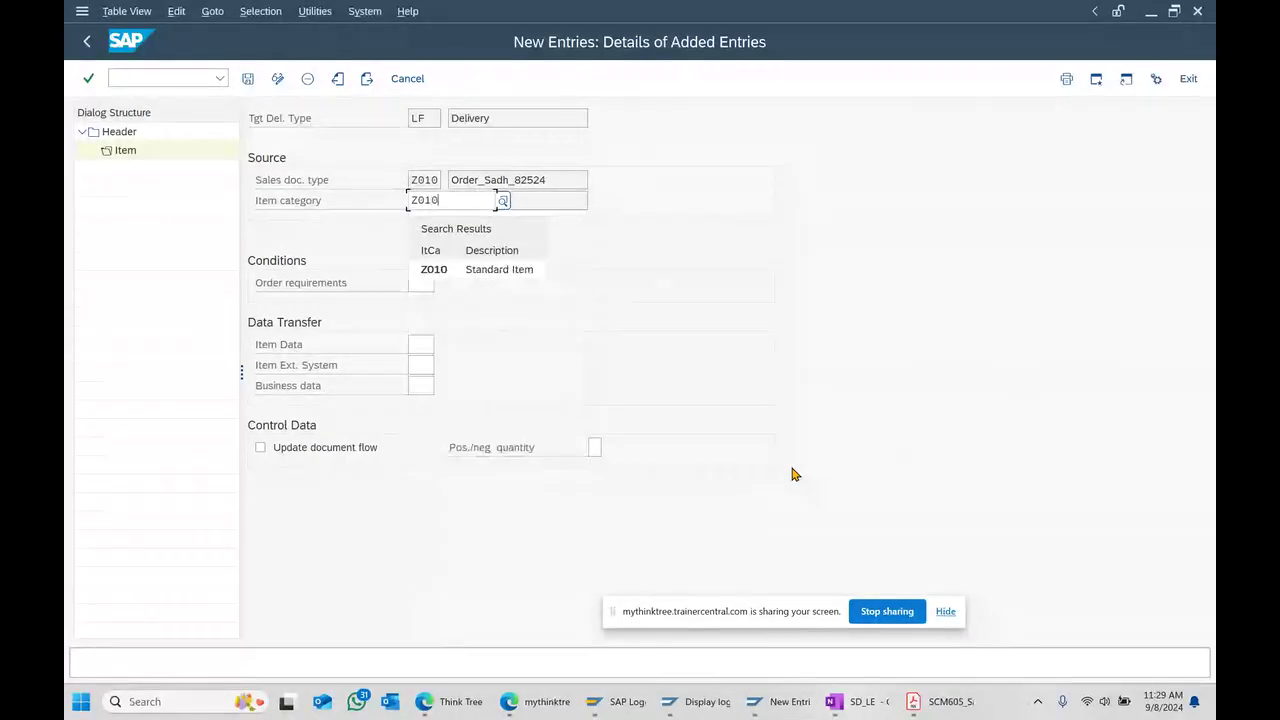
left_click(499, 270)
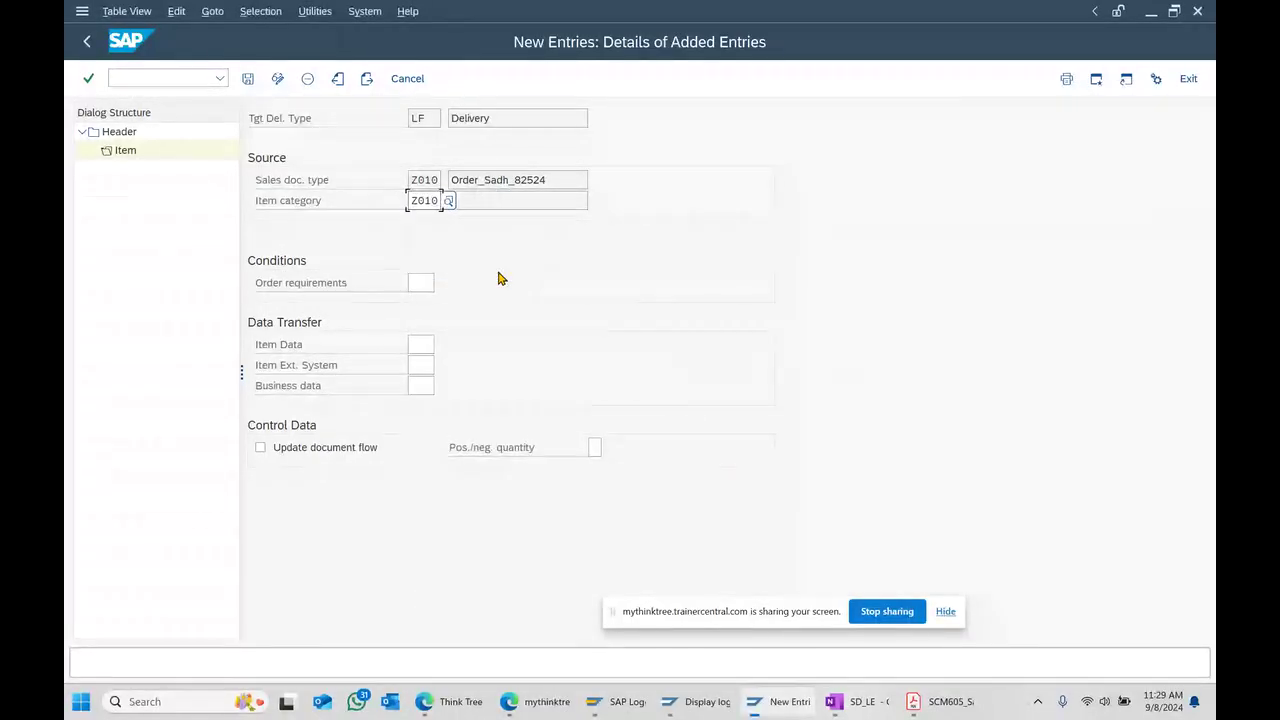
left_click(420, 283)
left_click(443, 284)
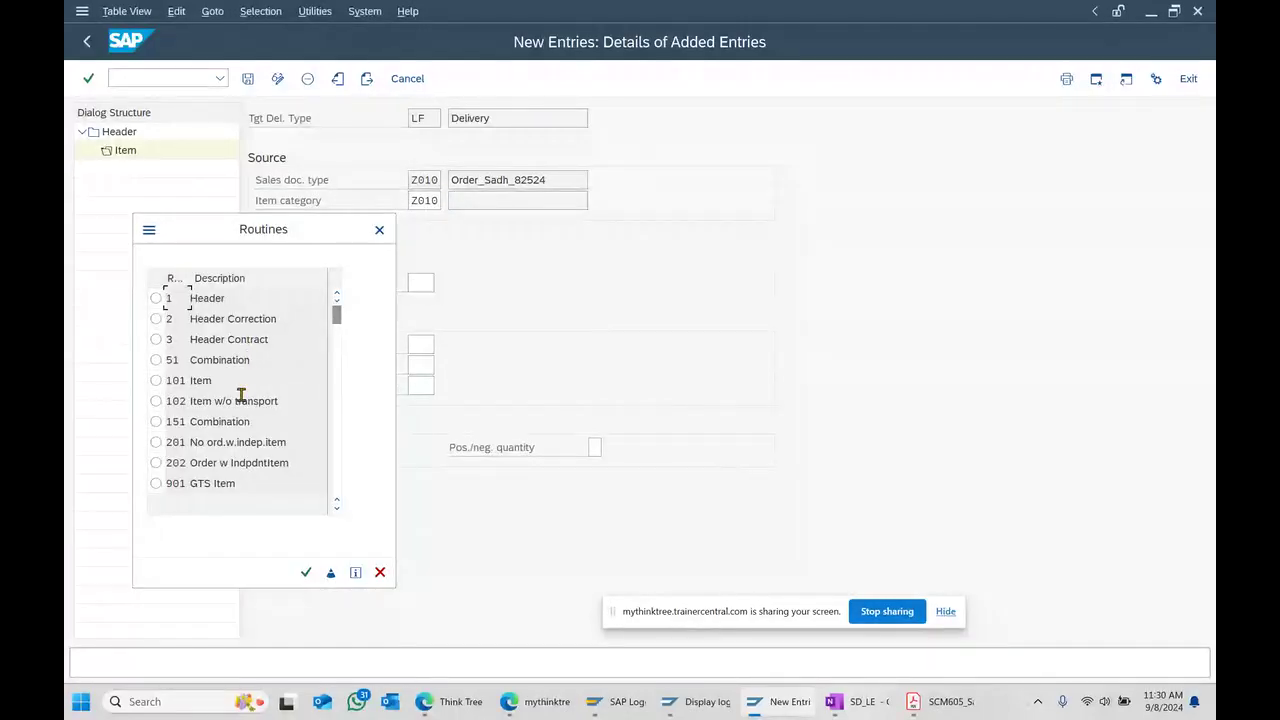
left_click(211, 381)
double_click(211, 381)
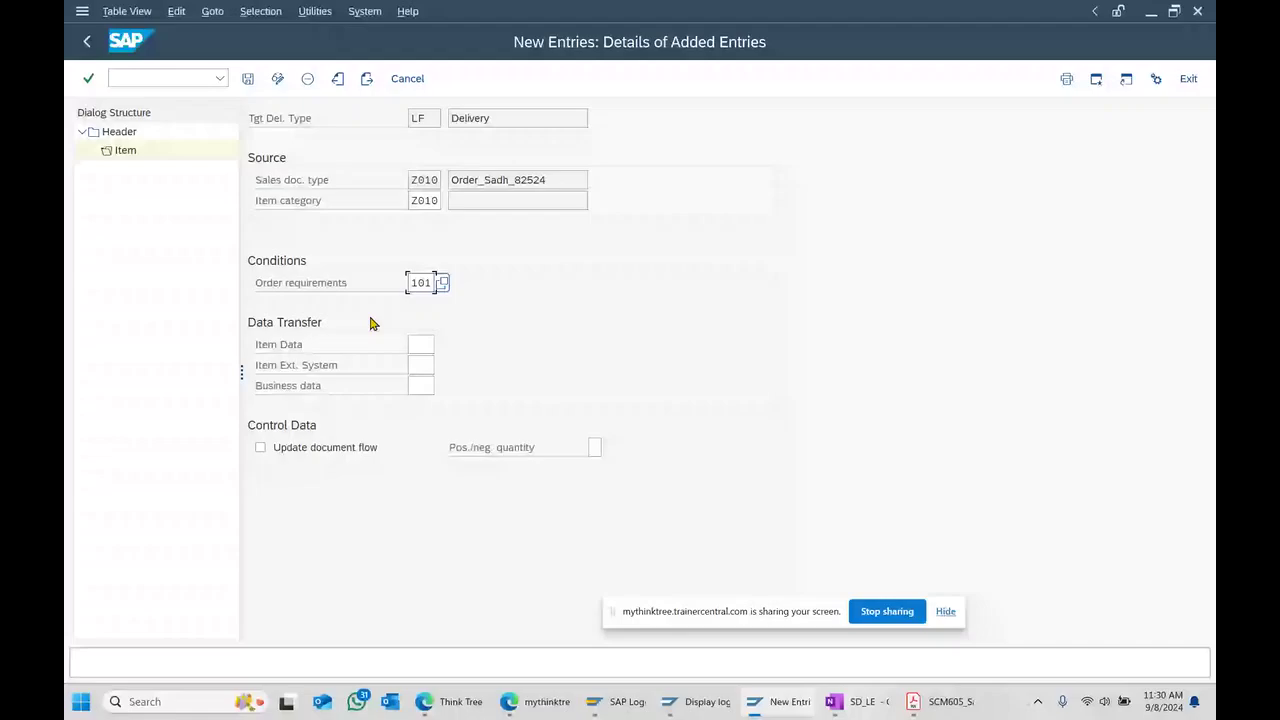
- Set the new entry's item data transfer routine to 699 (IDES item)
left_click(428, 345)
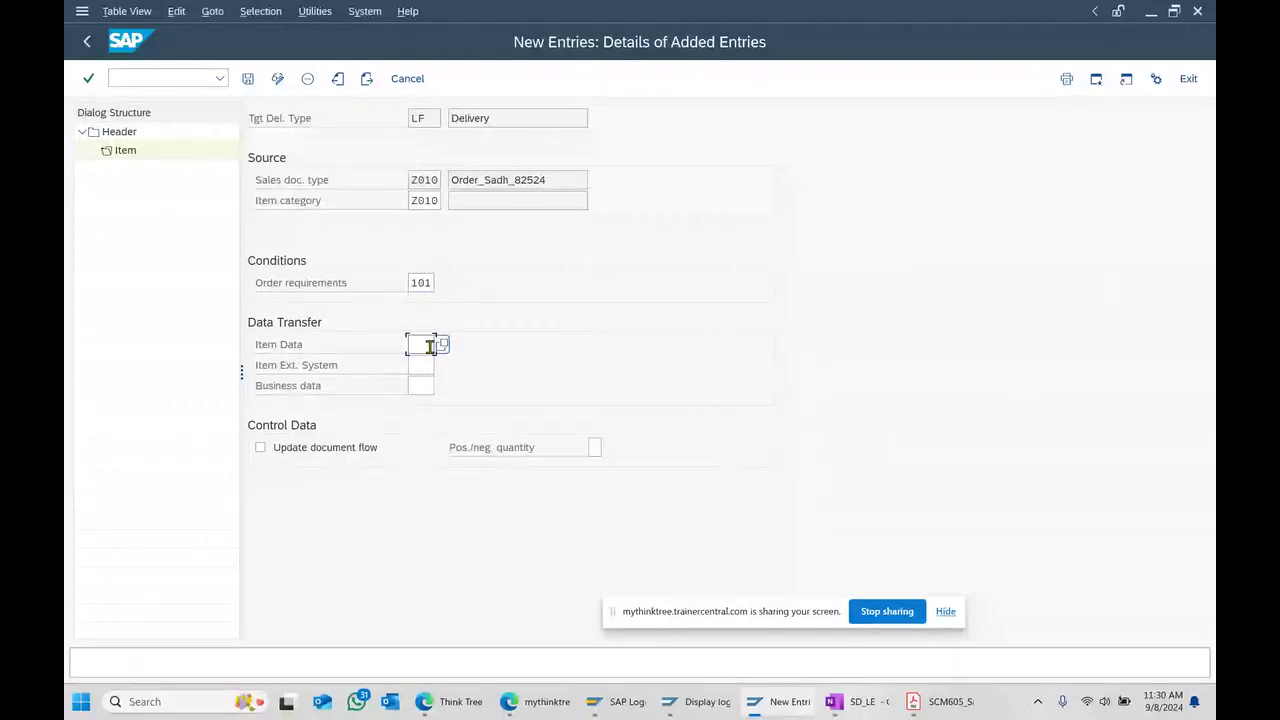
left_click(443, 345)
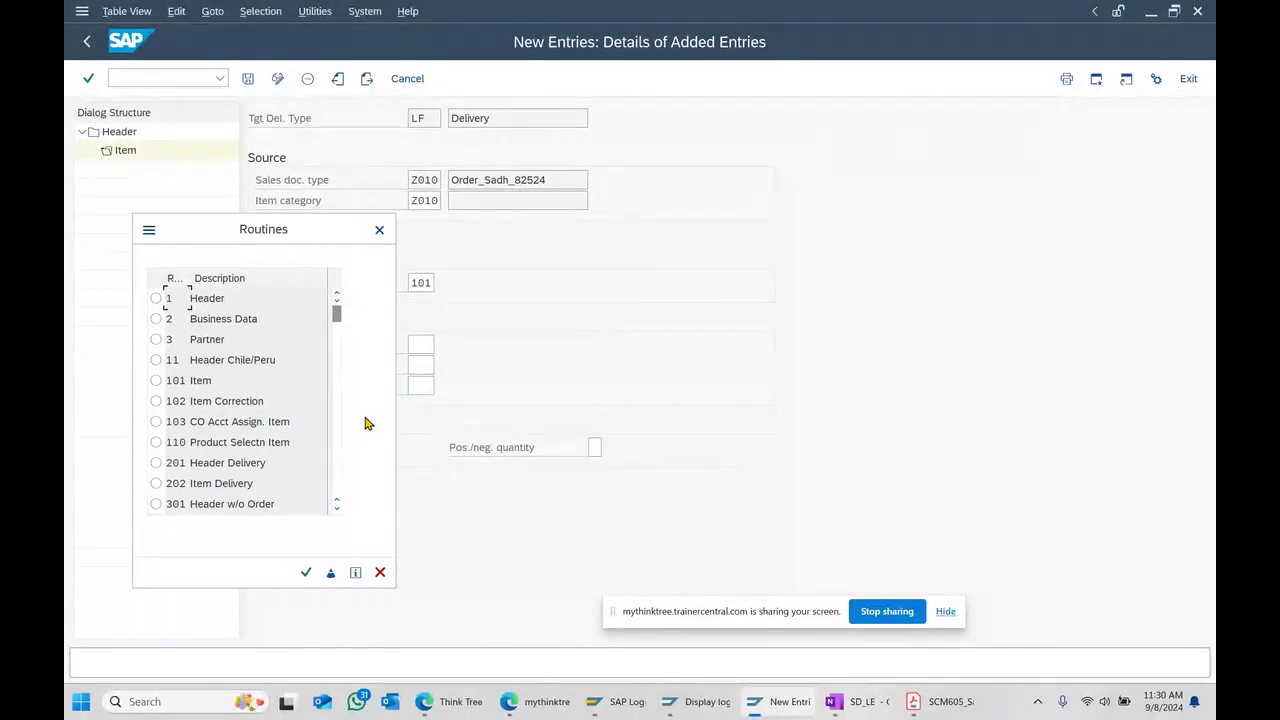
scroll(215, 465, "down", 2)
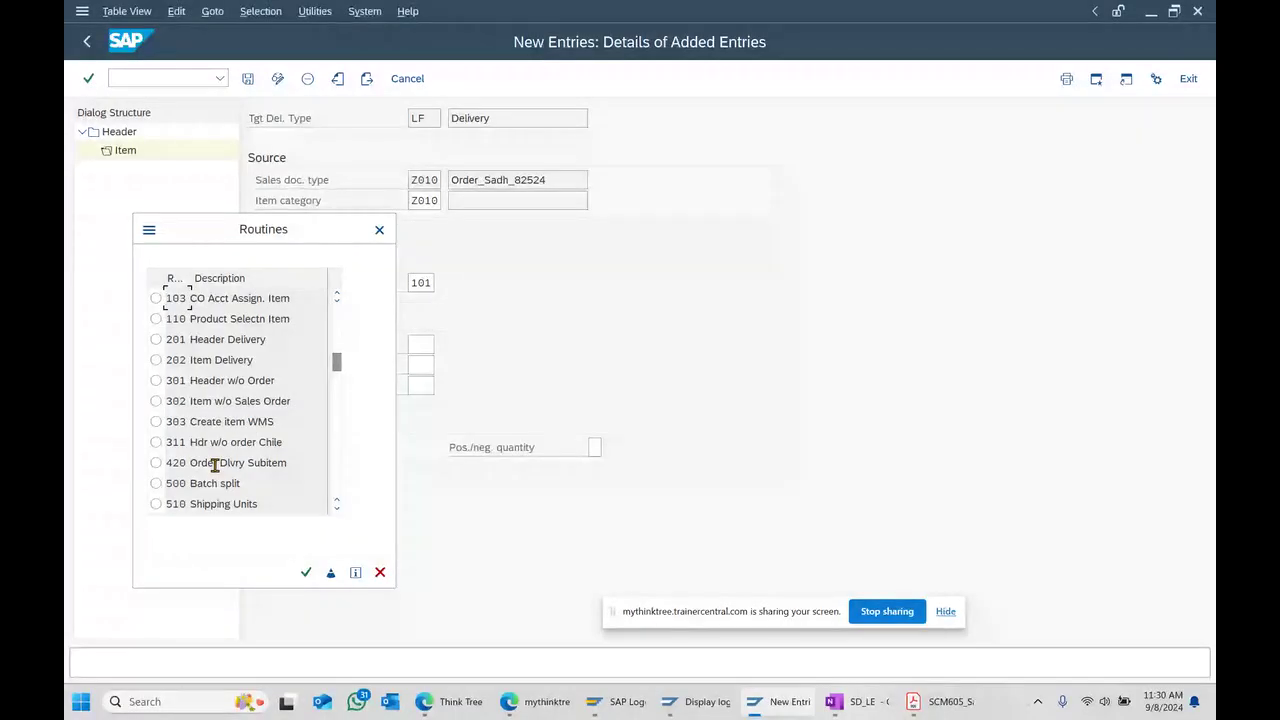
scroll(215, 465, "down", 2)
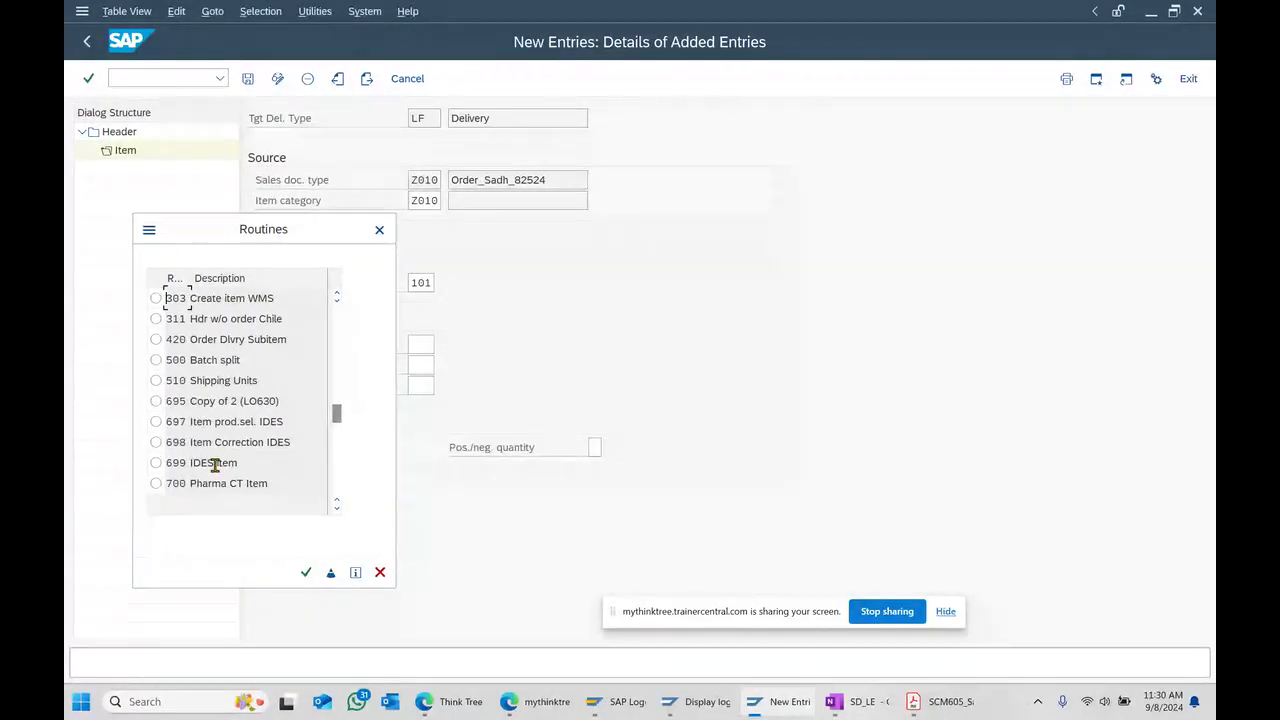
left_click(156, 463)
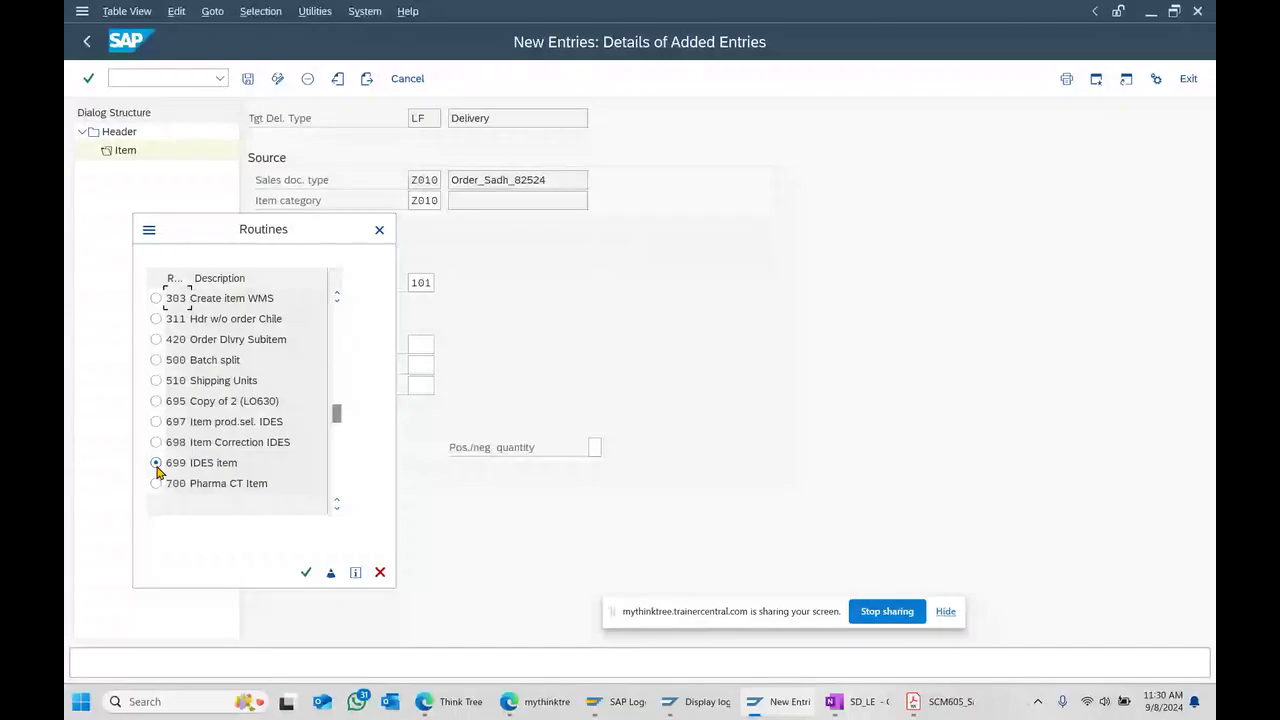
left_click(306, 572)
- Set the business data routine to 2 (Business Data), enable updating of the document flow, and save the entry
left_click(424, 387)
left_click(441, 386)
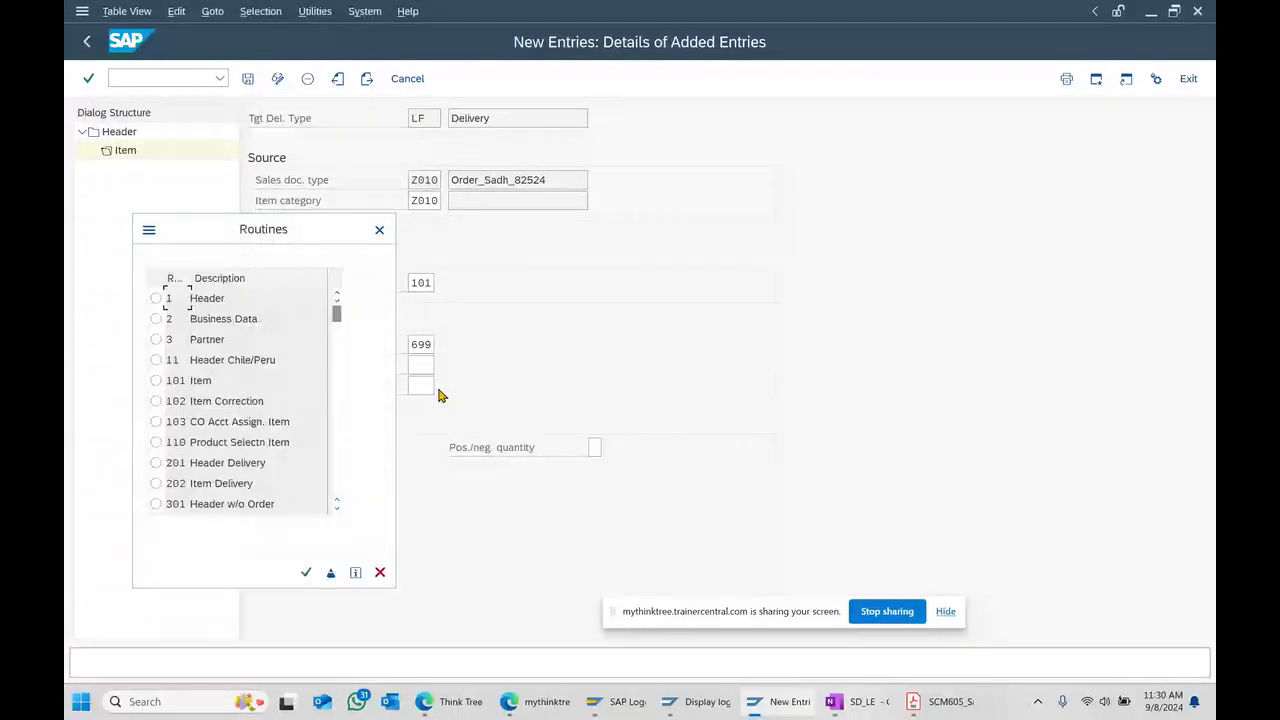
left_click(156, 319)
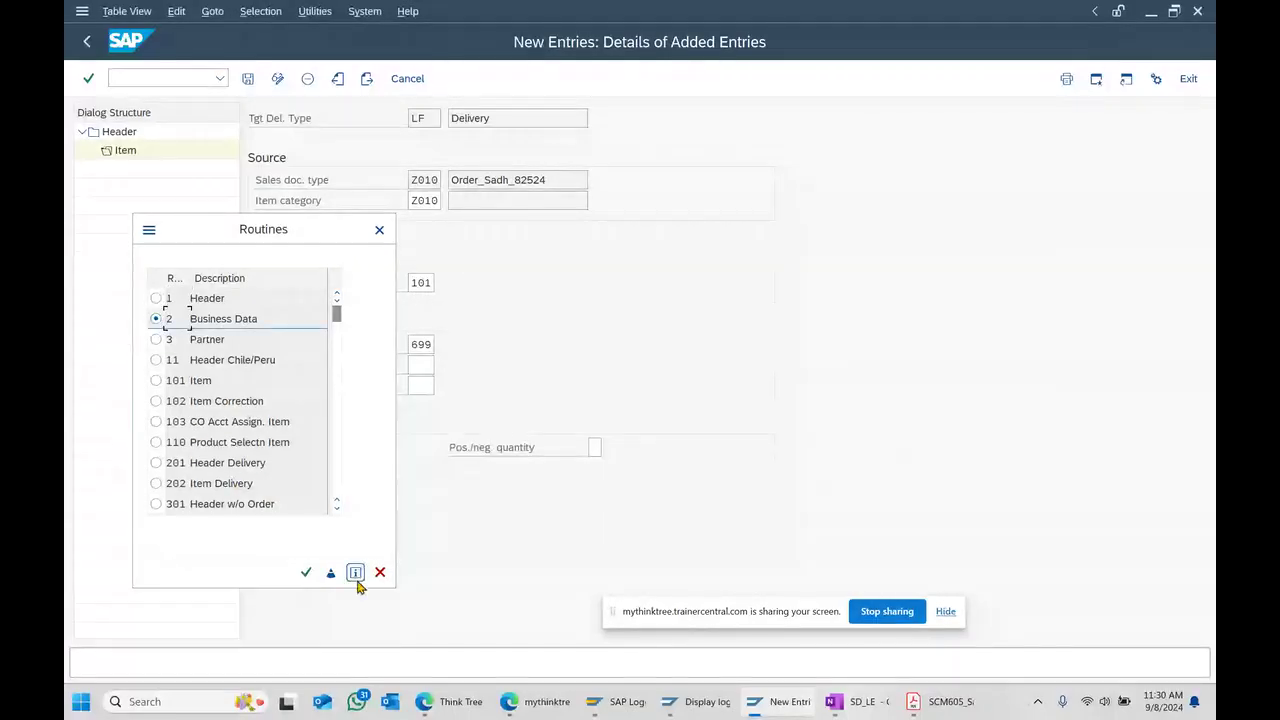
left_click(305, 572)
left_click(324, 451)
left_click(249, 80)
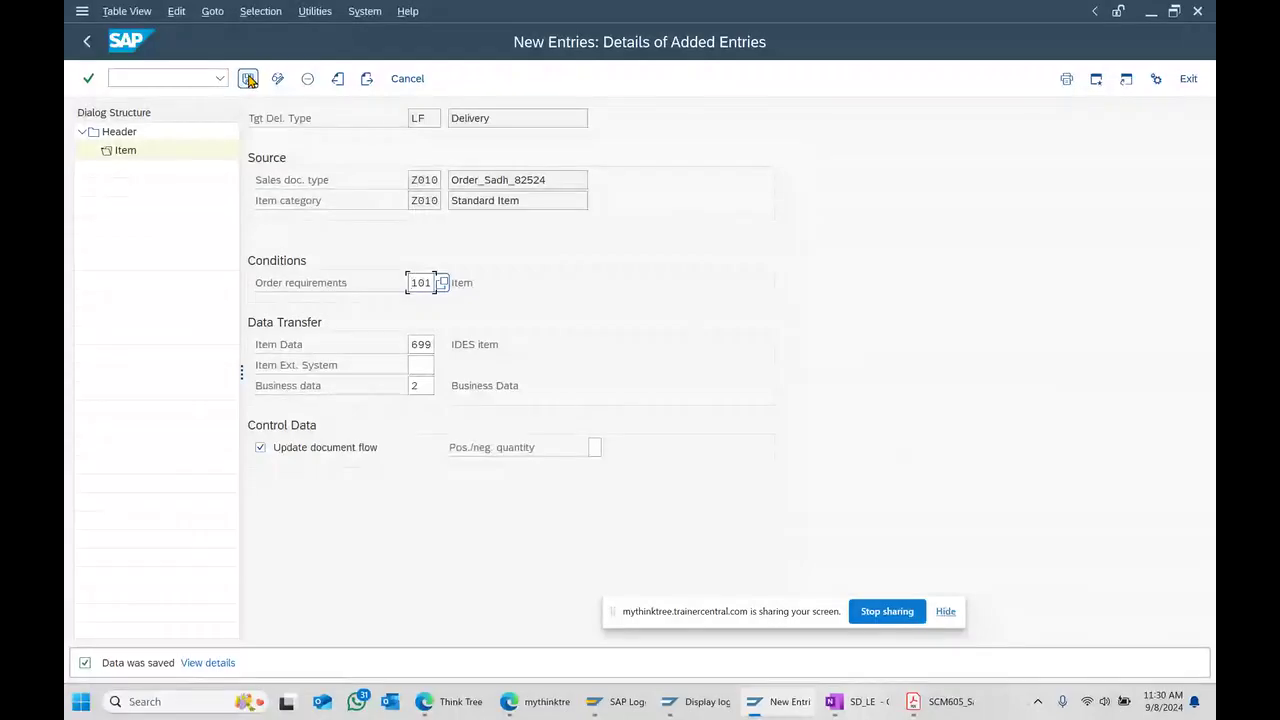
left_click(249, 80)
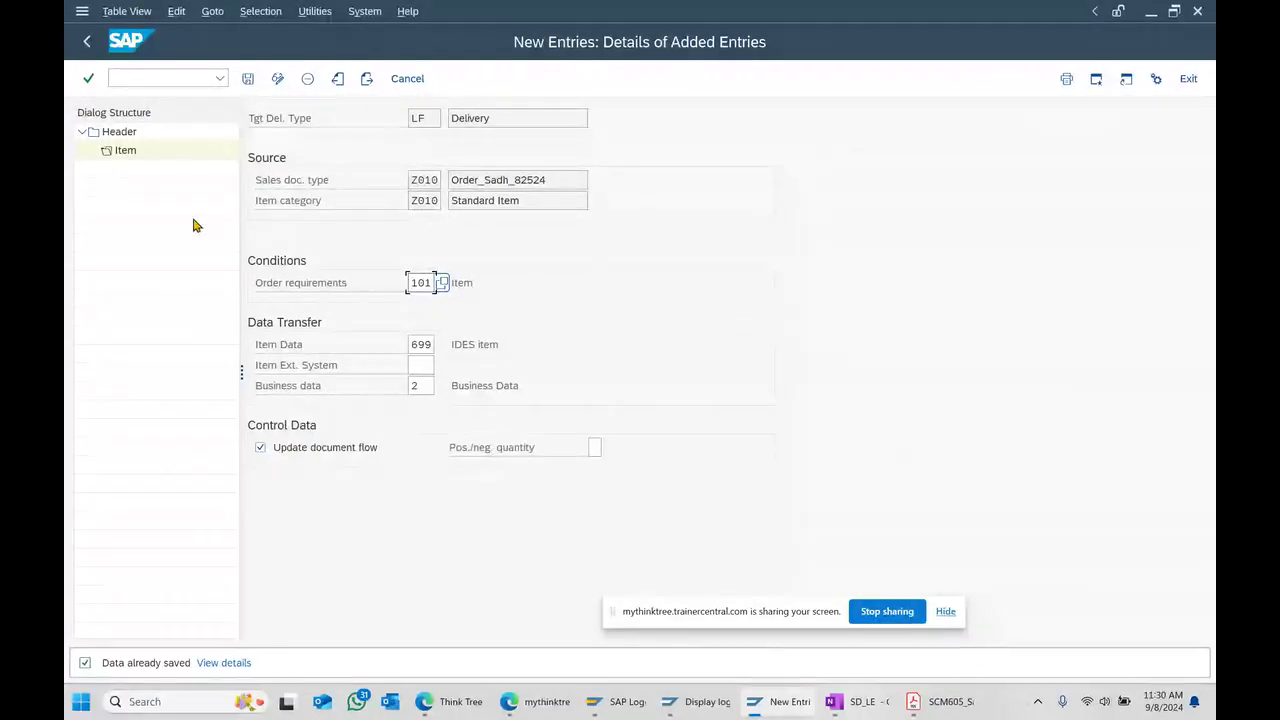
- Review the delivery type, sales document type and item category fields of the saved Z010 item entry
double_click(428, 117)
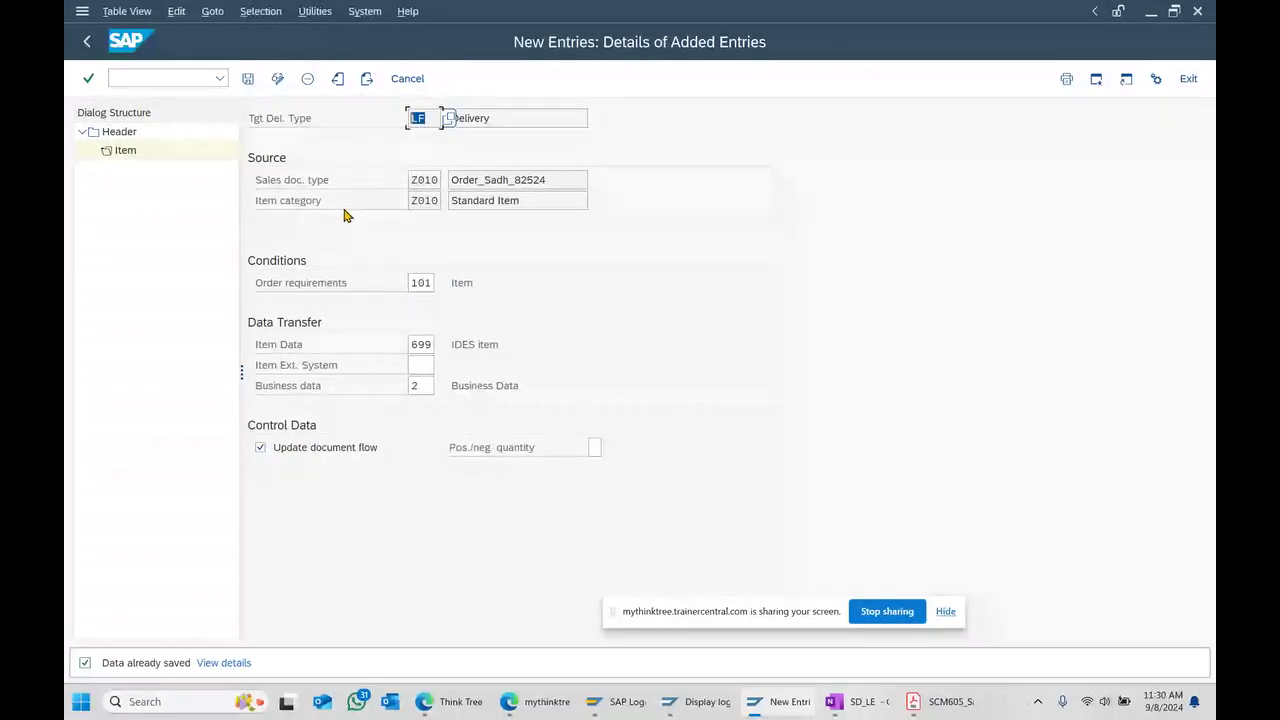
double_click(432, 179)
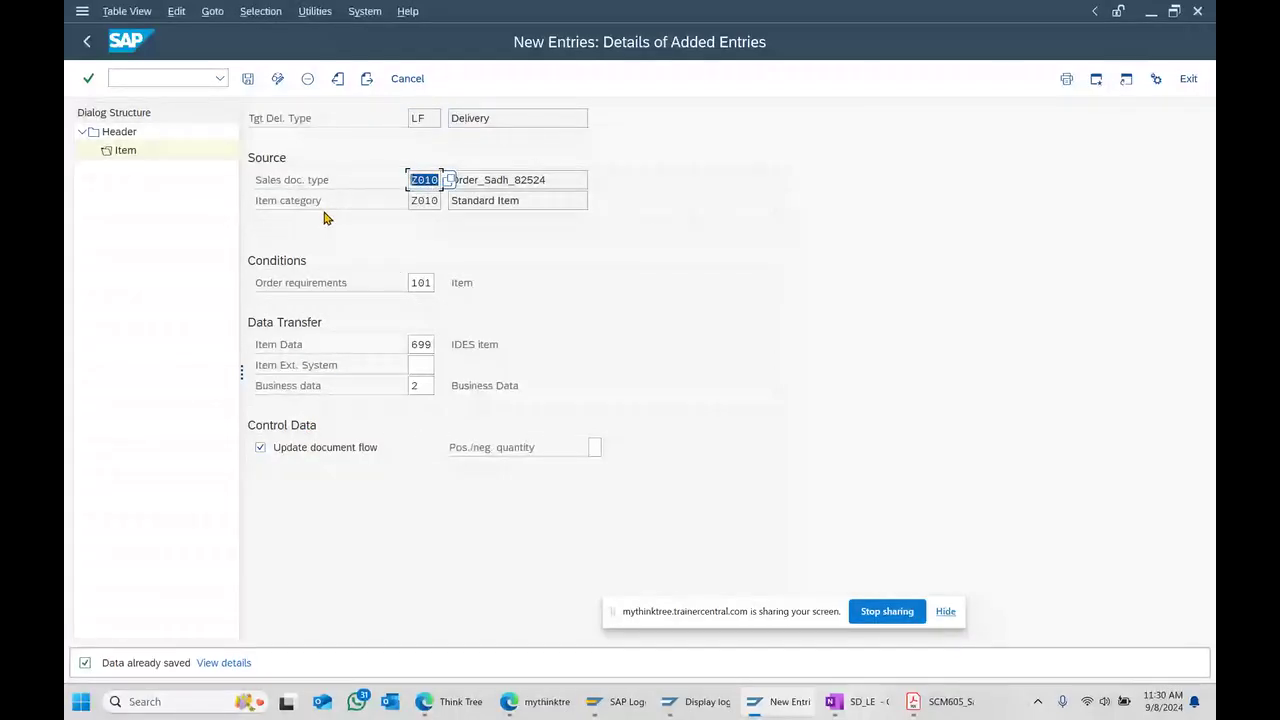
double_click(440, 200)
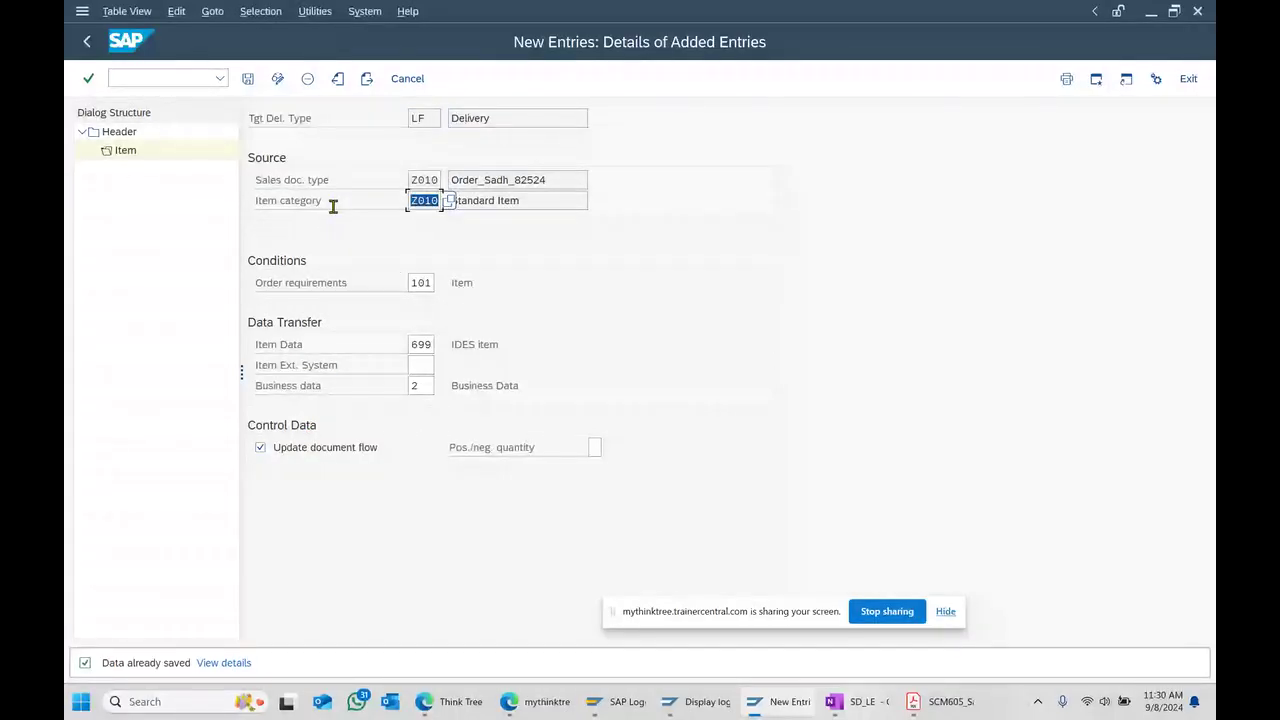
left_click(248, 78)
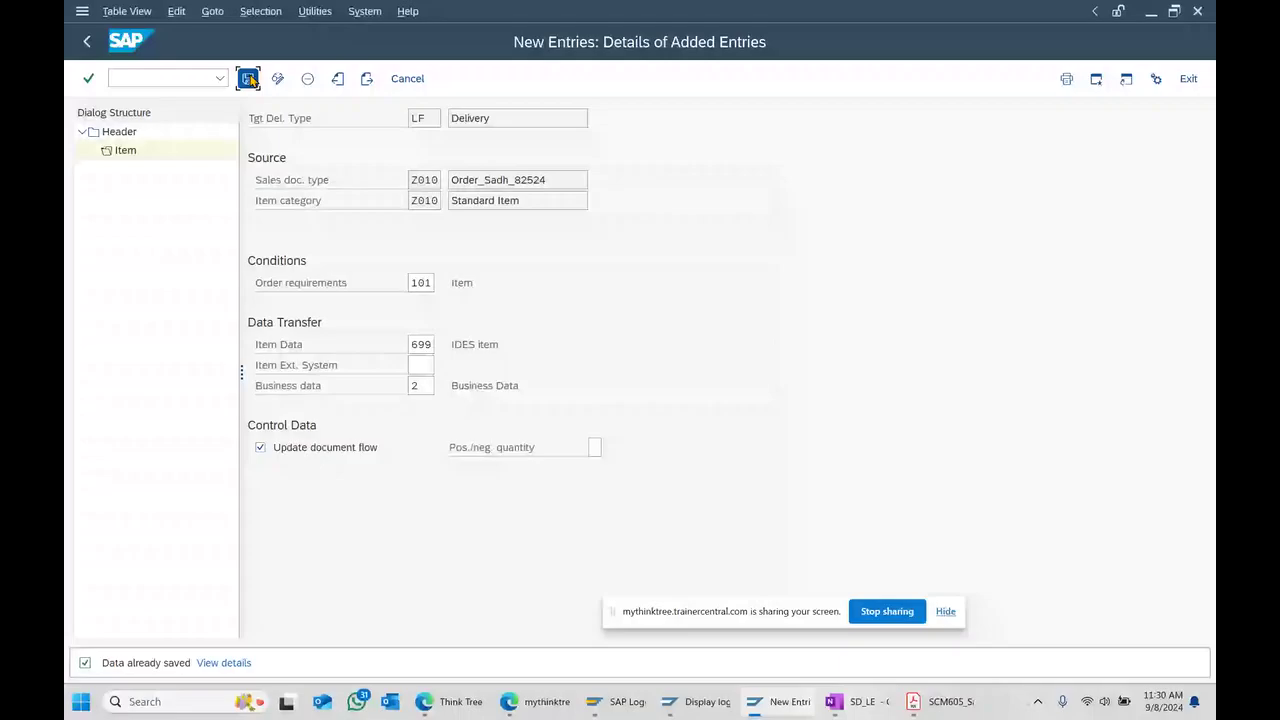
- Test creating an outbound delivery with VL01N for the existing sales order at shipping point 1000, and exit without saving
left_click(700, 701)
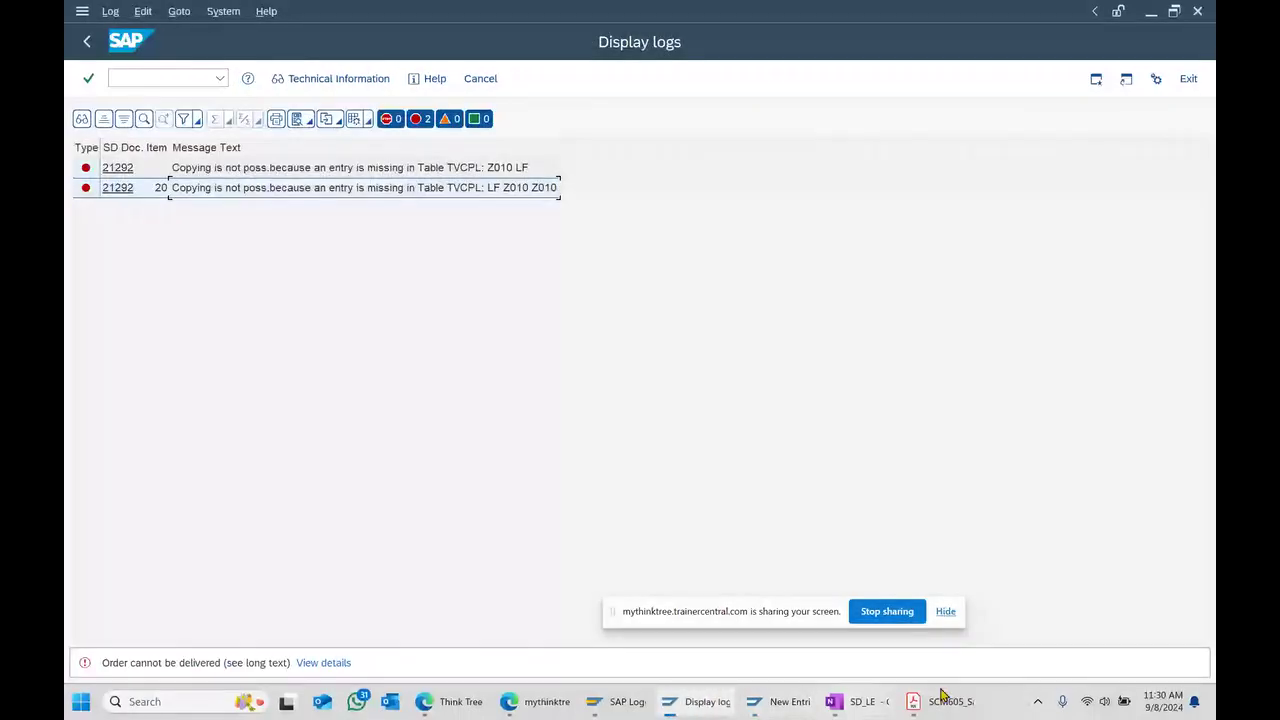
left_click(87, 42)
left_click(87, 42)
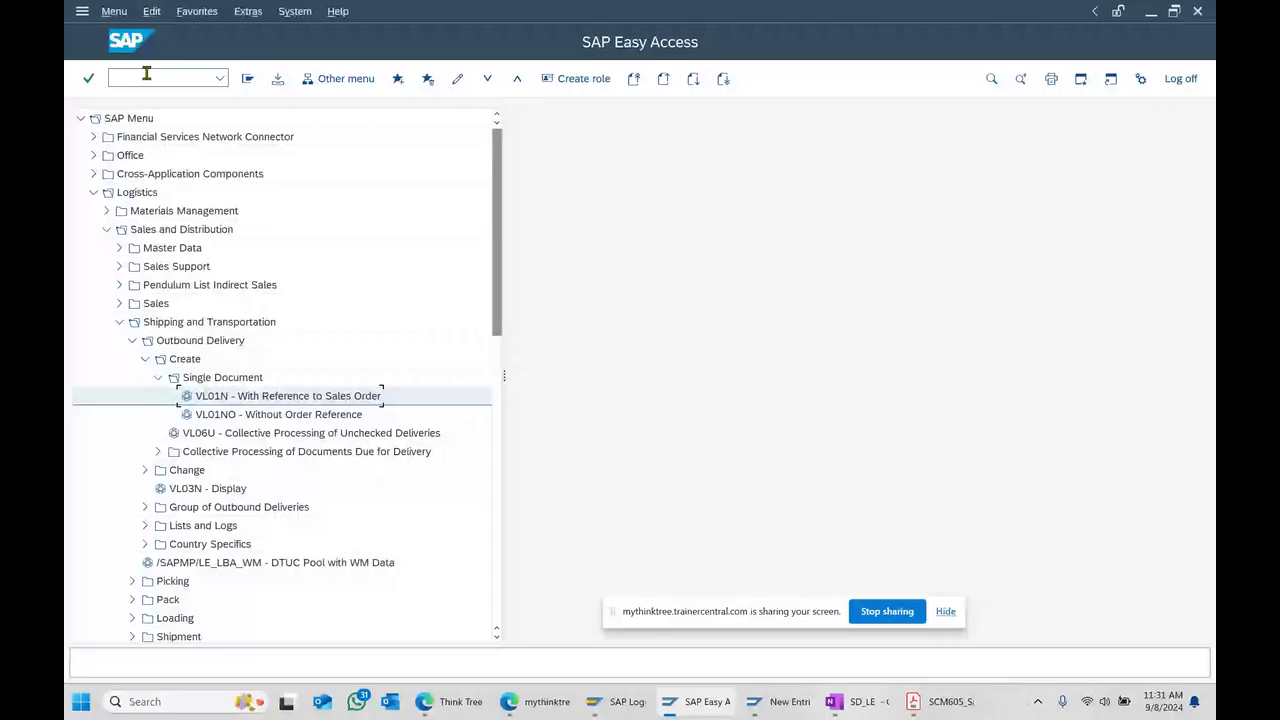
double_click(198, 396)
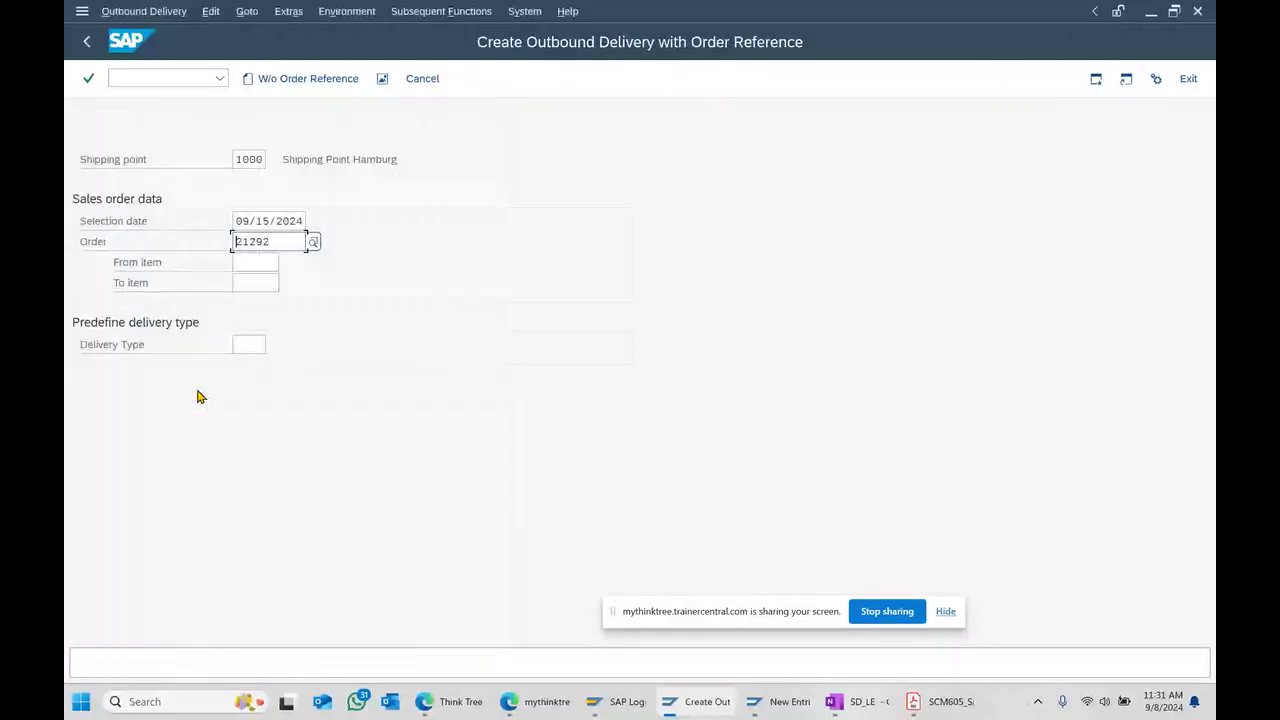
key("Return")
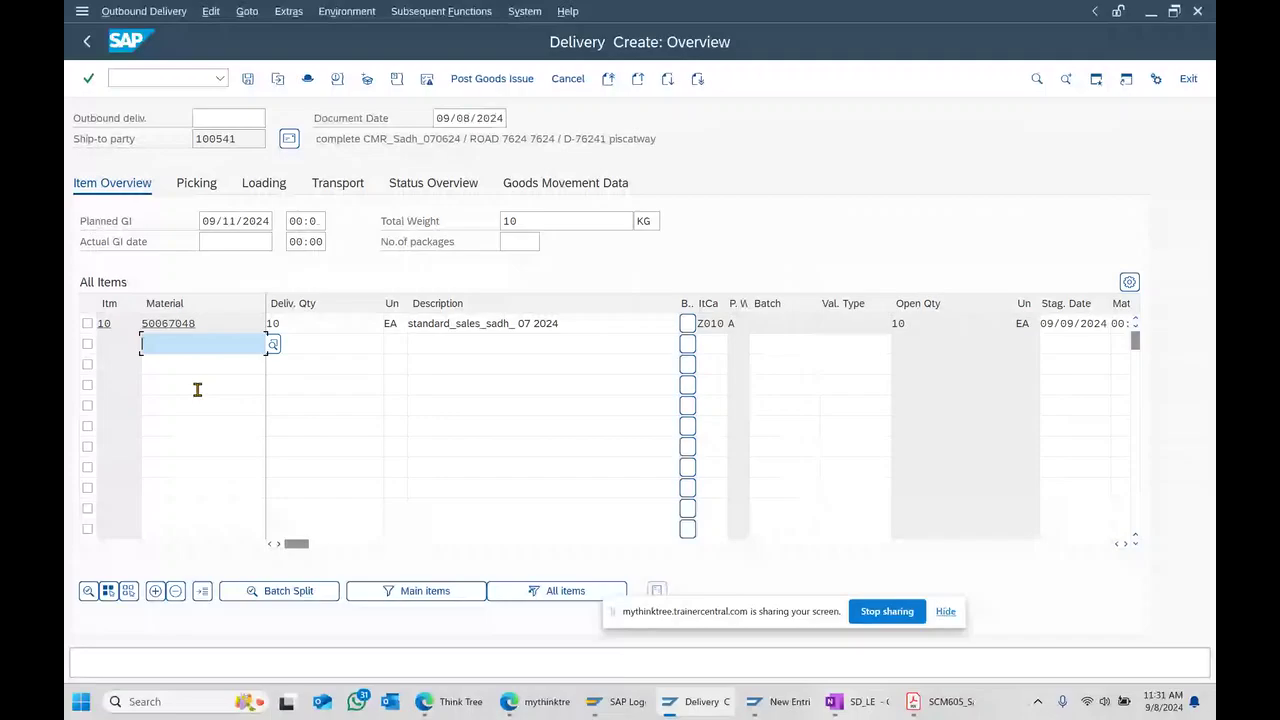
left_click(87, 41)
left_click(408, 339)
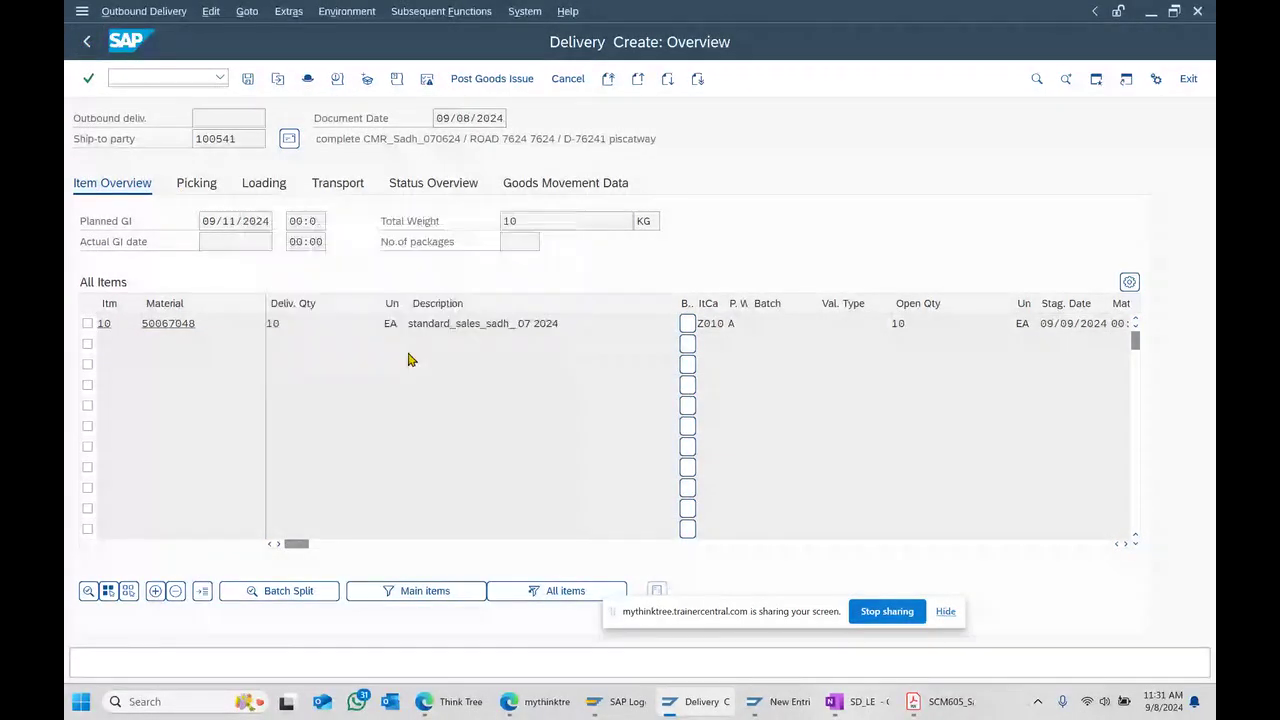
left_click(87, 41)
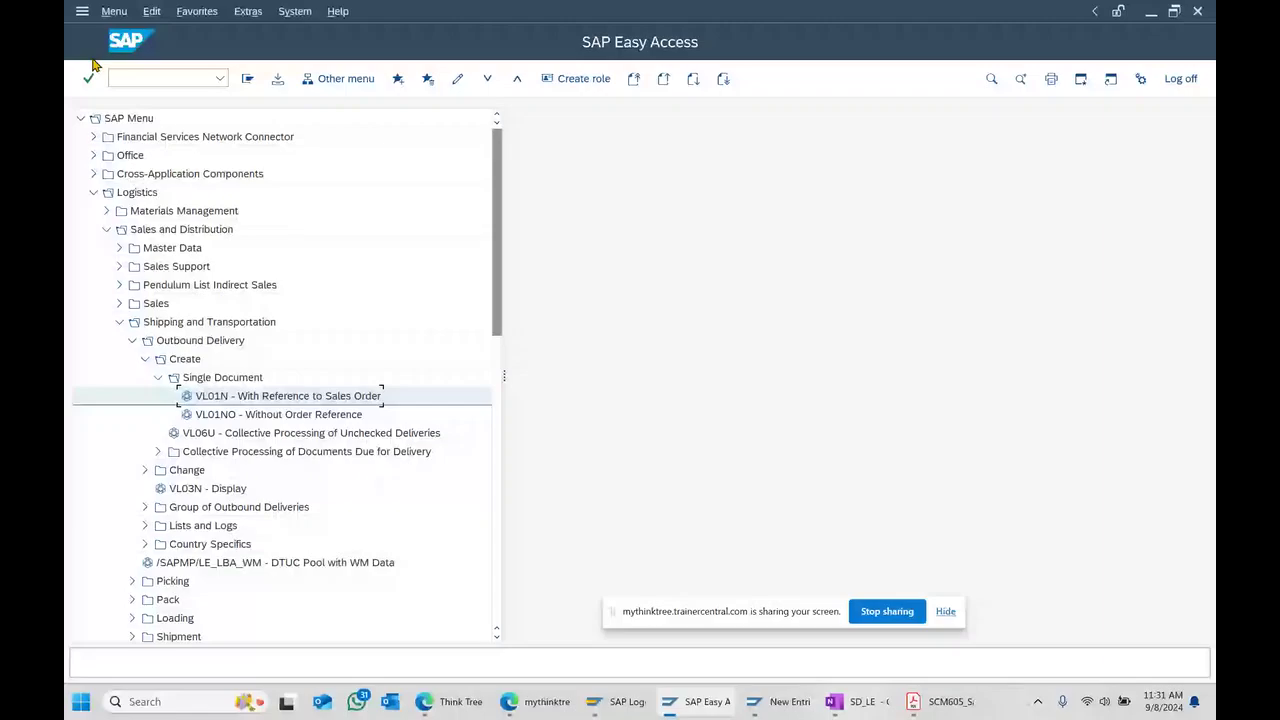
double_click(245, 400)
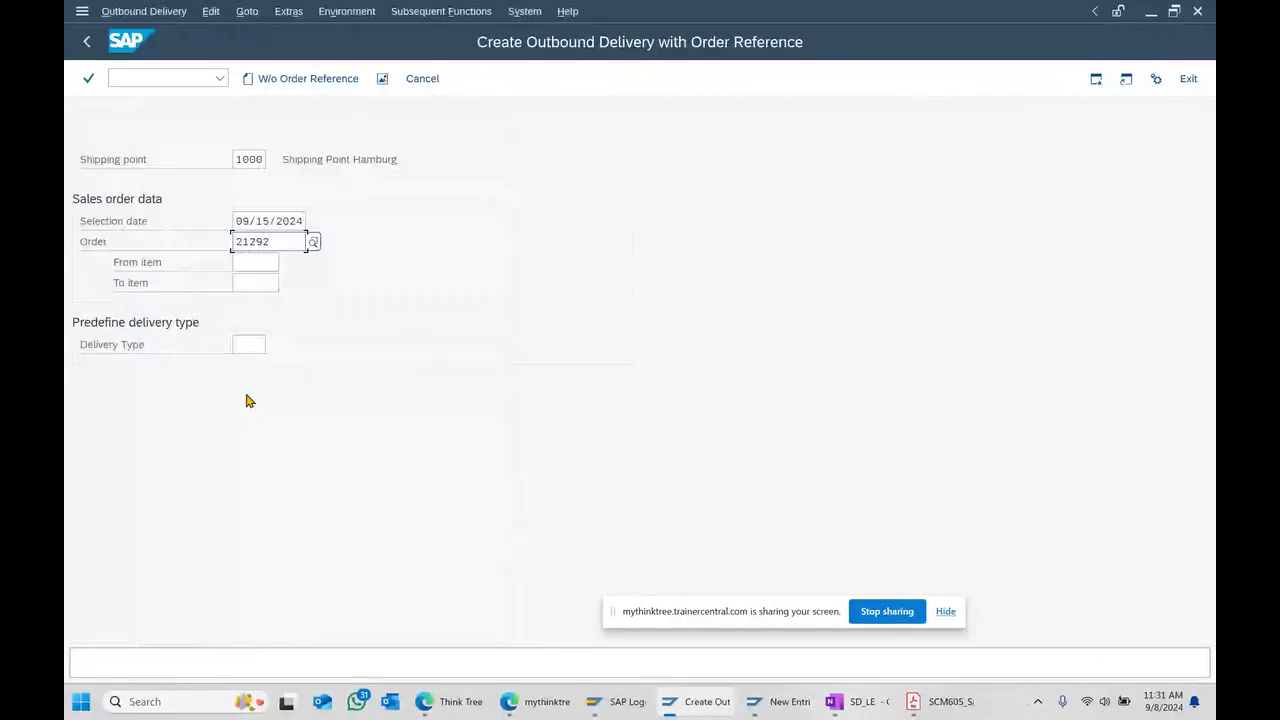
double_click(266, 242)
left_click(87, 41)
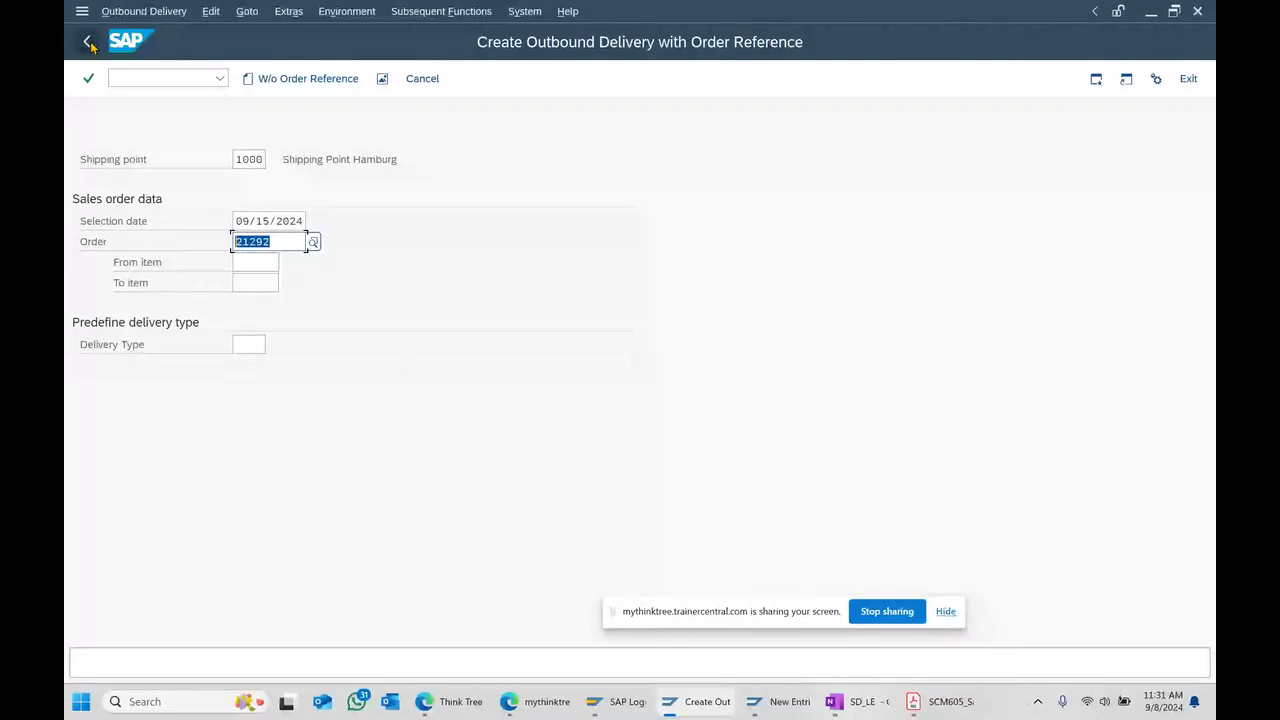
- Start a sales order of type Z010 with transaction VA01 and enter the sold-to party's customer number
left_click(131, 80)
type("VA01")
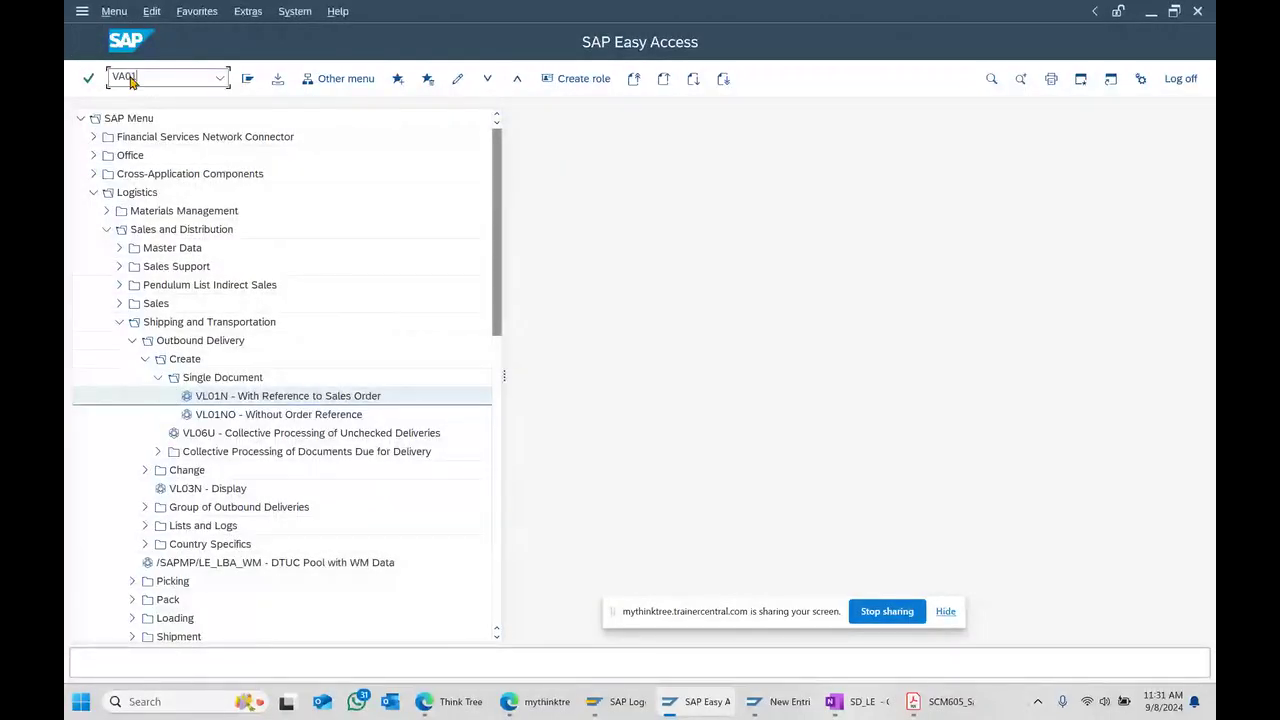
key("Return")
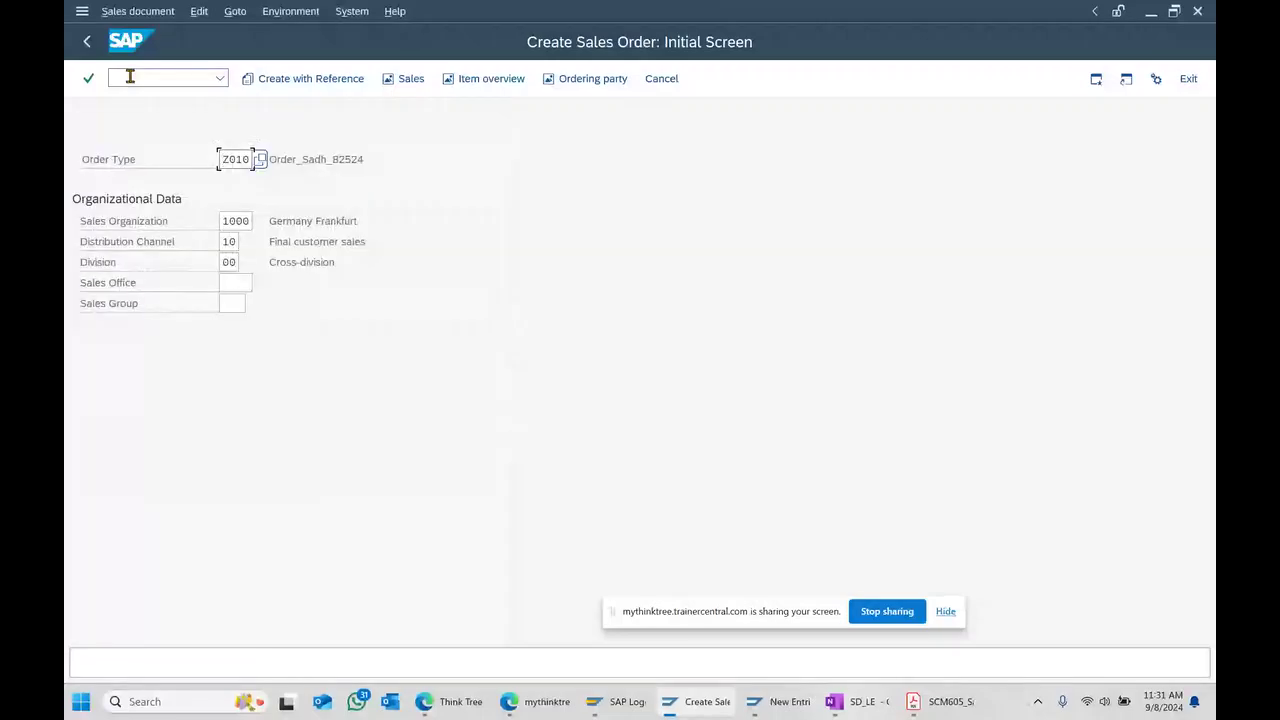
key("Return")
type("100541")
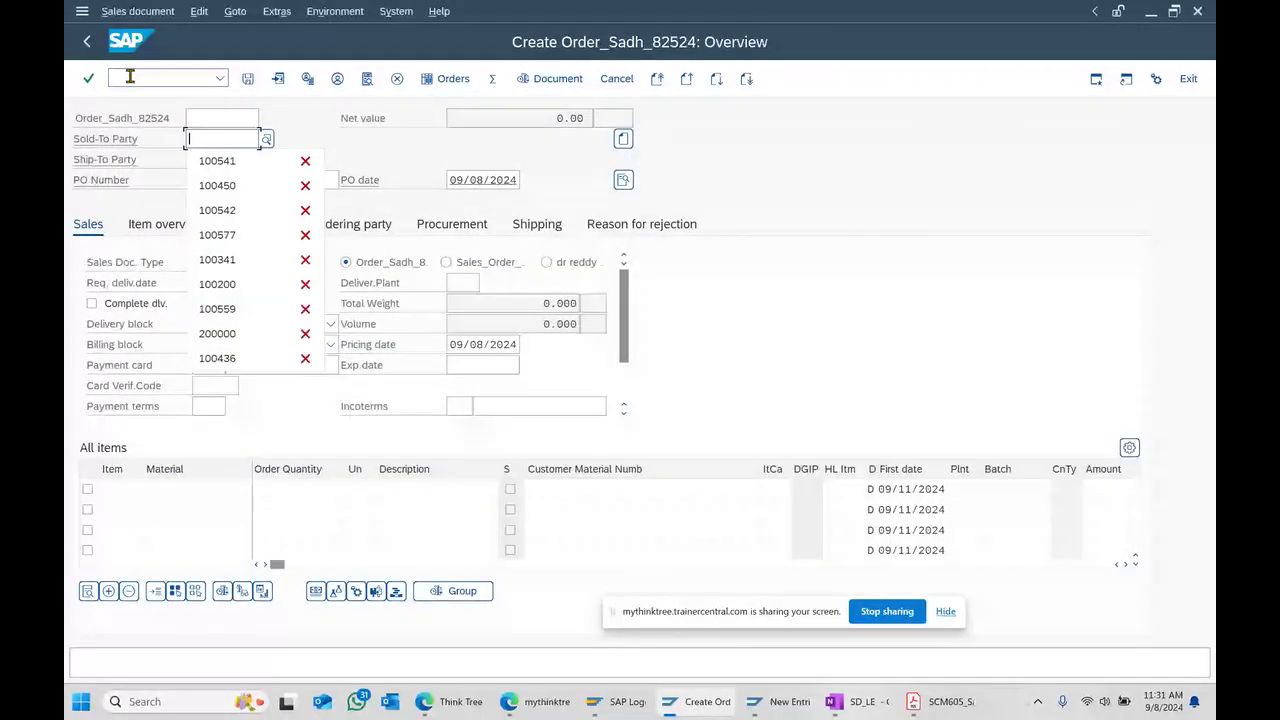
key("Return")
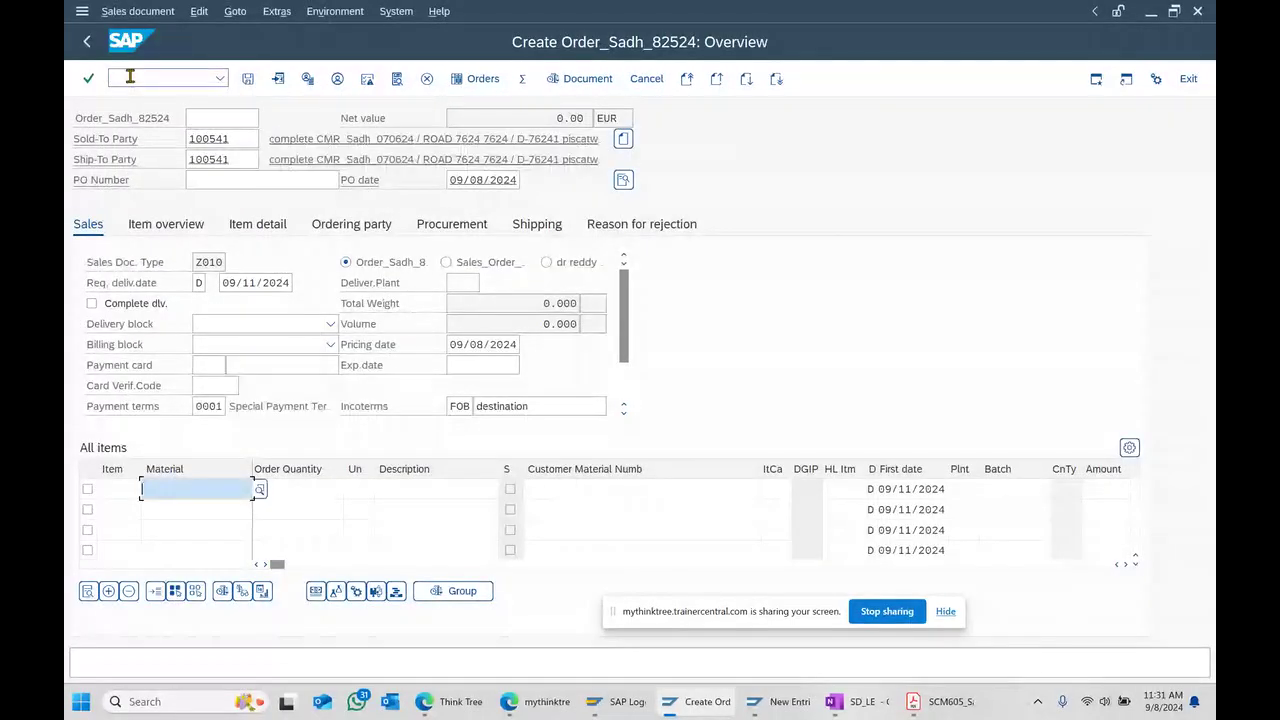
- Add material 50067048 with an order quantity of 10 to the sales order and save the order
key("Down")
key("Return")
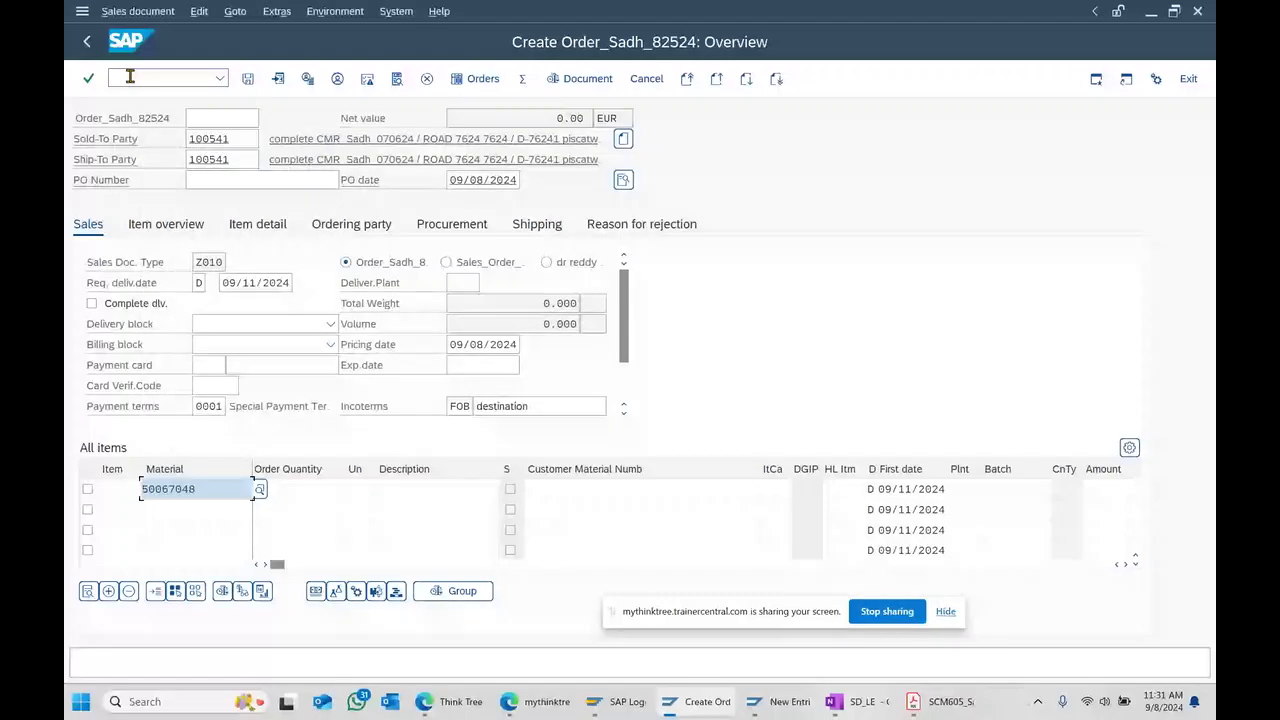
key("Tab")
type("10")
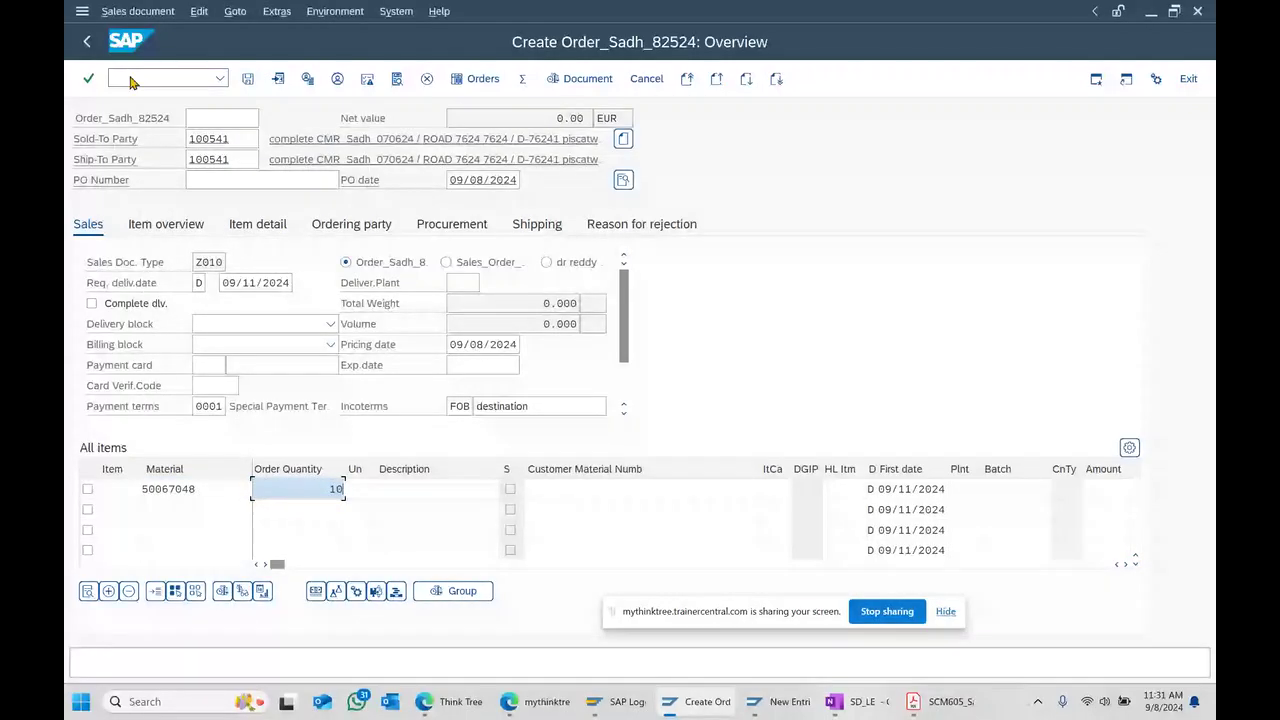
key("Return")
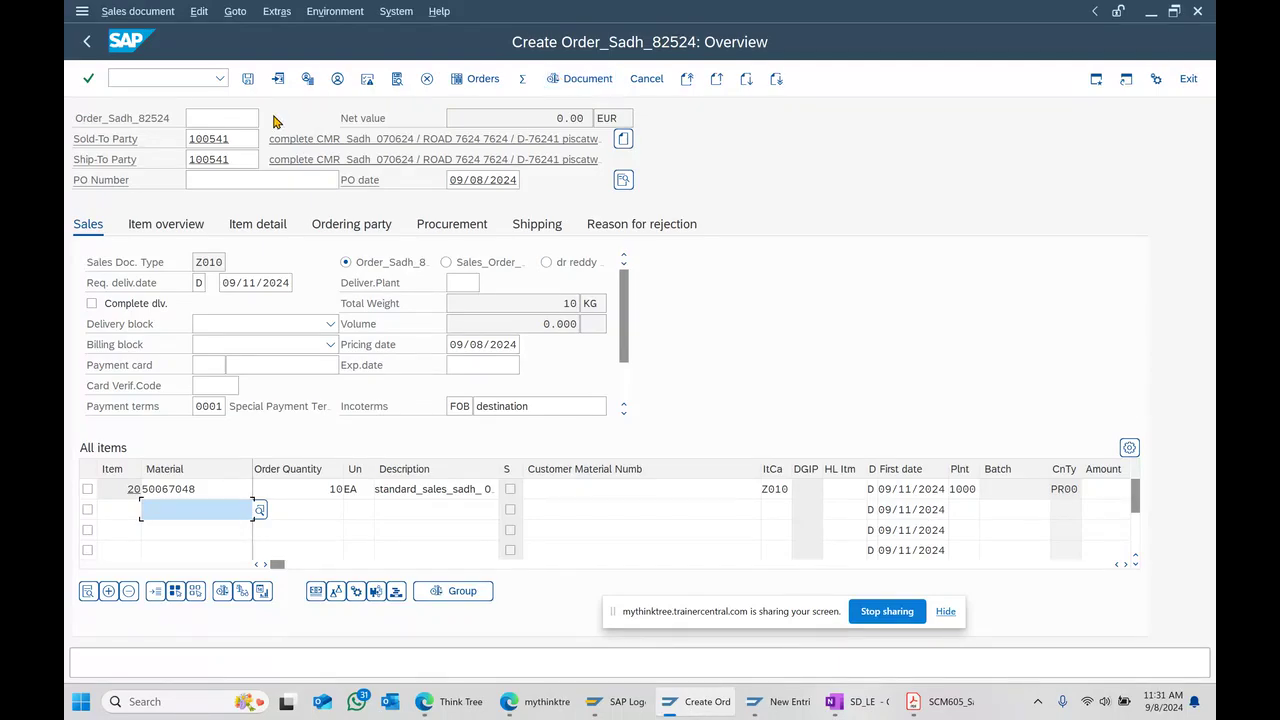
left_click(248, 79)
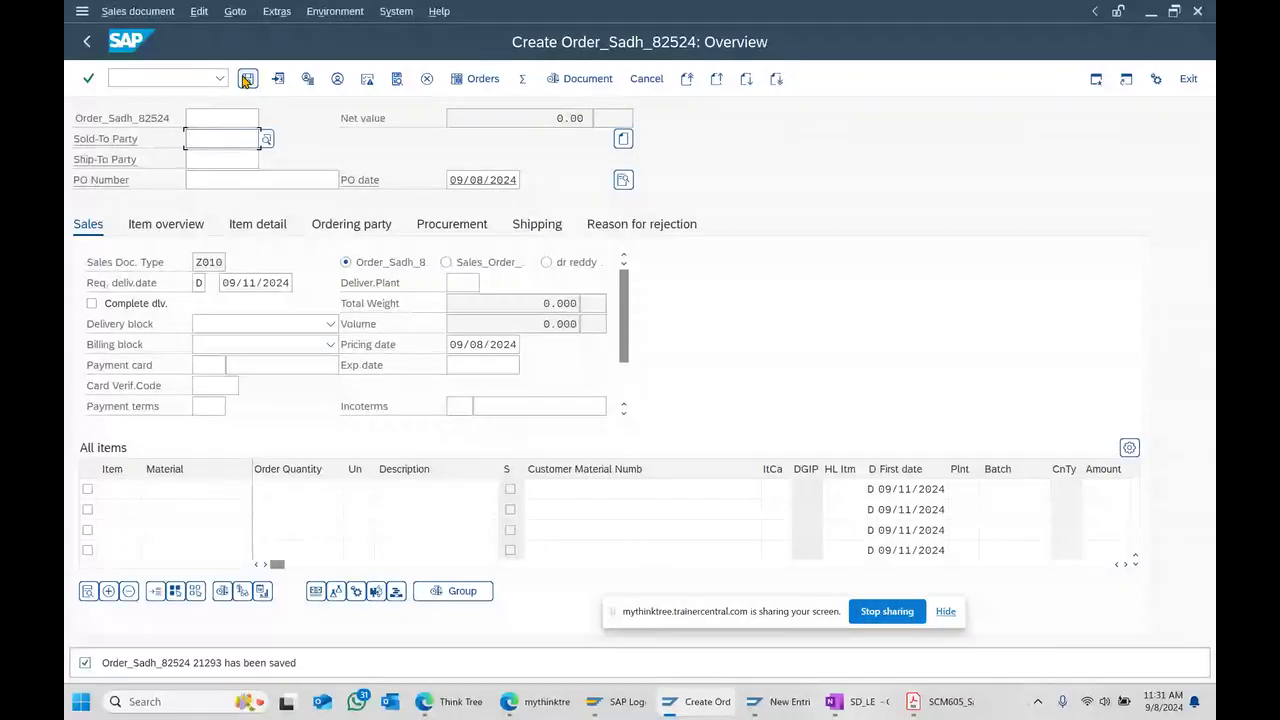
- Test creating an outbound delivery with VL01N for the newly saved sales order, review its item overview, and exit without saving
left_click(87, 41)
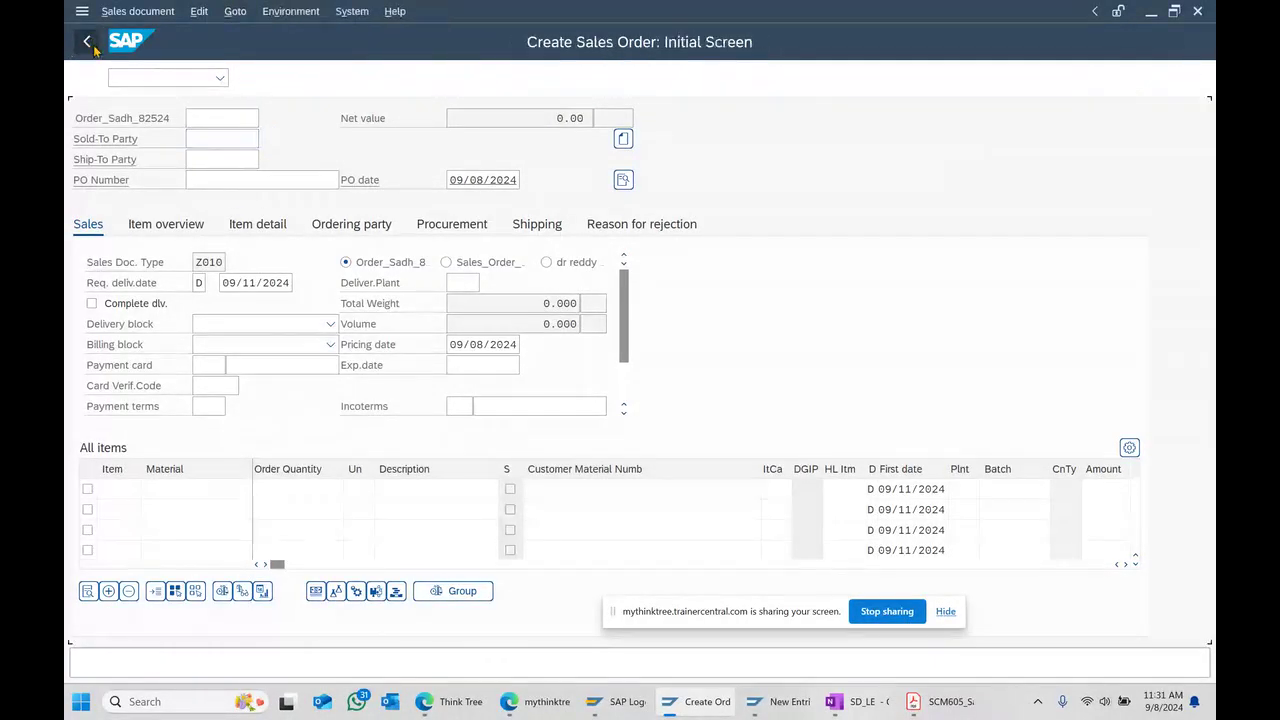
left_click(88, 42)
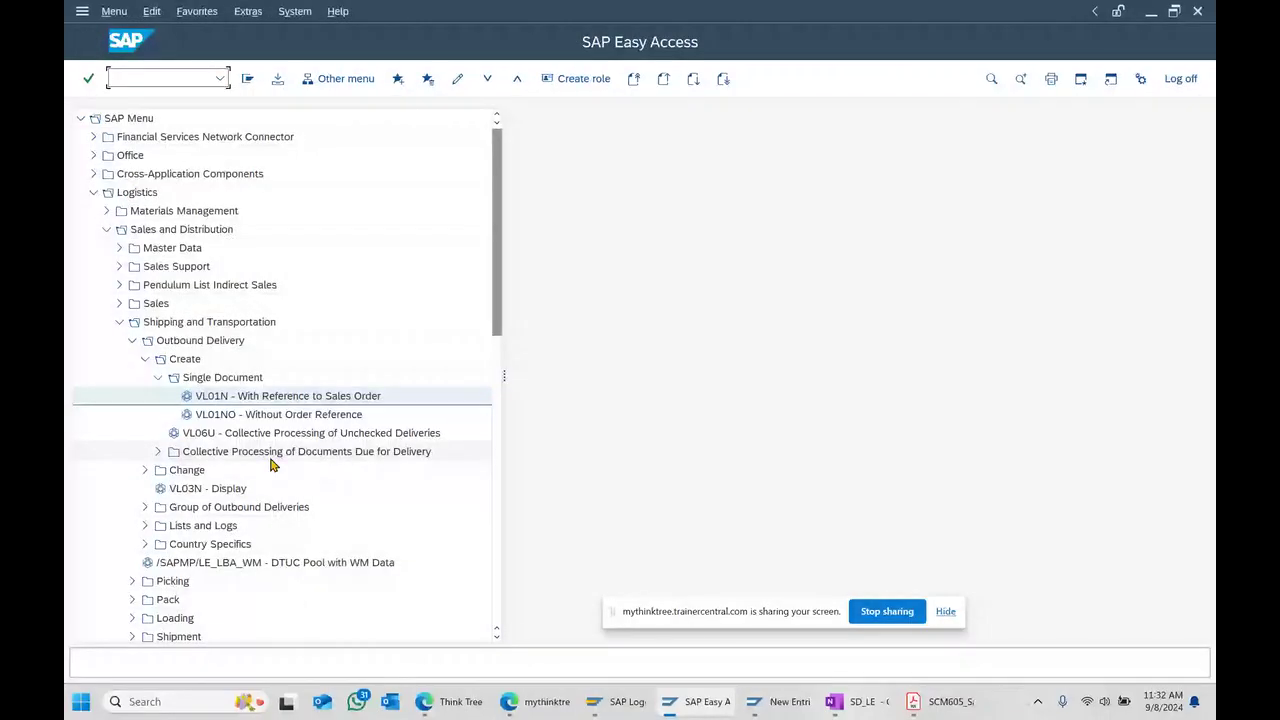
double_click(235, 398)
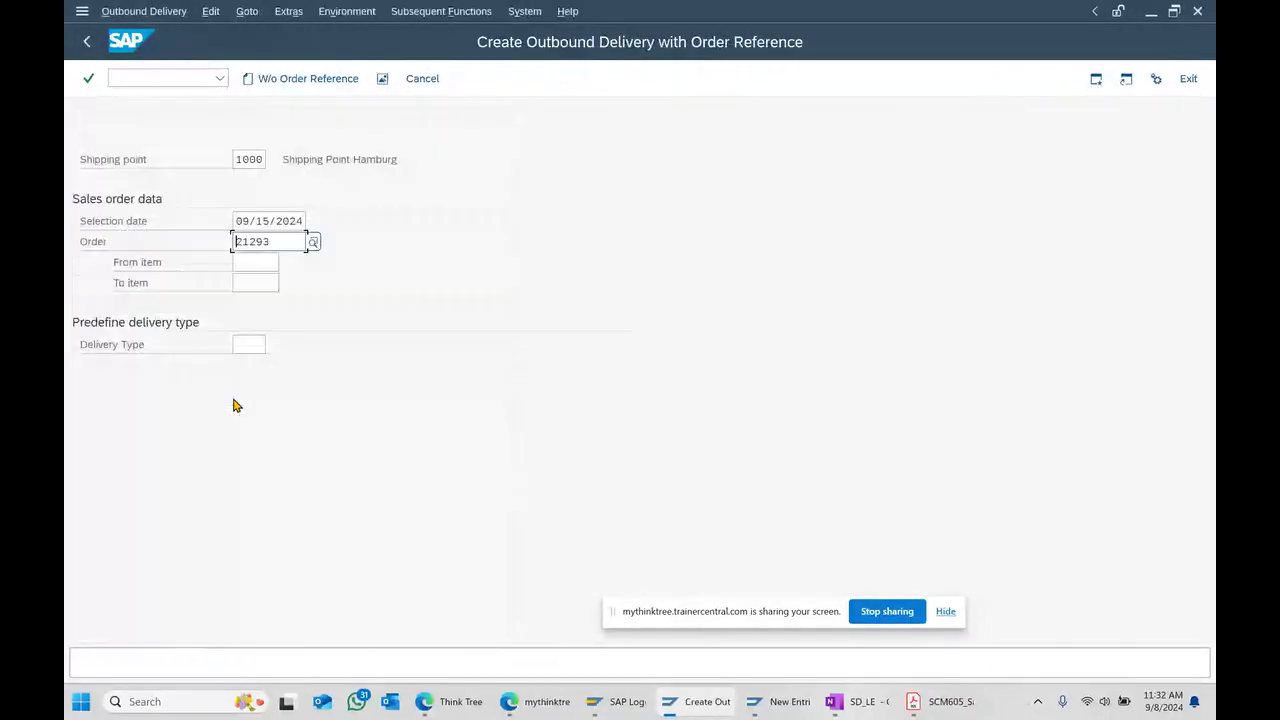
key("Return")
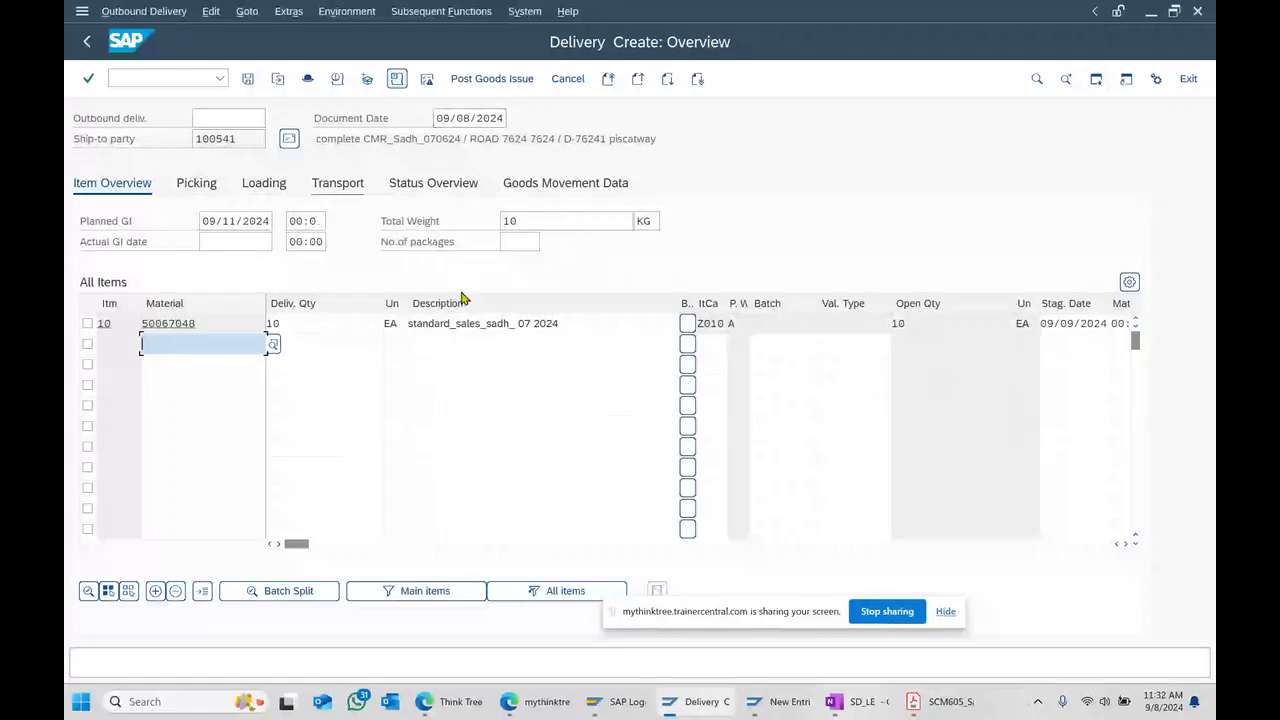
left_click_drag(765, 617, 795, 622)
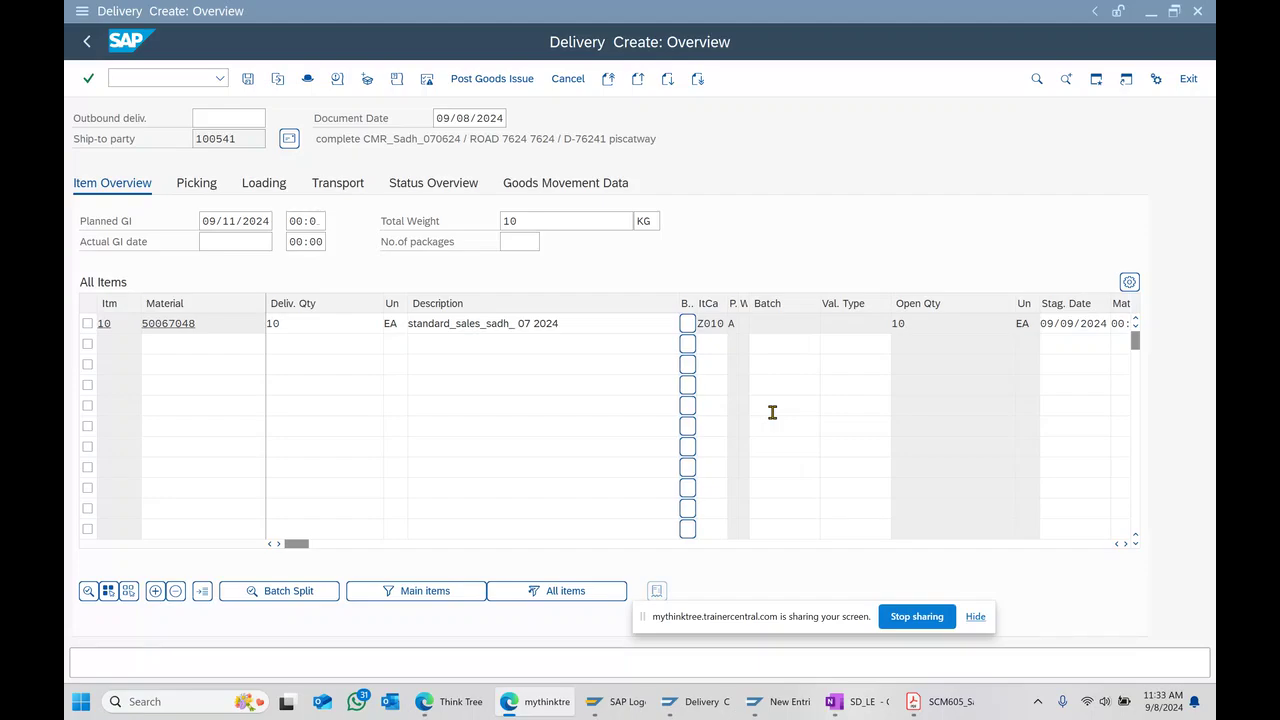
left_click(88, 42)
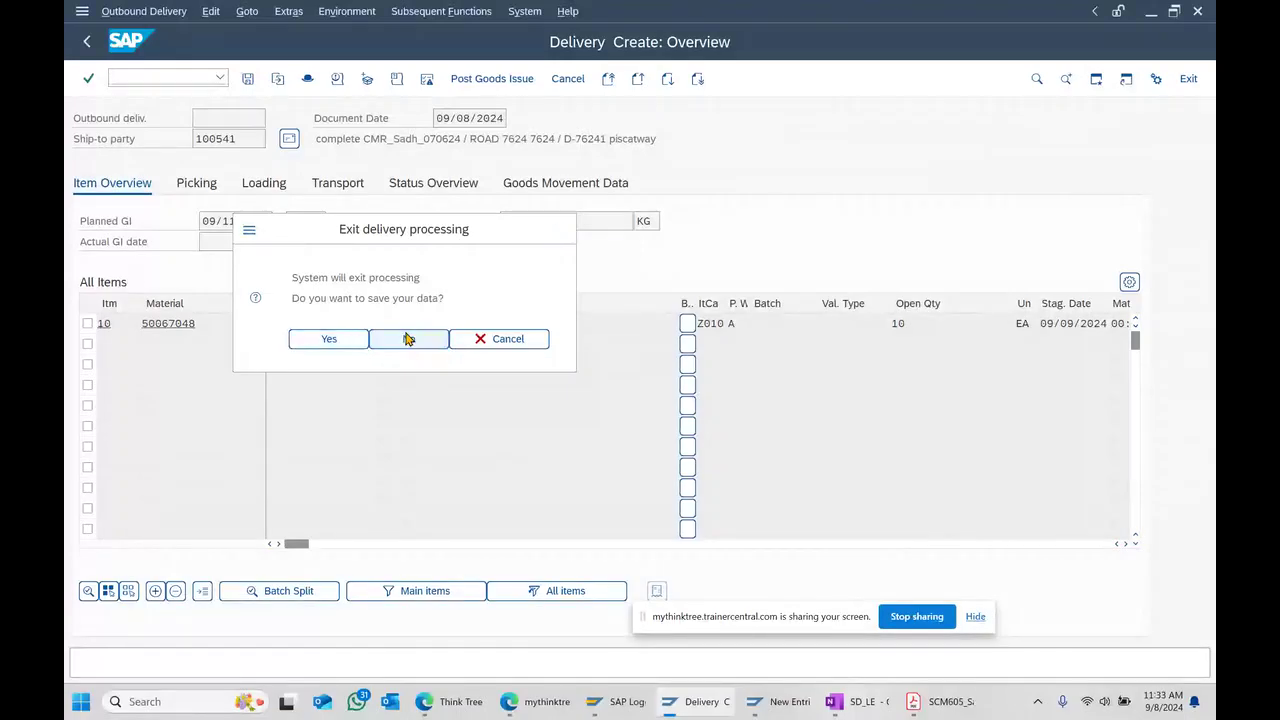
left_click(408, 339)
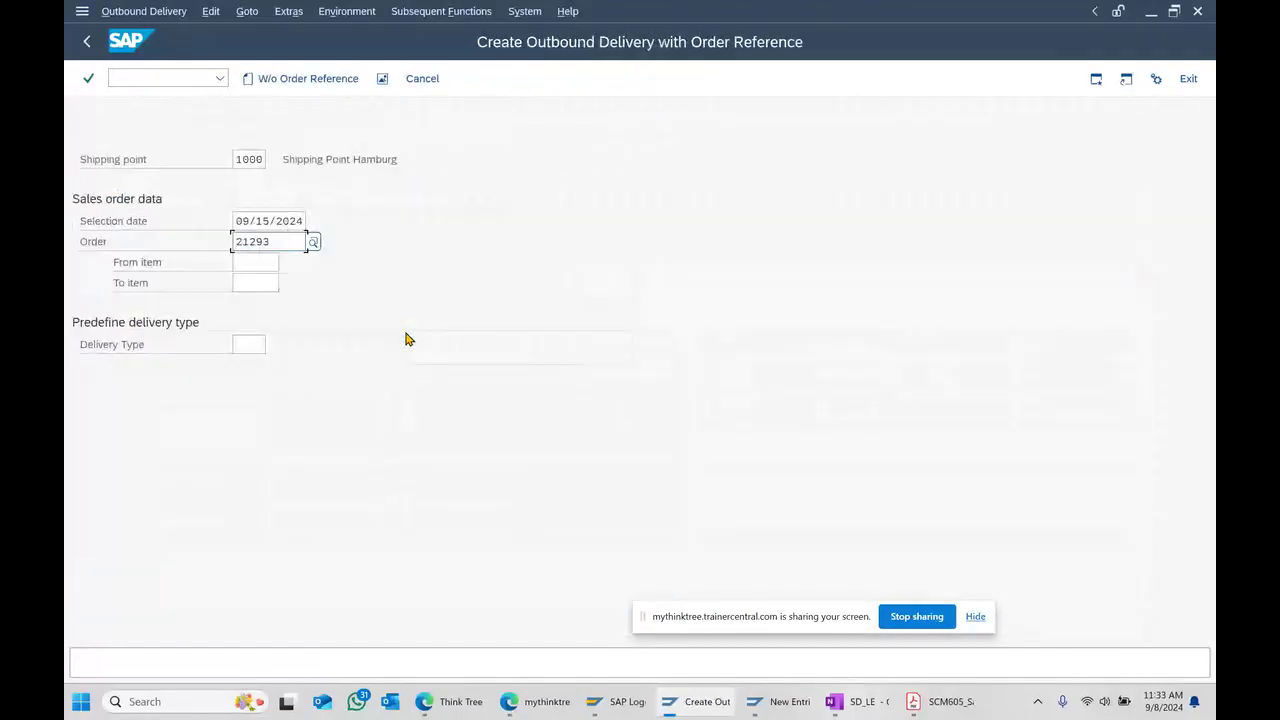
left_click(87, 44)
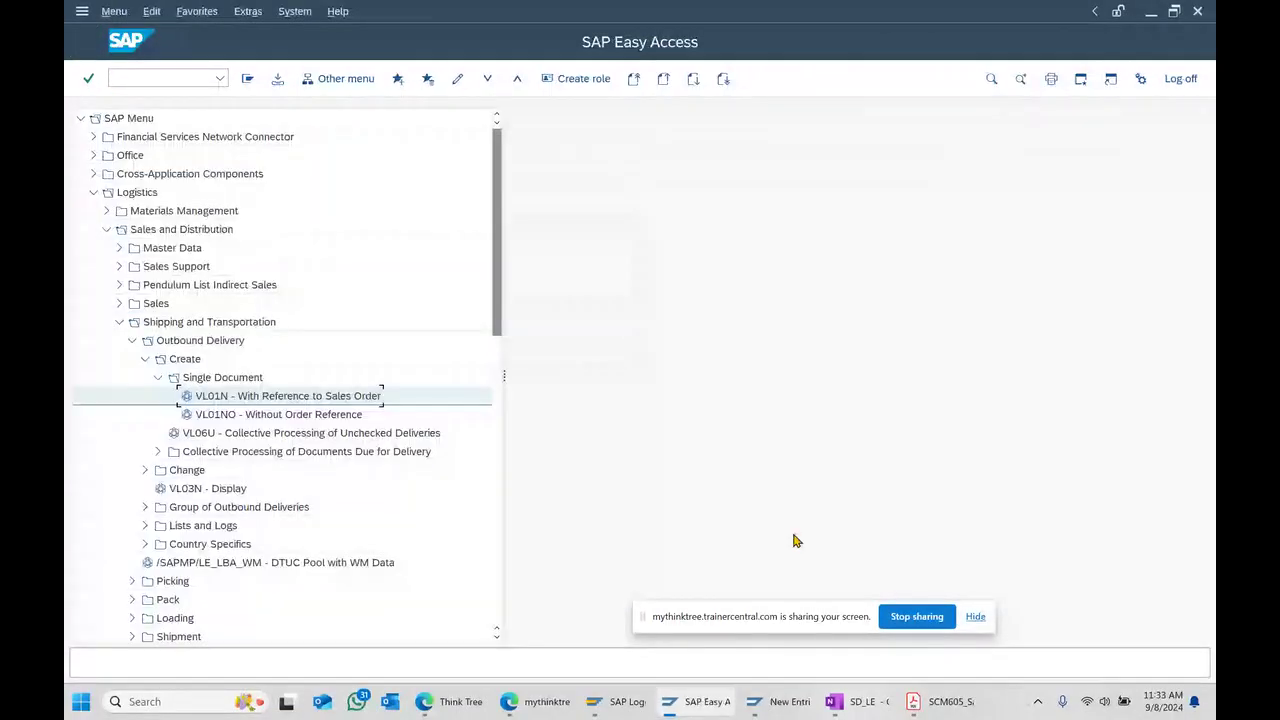
- Switch to the copy control session and examine the header details for sales document type Z010 to delivery type LF
left_click(922, 702)
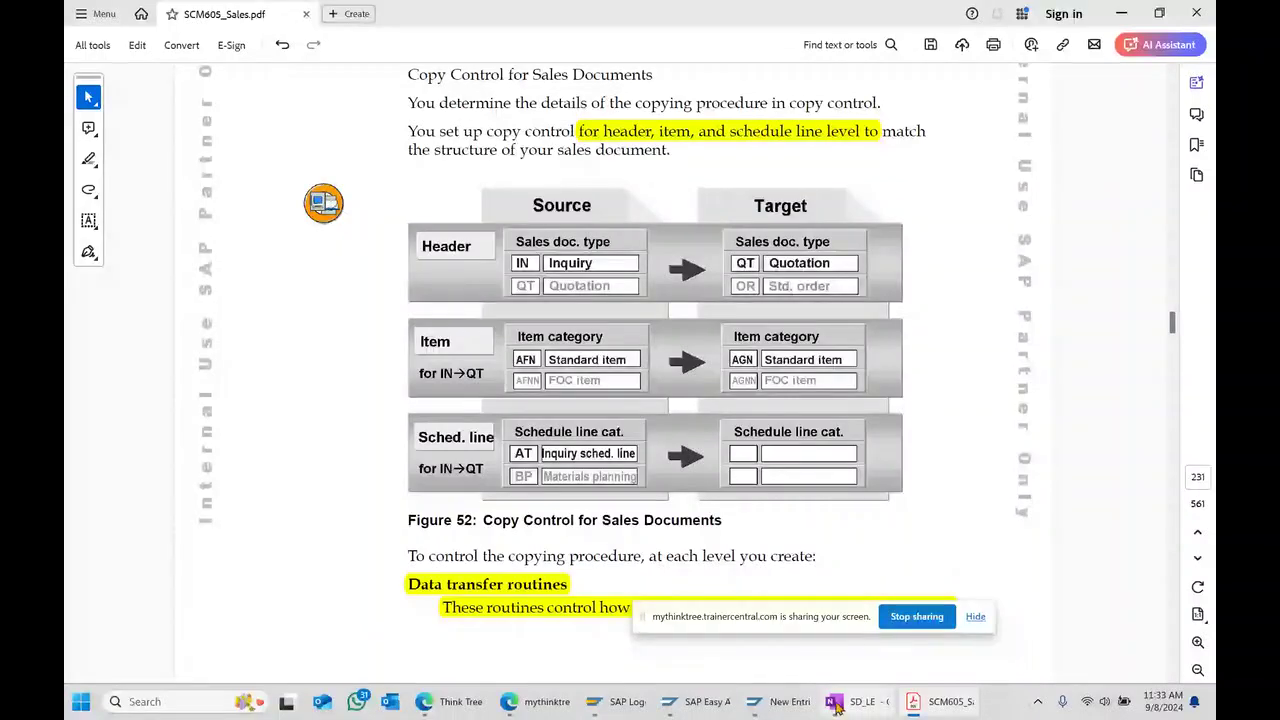
left_click(765, 705)
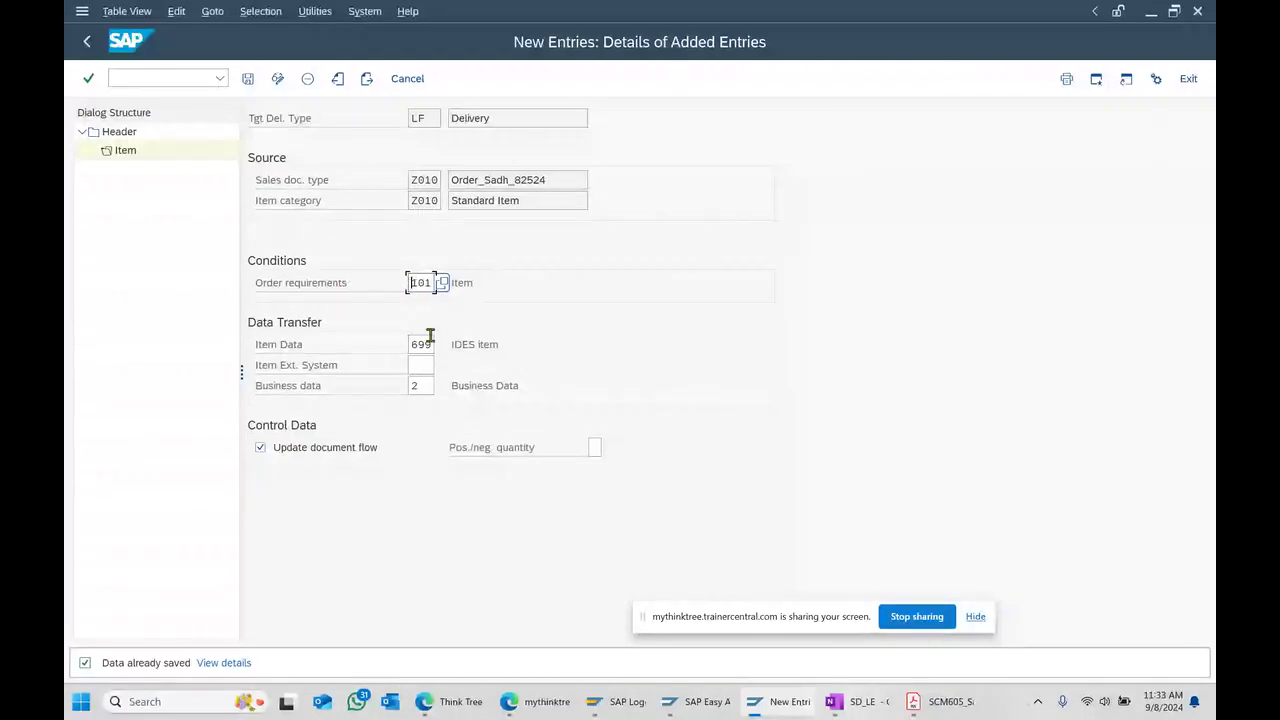
double_click(119, 131)
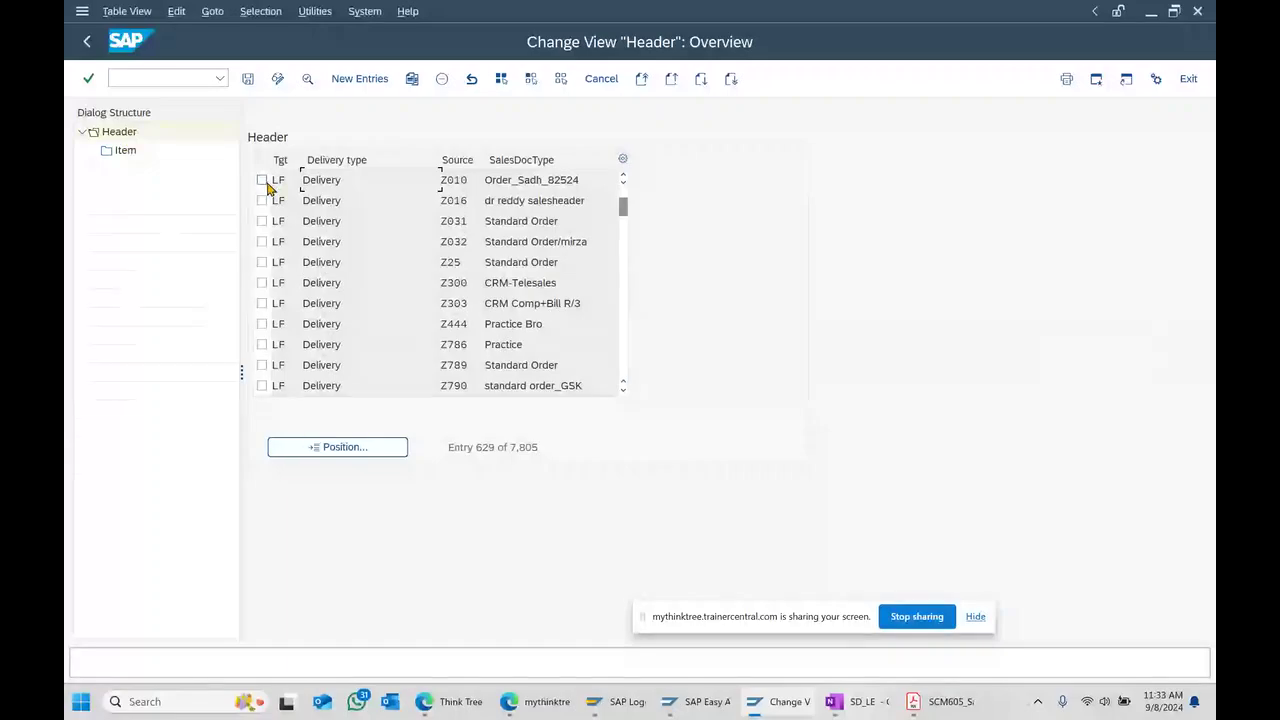
left_click(262, 180)
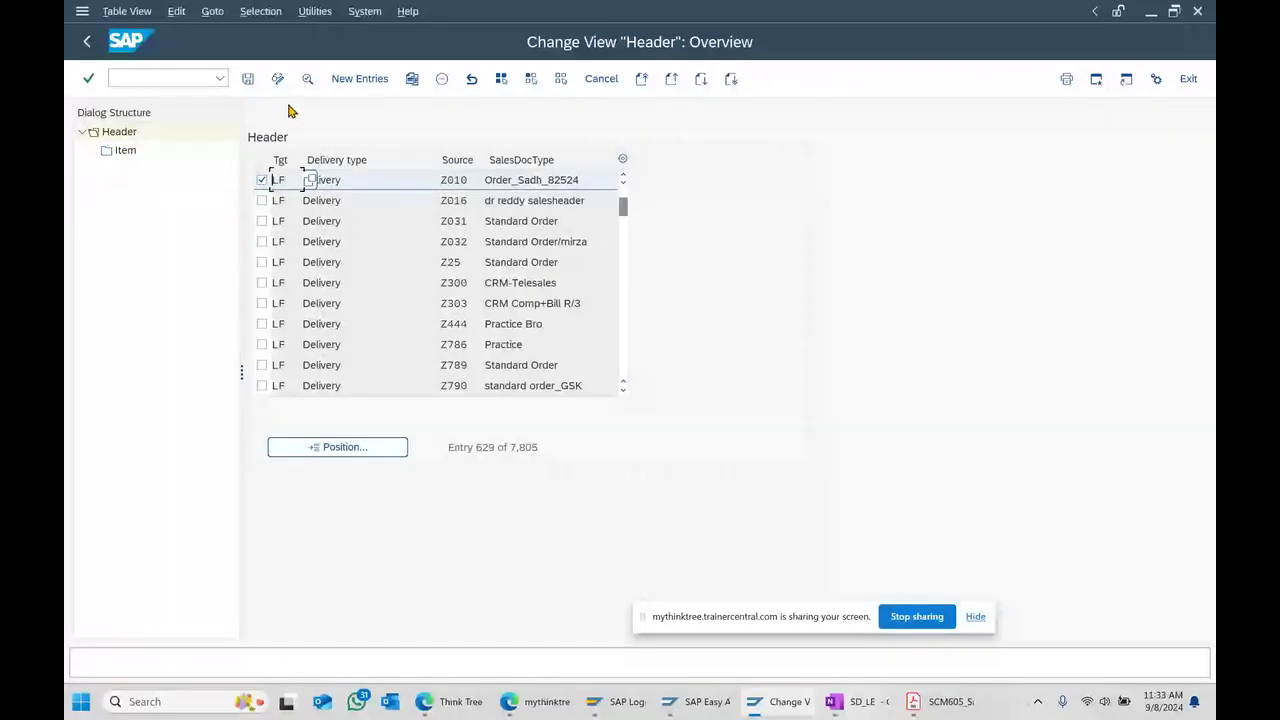
left_click(308, 78)
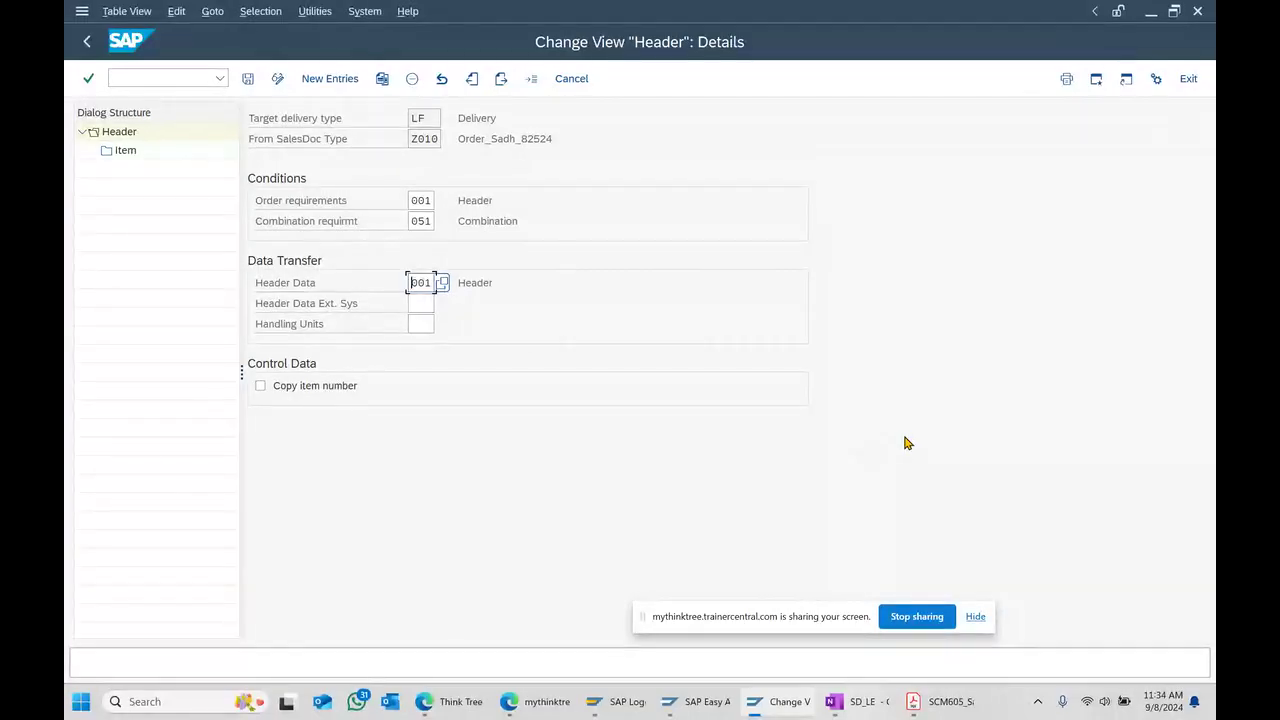
- Switch to SCM605_Sales.pdf and read the explanations of data transfer routines, copying requirements and indicators in copy control
left_click(857, 700)
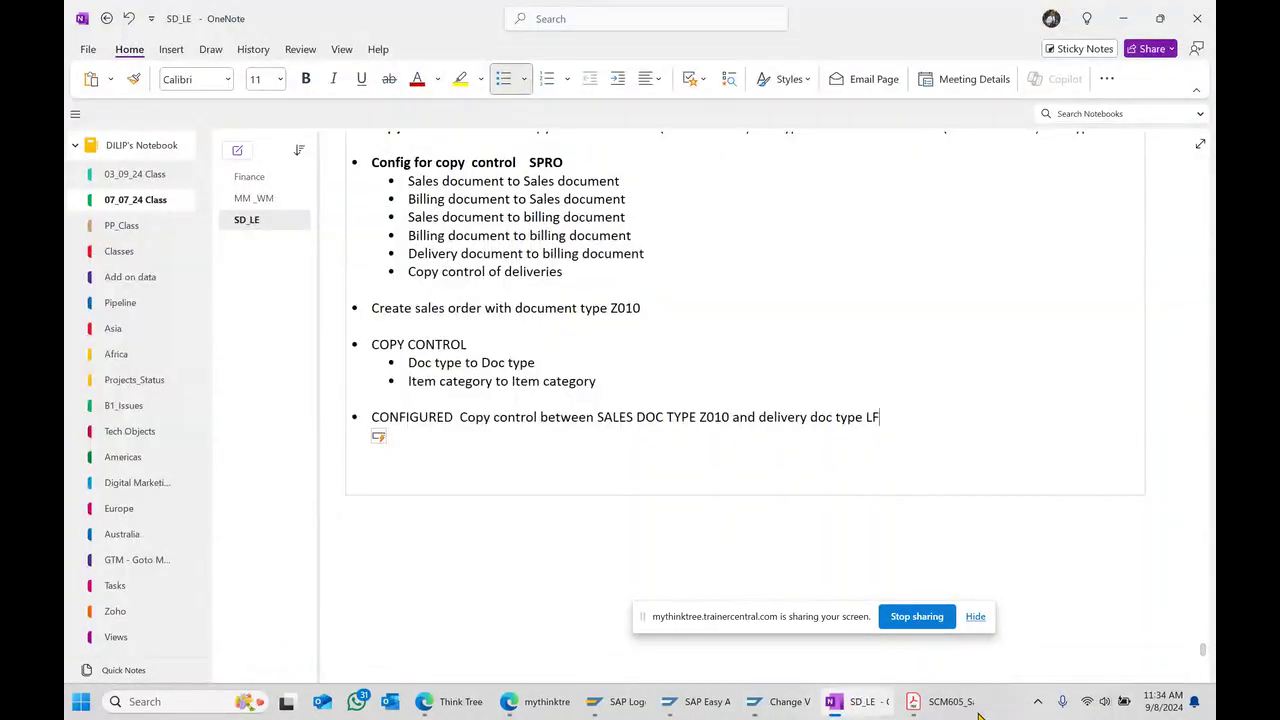
left_click(932, 708)
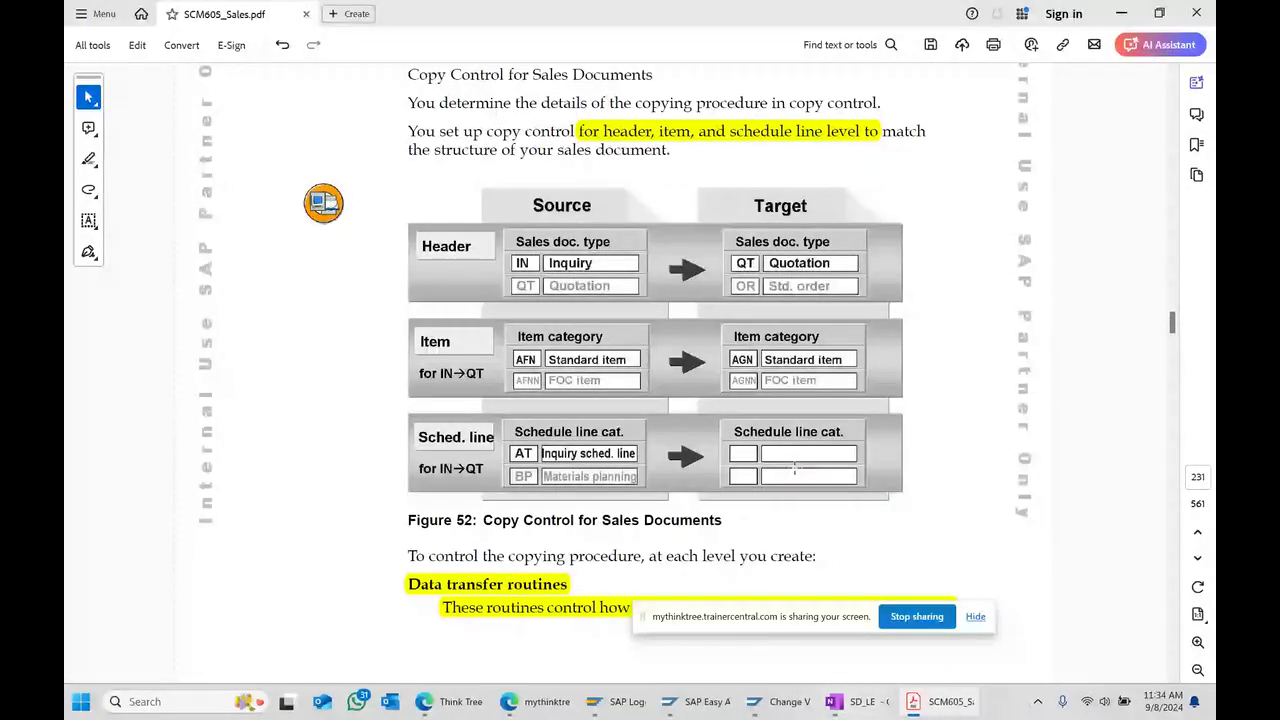
scroll(795, 468, "down", 5)
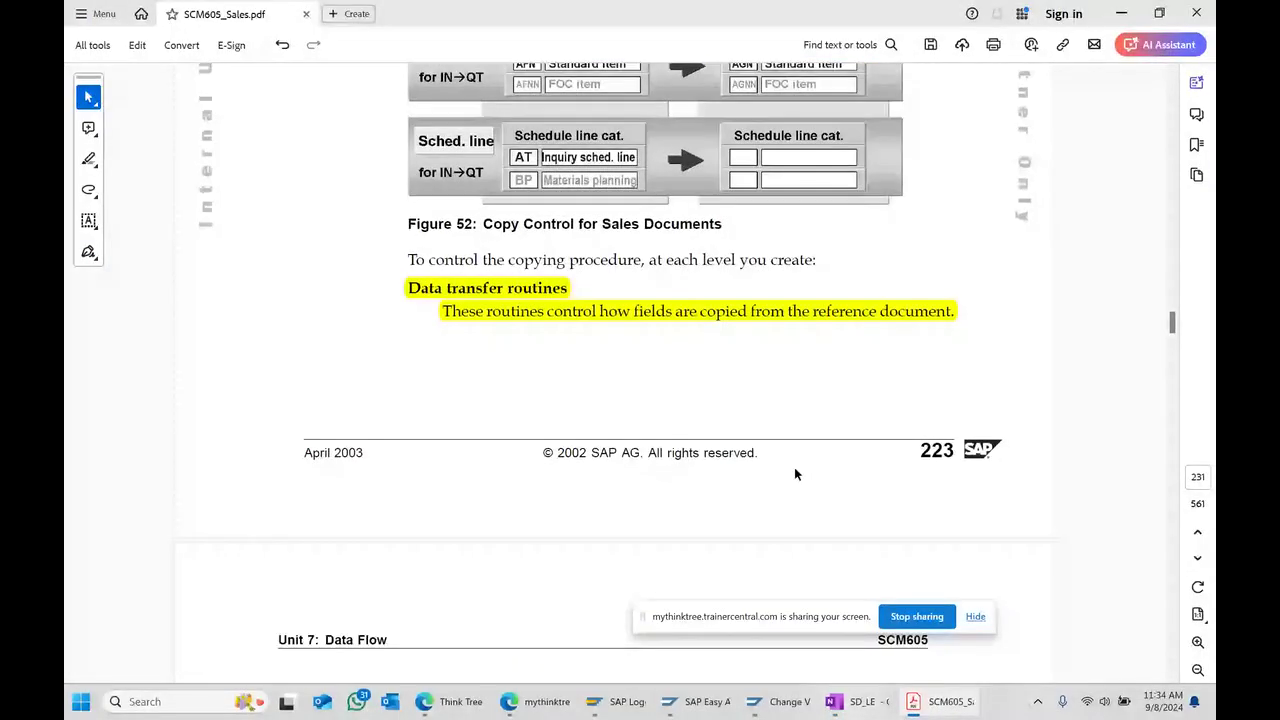
scroll(794, 474, "down", 4)
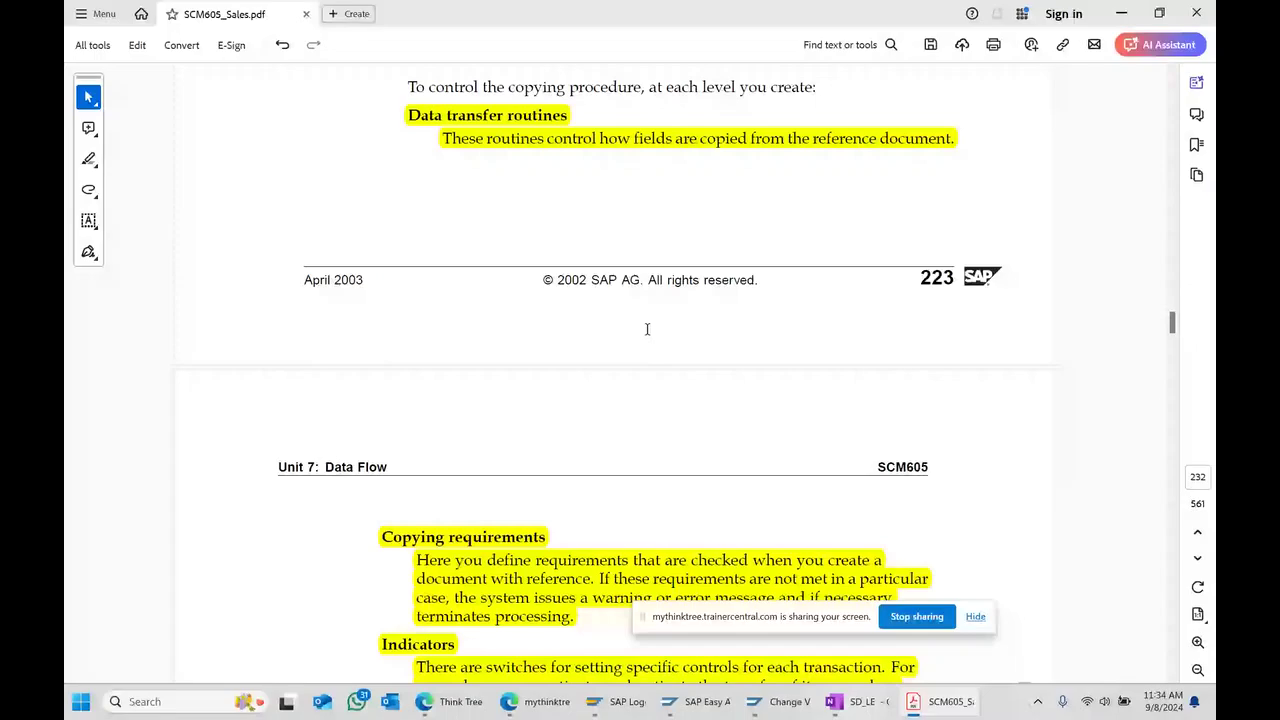
scroll(647, 335, "down", 1)
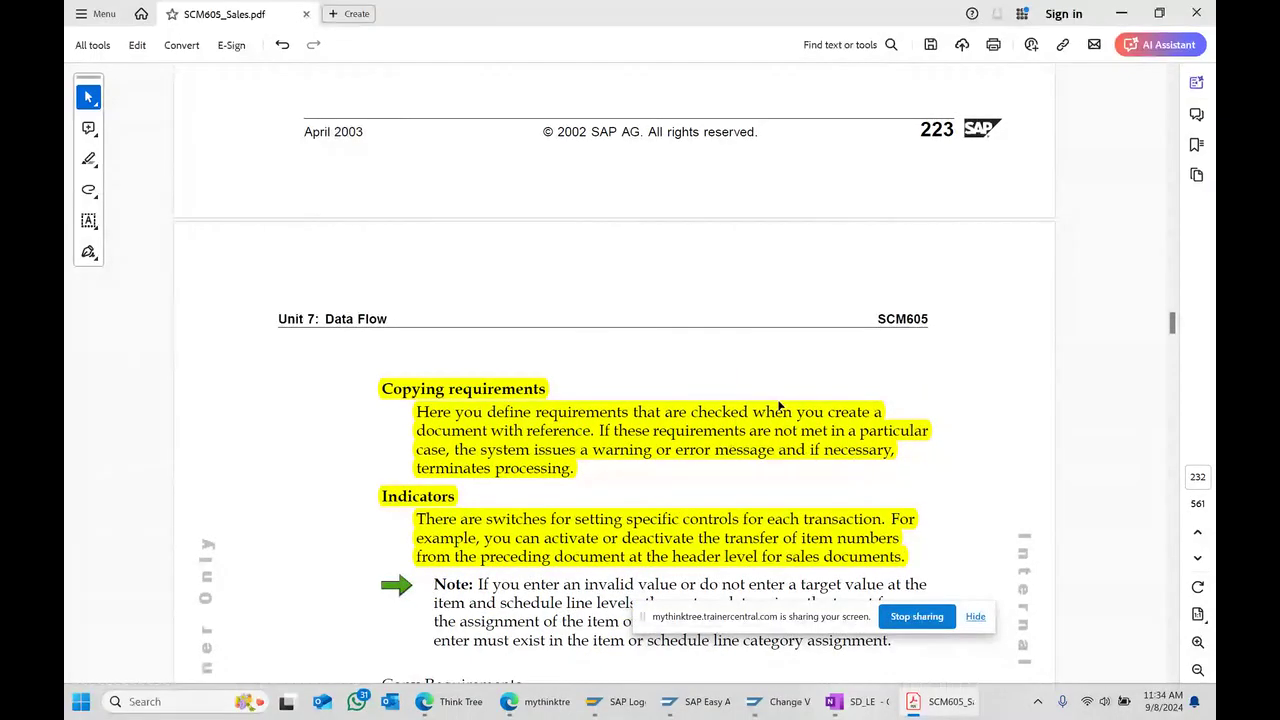
scroll(779, 404, "down", 1)
scroll(779, 404, "down", 2)
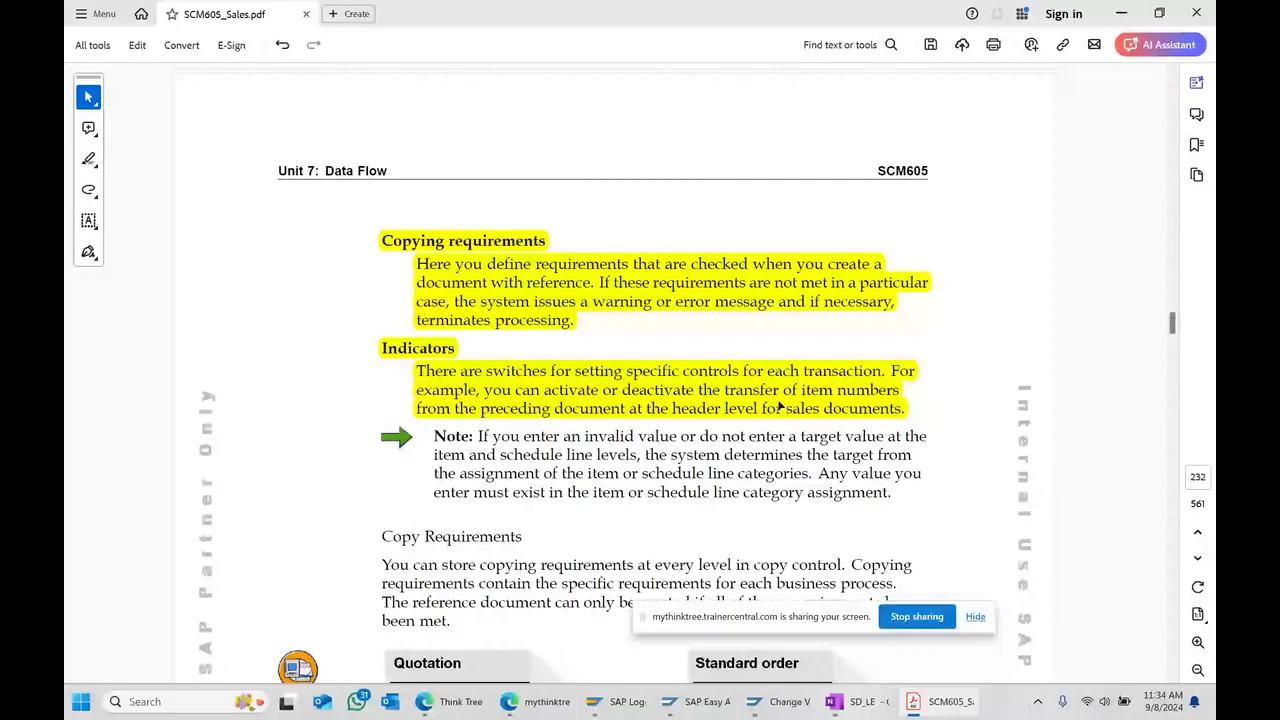
- Compare the data transfer routines explanation in SCM605_Sales.pdf with the Z010 to LF header settings and the OneNote copy control notes
scroll(779, 404, "up", 8)
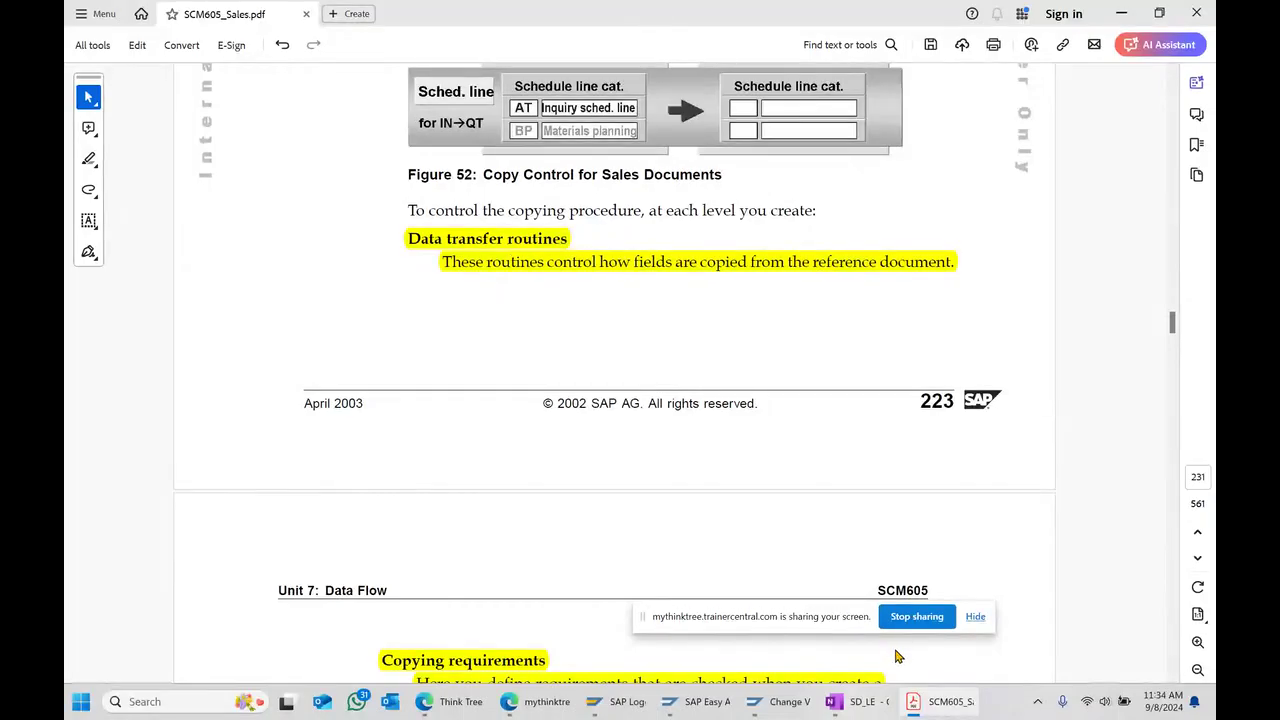
left_click(785, 701)
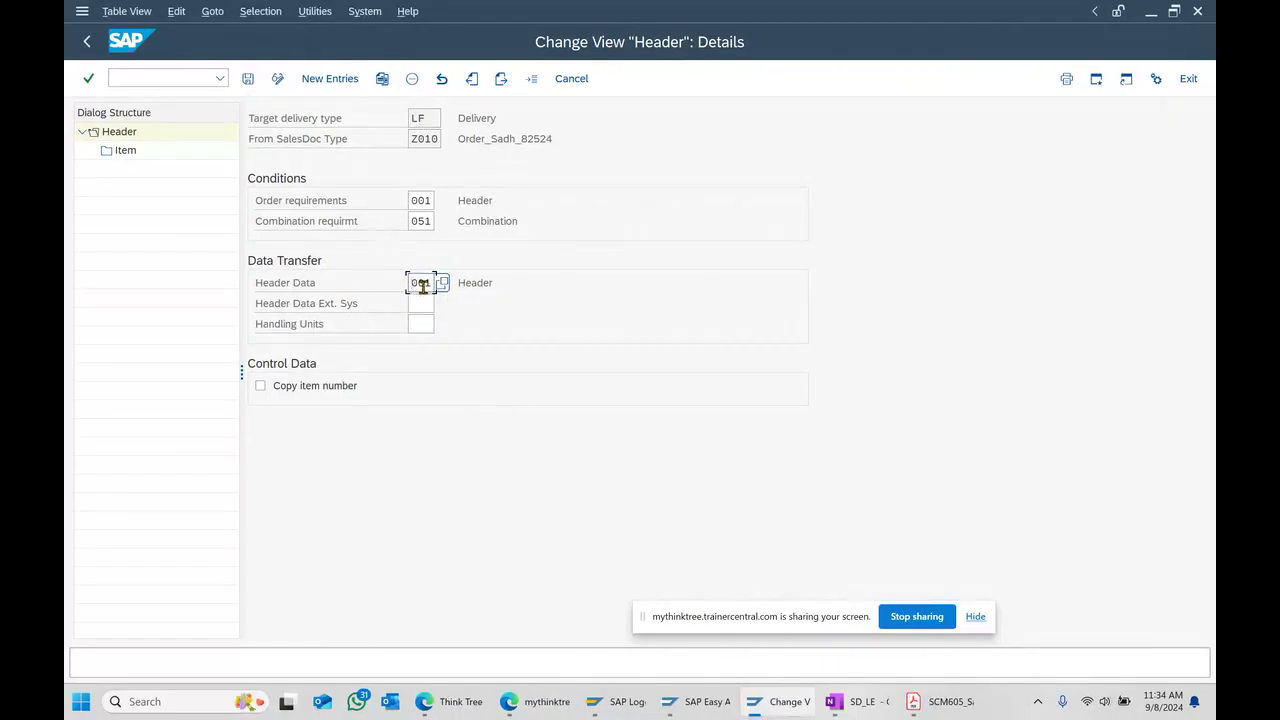
left_click(858, 703)
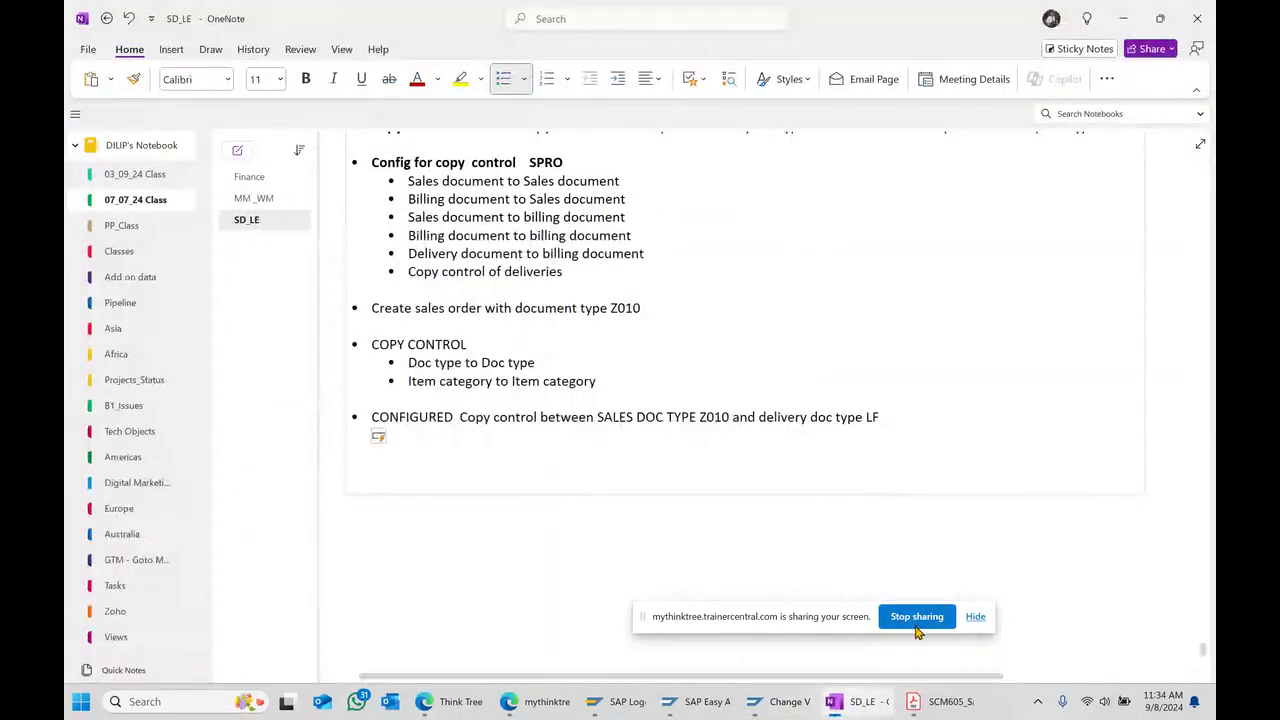
left_click(940, 701)
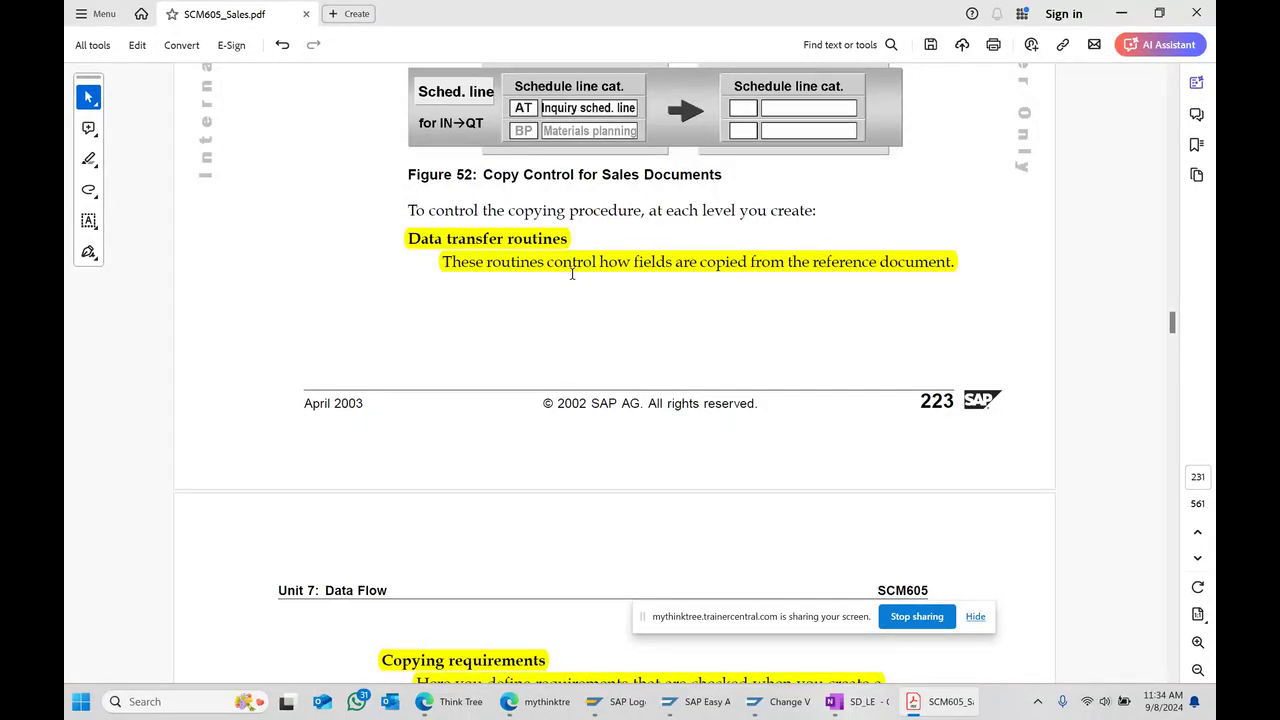
key("alt+Tab")
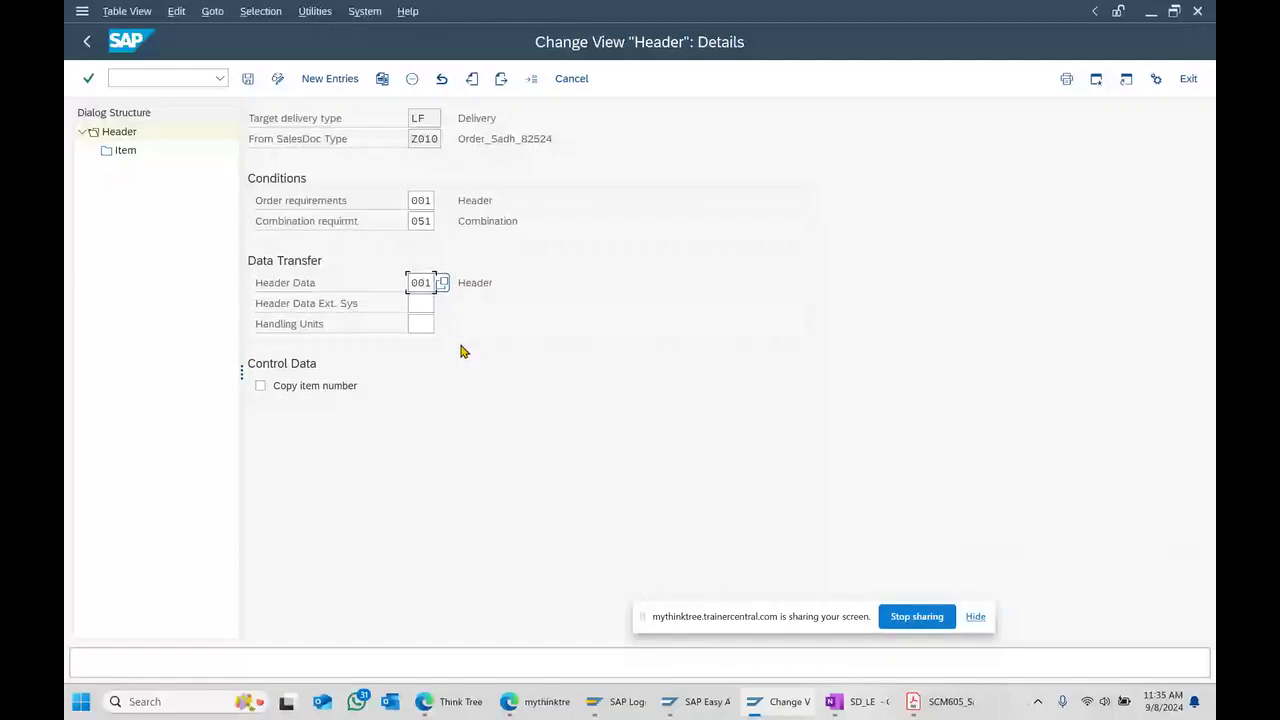
left_click(870, 702)
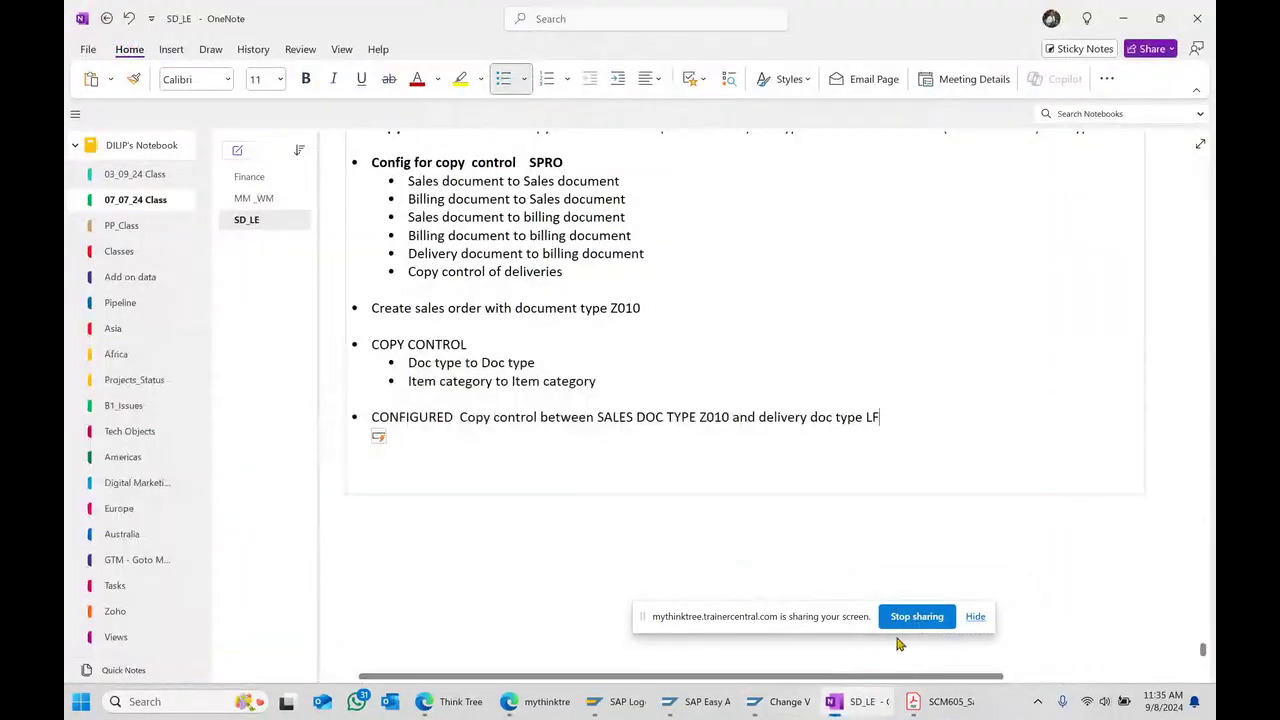
left_click(935, 702)
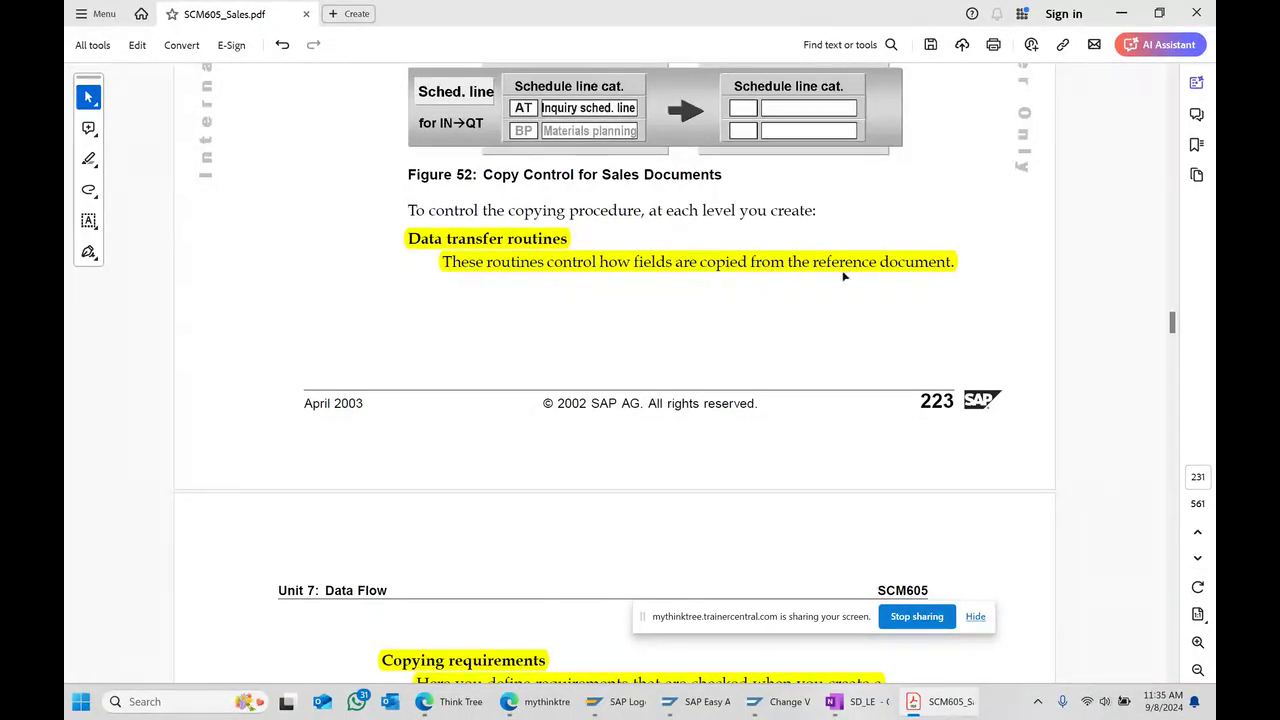
scroll(850, 280, "down", 1)
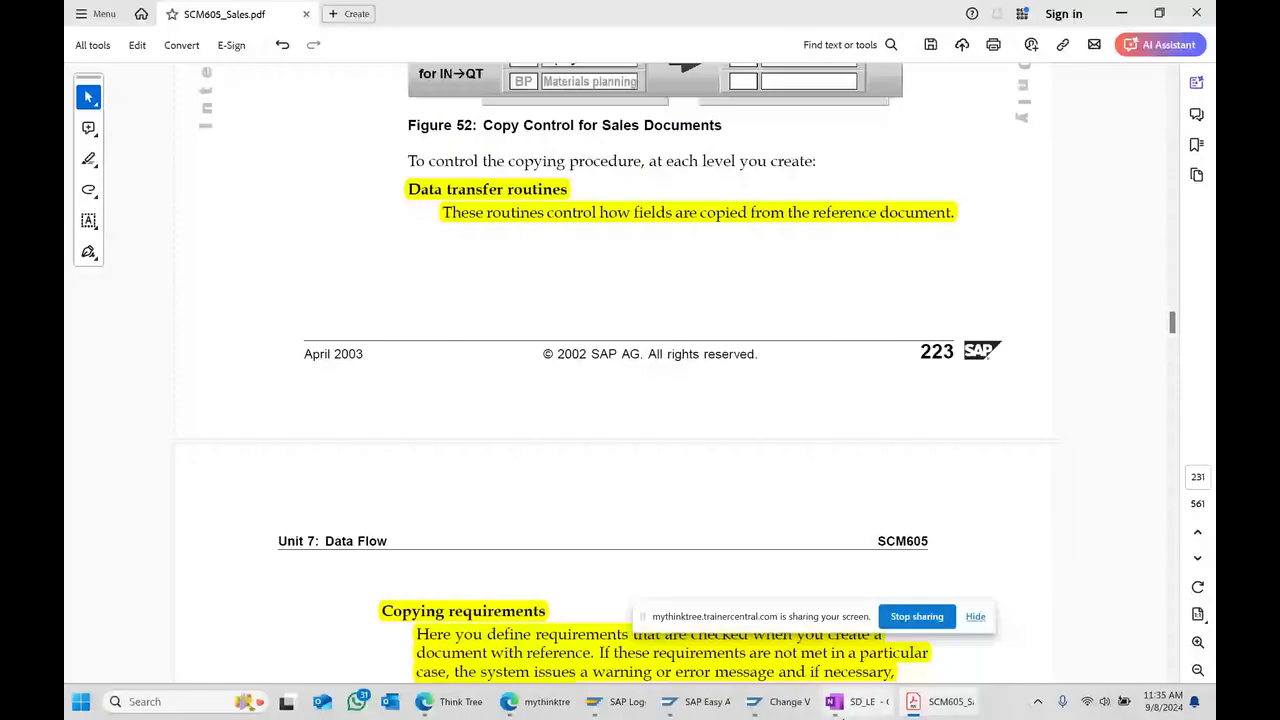
- Switch to the copy control session and review the available data transfer routines for Header Data, including routines 1 and 101
left_click(782, 701)
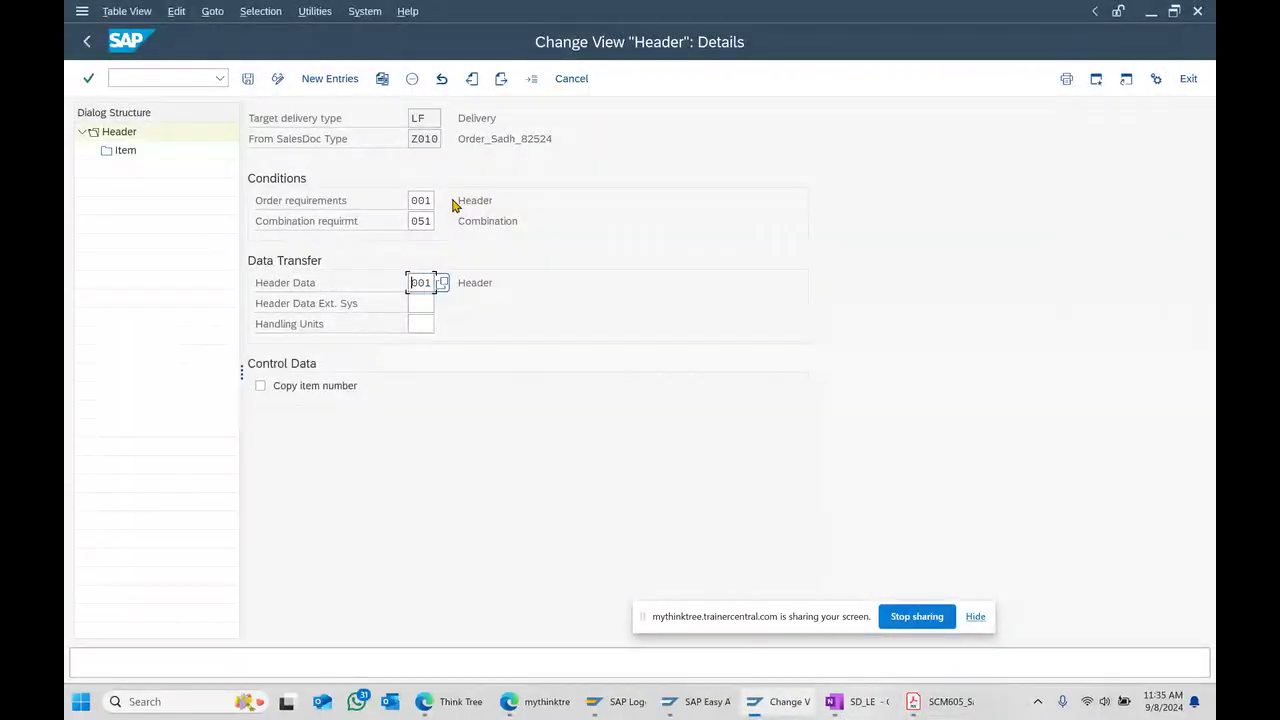
left_click(441, 284)
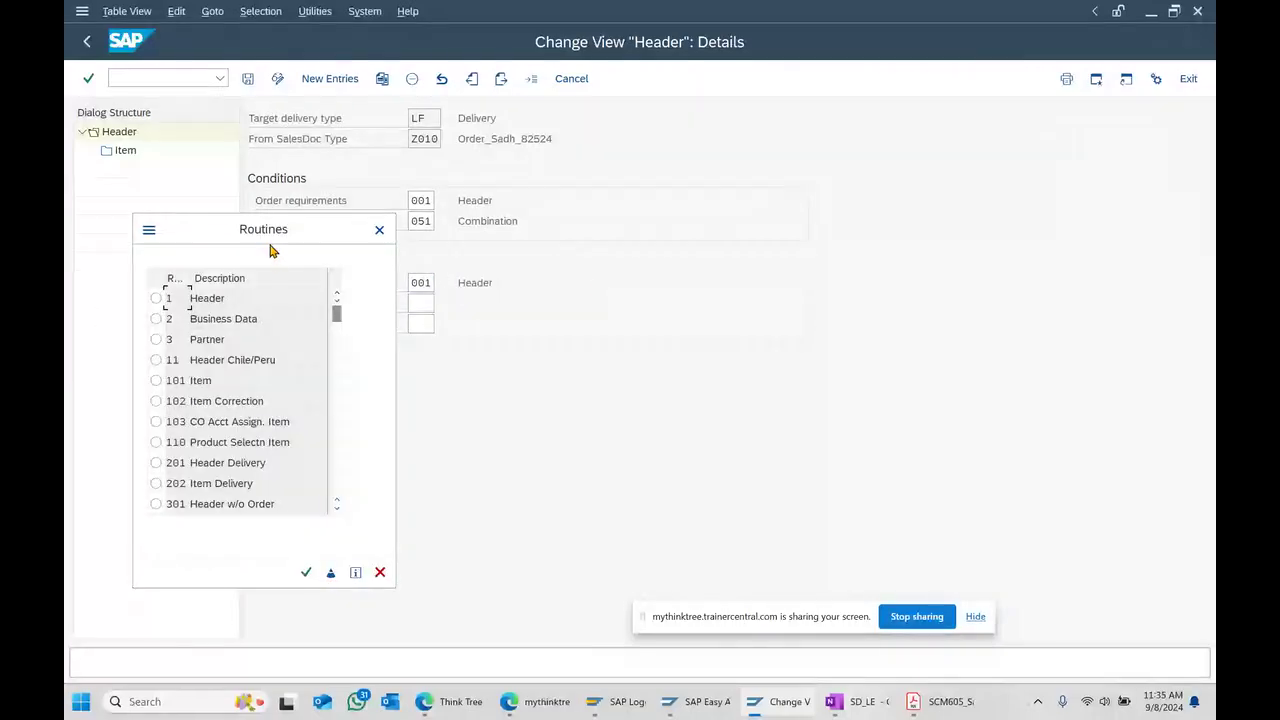
left_click_drag(270, 243, 681, 162)
left_click_drag(703, 215, 588, 231)
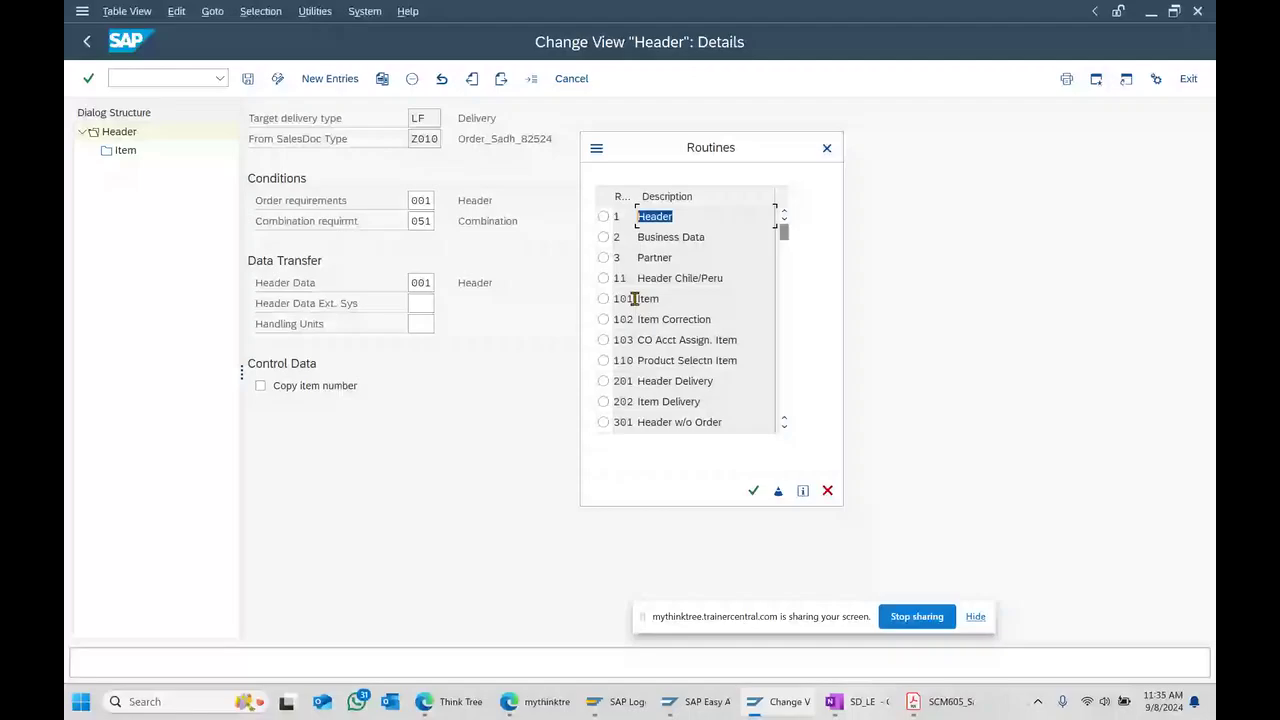
left_click_drag(634, 298, 583, 300)
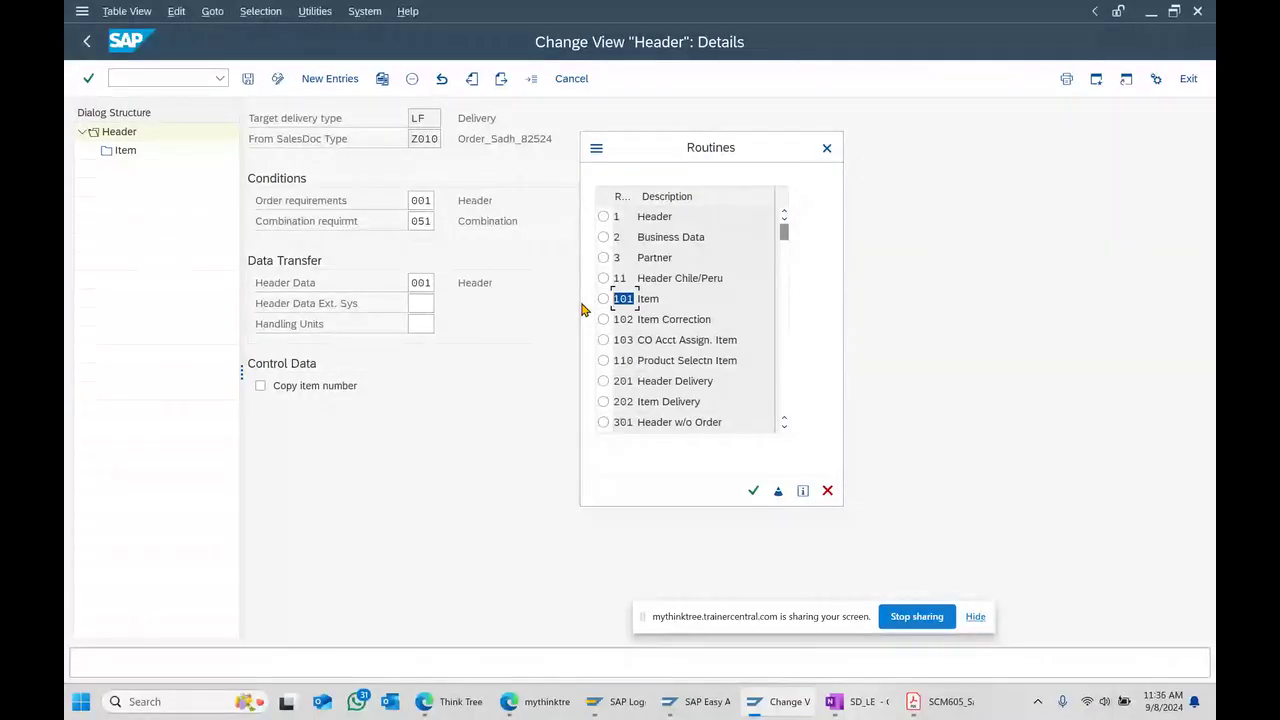
- Display the source code of routine 1 Header through main program SAPFV50C, and return to the copy control header details
left_click(605, 218)
left_click_drag(704, 164, 708, 124)
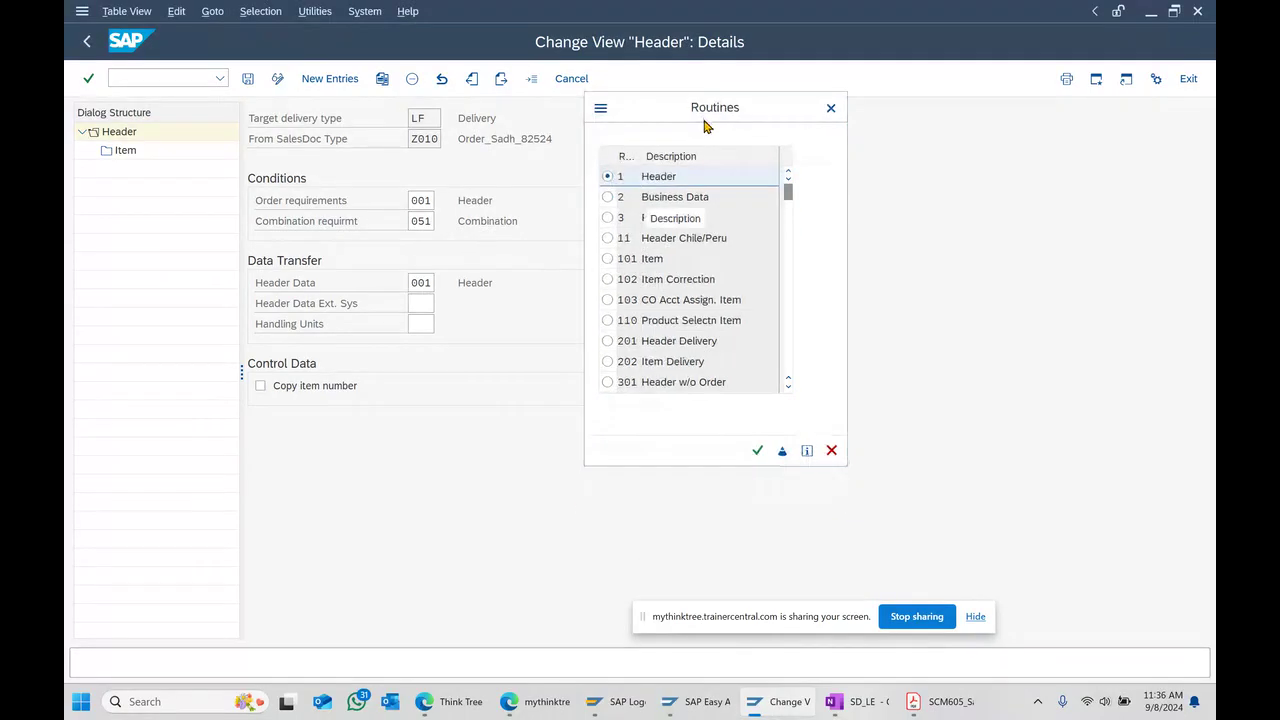
left_click(781, 455)
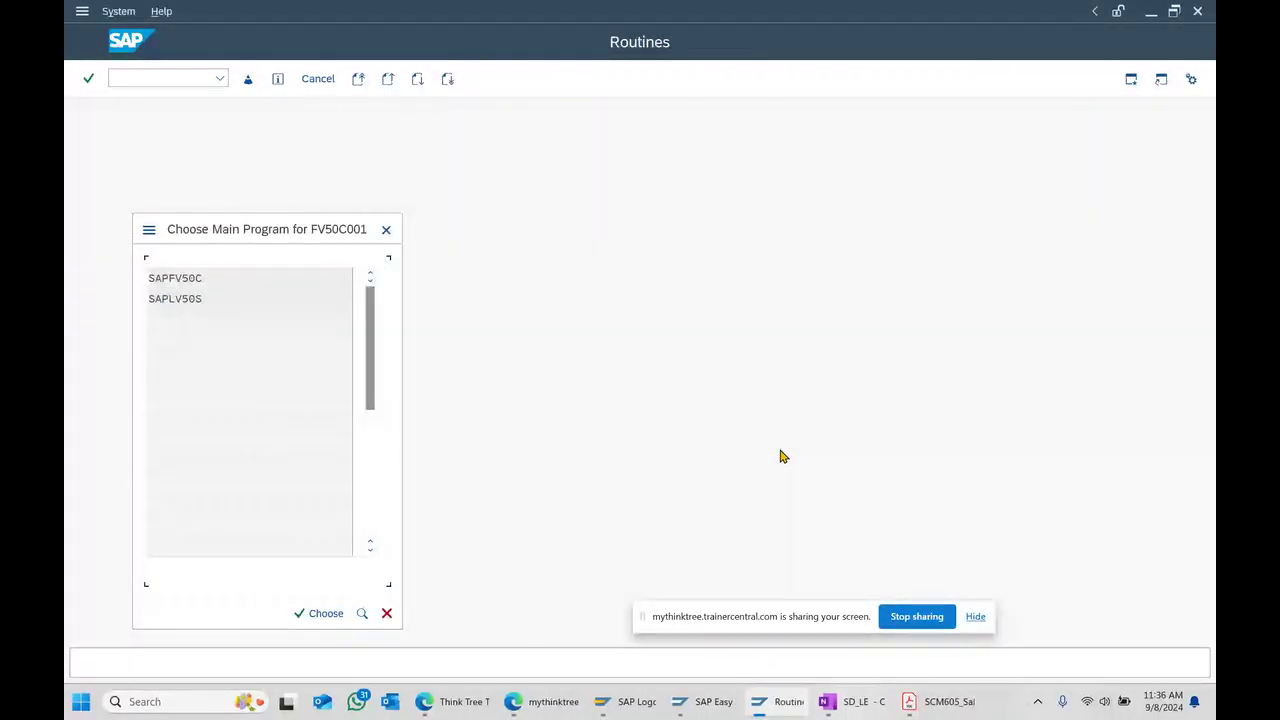
left_click_drag(285, 229, 552, 159)
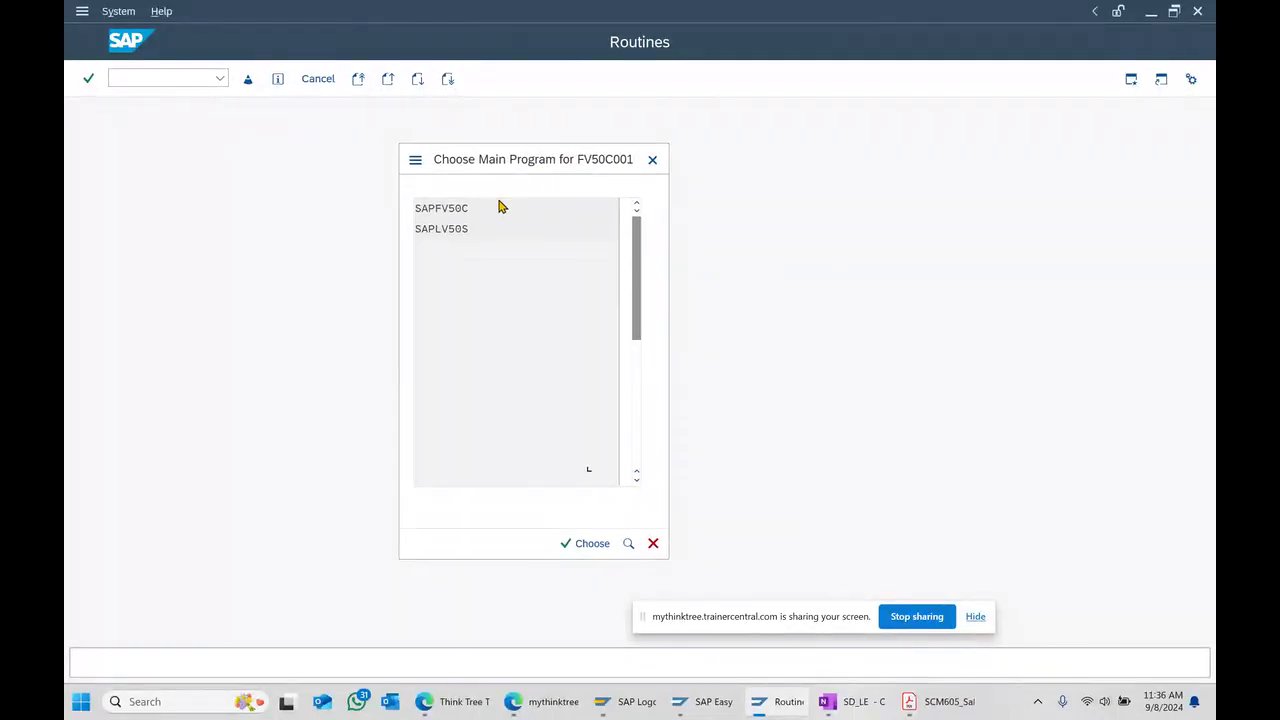
double_click(450, 212)
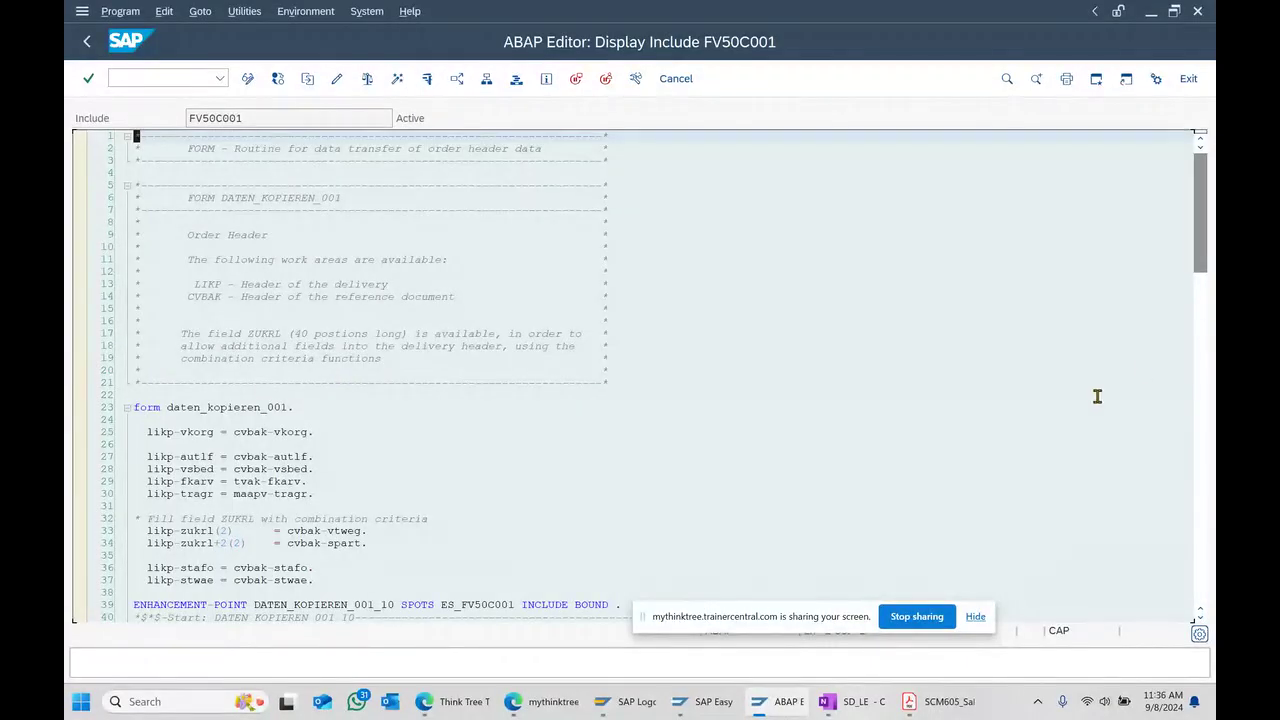
left_click(87, 41)
- Display the source code of routine 1 Header through main program SAPLV50S, examine its order header data transfer statements, and return
left_click_drag(306, 234, 626, 202)
left_click(477, 267)
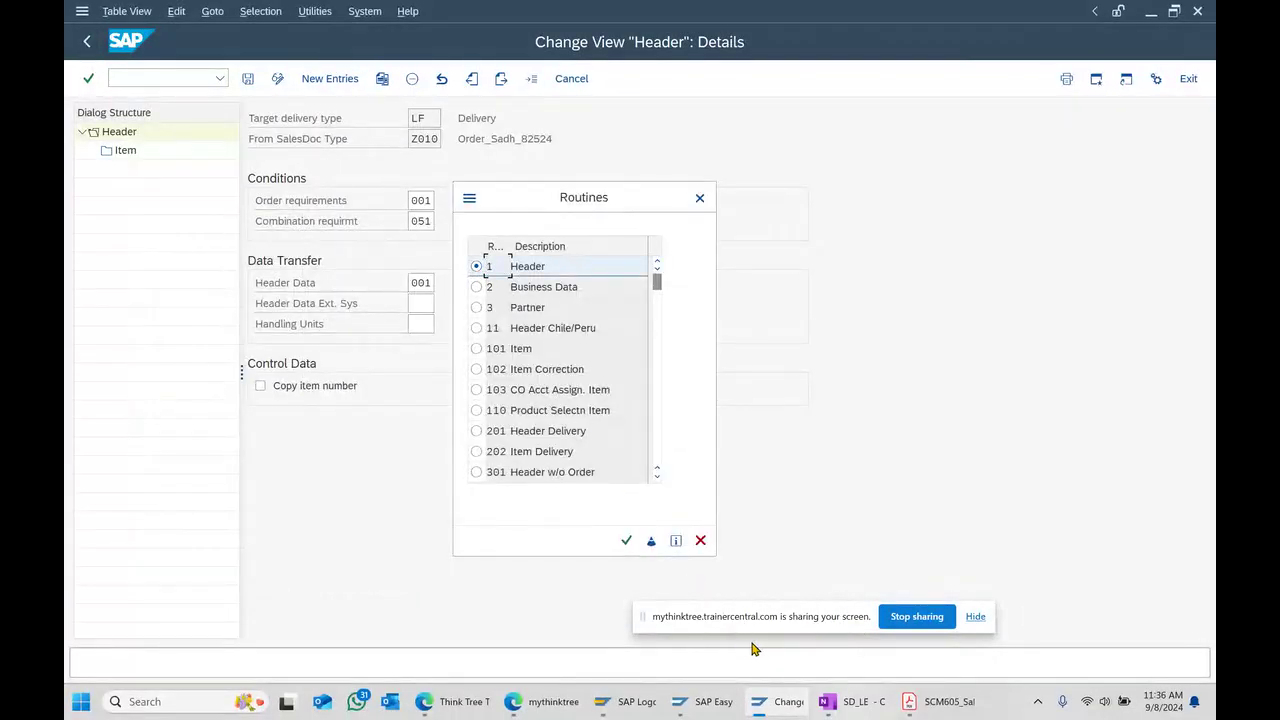
left_click(752, 618)
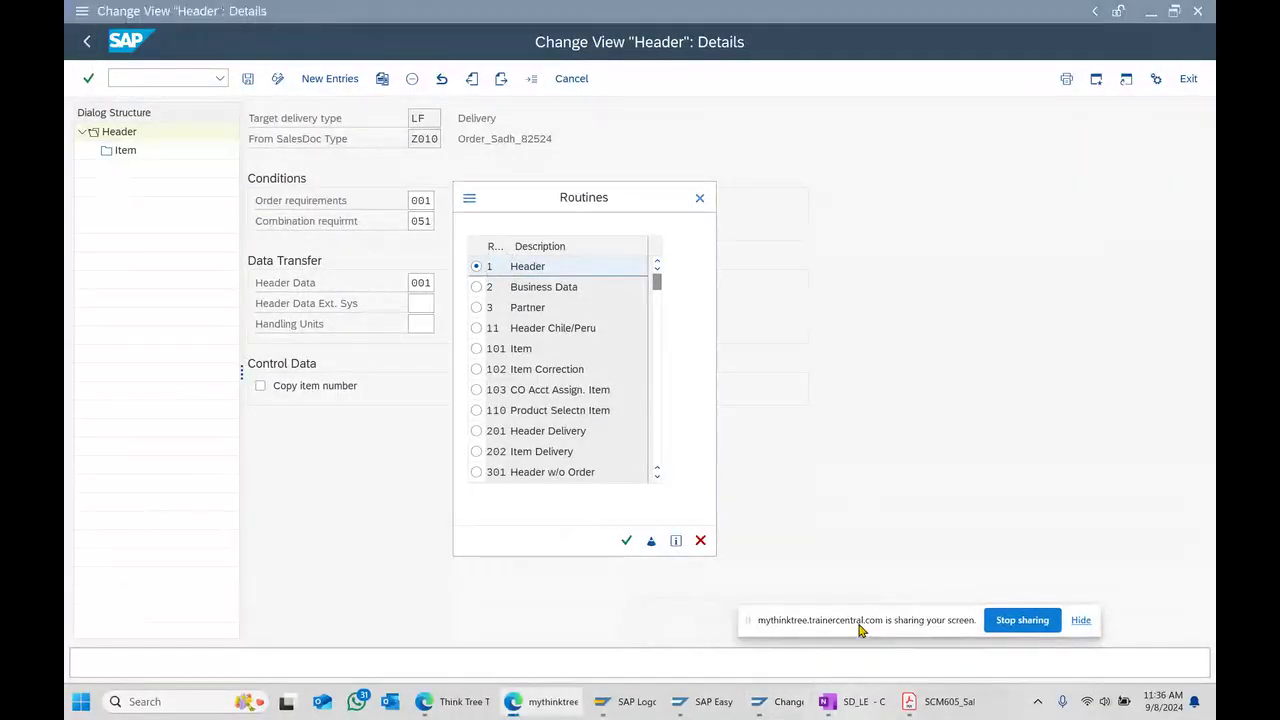
left_click(651, 541)
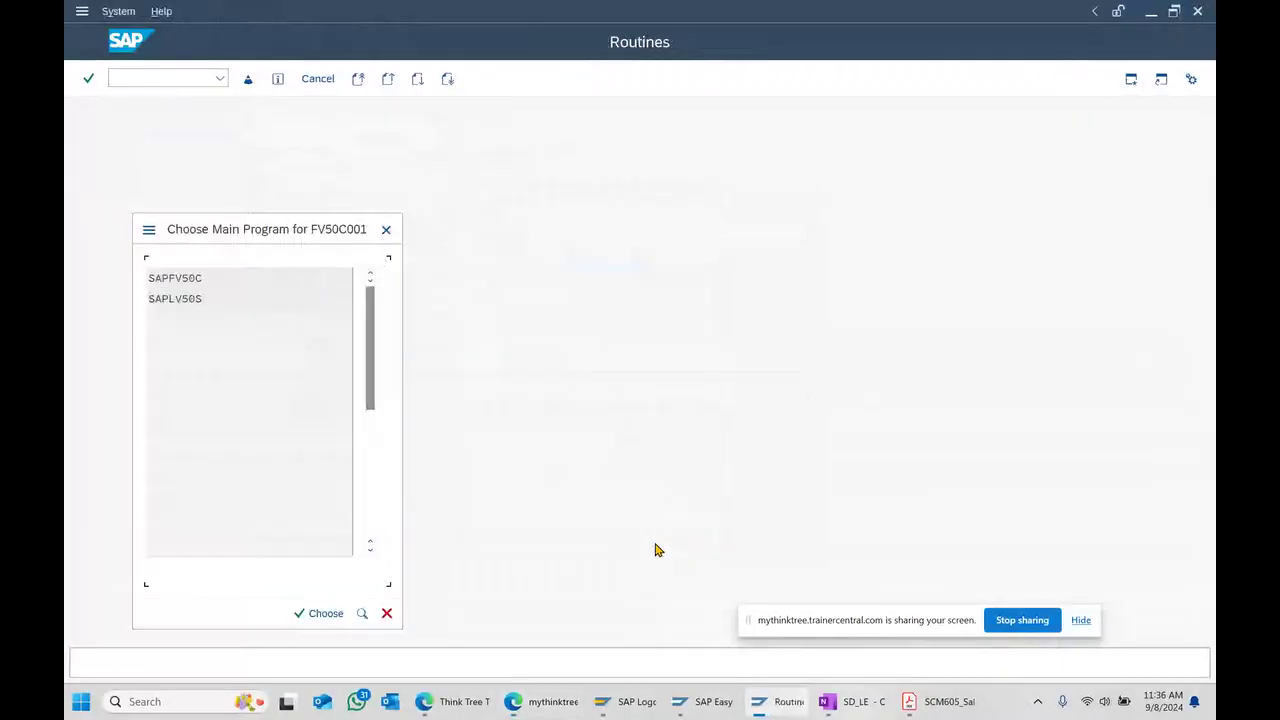
left_click(201, 298)
double_click(201, 298)
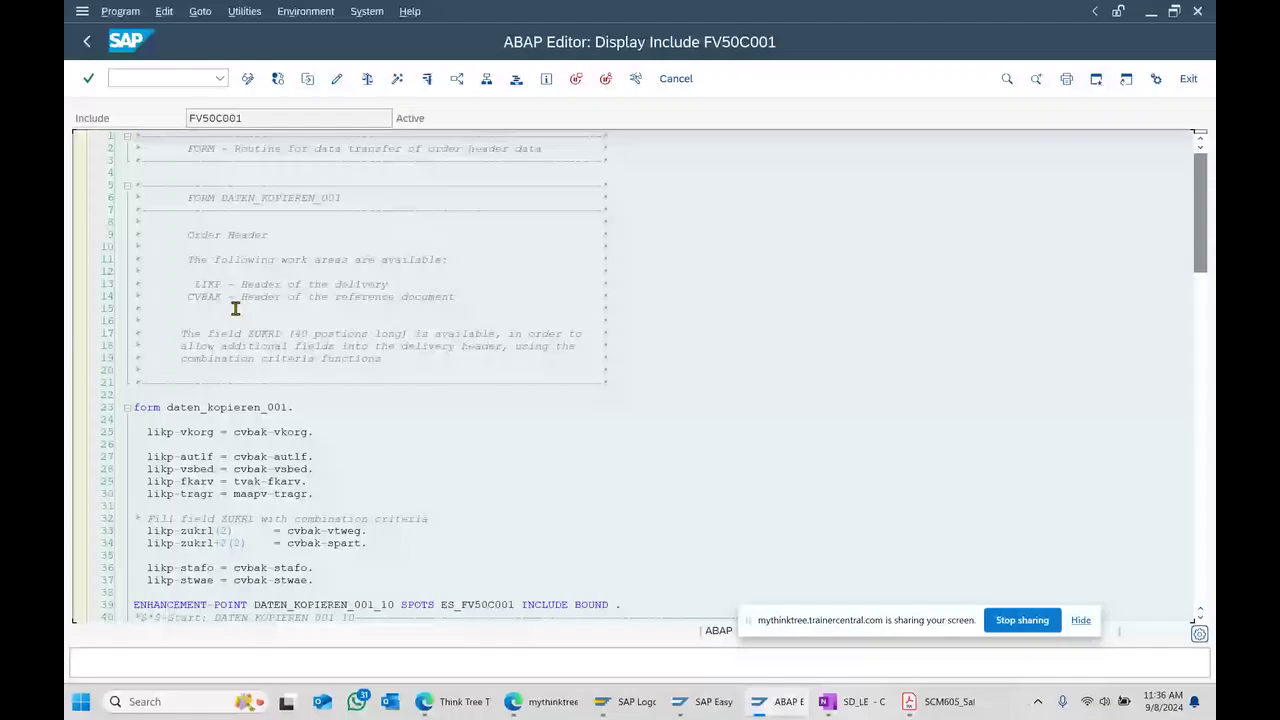
scroll(308, 455, "down", 1)
scroll(306, 460, "down", 7)
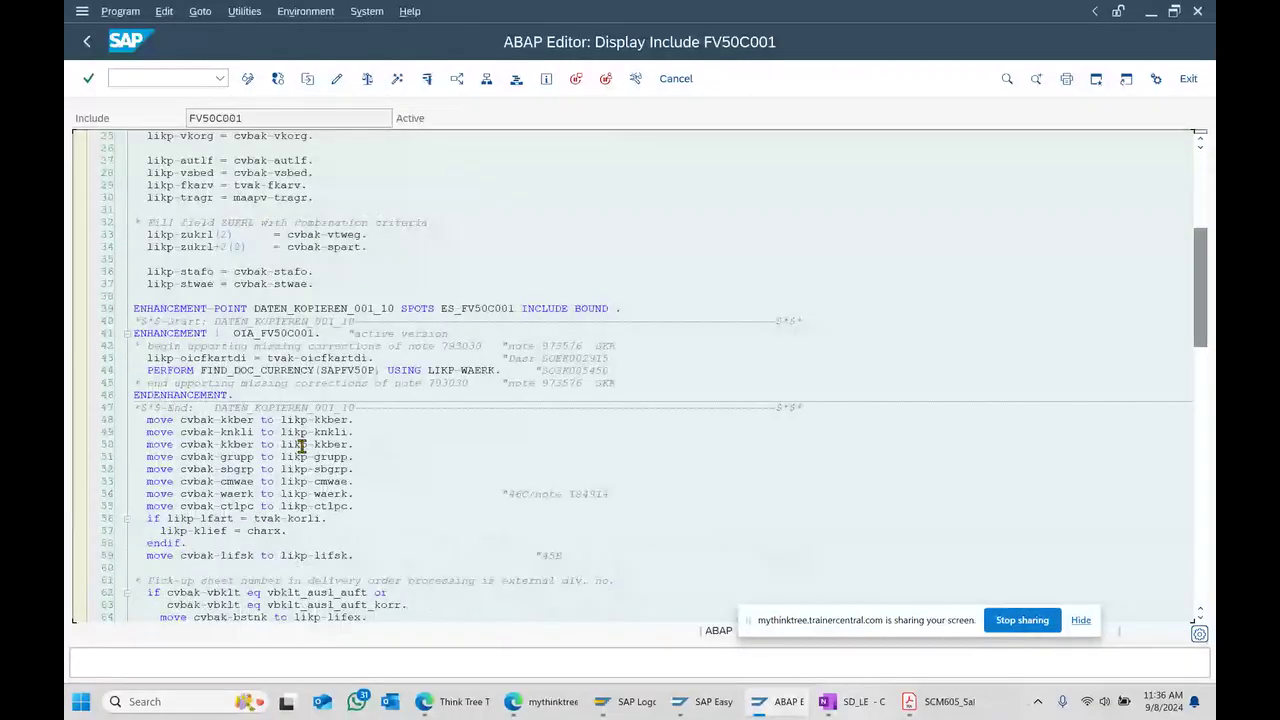
scroll(302, 447, "up", 8)
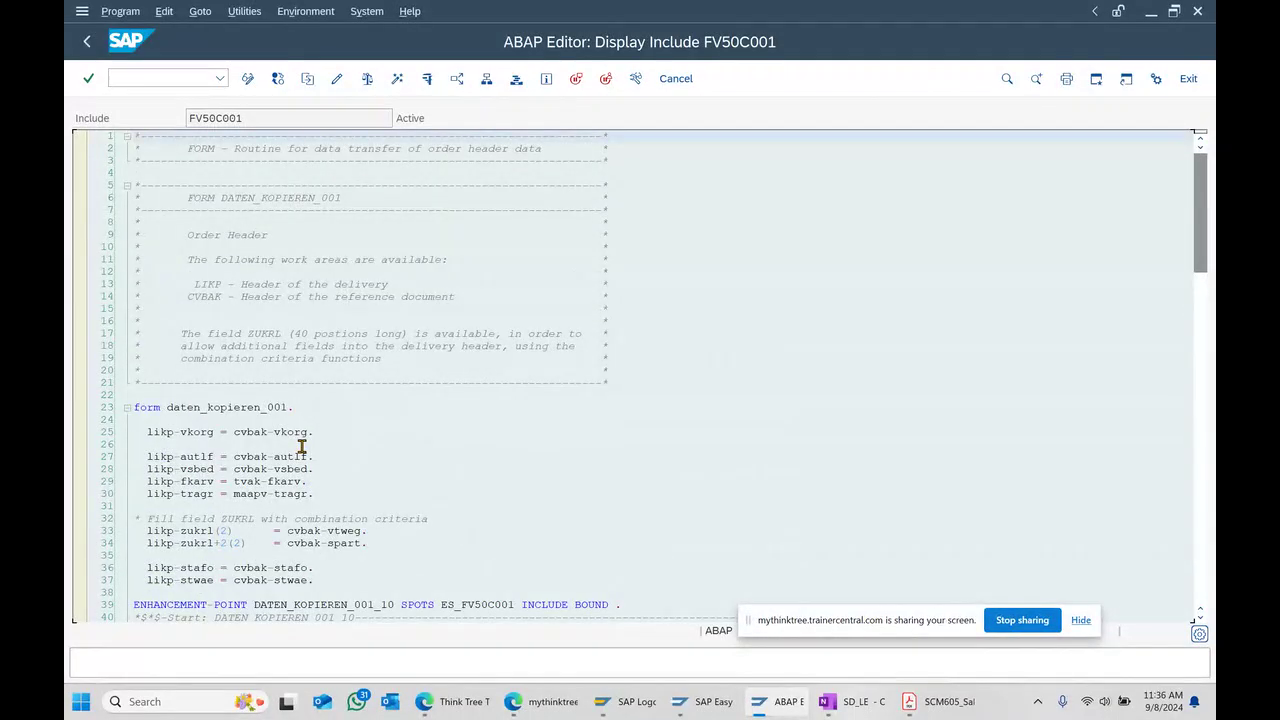
left_click_drag(296, 148, 565, 148)
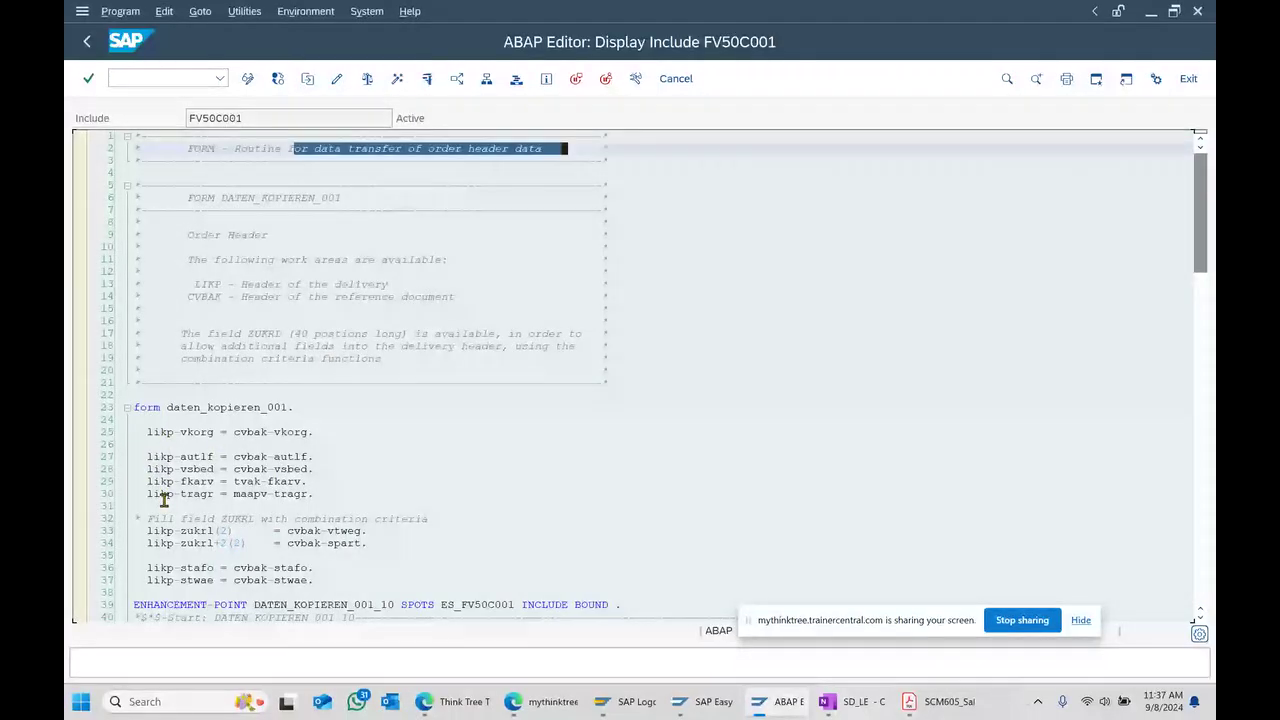
left_click(87, 40)
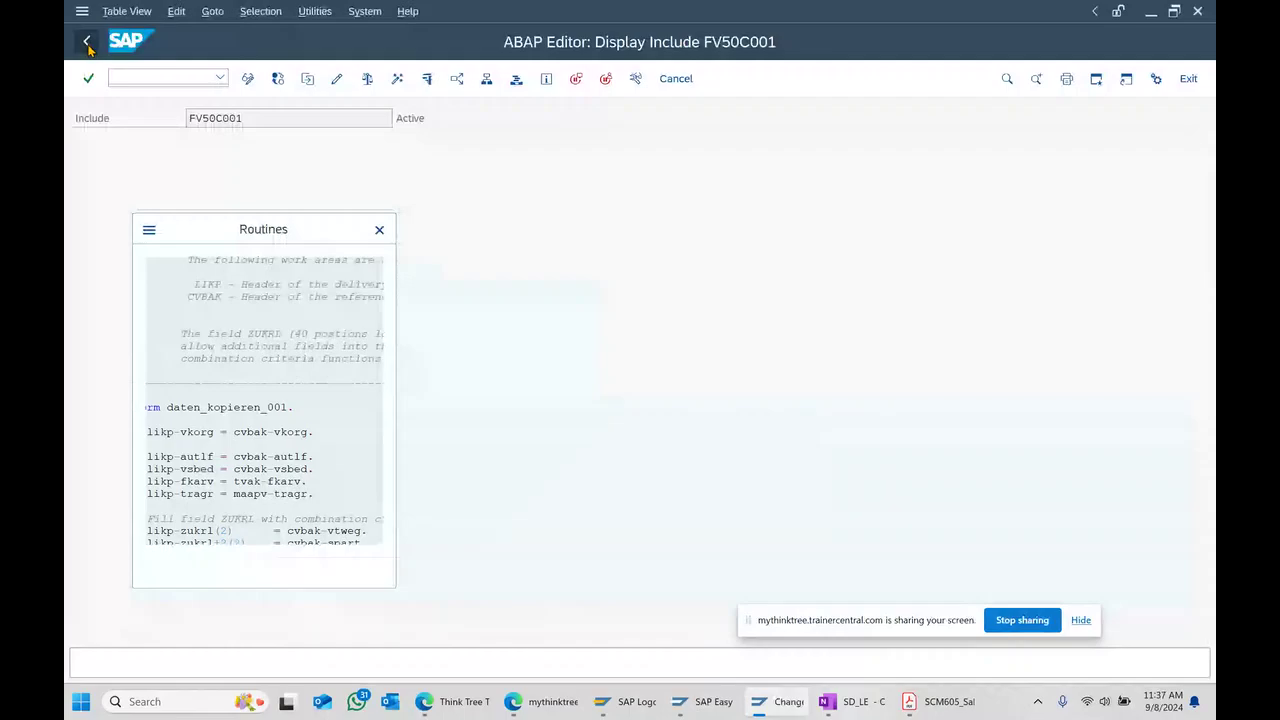
- Read the documentation of data transfer routine 1 Header and close it
left_click_drag(286, 246, 489, 225)
left_click(359, 278)
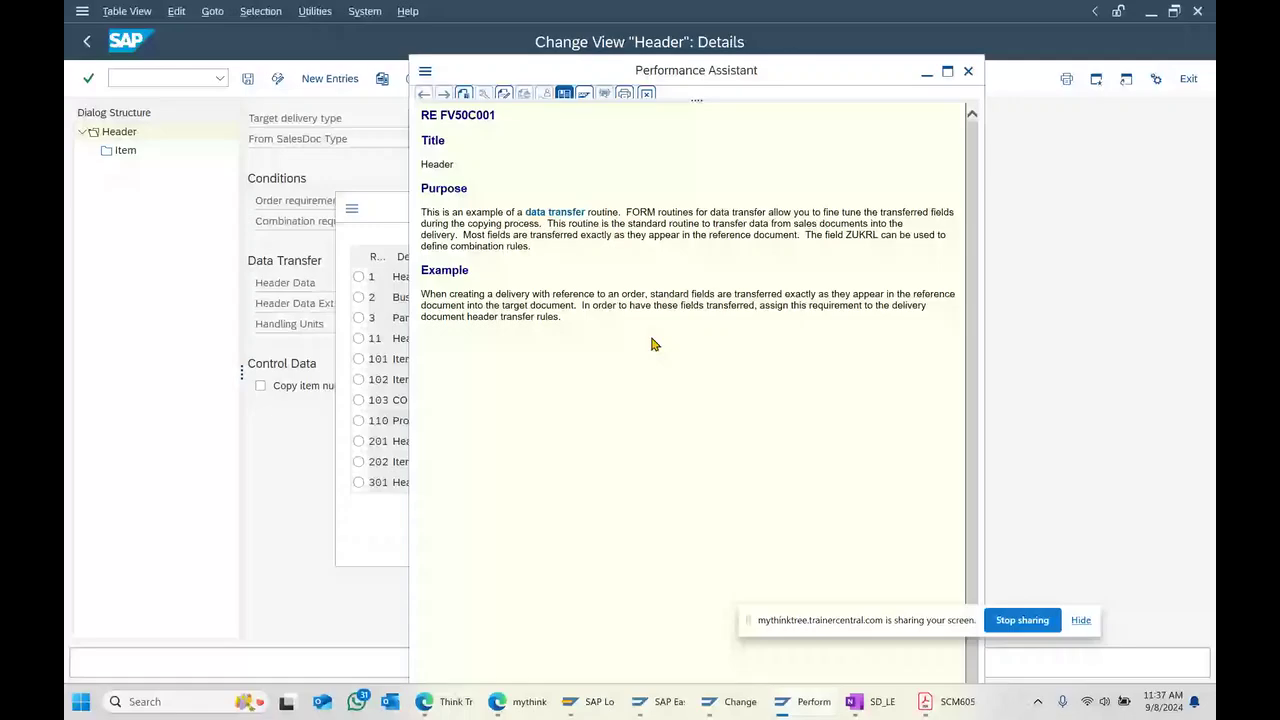
left_click(962, 78)
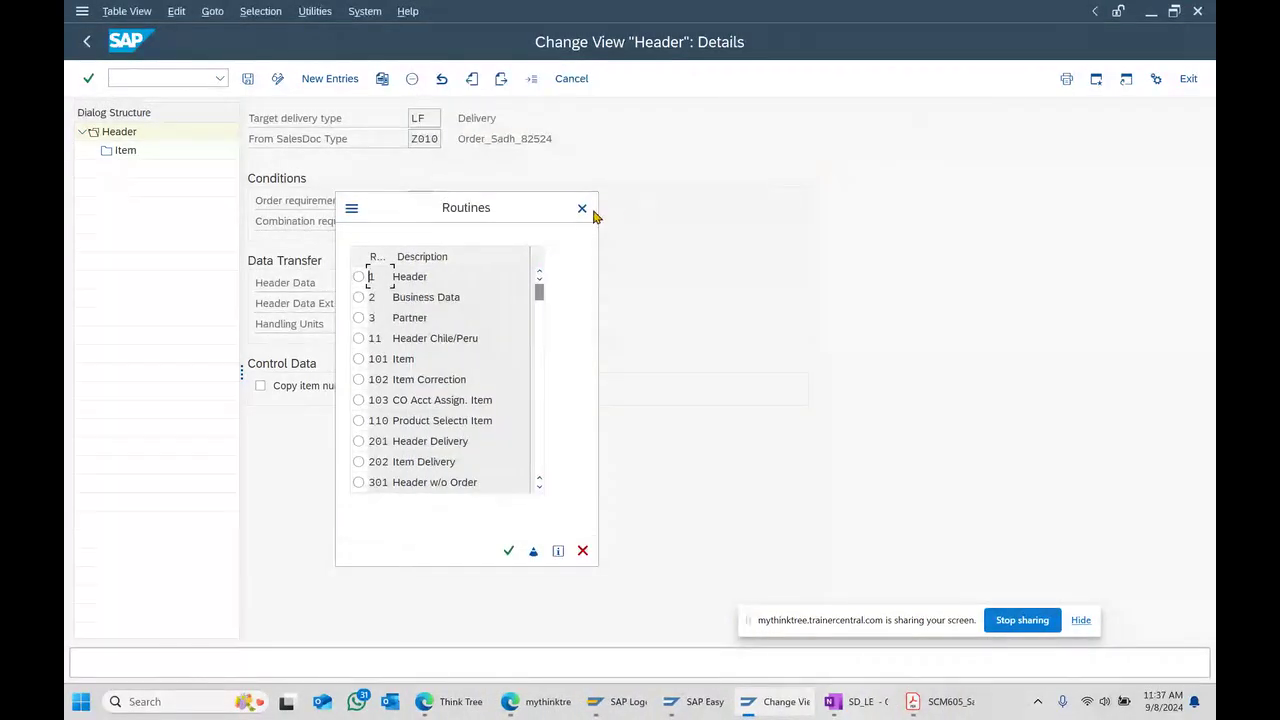
- Display the source code of routine 101 Item through main program SAPLV50S and examine its item data transfer statements
left_click(358, 359)
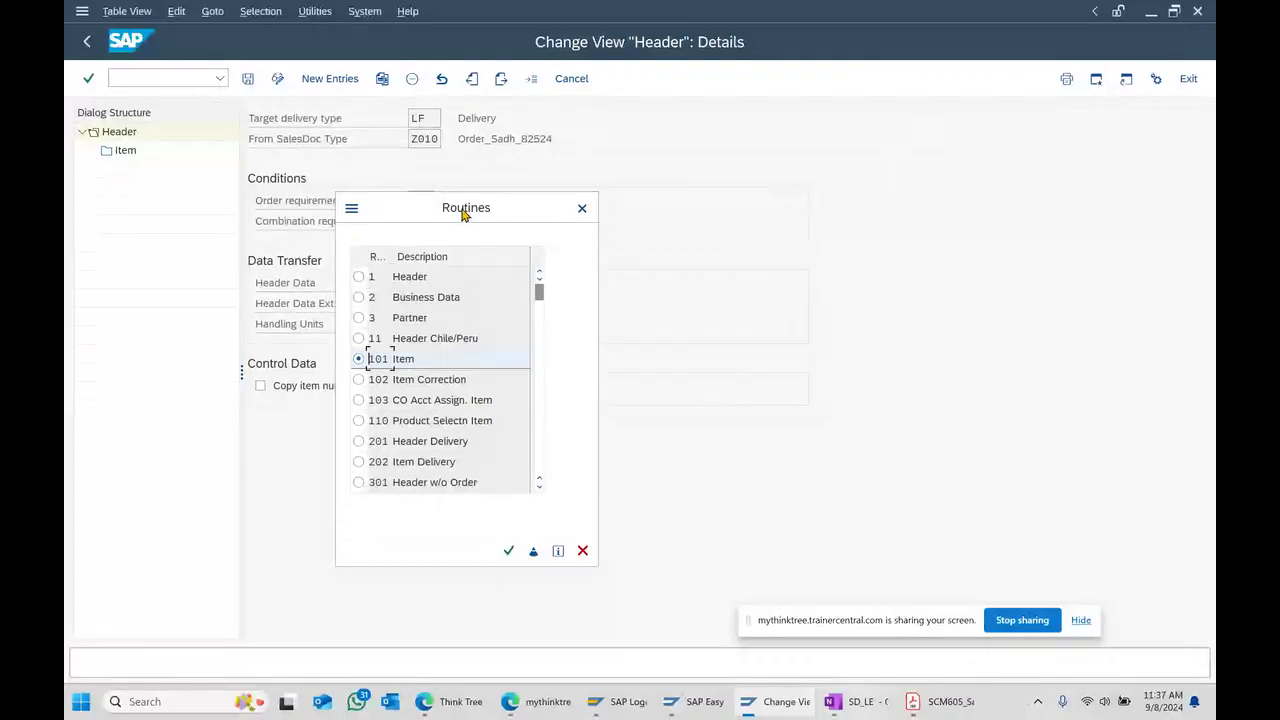
left_click_drag(466, 211, 652, 176)
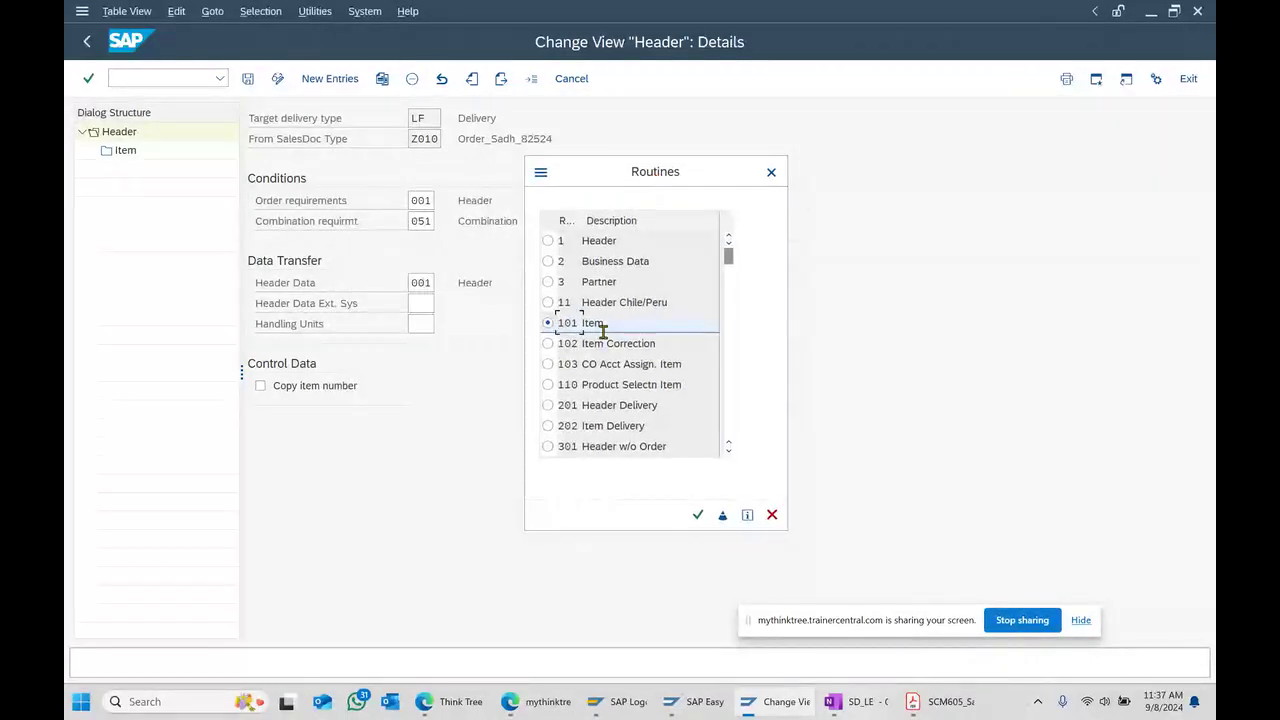
left_click(722, 514)
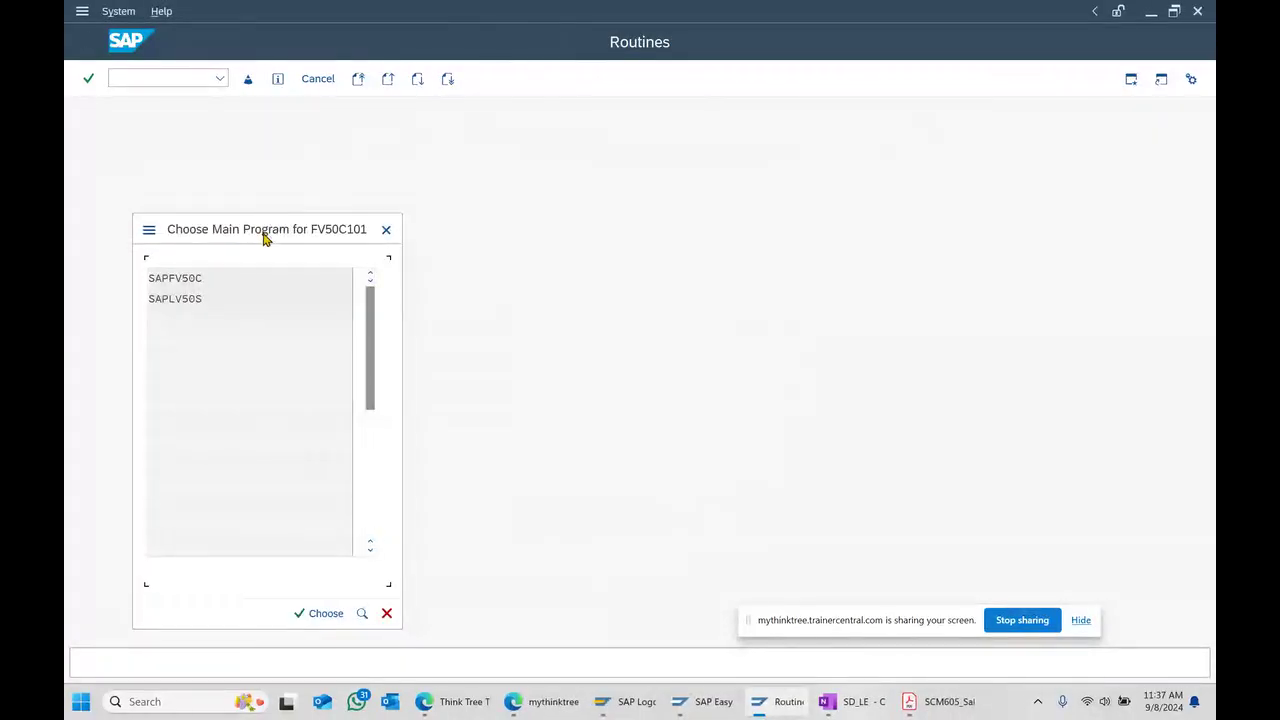
left_click_drag(265, 232, 510, 143)
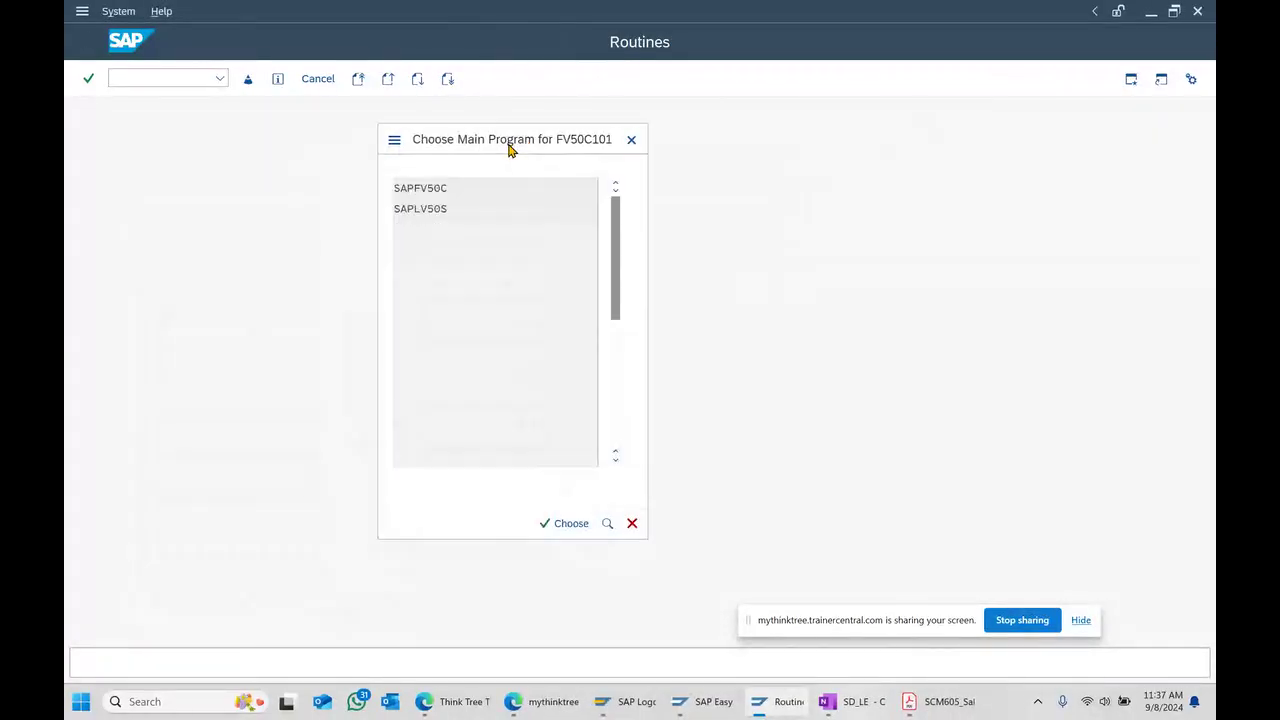
left_click(394, 141)
left_click(468, 334)
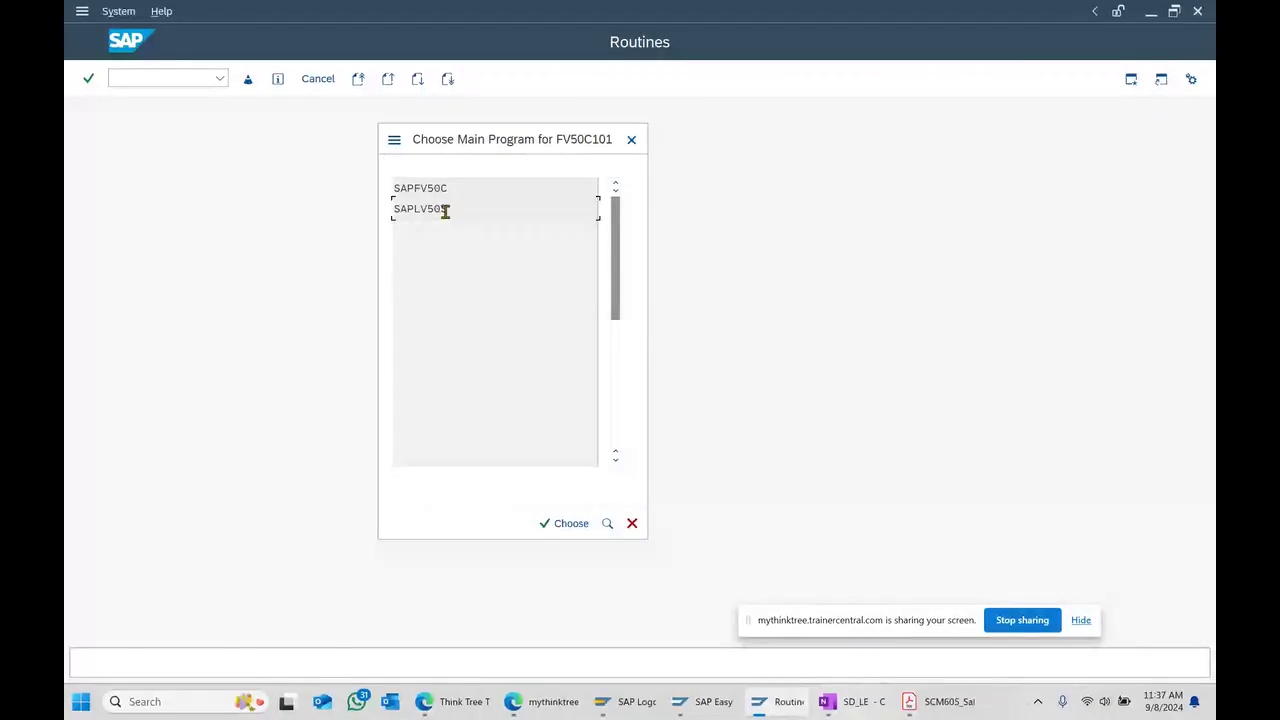
double_click(446, 214)
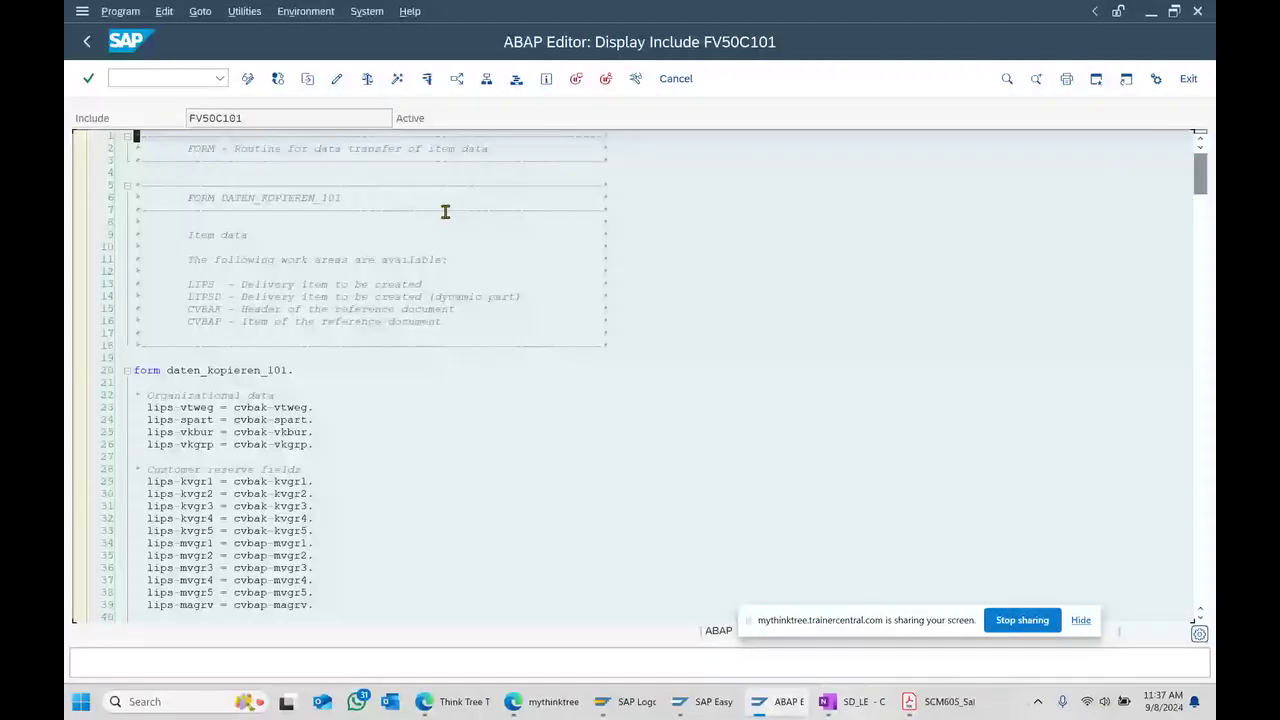
left_click_drag(235, 148, 526, 148)
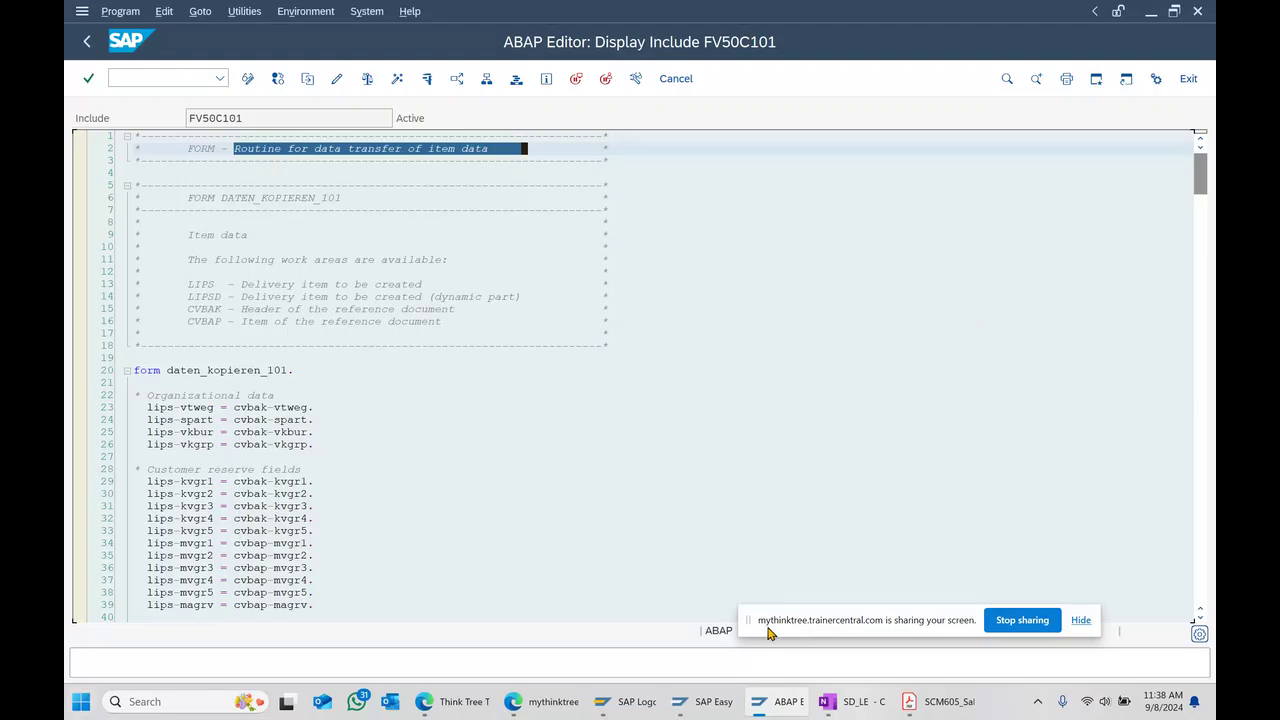
- Switch to SCM605_Sales.pdf and read the section on copying requirements
left_click(925, 701)
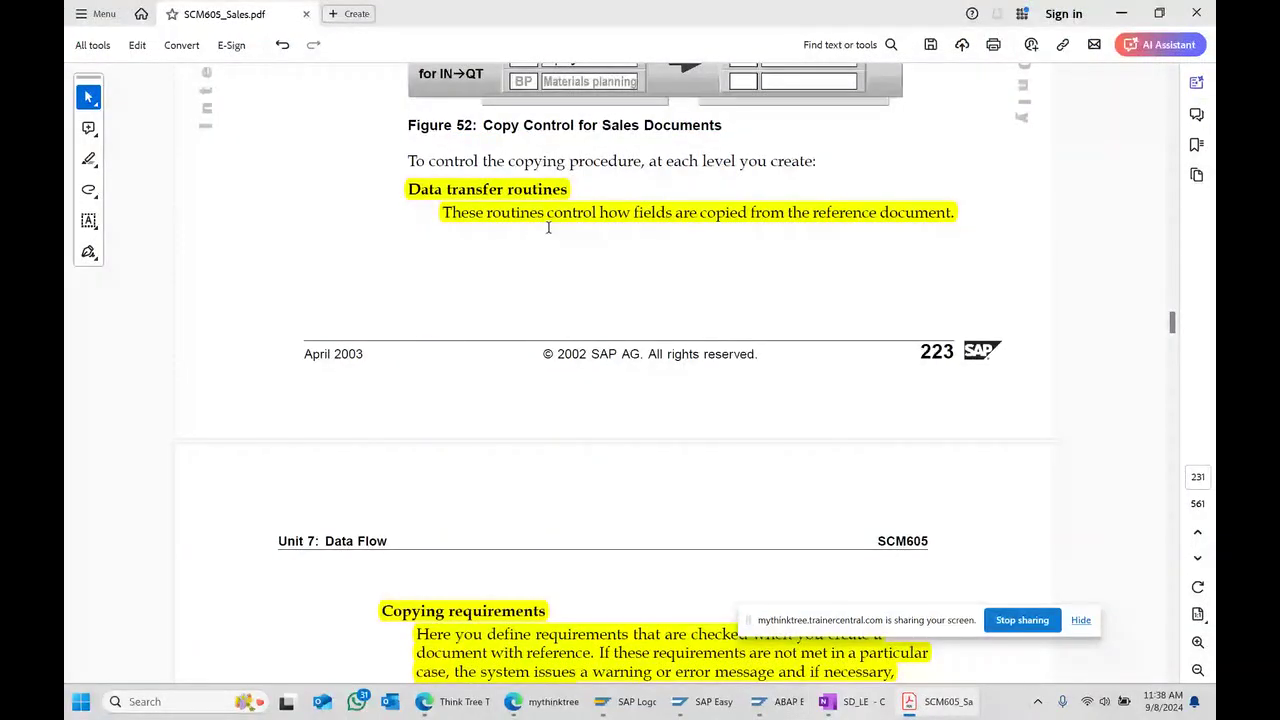
scroll(717, 341, "down", 2)
scroll(717, 341, "down", 5)
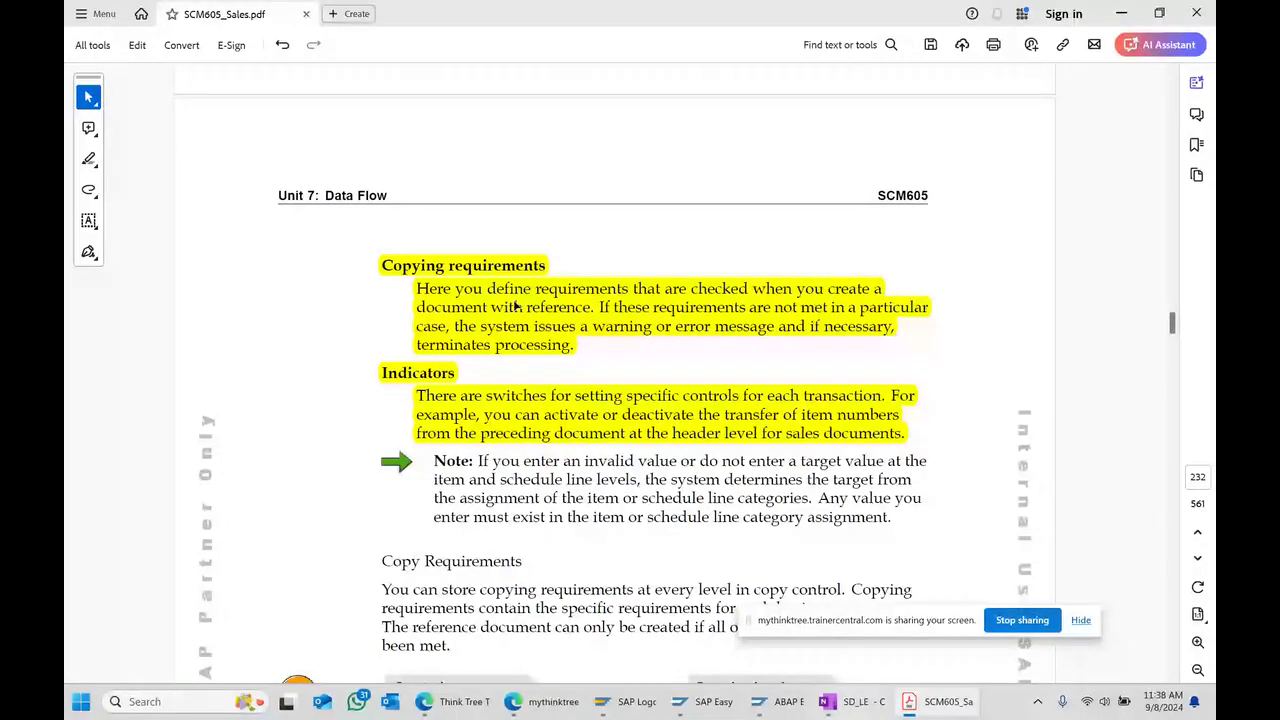
- Read the highlighted definitions of copying requirements and indicators in Unit 7: Data Flow
scroll(621, 310, "up", 1)
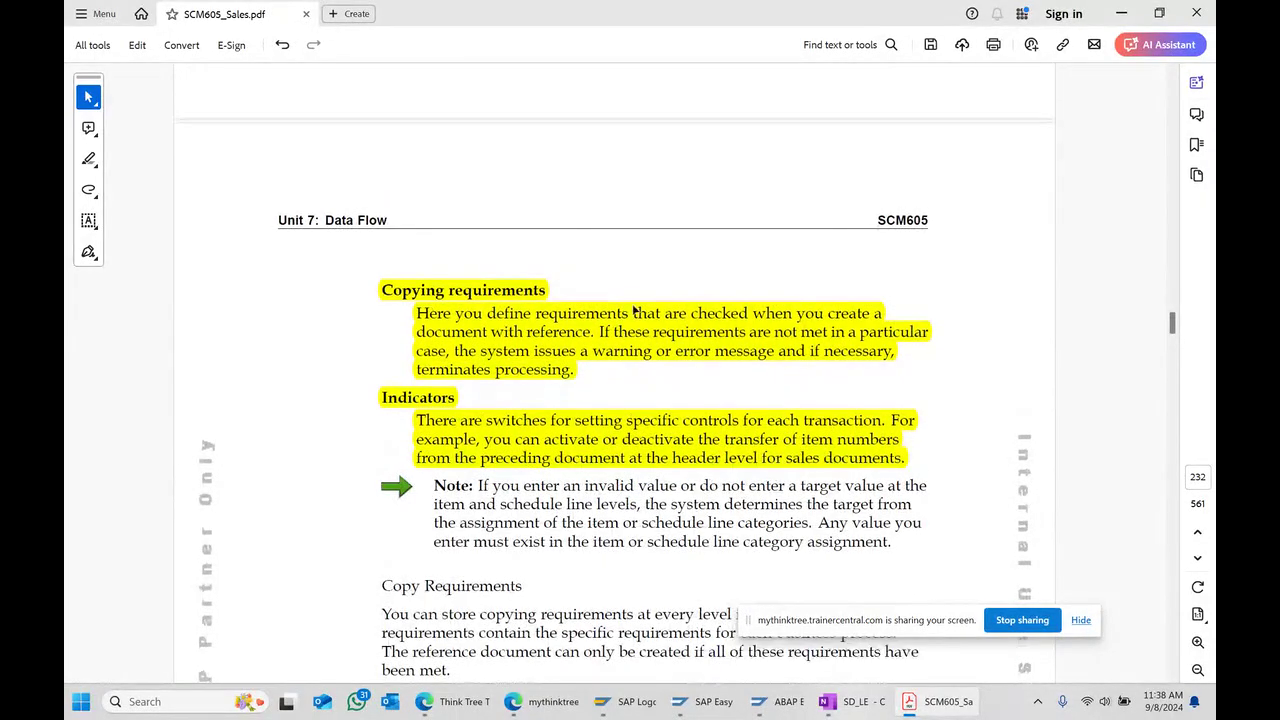
scroll(540, 284, "down", 3)
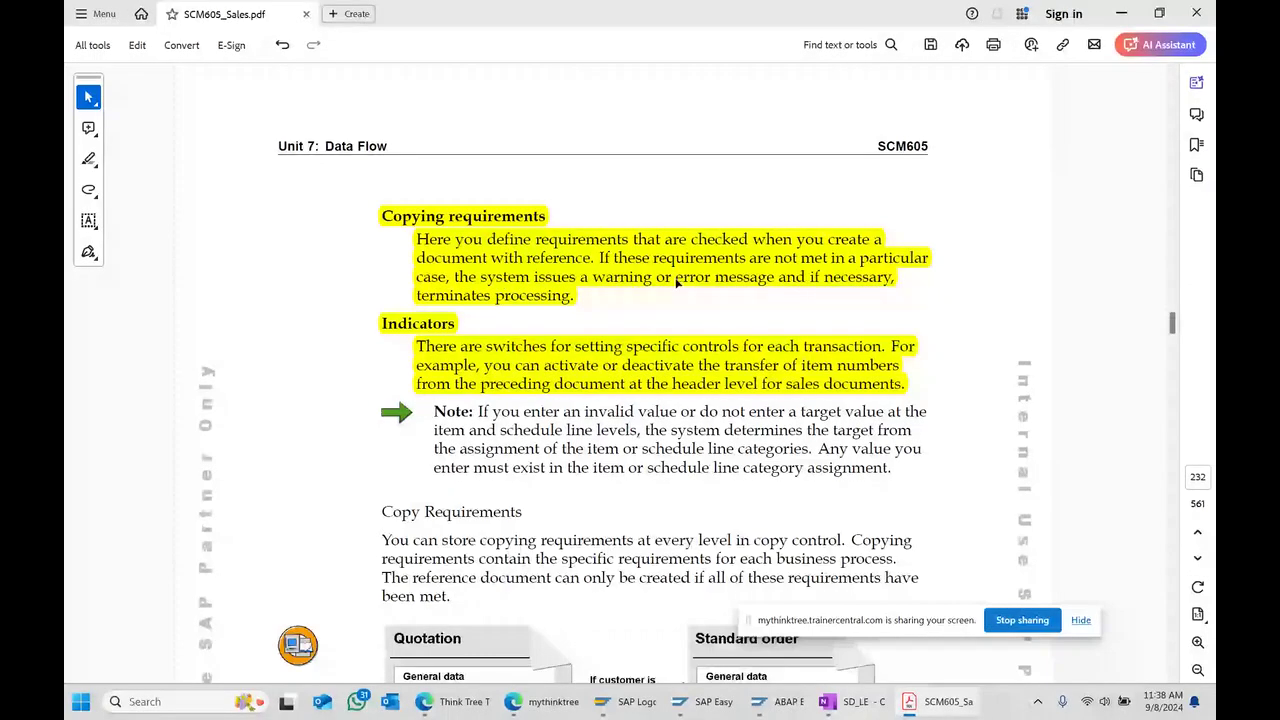
left_click(736, 276)
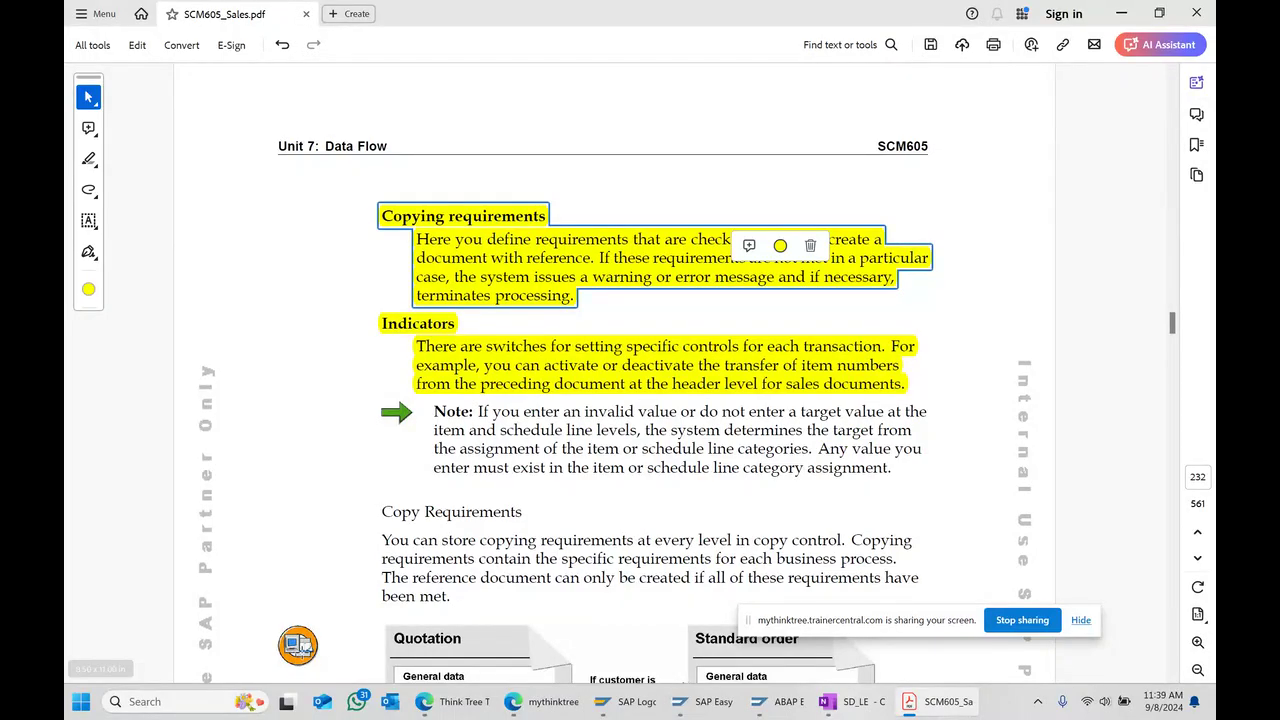
- Switch back to SAP, leave the source code of include FV50C101 and close the data transfer routine list
left_click(780, 701)
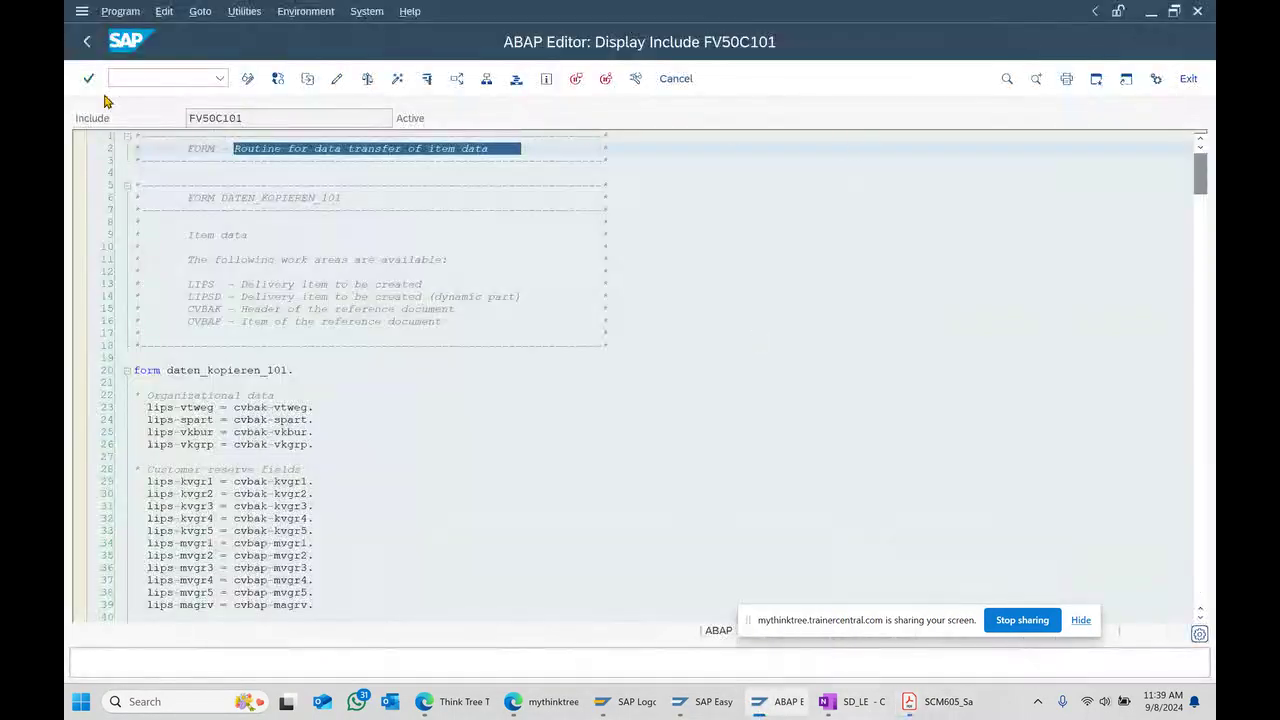
left_click(87, 41)
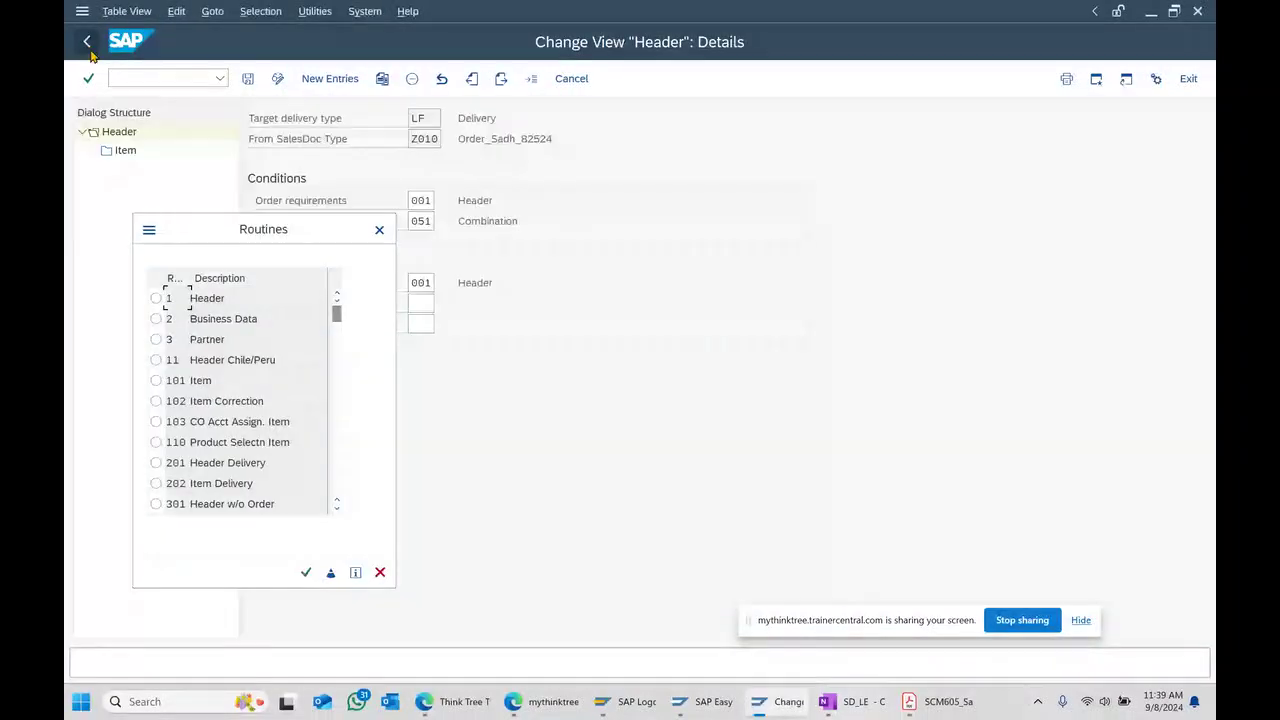
left_click(379, 230)
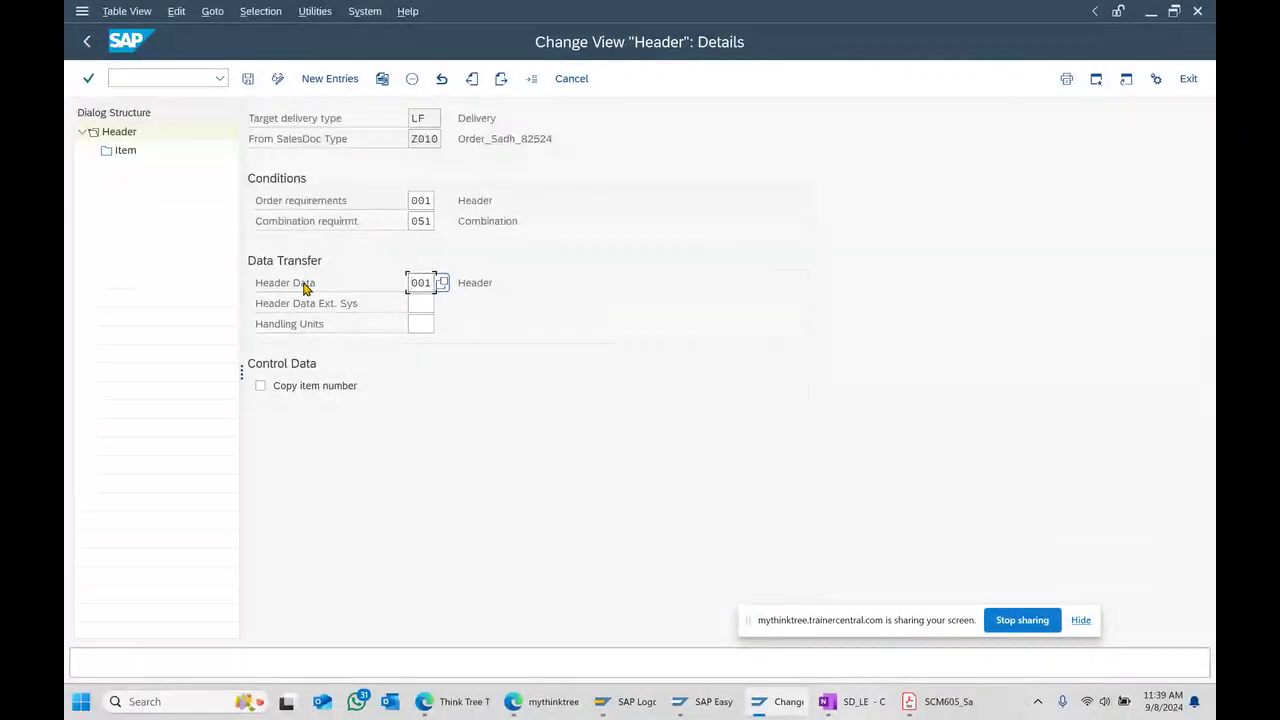
- Display the source code of header order requirements routine 1 Header through main program SAPLV50S
left_click(421, 200)
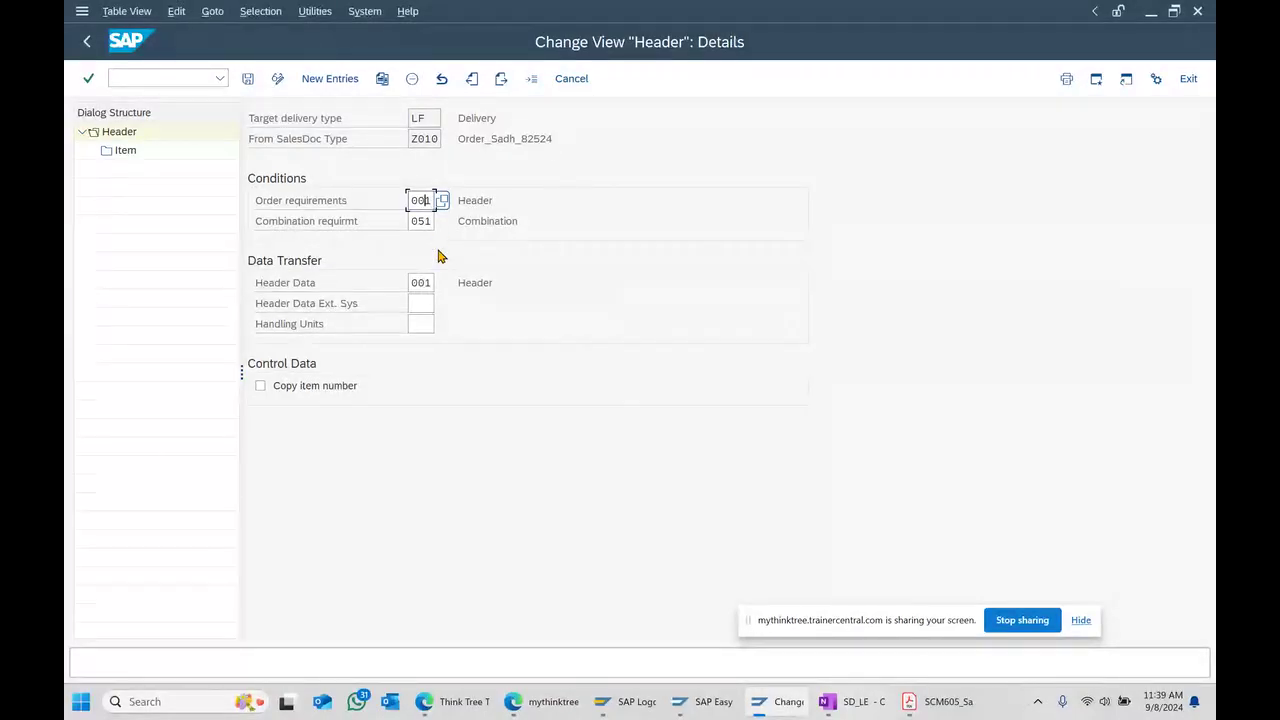
left_click(442, 200)
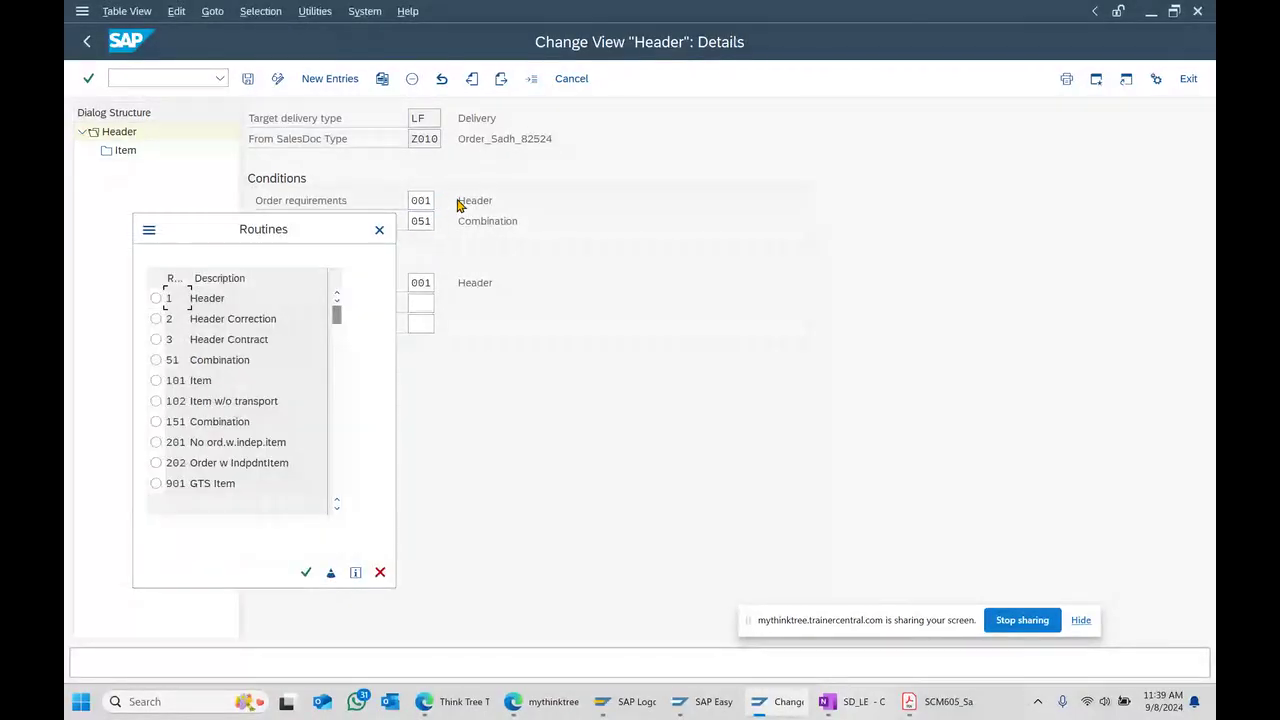
left_click_drag(312, 230, 694, 183)
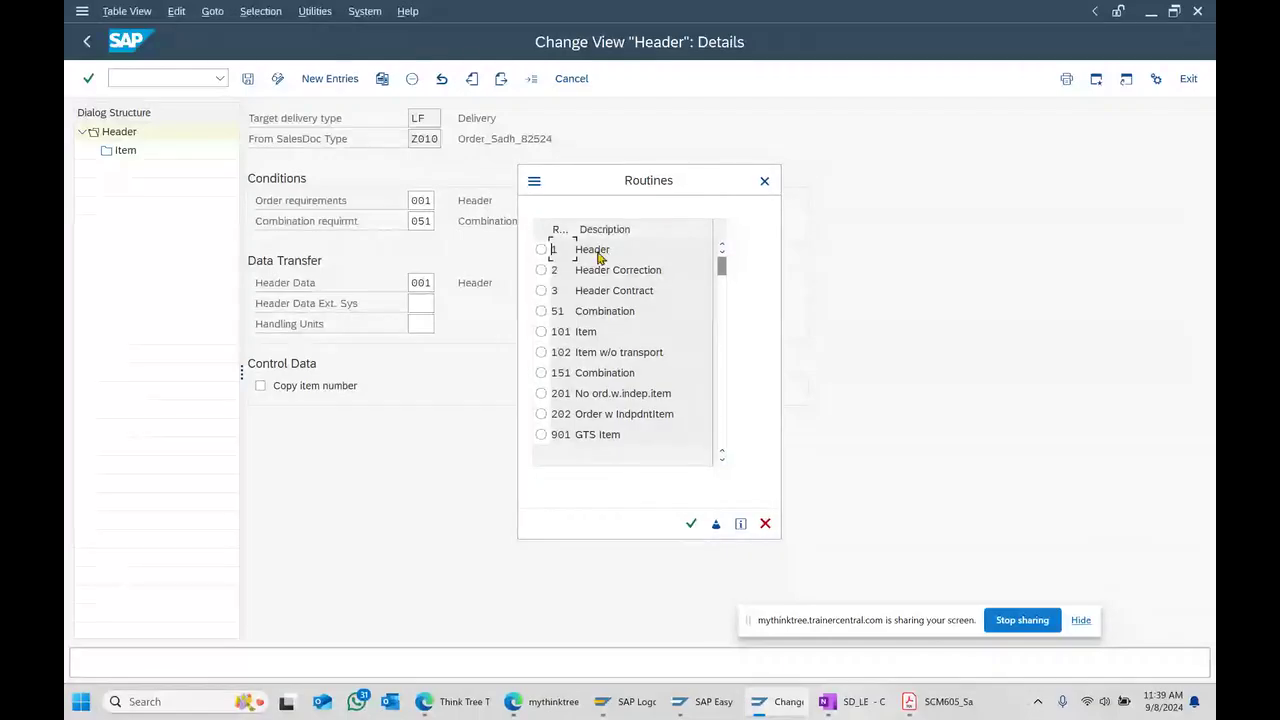
left_click(541, 250)
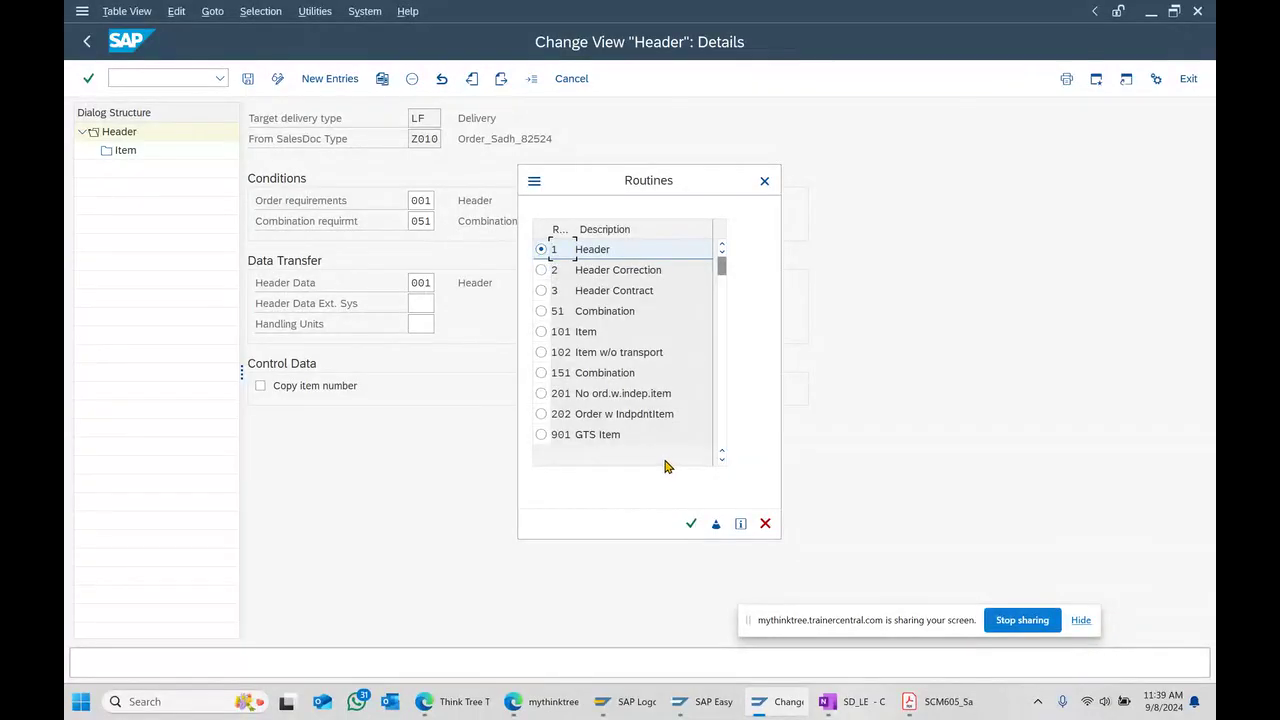
left_click(715, 524)
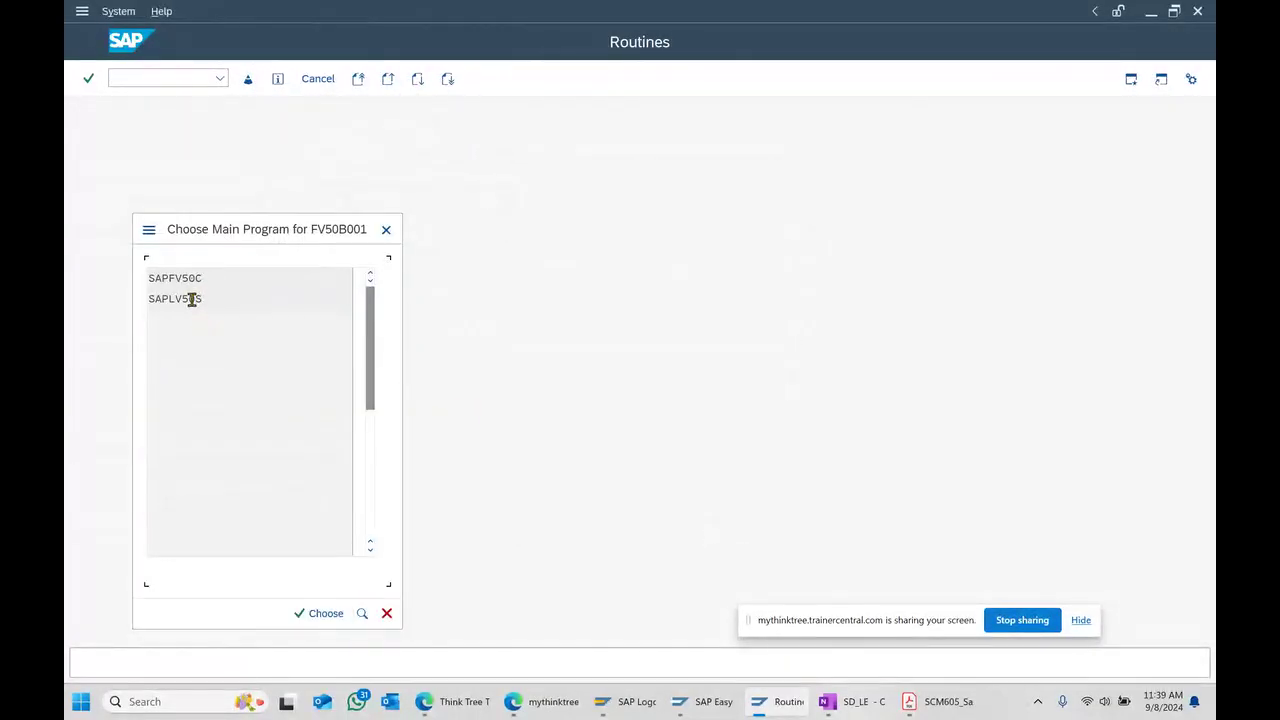
double_click(198, 304)
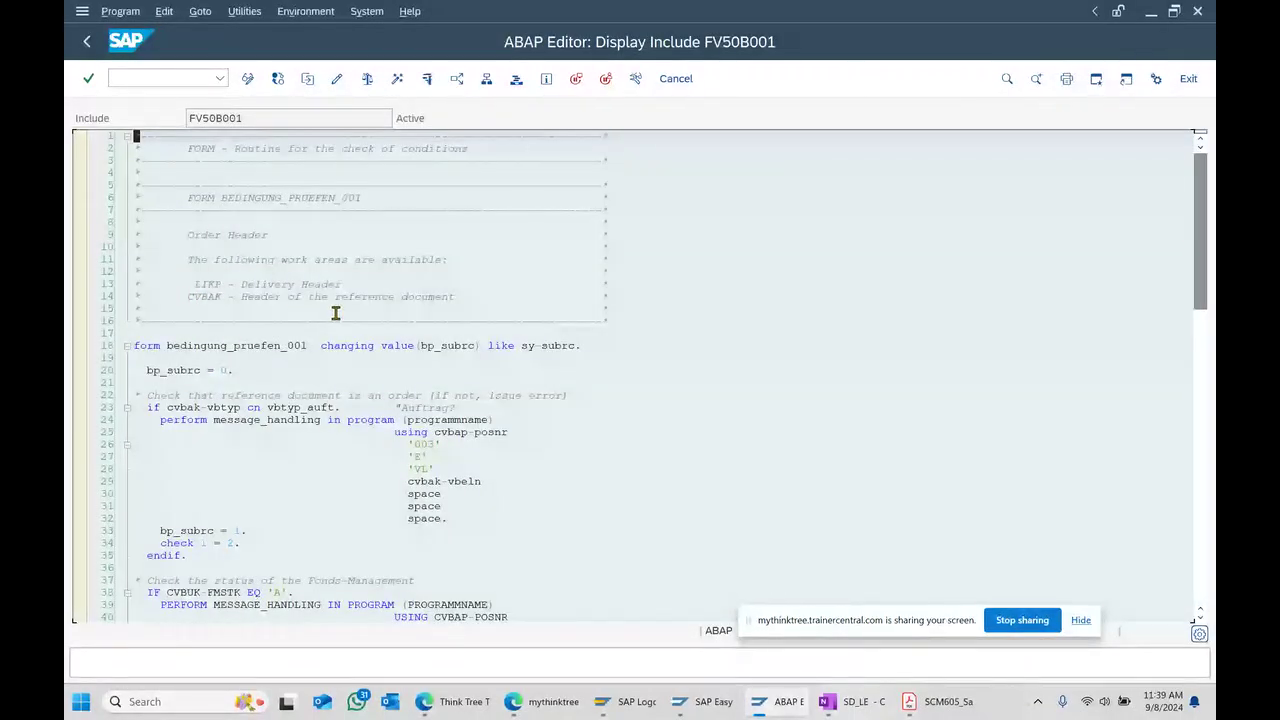
- Examine the condition checks in FV50B001 for the reference document being an order and for the automatic credit check block
left_click_drag(234, 148, 484, 148)
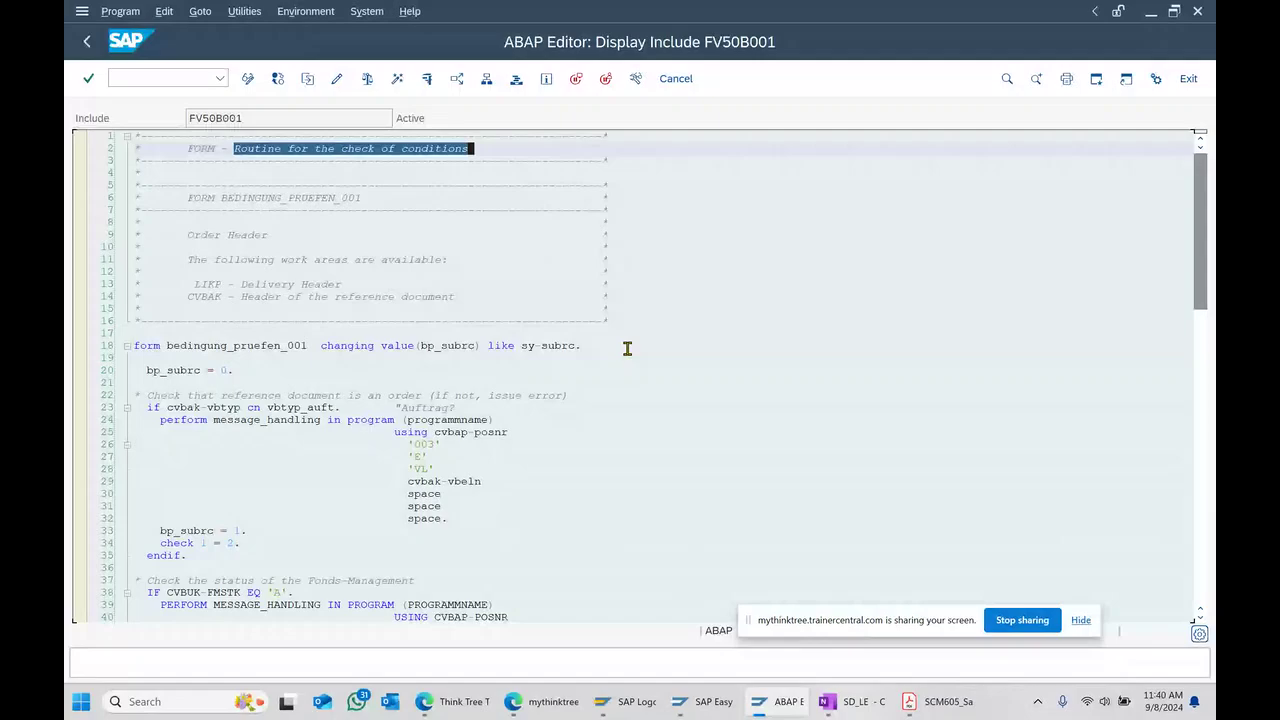
scroll(627, 348, "down", 2)
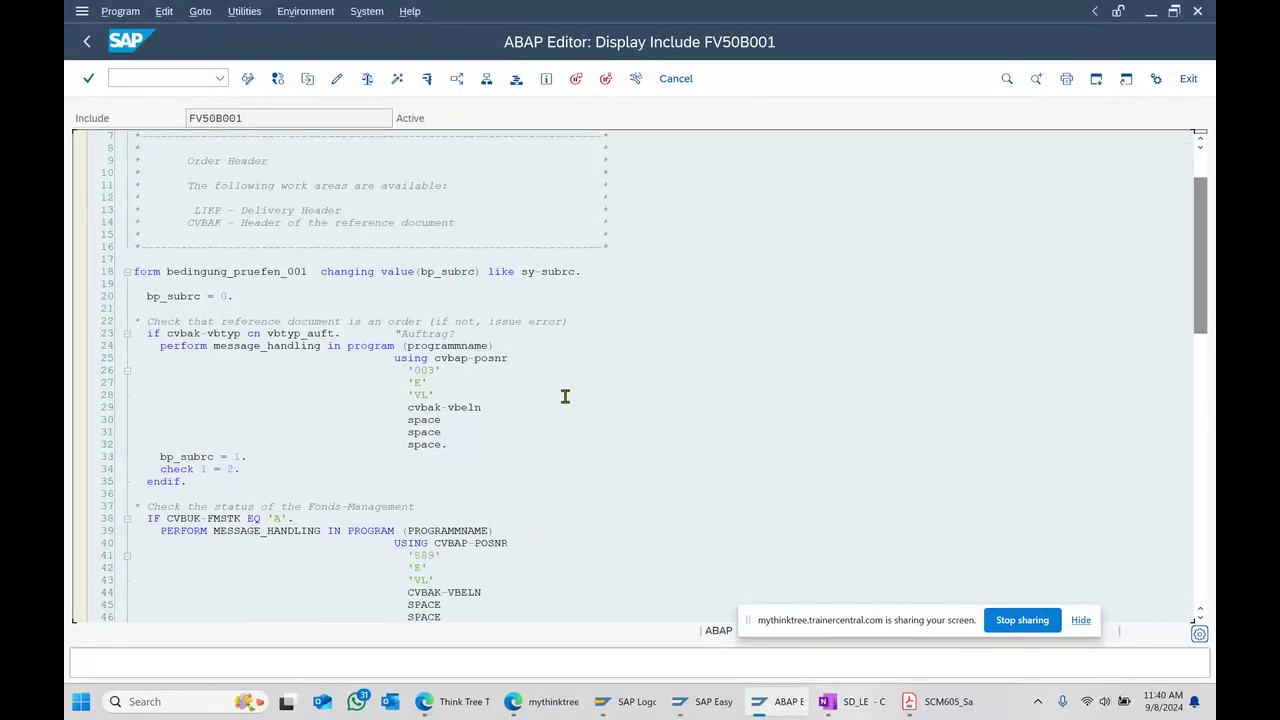
left_click_drag(143, 320, 600, 317)
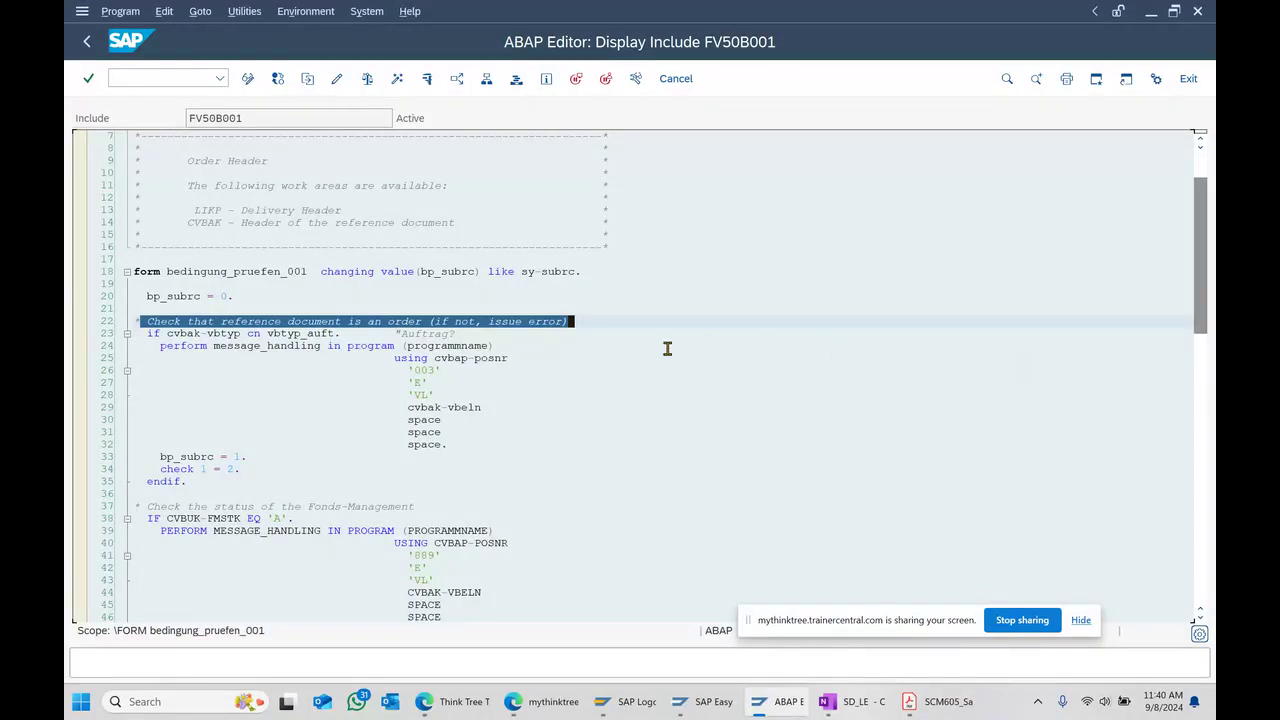
scroll(594, 389, "down", 5)
scroll(594, 389, "down", 1)
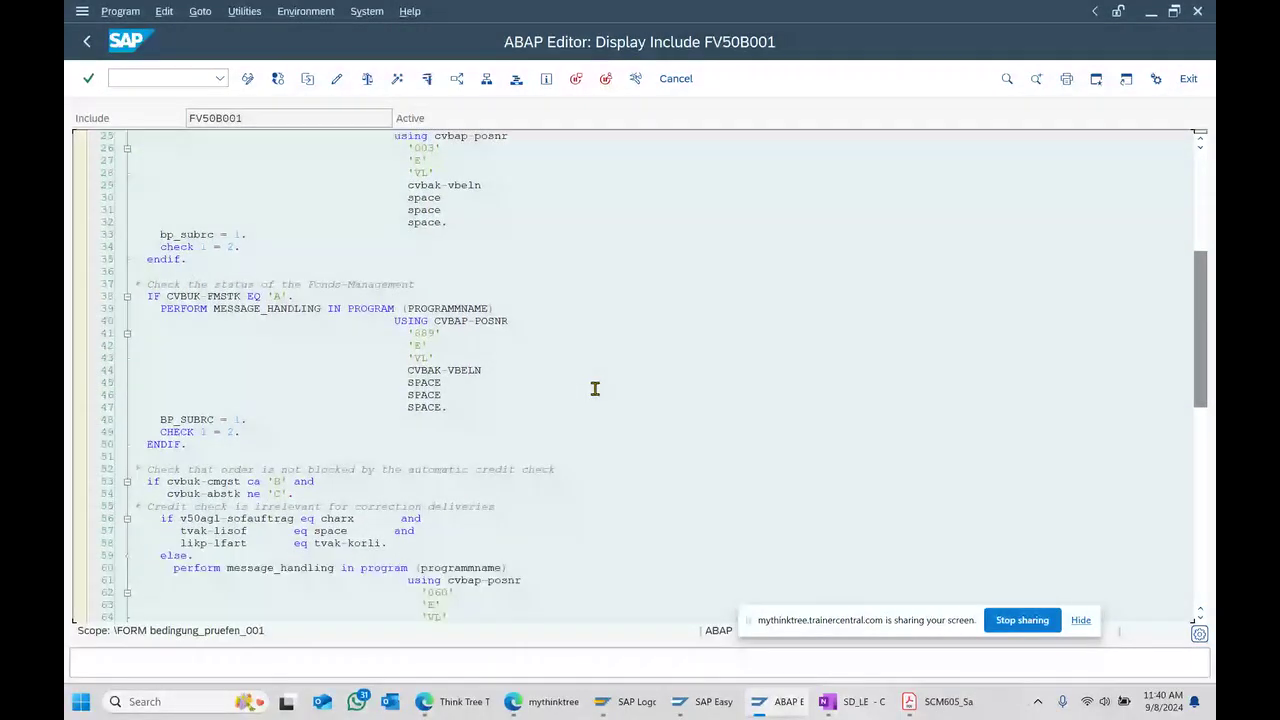
scroll(594, 389, "down", 1)
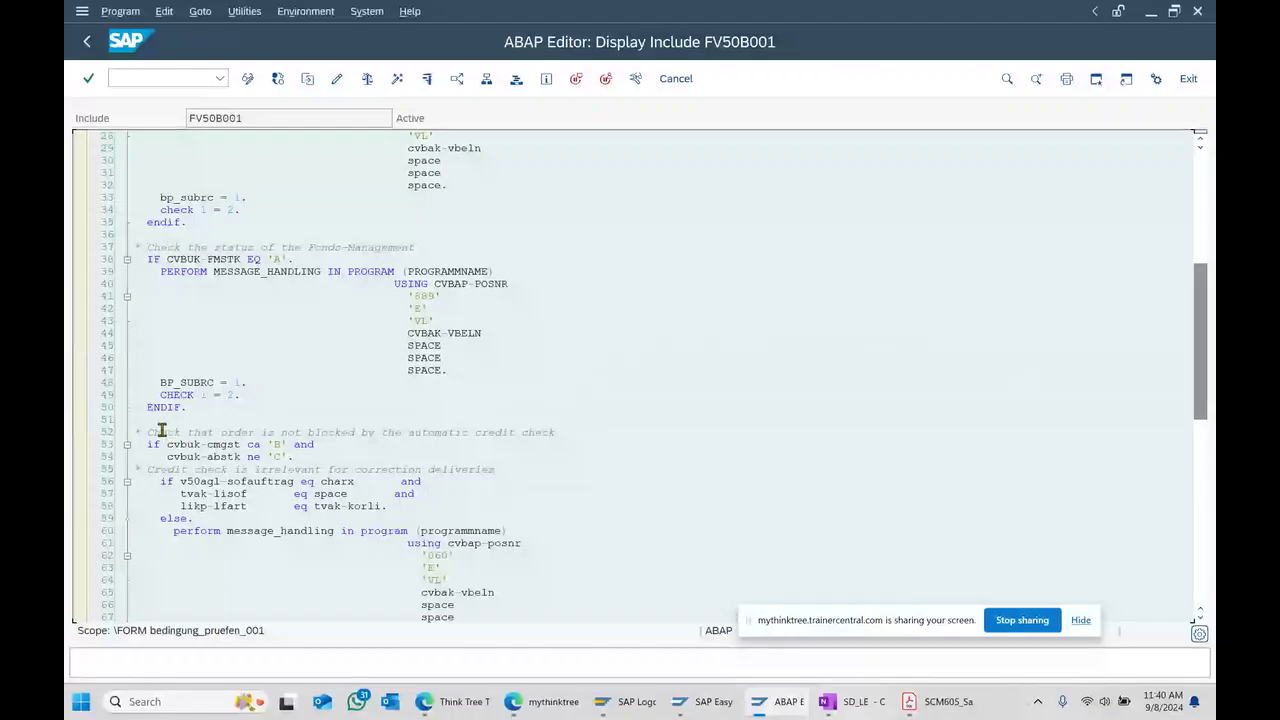
left_click_drag(145, 432, 574, 434)
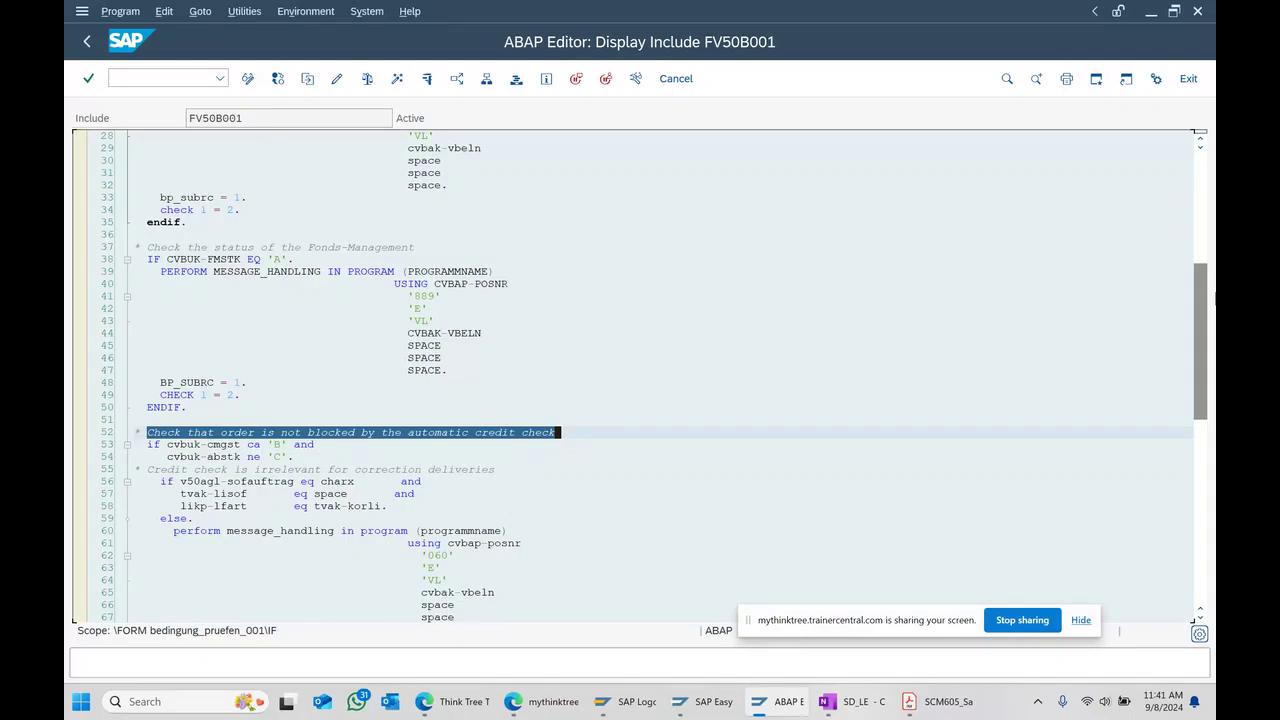
- Examine the order header user status check and the remaining code of FV50B001
scroll(643, 446, "down", 4)
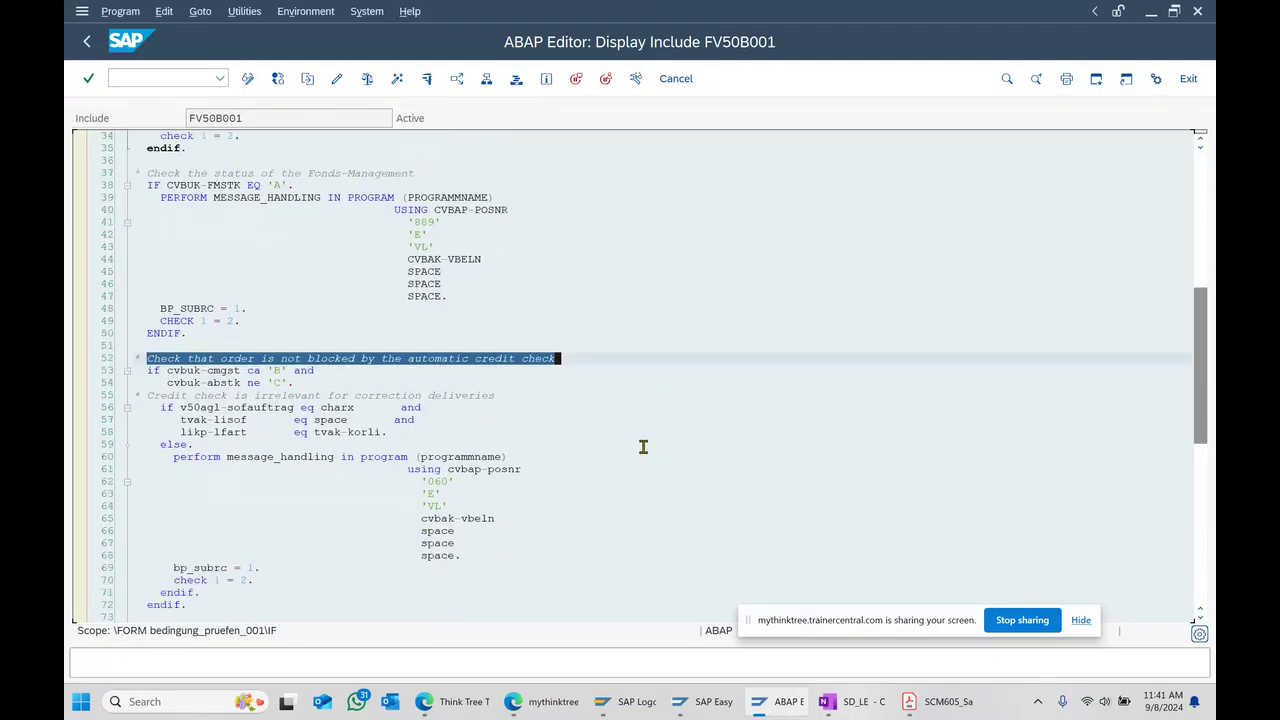
scroll(643, 446, "down", 2)
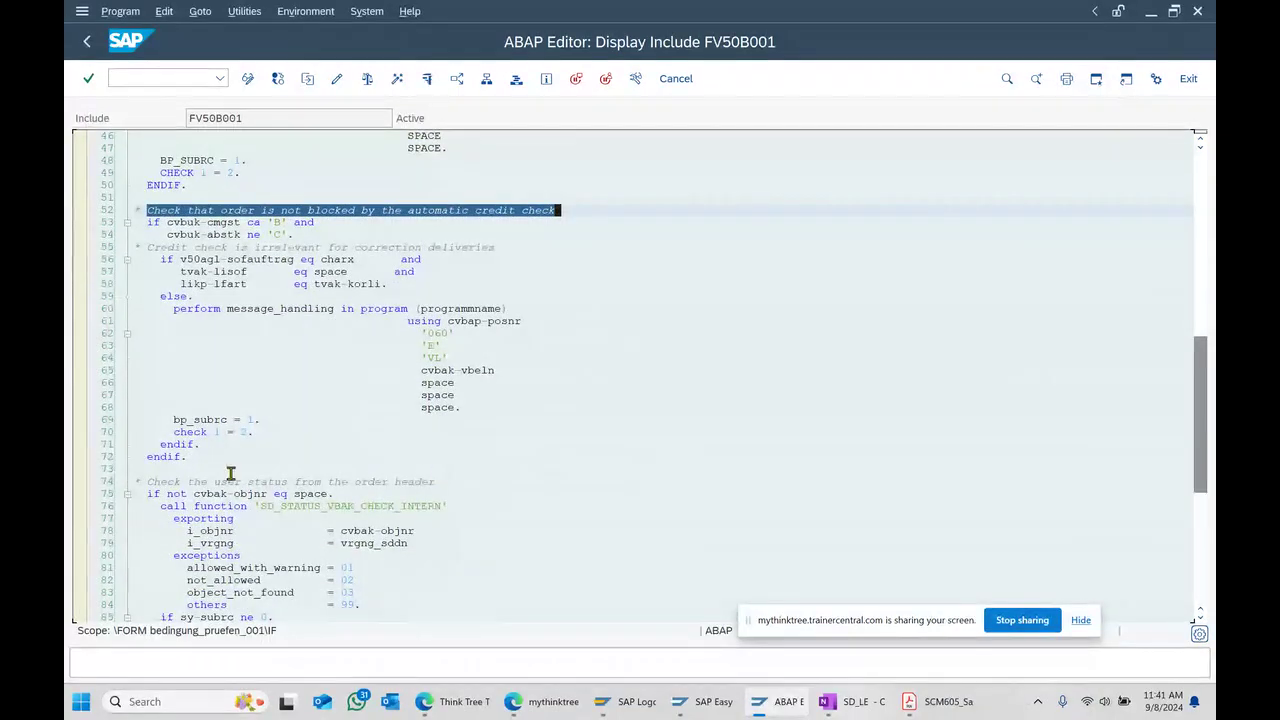
left_click_drag(143, 477, 461, 482)
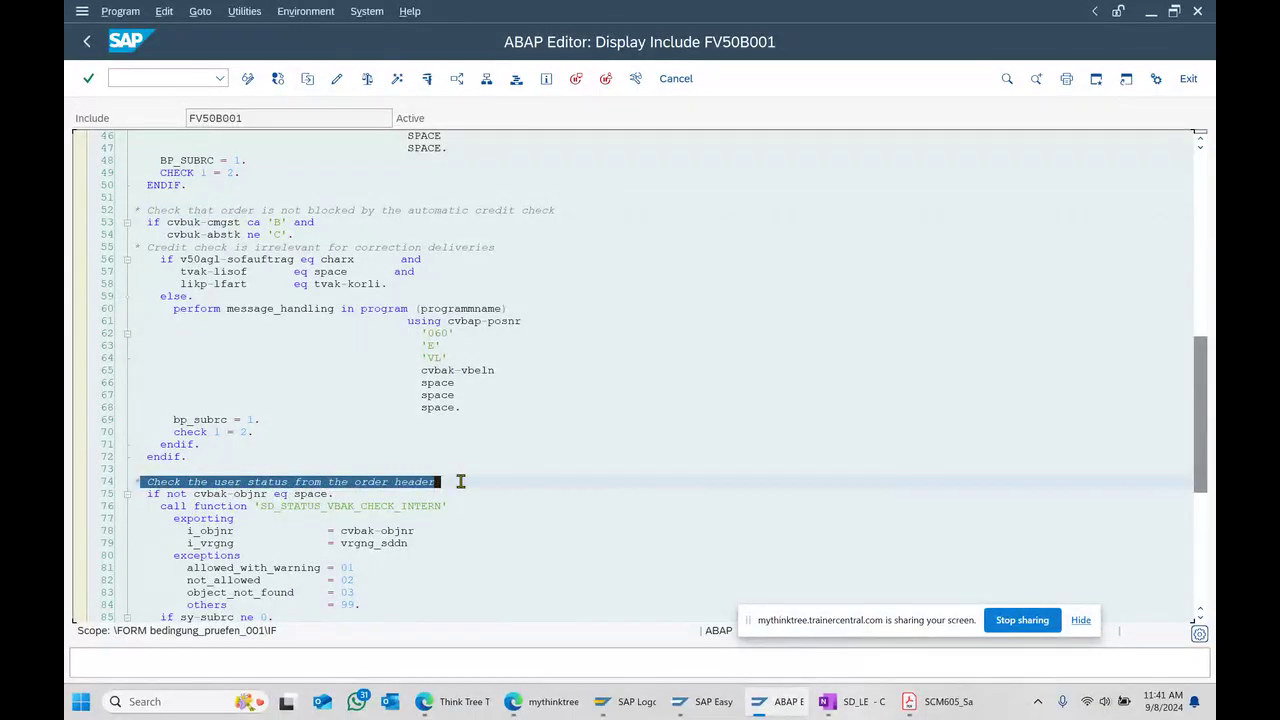
scroll(606, 436, "down", 1)
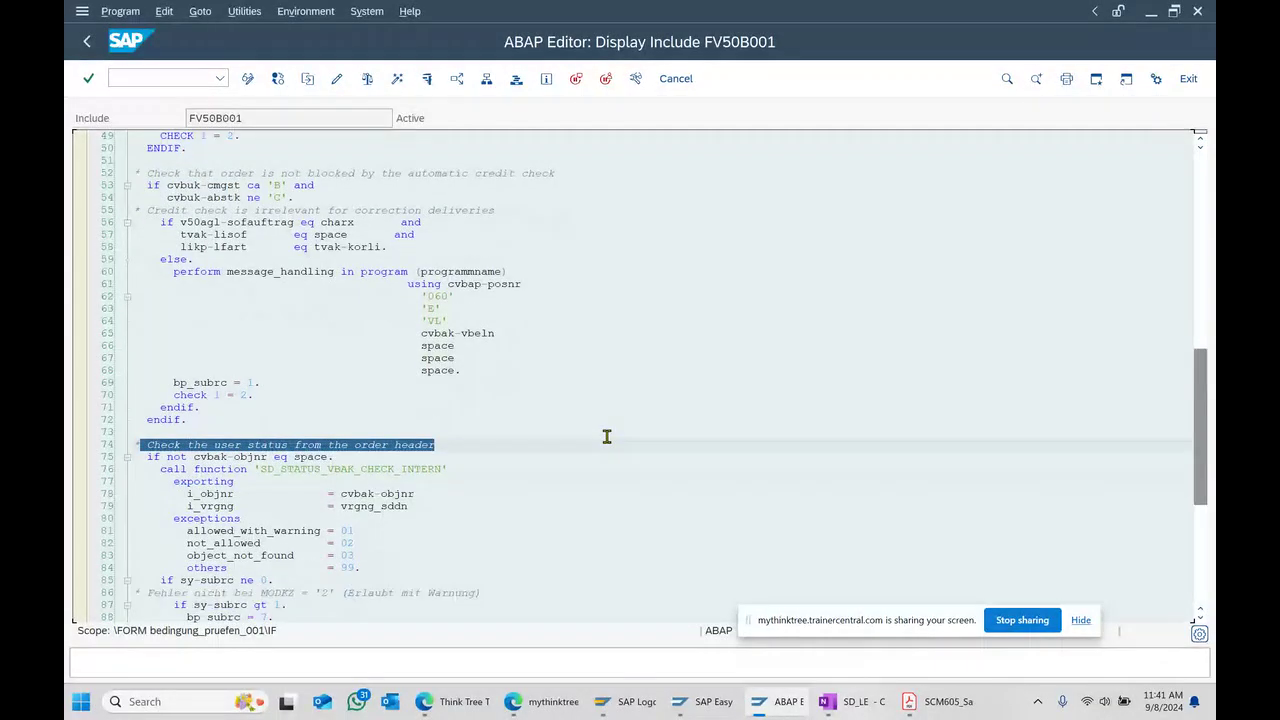
scroll(606, 436, "down", 1)
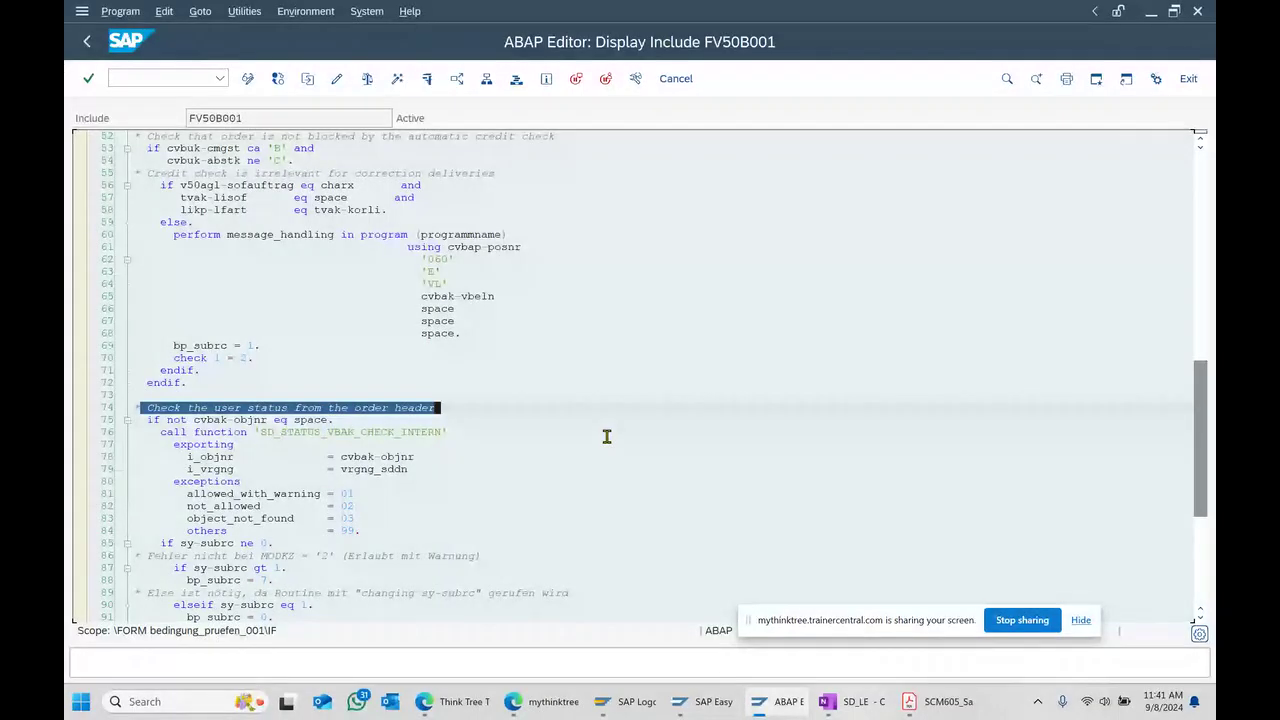
scroll(413, 415, "down", 1)
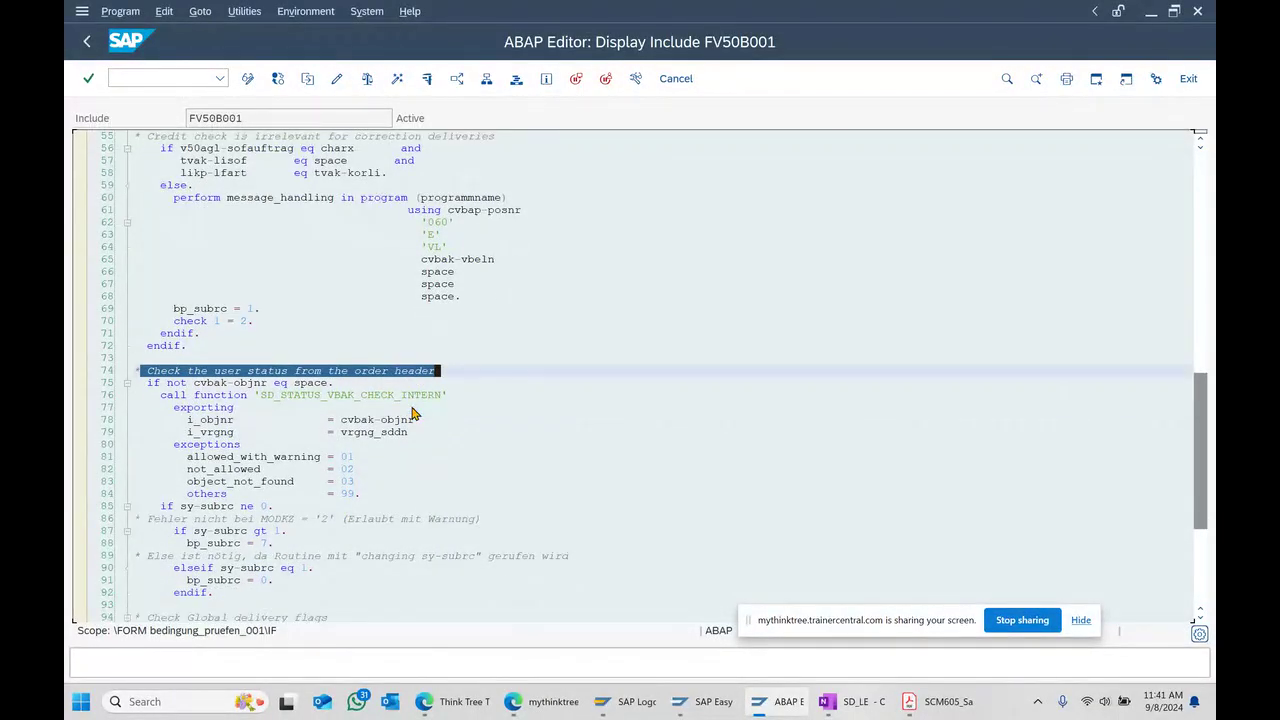
scroll(413, 414, "down", 2)
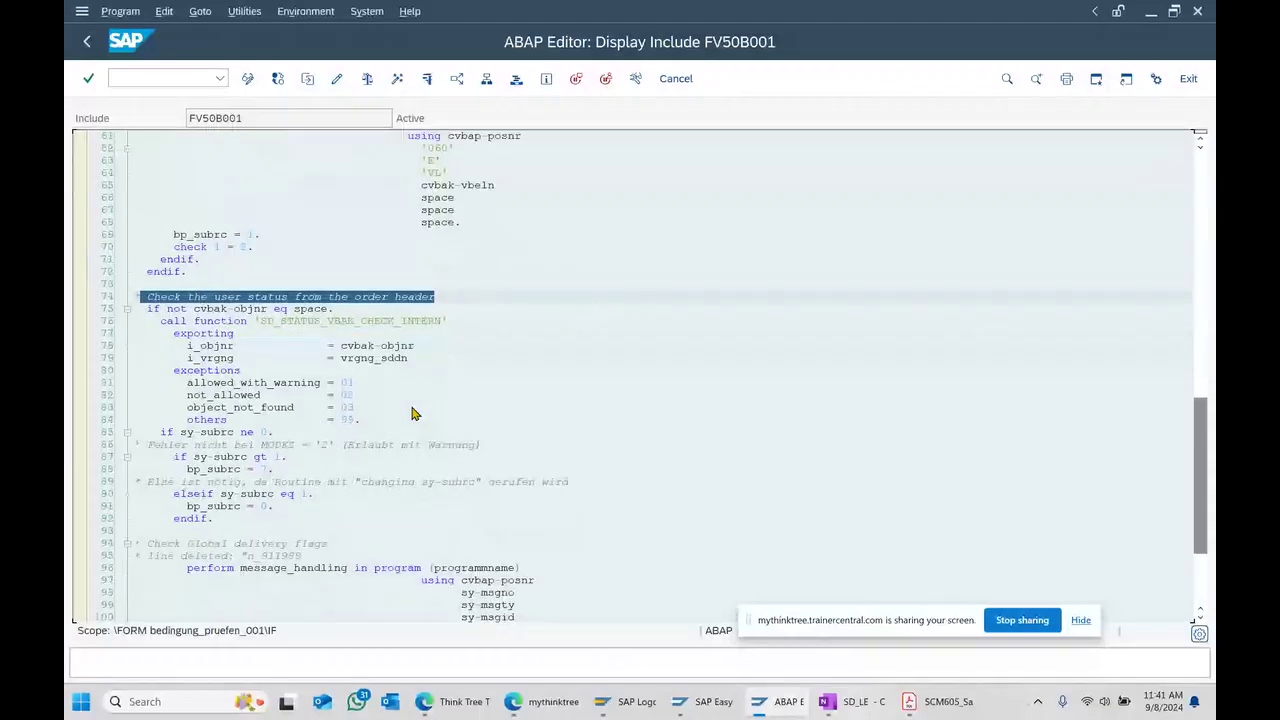
scroll(415, 414, "down", 4)
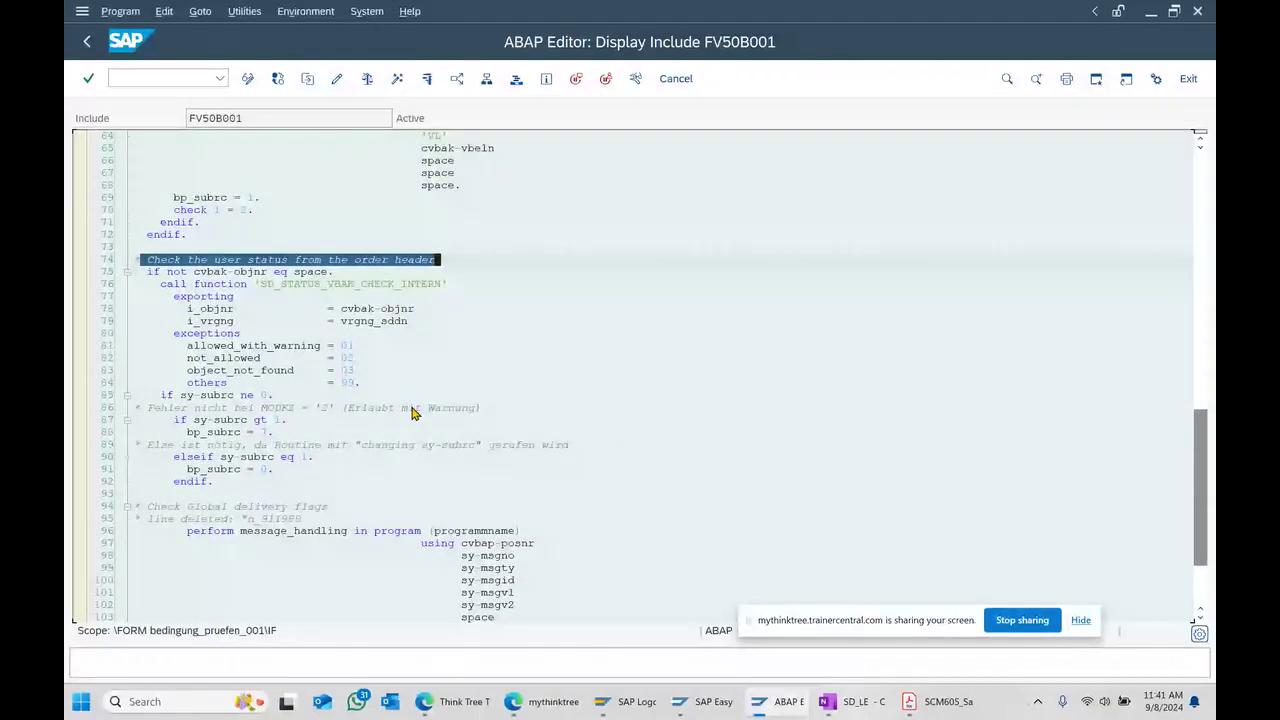
scroll(413, 414, "down", 6)
scroll(415, 414, "up", 5)
scroll(415, 414, "up", 20)
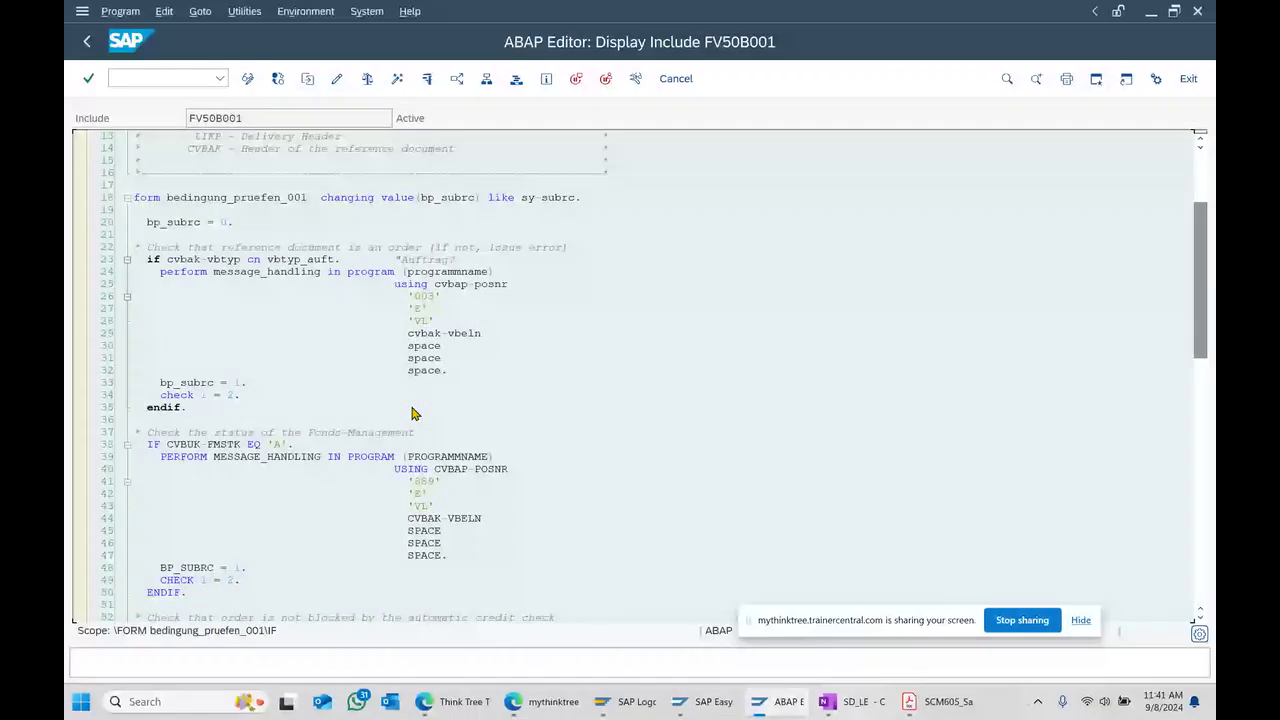
- Return from the routine source, close the routine list and open the item-level copy control details for item category Z010
left_click(87, 42)
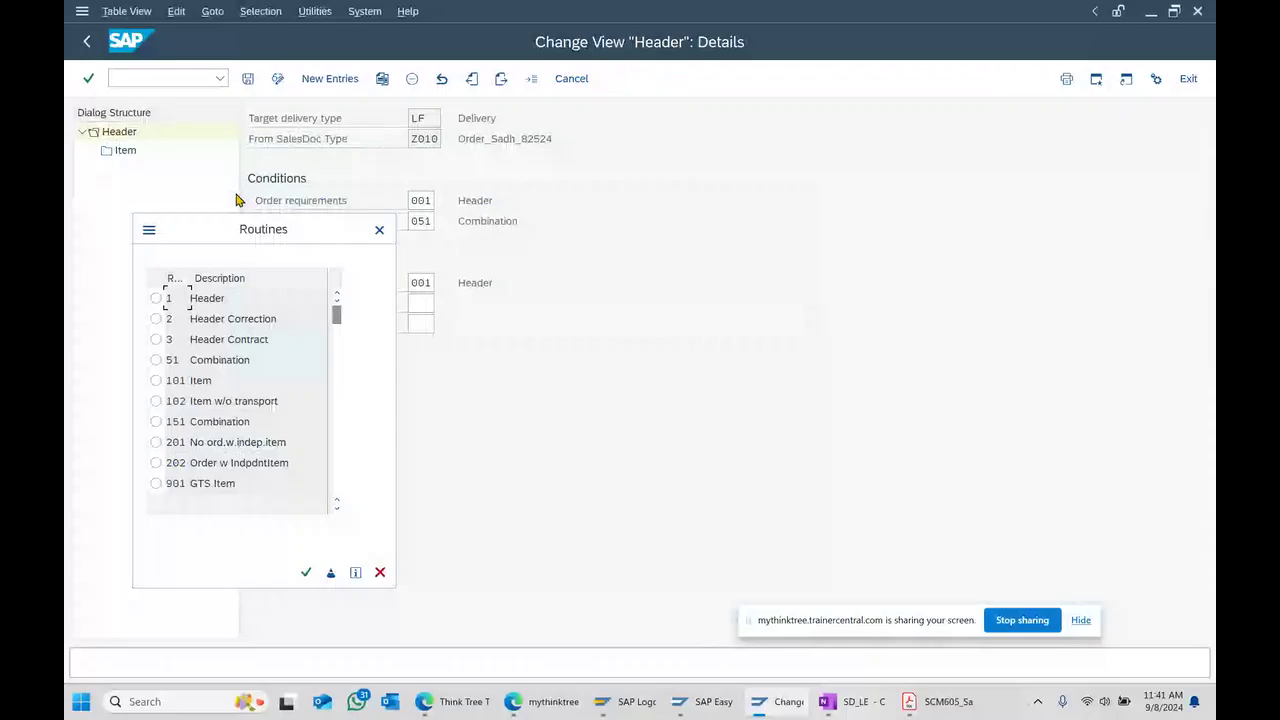
left_click(379, 232)
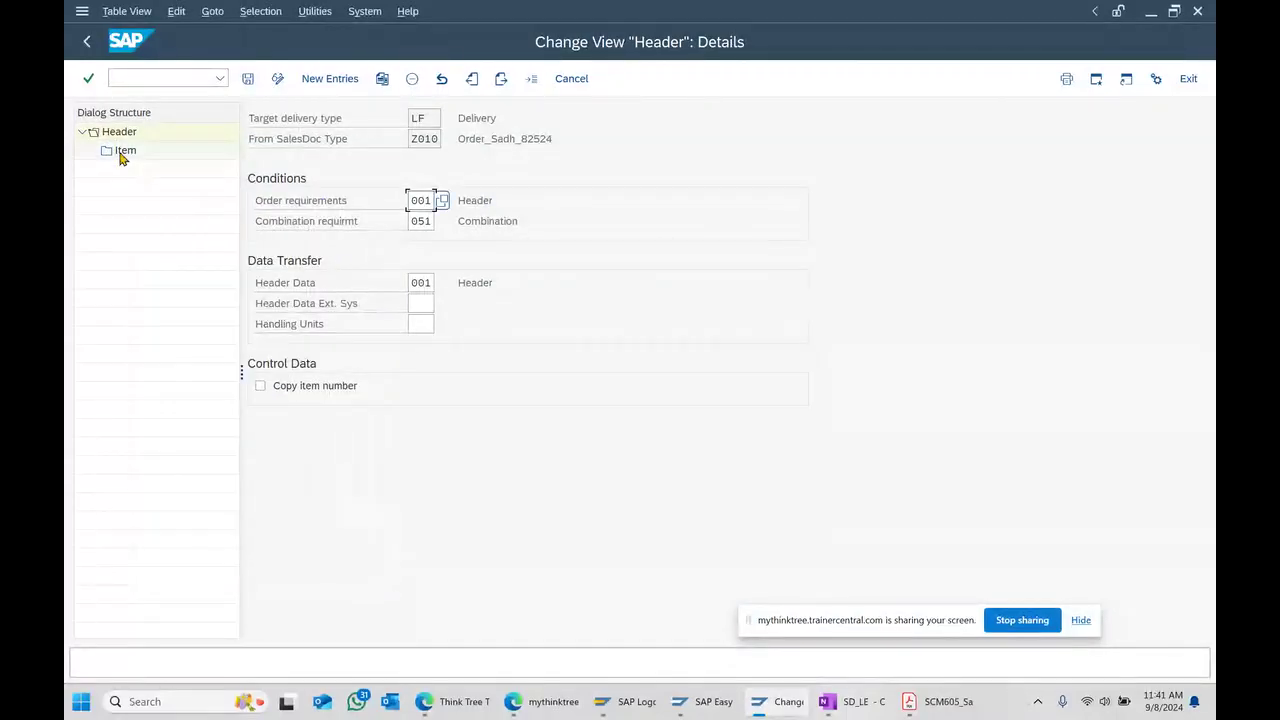
double_click(120, 153)
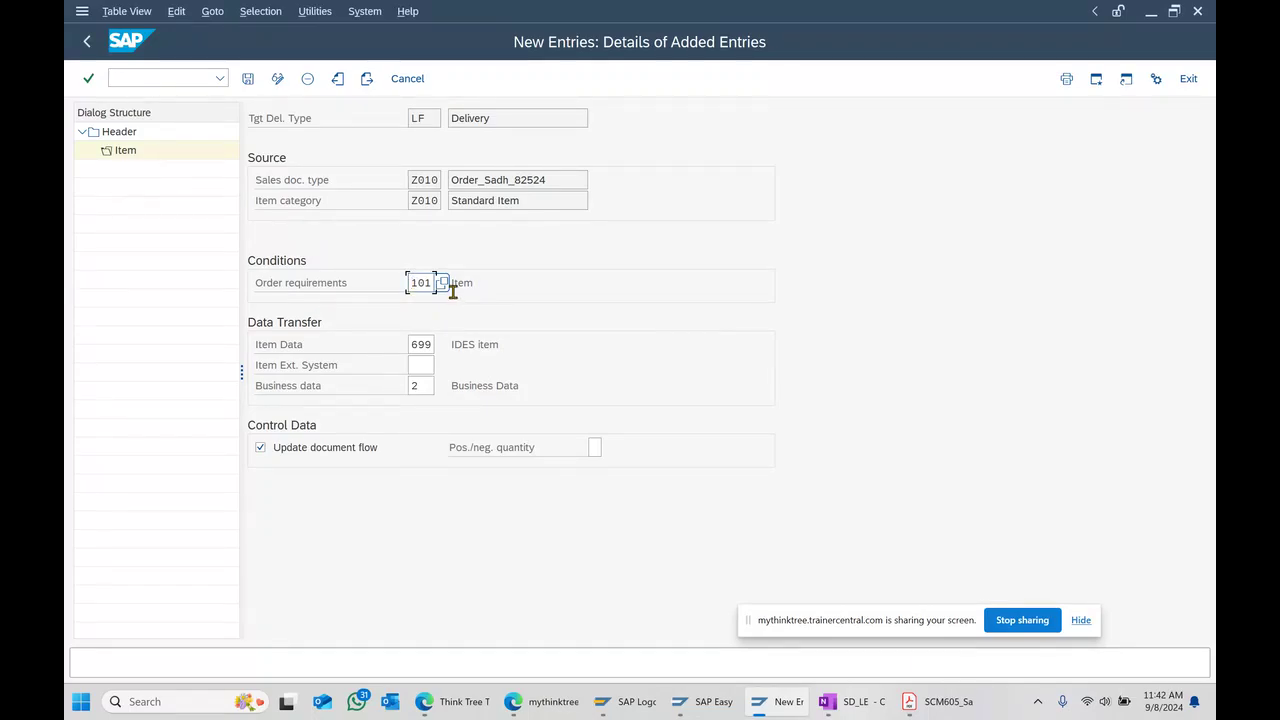
- Display the source code of item order requirements routine 101 Item through main program SAPLV50S
left_click(442, 284)
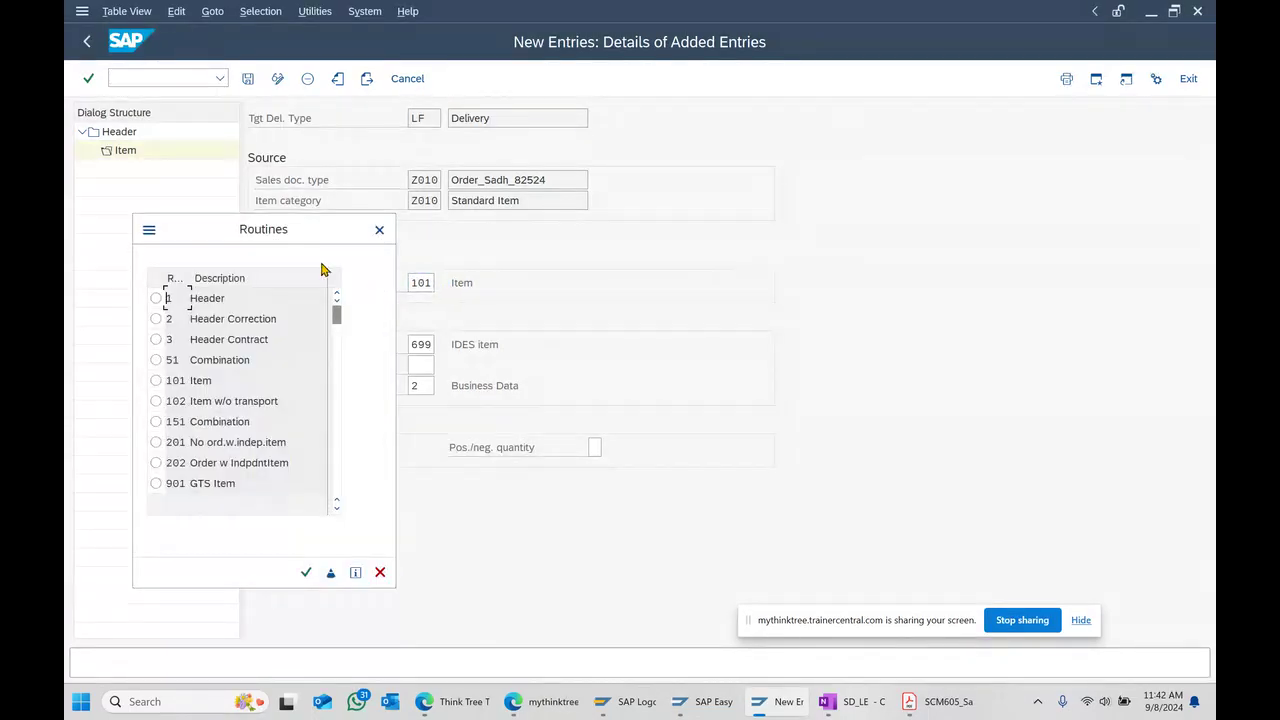
left_click_drag(289, 230, 724, 154)
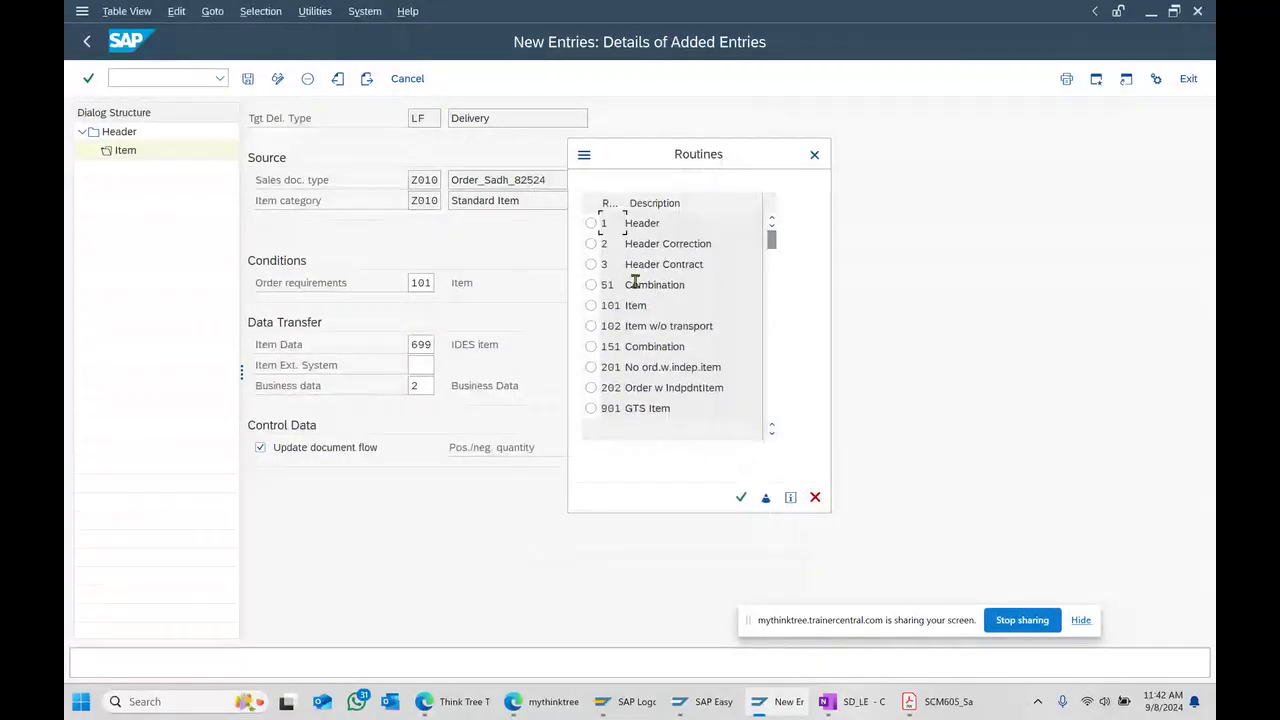
left_click(591, 305)
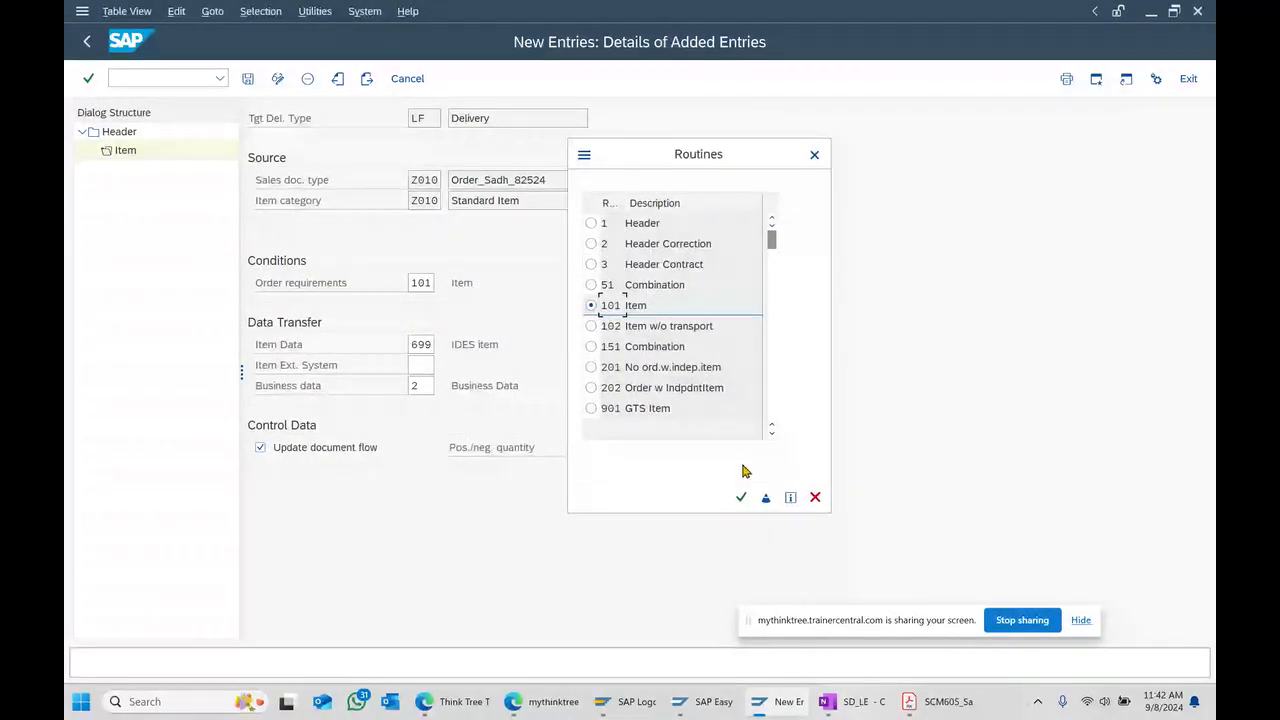
left_click(765, 498)
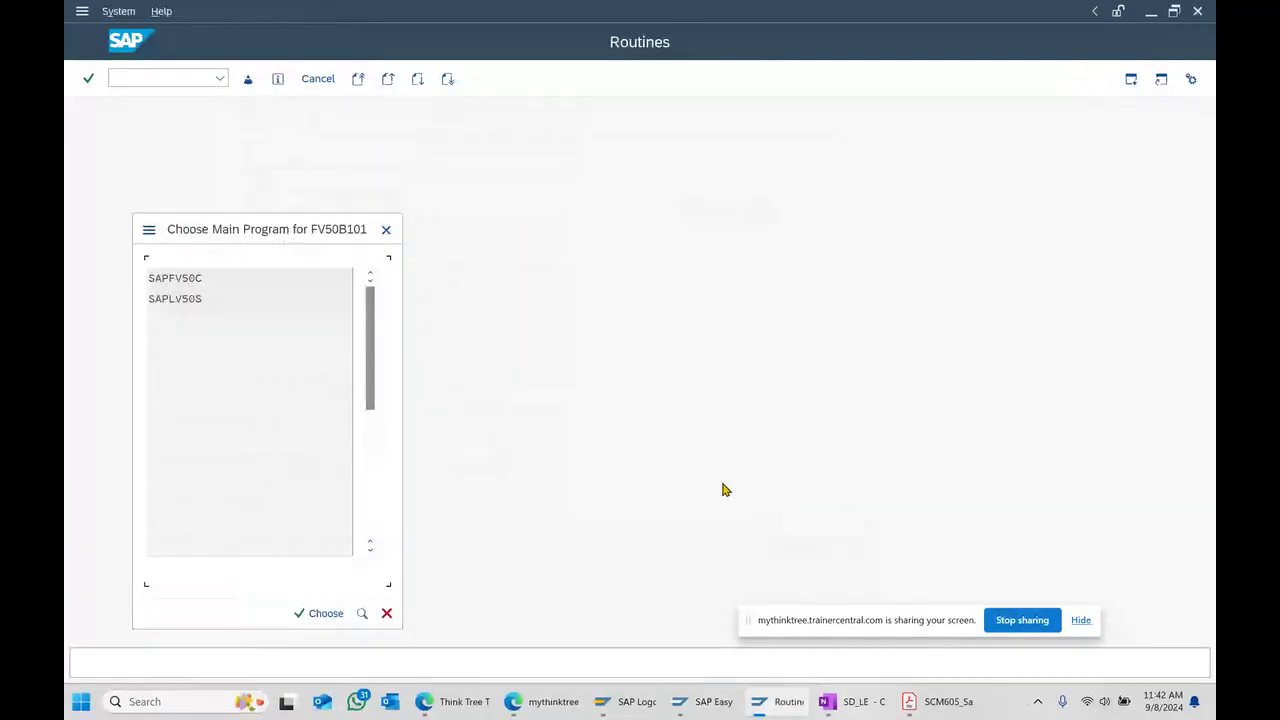
double_click(179, 298)
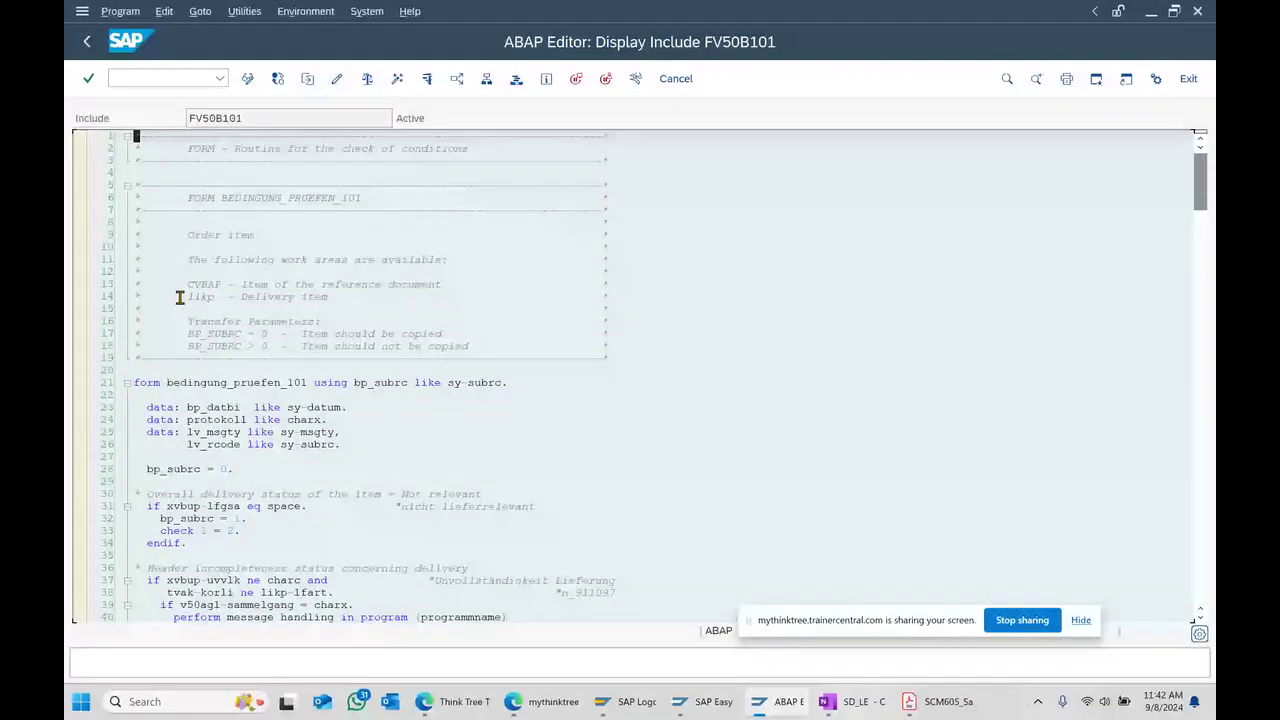
- Examine the condition checks in FV50B101 for the item's overall delivery status and the header incompleteness status concerning delivery
left_click_drag(238, 148, 491, 148)
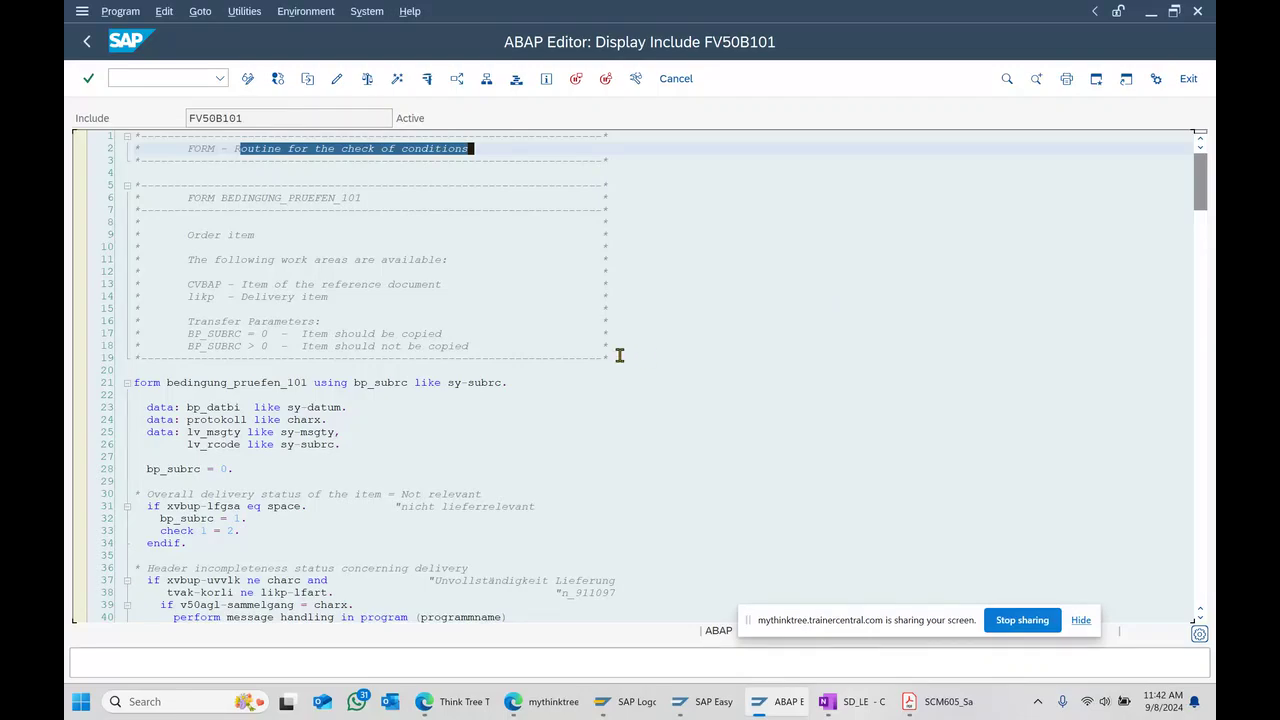
scroll(617, 355, "down", 2)
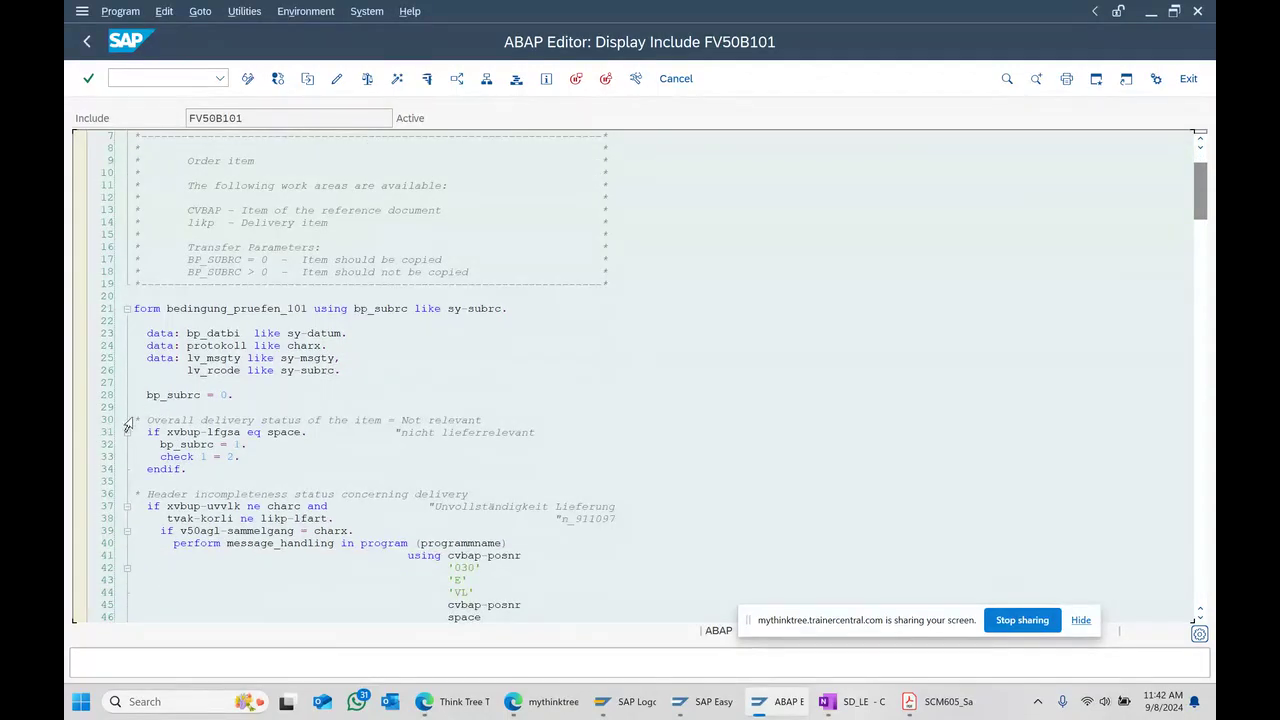
left_click_drag(147, 420, 492, 422)
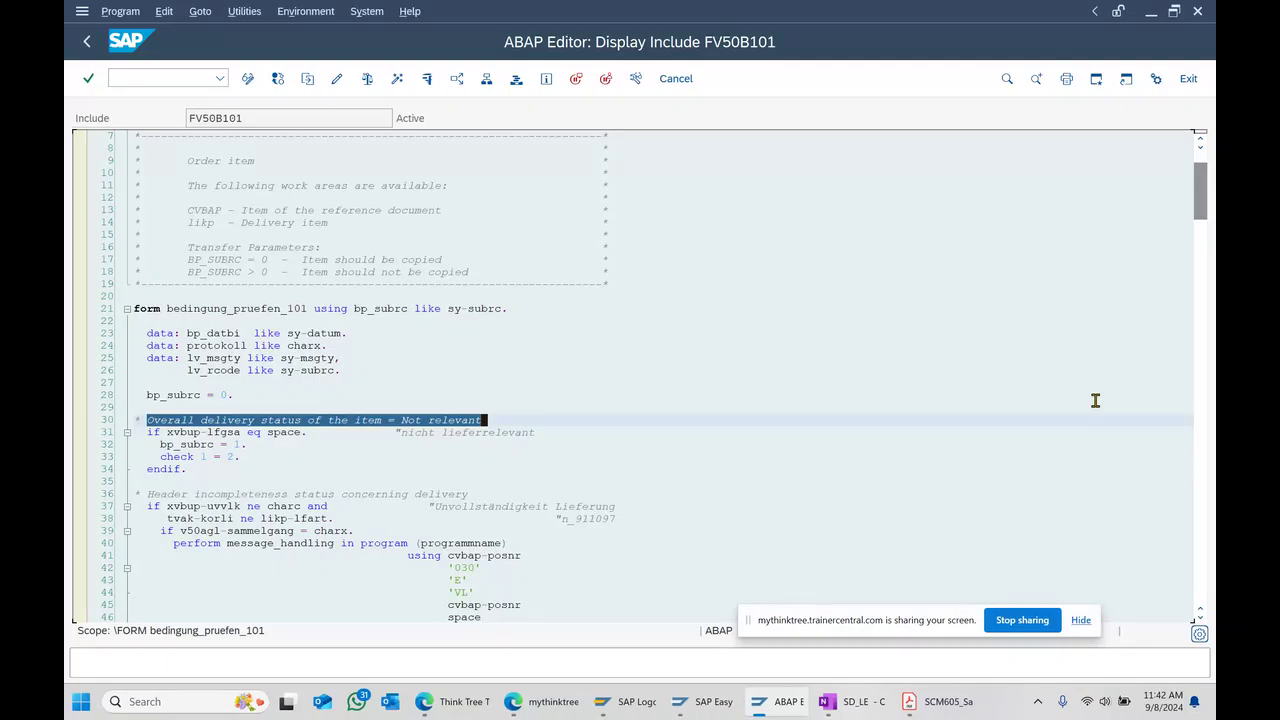
scroll(1064, 397, "down", 2)
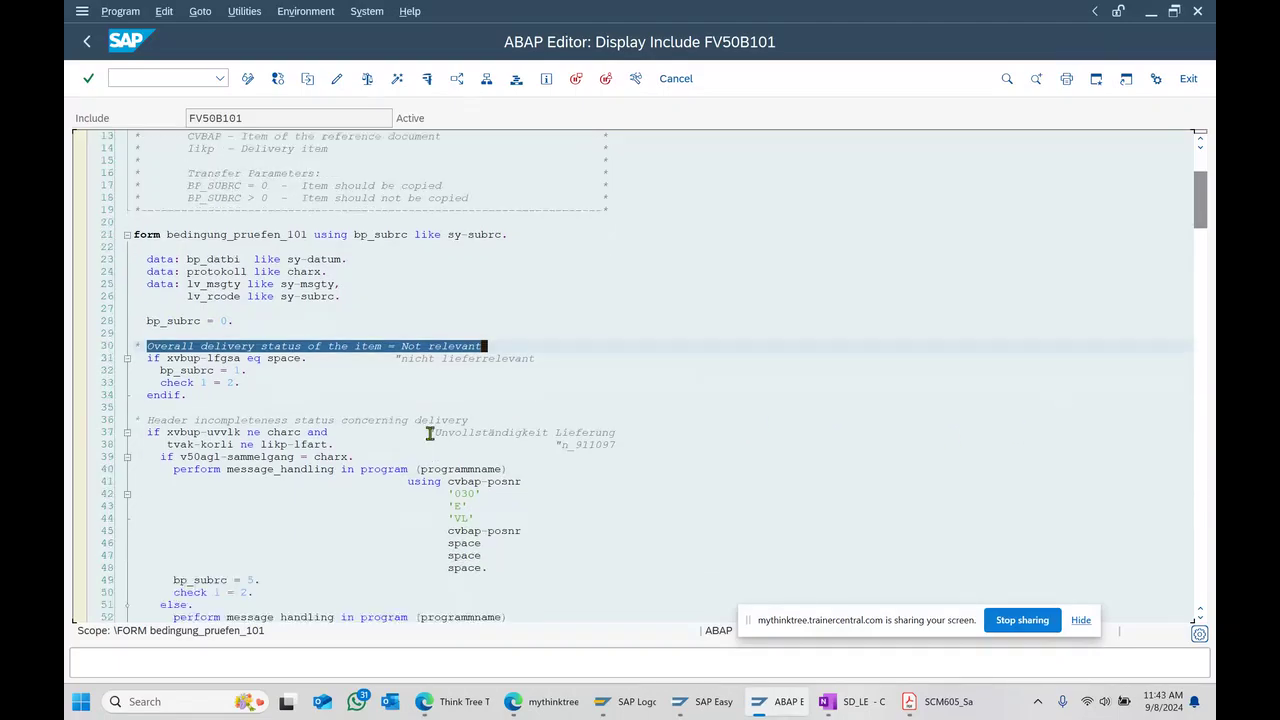
left_click_drag(145, 421, 478, 424)
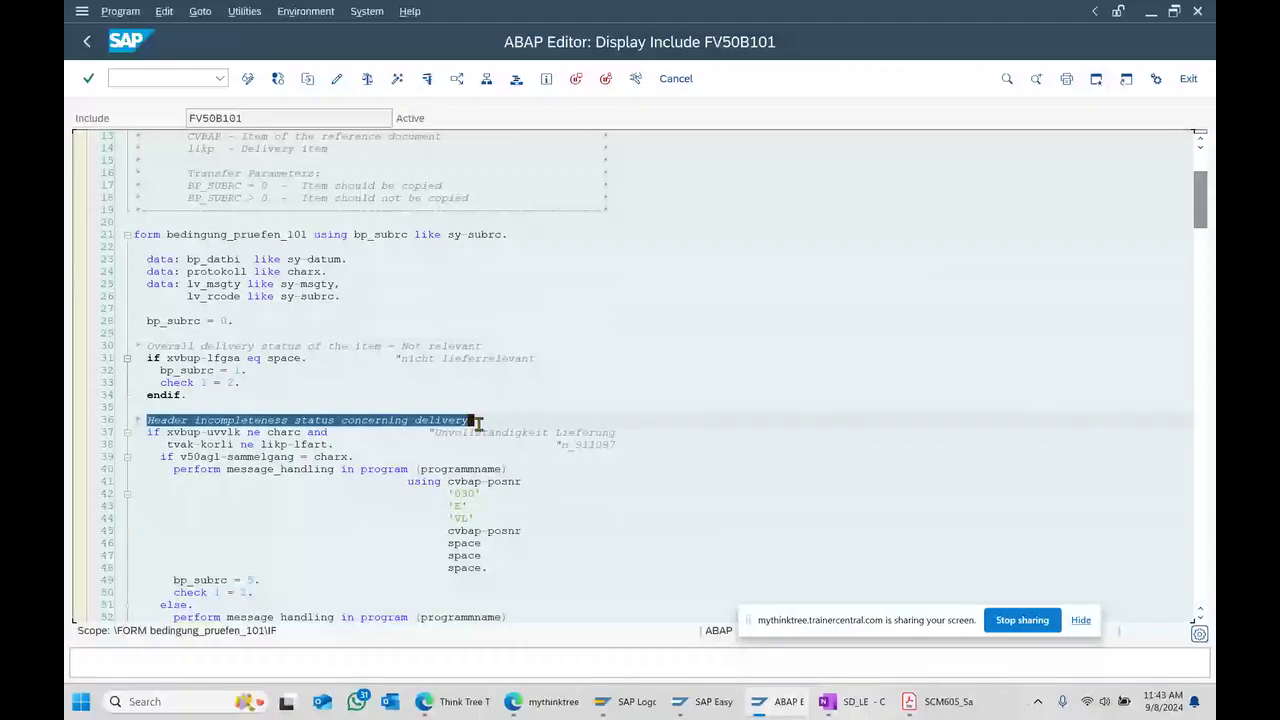